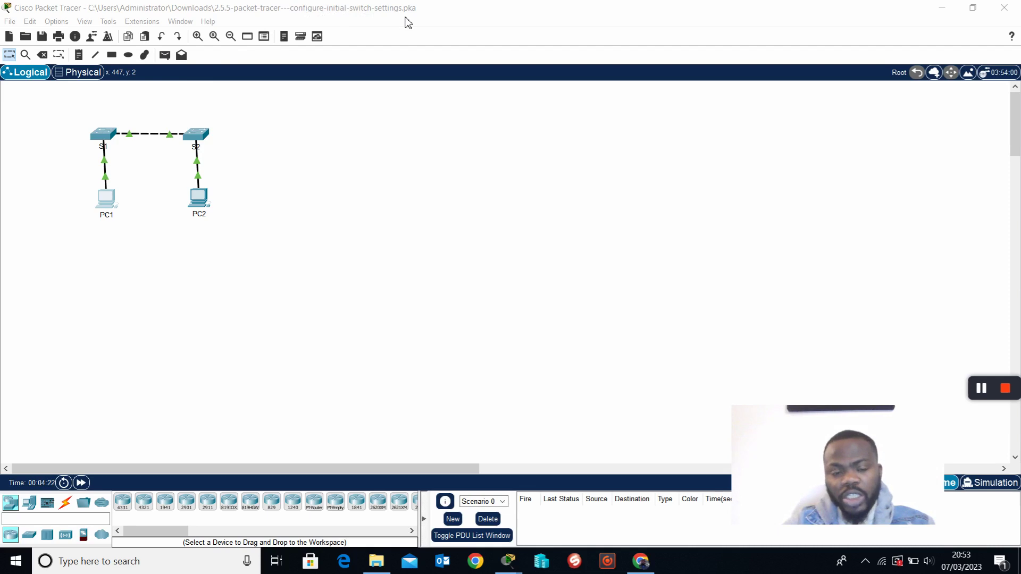
Try to move PC1 and PC2 on the topology, dismissing the locked-layout warnings.
{"action": "left_click", "coordinate": [197, 267]}
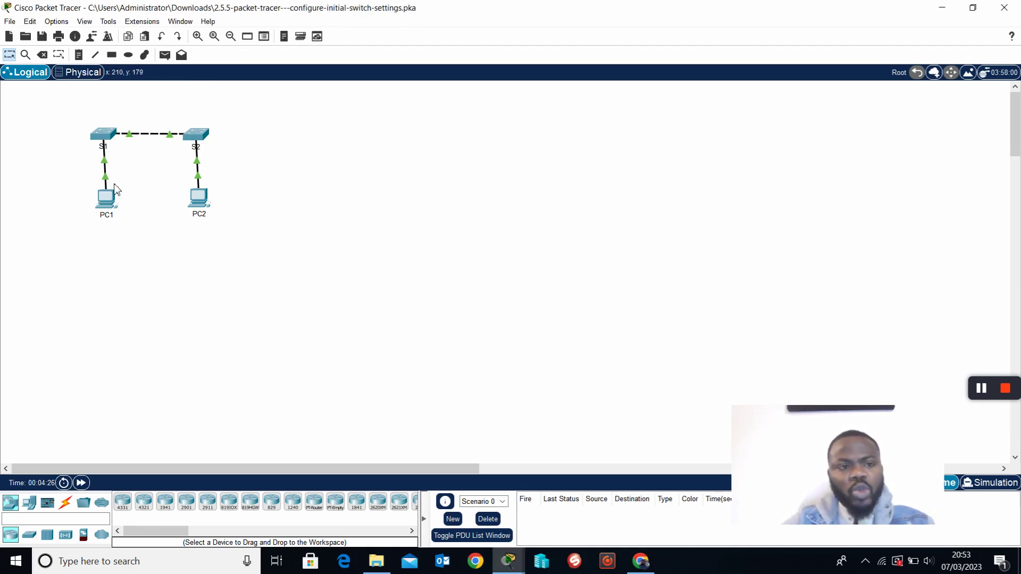
{"action": "left_click_drag", "start_coordinate": [113, 199], "coordinate": [96, 234]}
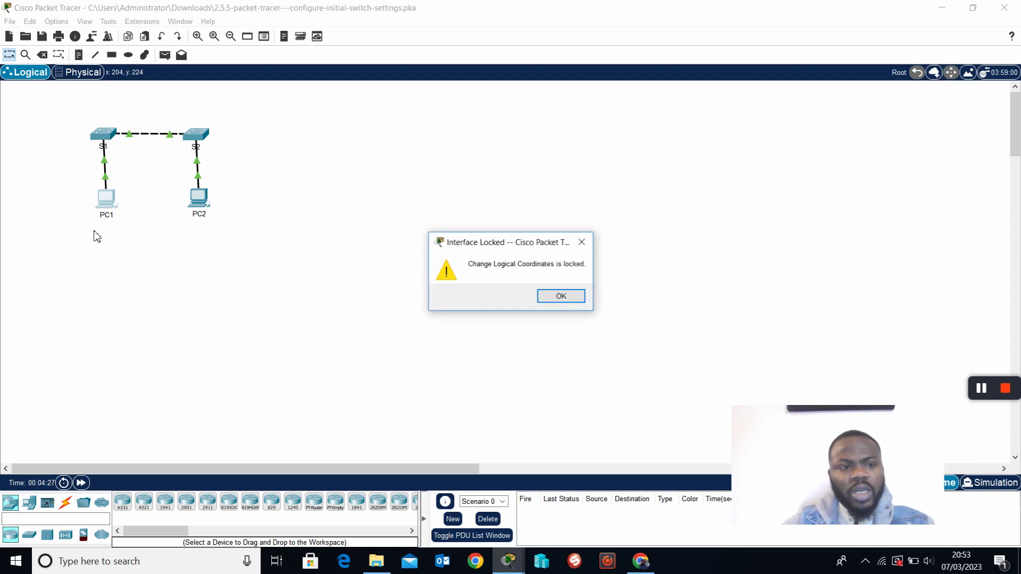
{"action": "left_click", "coordinate": [576, 296]}
{"action": "left_click_drag", "start_coordinate": [201, 198], "coordinate": [224, 246]}
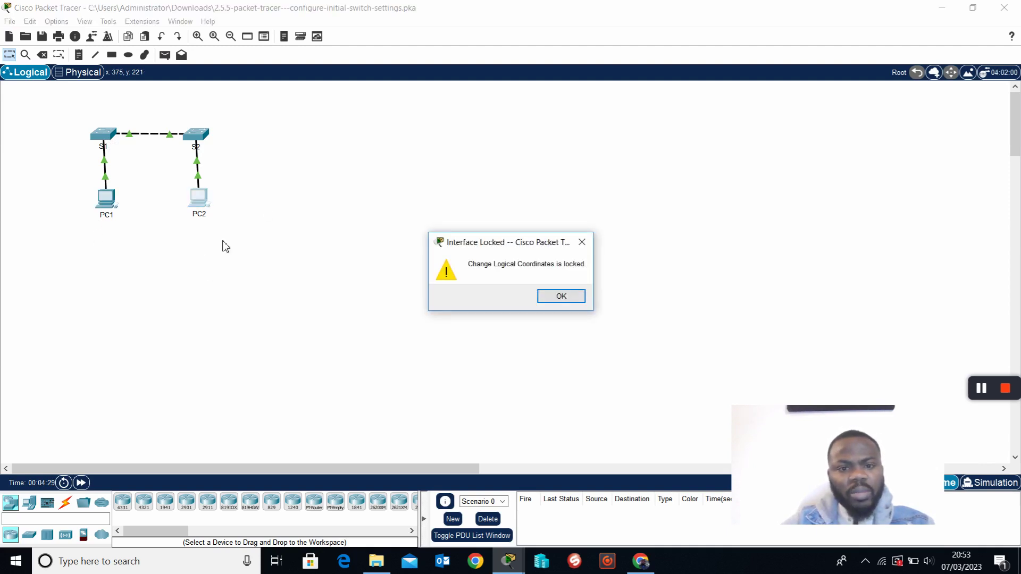
{"action": "left_click", "coordinate": [549, 301]}
Inspect S2's window, then attempt a device connection and dismiss the locked-connections warning.
{"action": "left_click", "coordinate": [201, 139]}
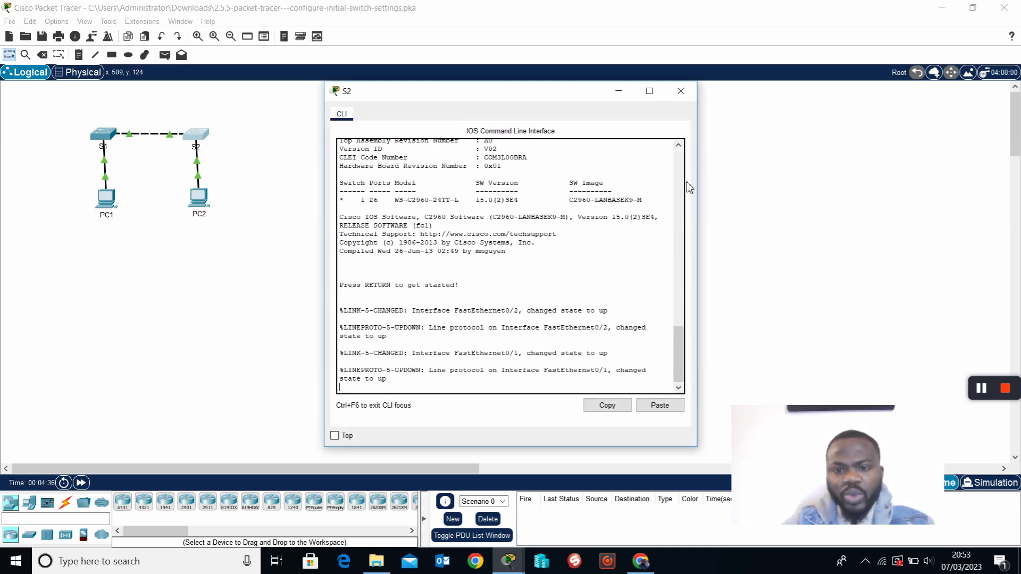
{"action": "left_click", "coordinate": [681, 91]}
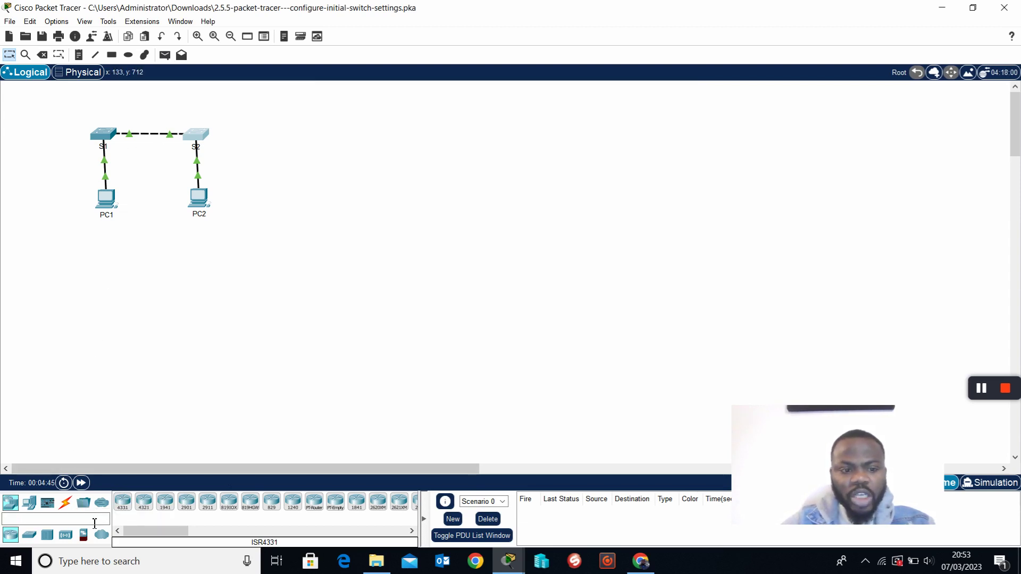
{"action": "left_click", "coordinate": [66, 503]}
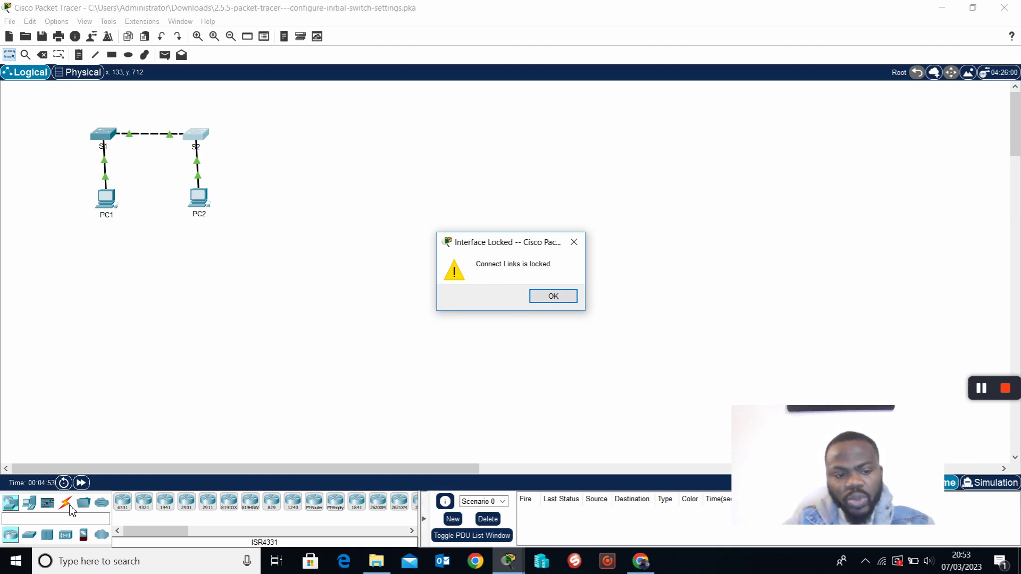
{"action": "left_click", "coordinate": [565, 298]}
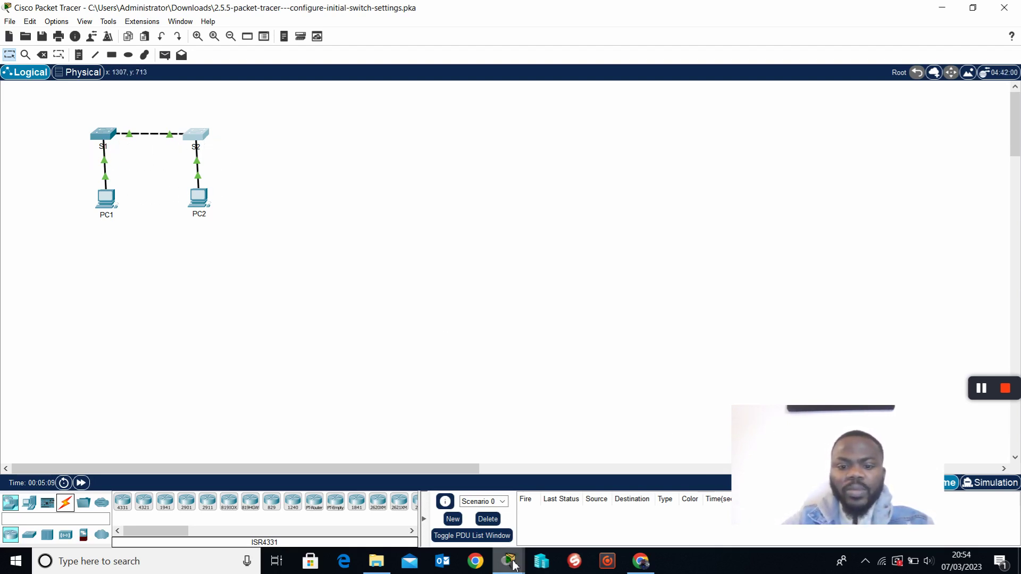
Bring the activity instructions window to the front and reposition it.
{"action": "mouse_move", "coordinate": [512, 562]}
{"action": "left_click", "coordinate": [568, 493]}
{"action": "left_click_drag", "start_coordinate": [713, 141], "coordinate": [648, 105]}
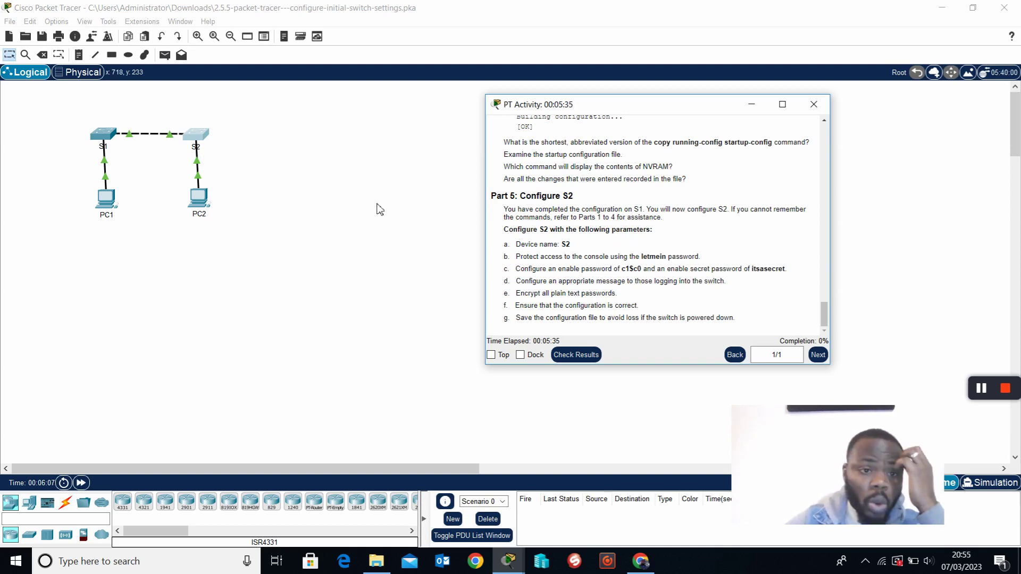
{"action": "scroll", "coordinate": [686, 239], "scroll_direction": "up", "scroll_amount": 15}
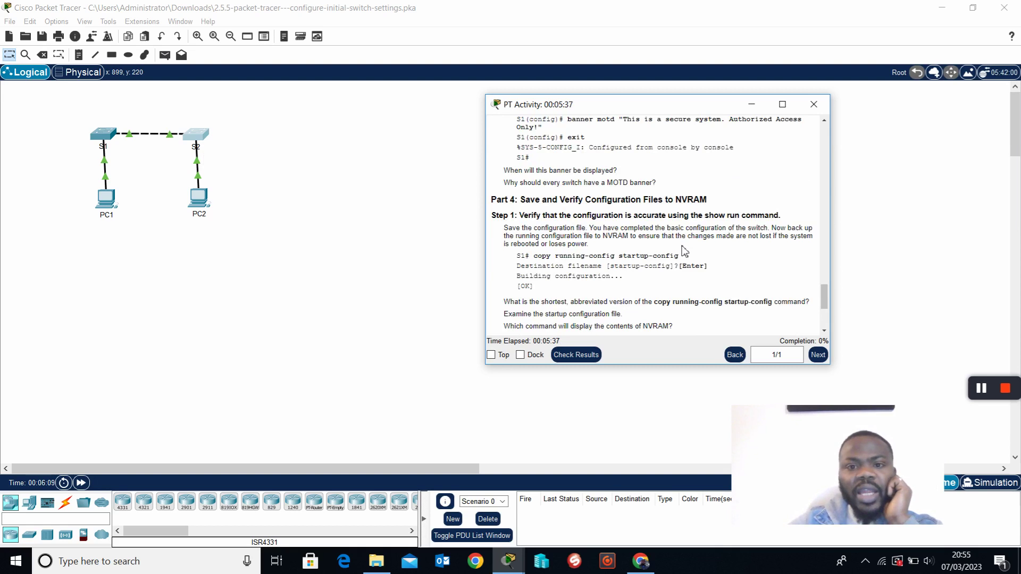
{"action": "scroll", "coordinate": [685, 251], "scroll_direction": "up", "scroll_amount": 15}
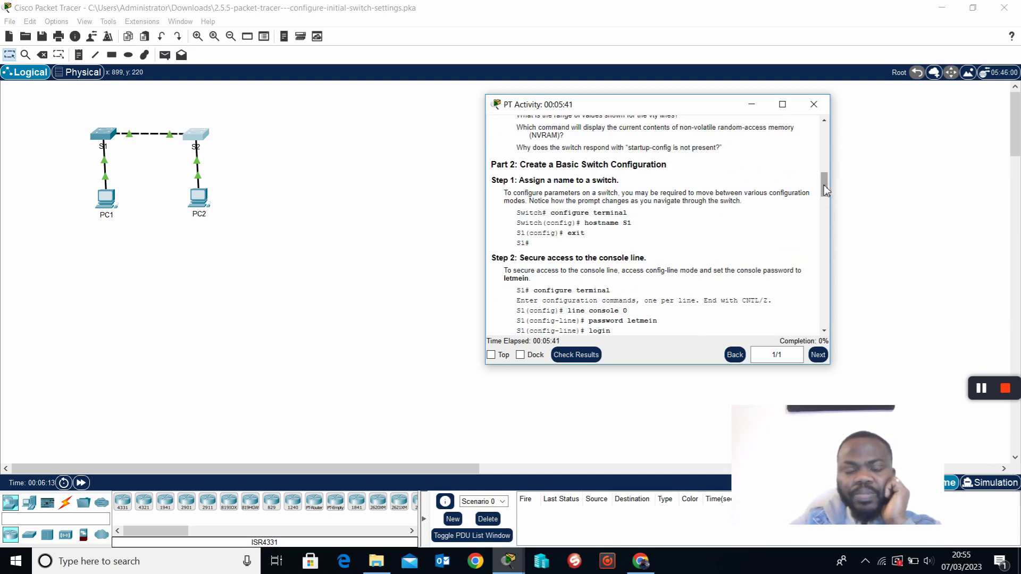
{"action": "left_click_drag", "start_coordinate": [822, 187], "coordinate": [824, 127]}
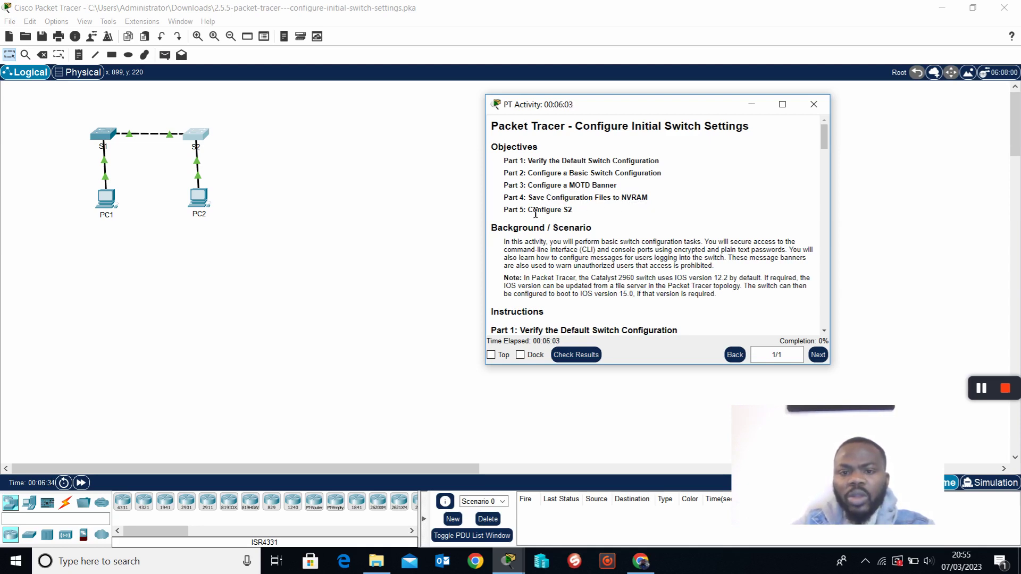
{"action": "left_click_drag", "start_coordinate": [528, 161], "coordinate": [650, 195]}
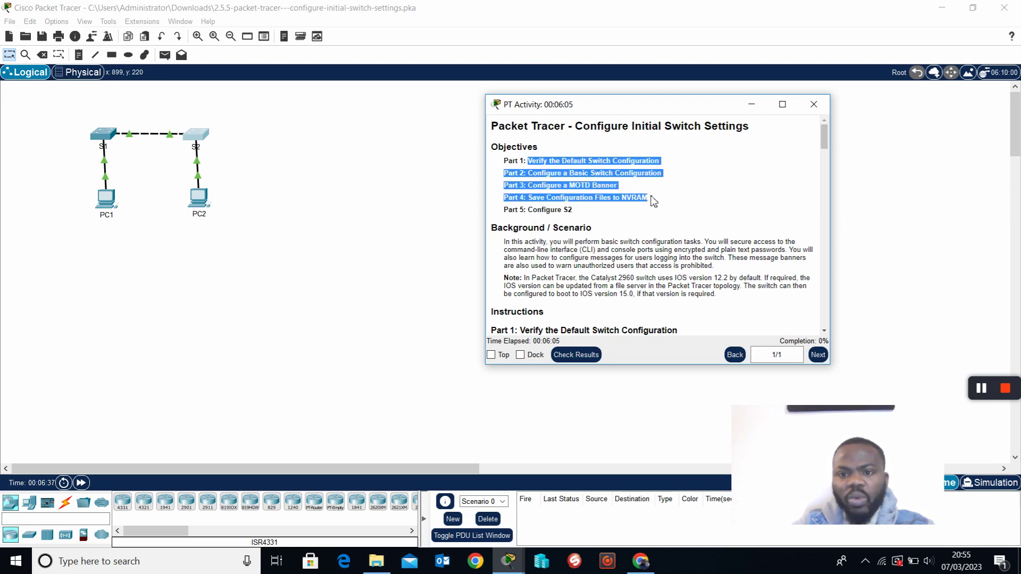
{"action": "left_click_drag", "start_coordinate": [573, 211], "coordinate": [528, 213]}
{"action": "left_click", "coordinate": [684, 191]}
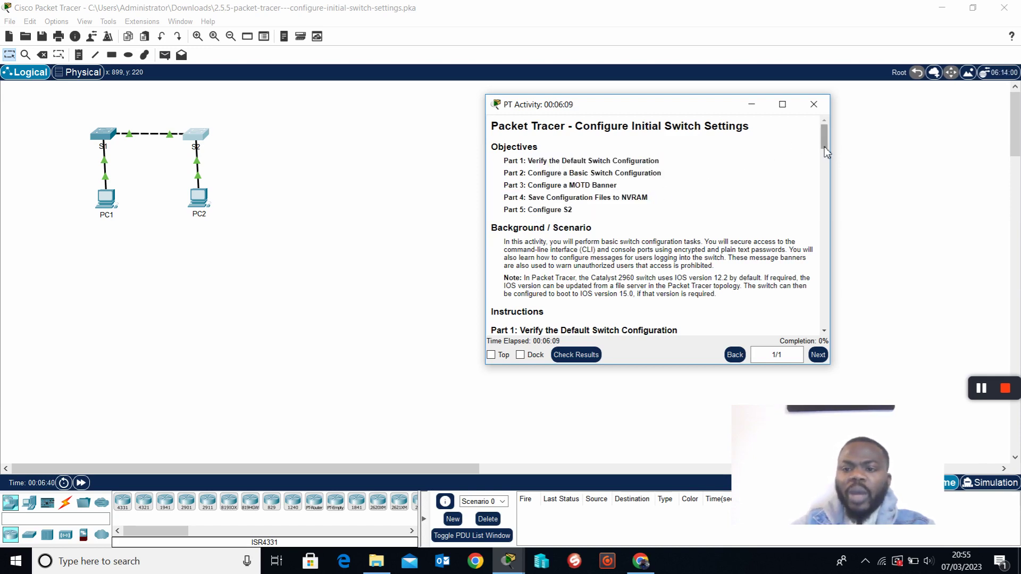
{"action": "left_click_drag", "start_coordinate": [825, 138], "coordinate": [831, 339]}
{"action": "left_click_drag", "start_coordinate": [505, 208], "coordinate": [743, 316]}
{"action": "left_click", "coordinate": [744, 316]}
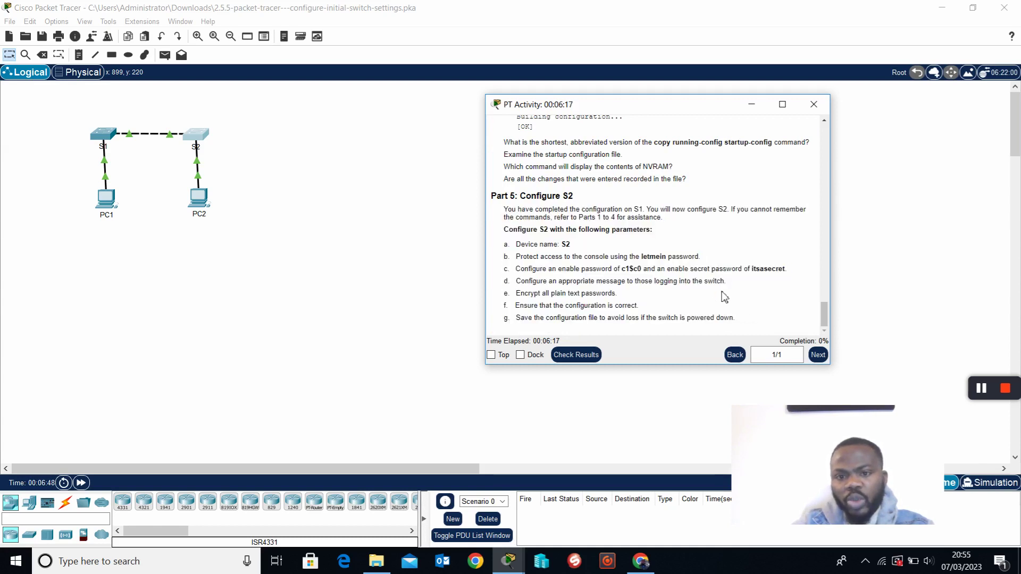
{"action": "left_click_drag", "start_coordinate": [504, 209], "coordinate": [578, 220]}
{"action": "left_click", "coordinate": [661, 242]}
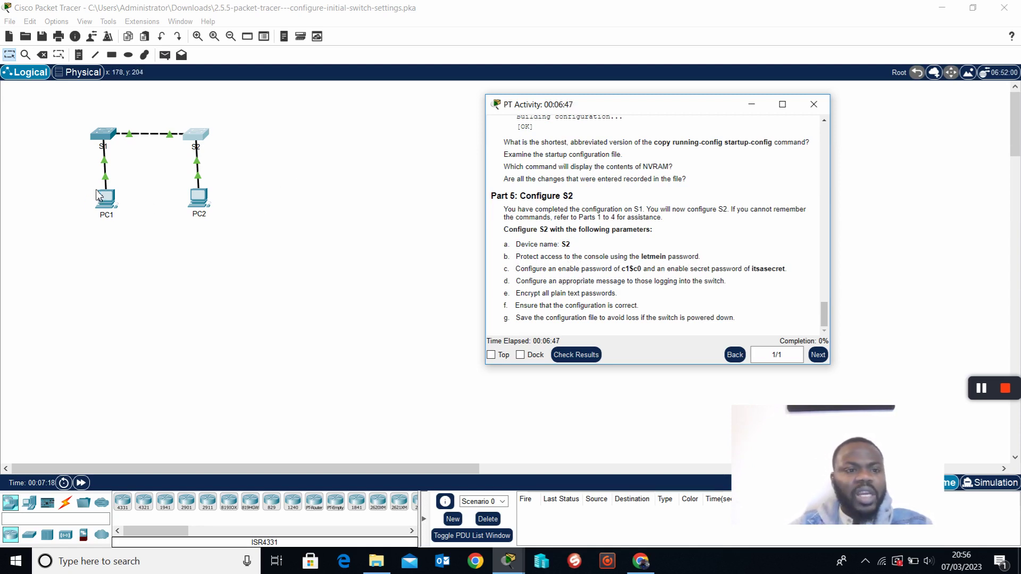
Open S1's console, then enlarge the activity instructions and move them to the top-right.
{"action": "left_click", "coordinate": [108, 141]}
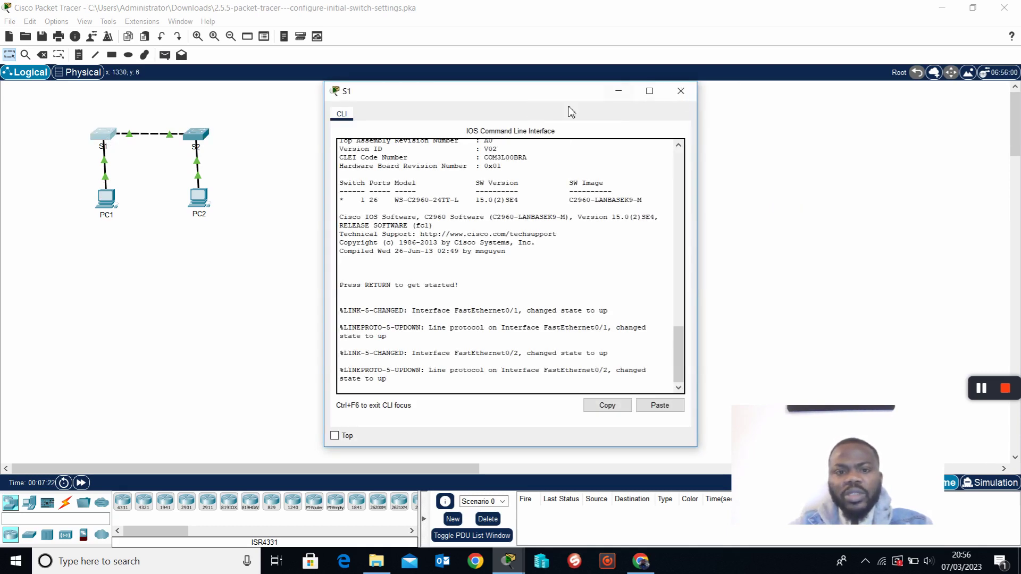
{"action": "left_click", "coordinate": [509, 562]}
{"action": "left_click", "coordinate": [533, 526]}
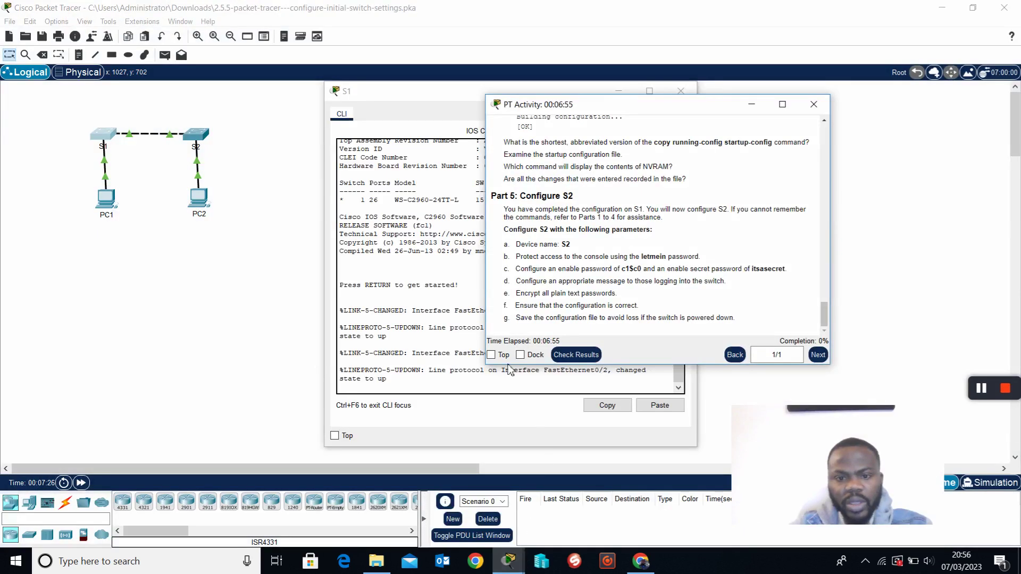
{"action": "left_click_drag", "start_coordinate": [663, 366], "coordinate": [673, 480]}
{"action": "left_click_drag", "start_coordinate": [666, 109], "coordinate": [845, 50]}
Highlight the Part 5 requirements, then reopen S1's console and wake it for a prompt.
{"action": "left_click_drag", "start_coordinate": [676, 185], "coordinate": [862, 310]}
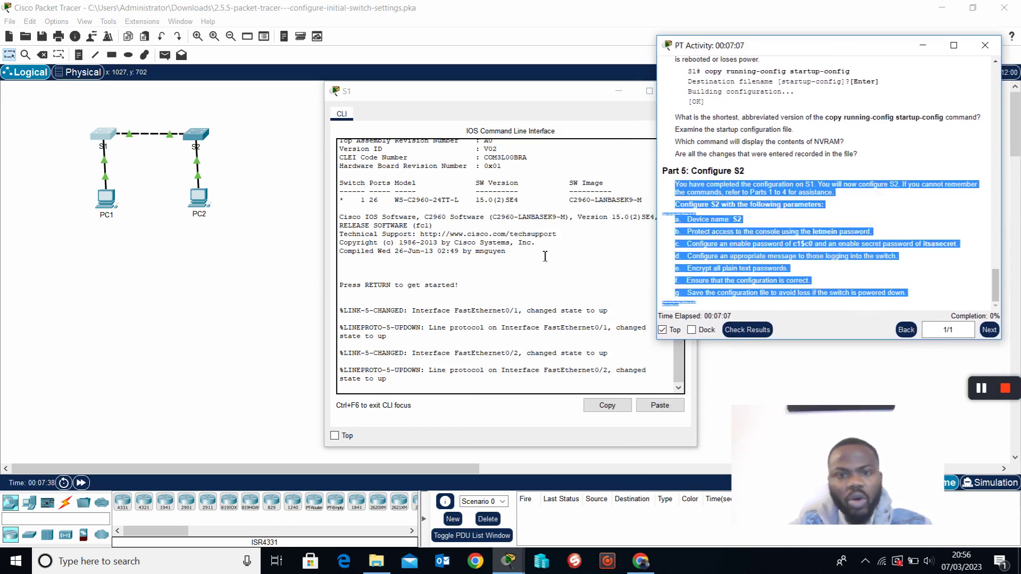
{"action": "left_click_drag", "start_coordinate": [469, 96], "coordinate": [431, 79]}
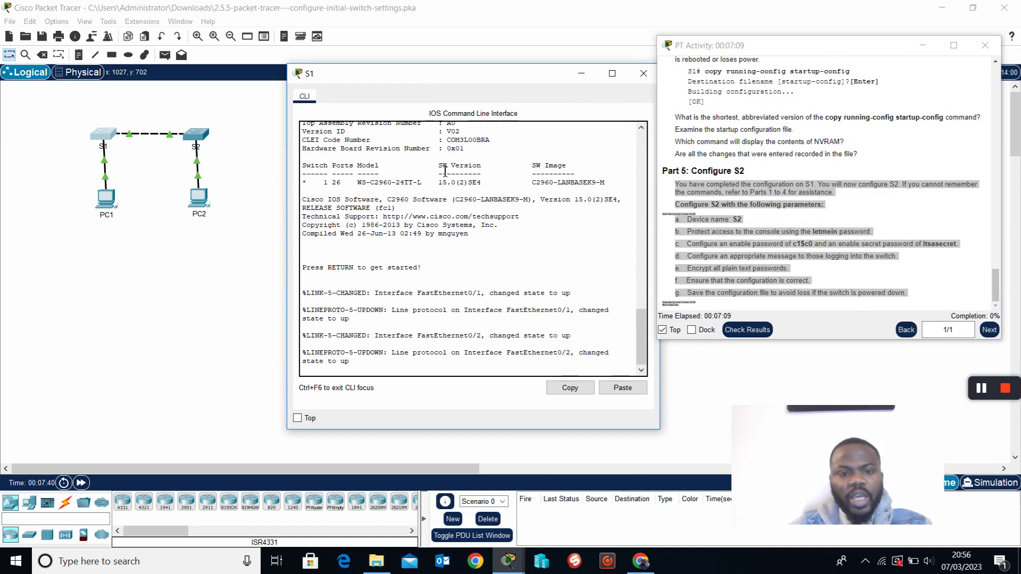
{"action": "left_click", "coordinate": [643, 73]}
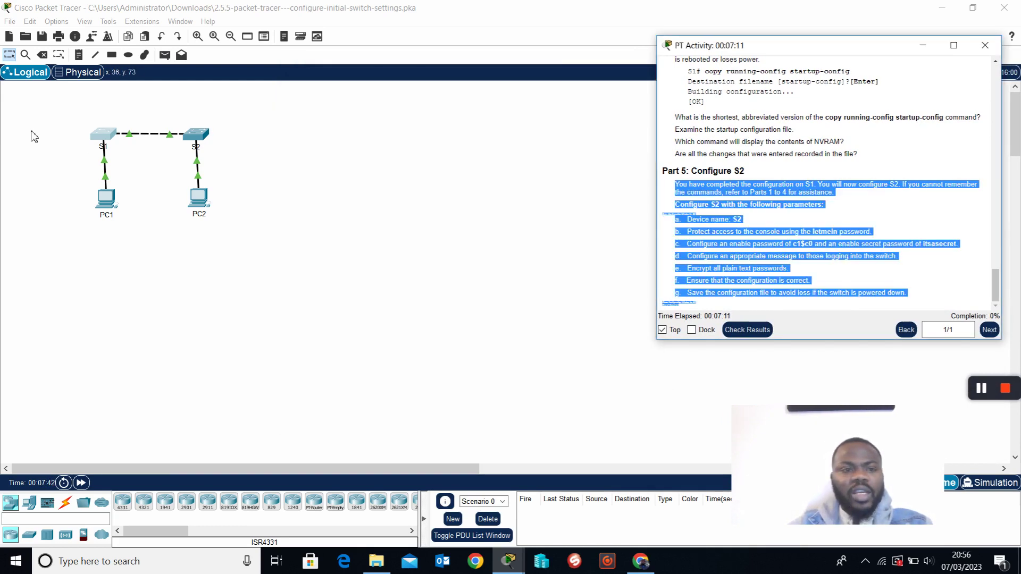
{"action": "left_click", "coordinate": [106, 135]}
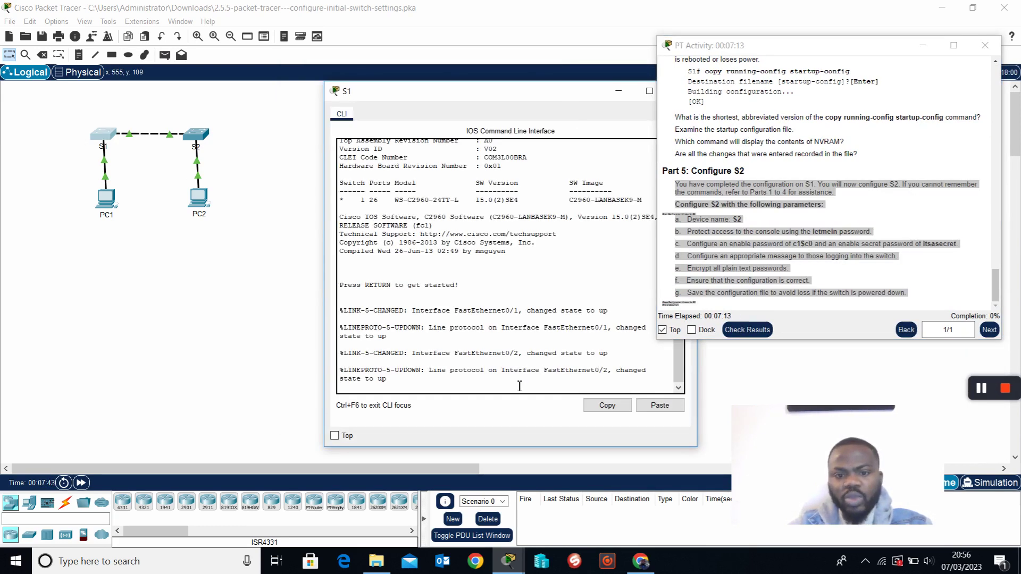
{"action": "key", "text": "Return"}
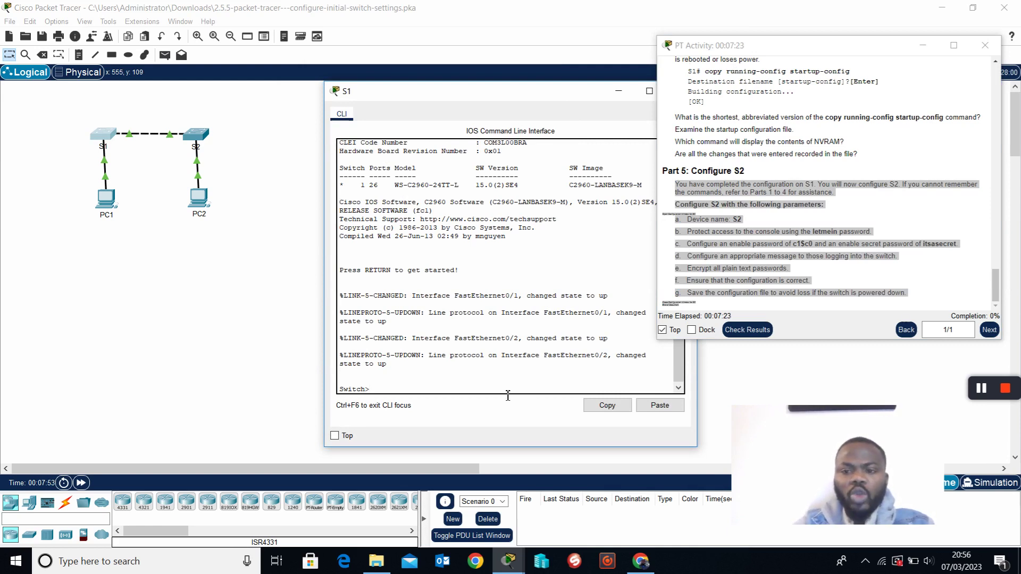
Enter privileged mode with en, exit, and restart S1's console session at Switch>.
{"action": "left_click", "coordinate": [815, 234]}
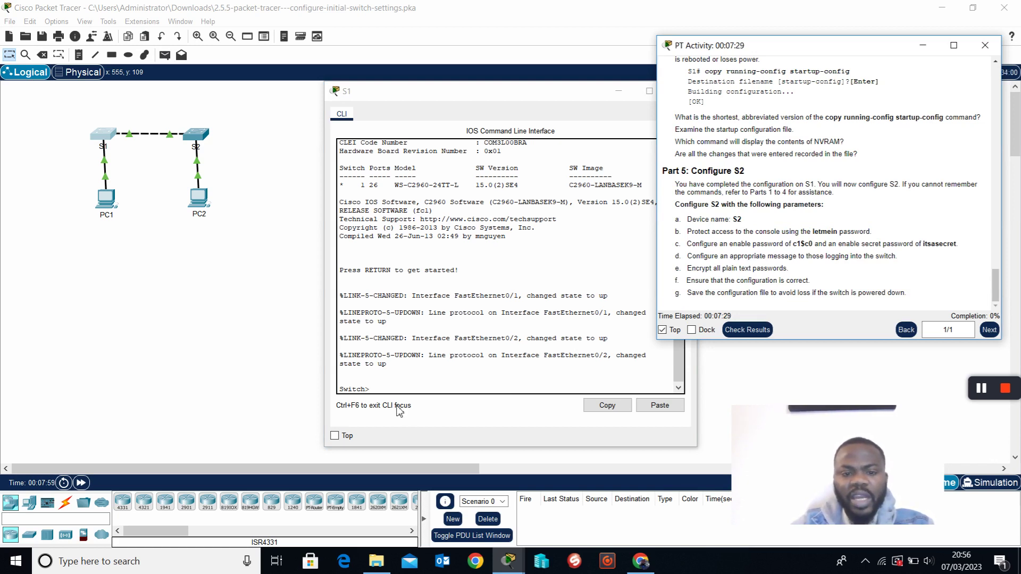
{"action": "left_click", "coordinate": [407, 392]}
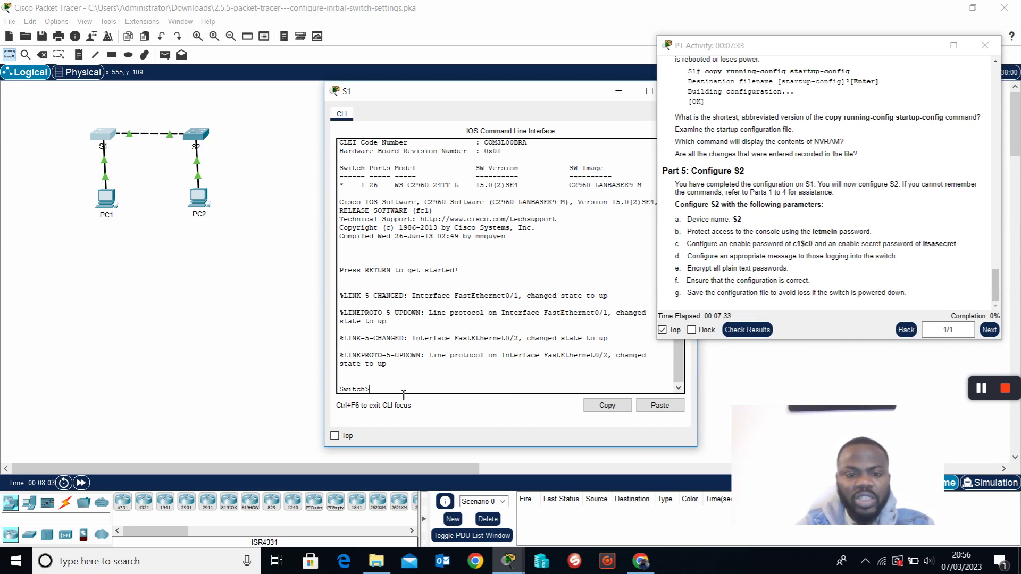
{"action": "type", "text": "en"}
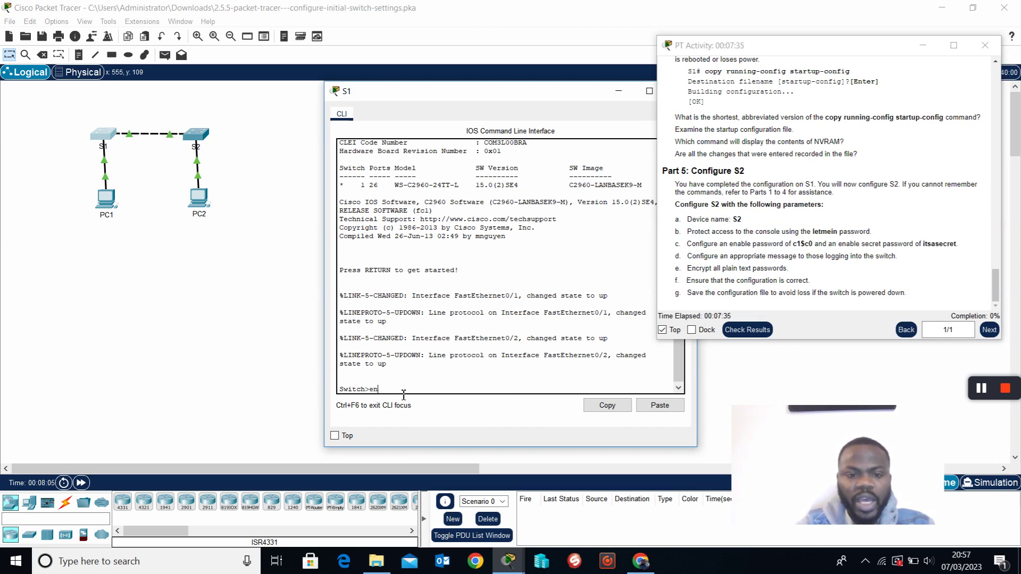
{"action": "key", "text": "Return"}
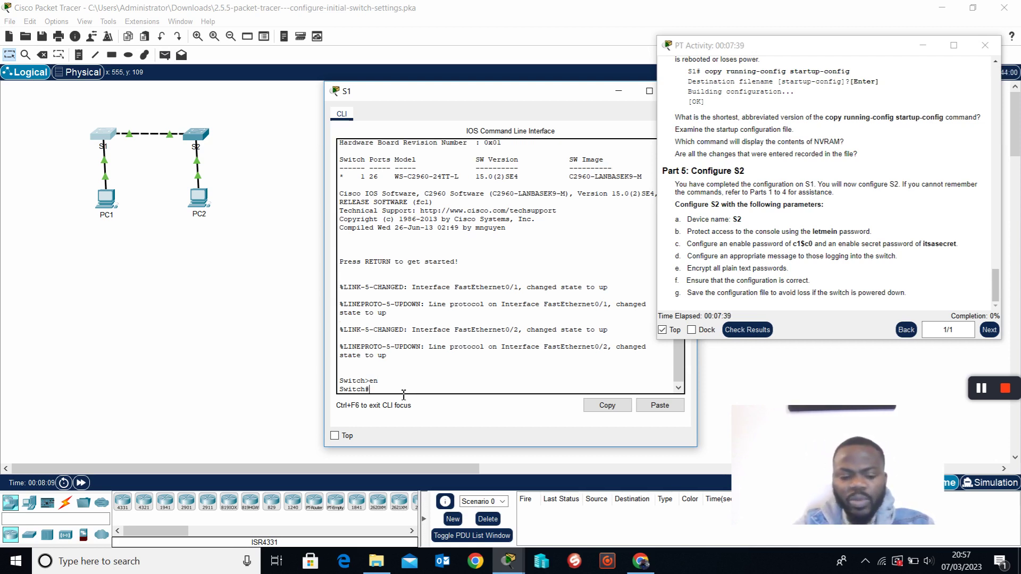
{"action": "type", "text": "exit"}
{"action": "key", "text": "Return"}
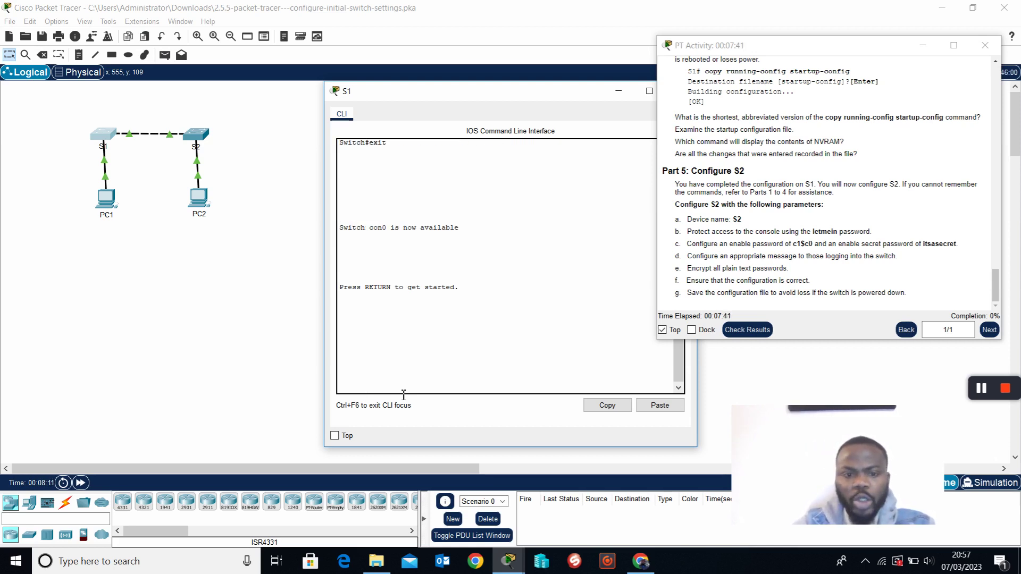
{"action": "key", "text": "Return"}
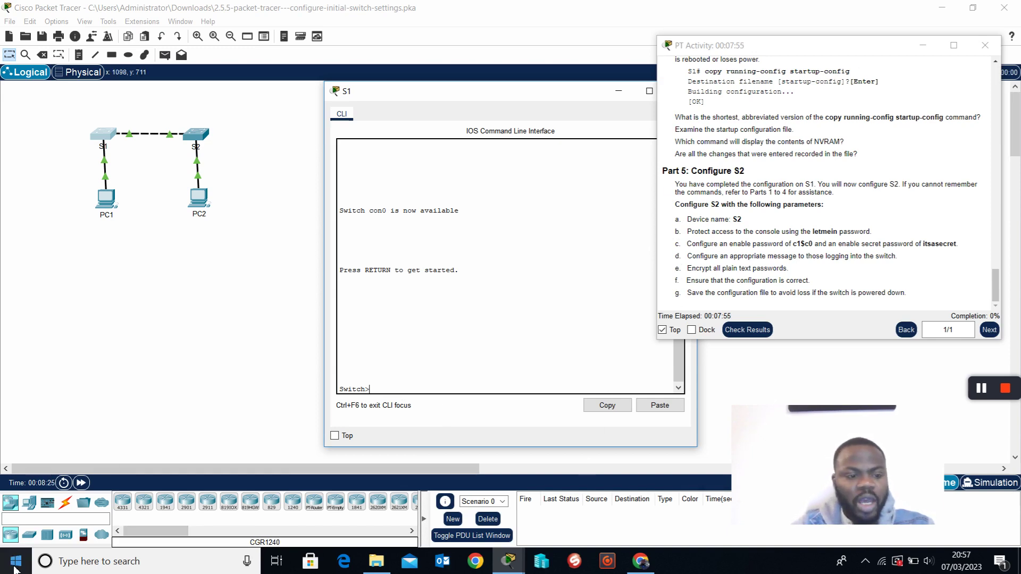
Launch Notepad from a Start search for 'note' and narrow it to reveal S1's console.
{"action": "left_click", "coordinate": [74, 563]}
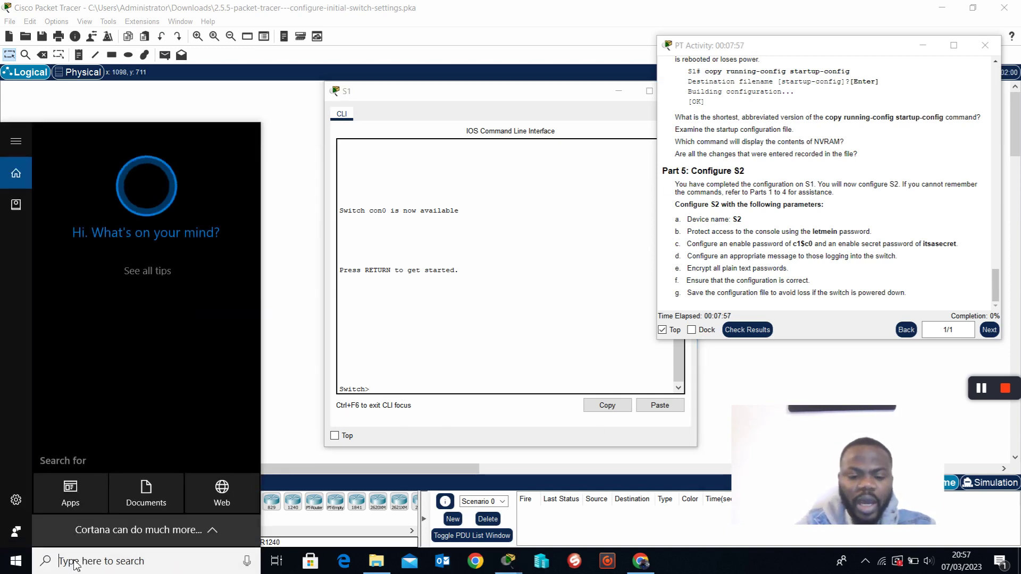
{"action": "type", "text": "note"}
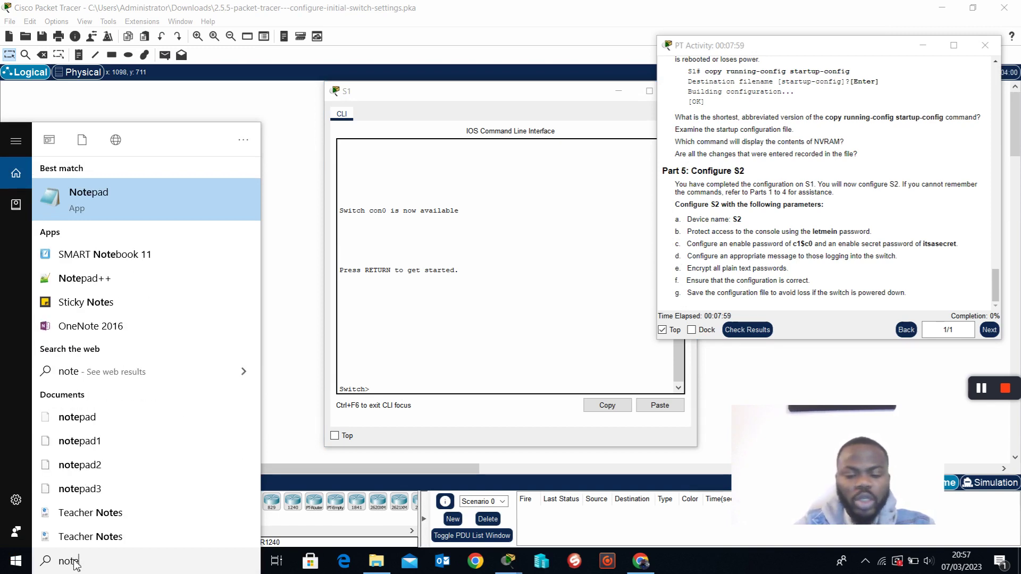
{"action": "left_click", "coordinate": [41, 202]}
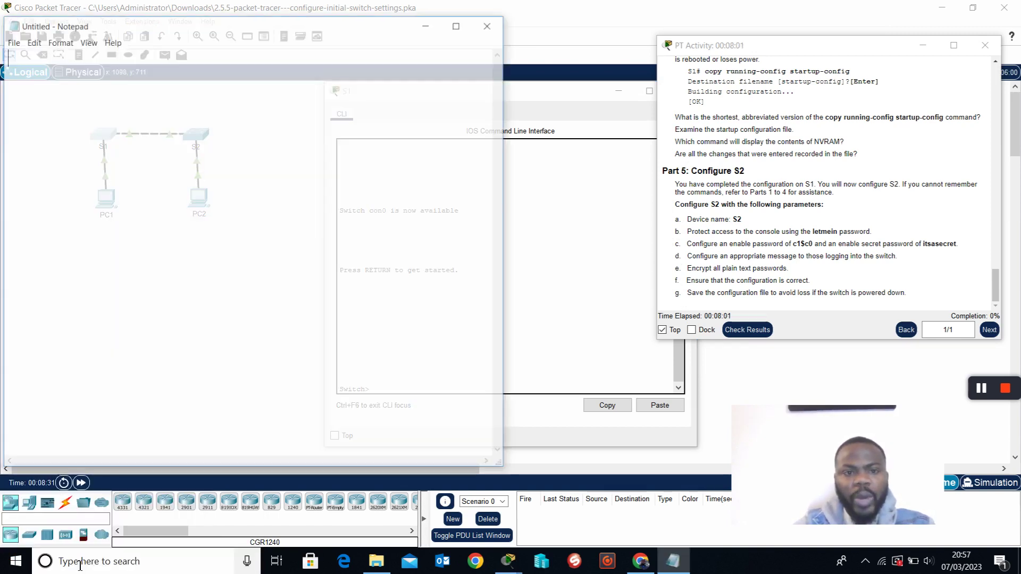
{"action": "left_click_drag", "start_coordinate": [506, 115], "coordinate": [307, 113]}
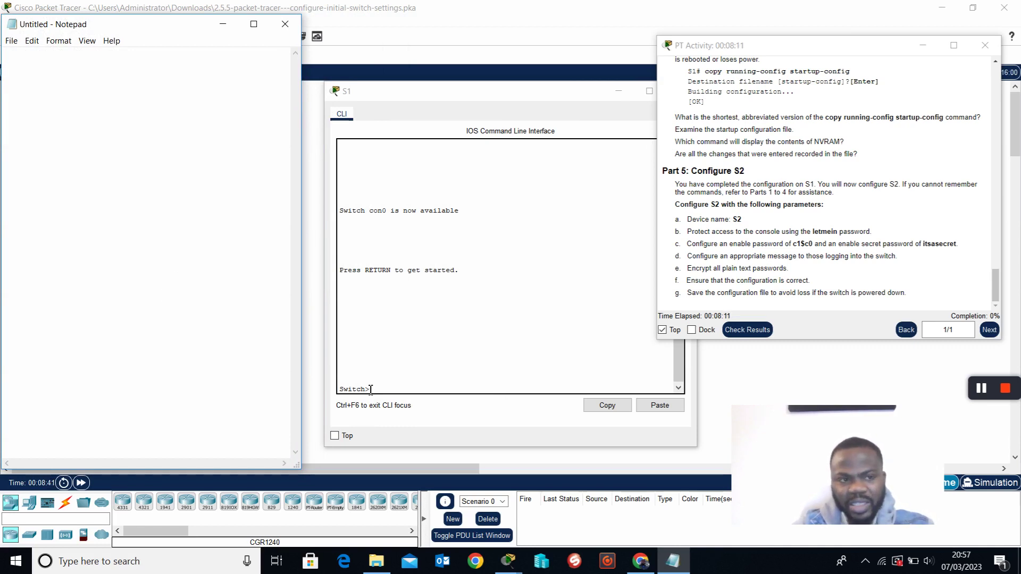
Enter privileged EXEC mode on S1 with en, selecting 'S2' in the instructions meanwhile.
{"action": "left_click", "coordinate": [419, 393]}
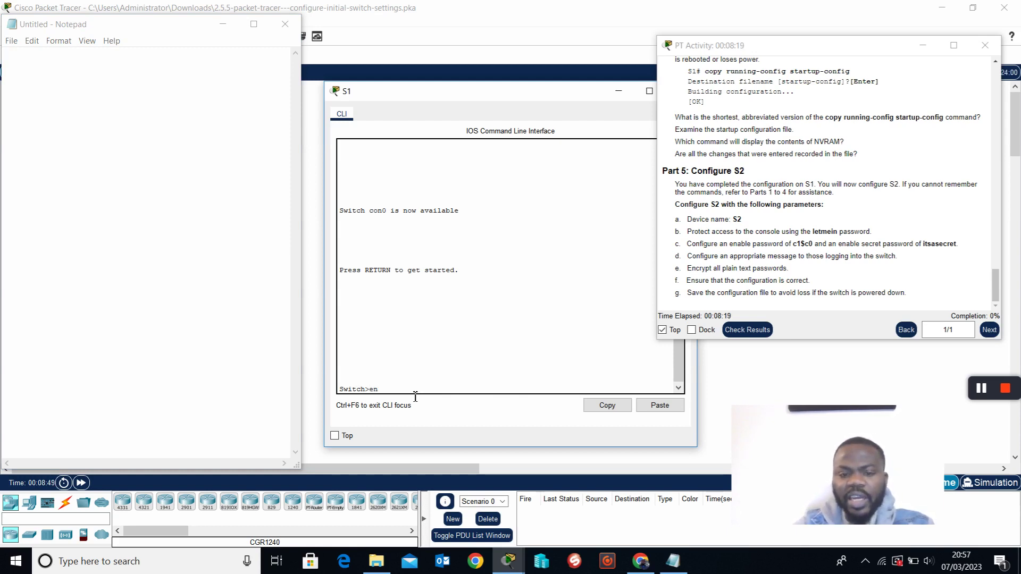
{"action": "key", "text": "Return"}
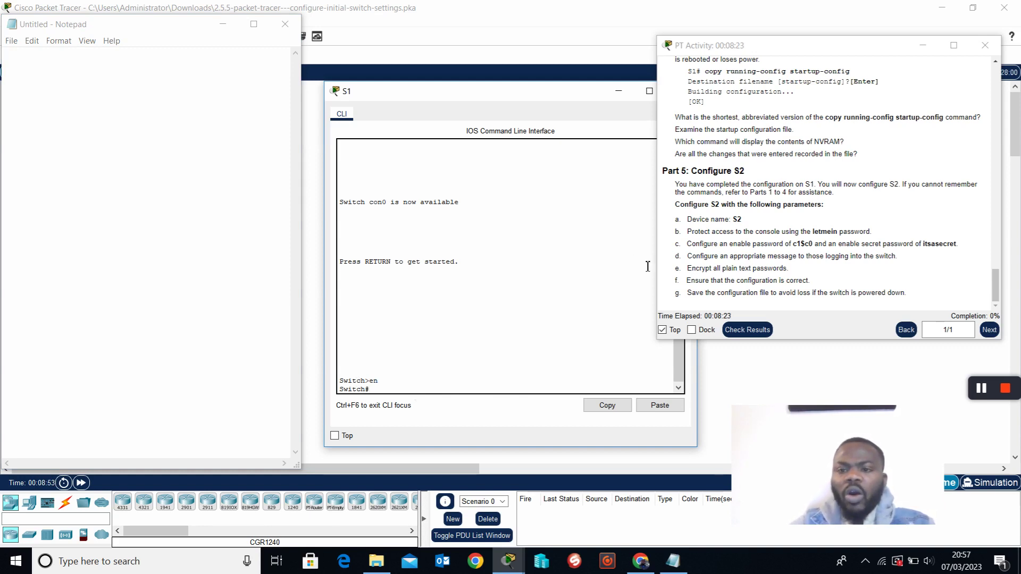
{"action": "left_click", "coordinate": [742, 223]}
{"action": "double_click", "coordinate": [740, 222]}
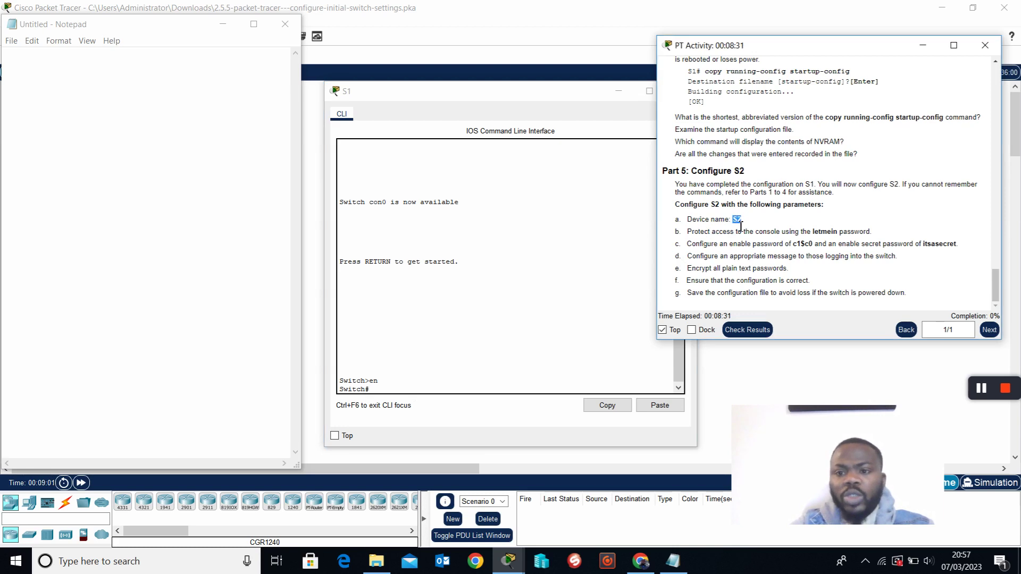
{"action": "left_click", "coordinate": [404, 392]}
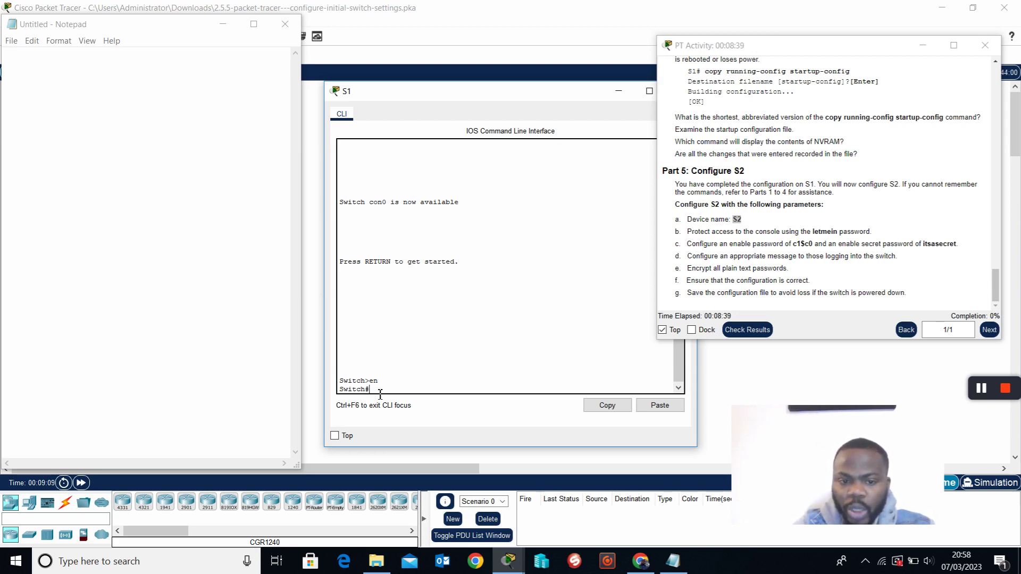
List the exec commands with ? and enter global configuration mode with conf t.
{"action": "type", "text": "?"}
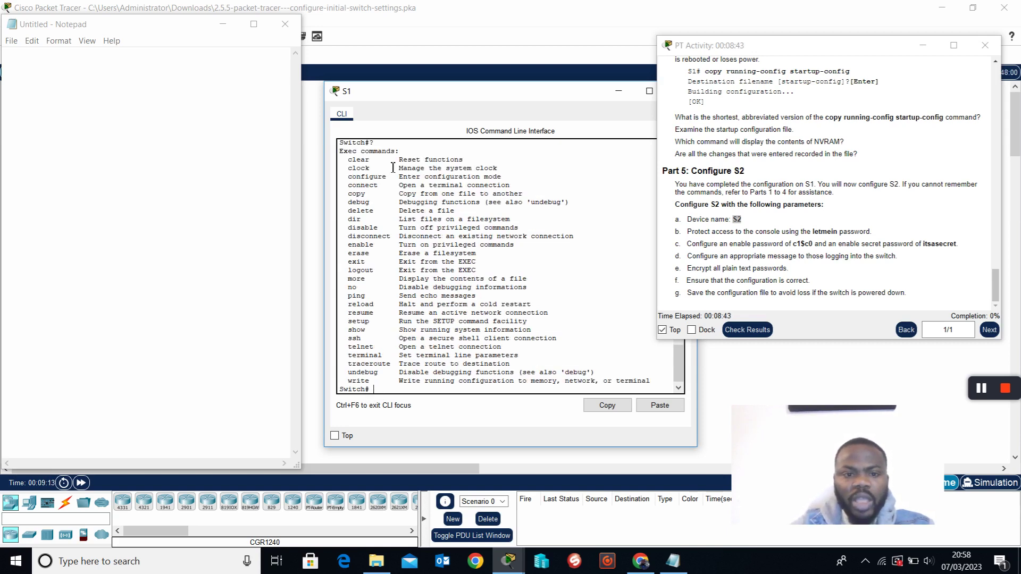
{"action": "left_click_drag", "start_coordinate": [348, 159], "coordinate": [411, 394]}
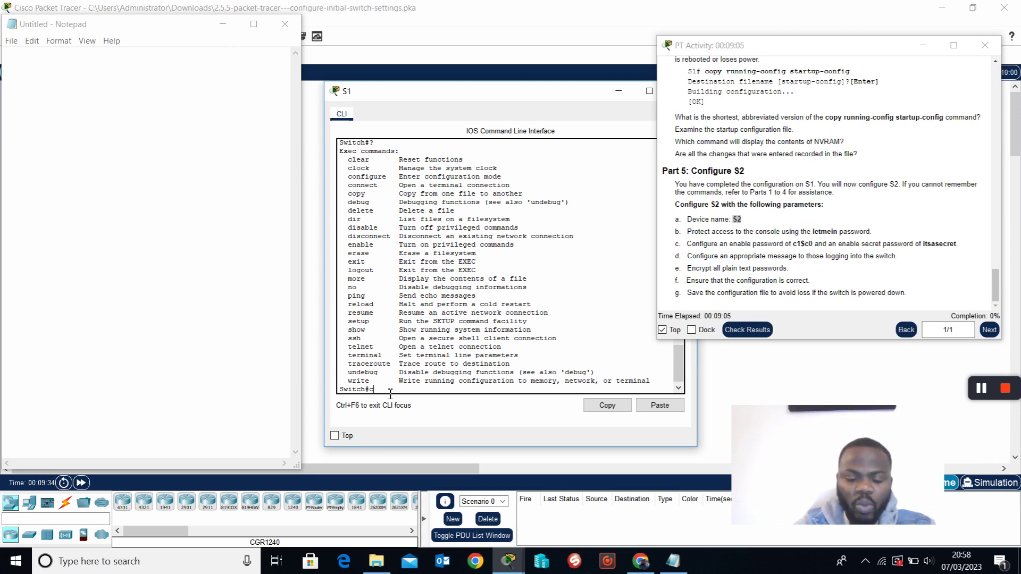
{"action": "type", "text": "igu"}
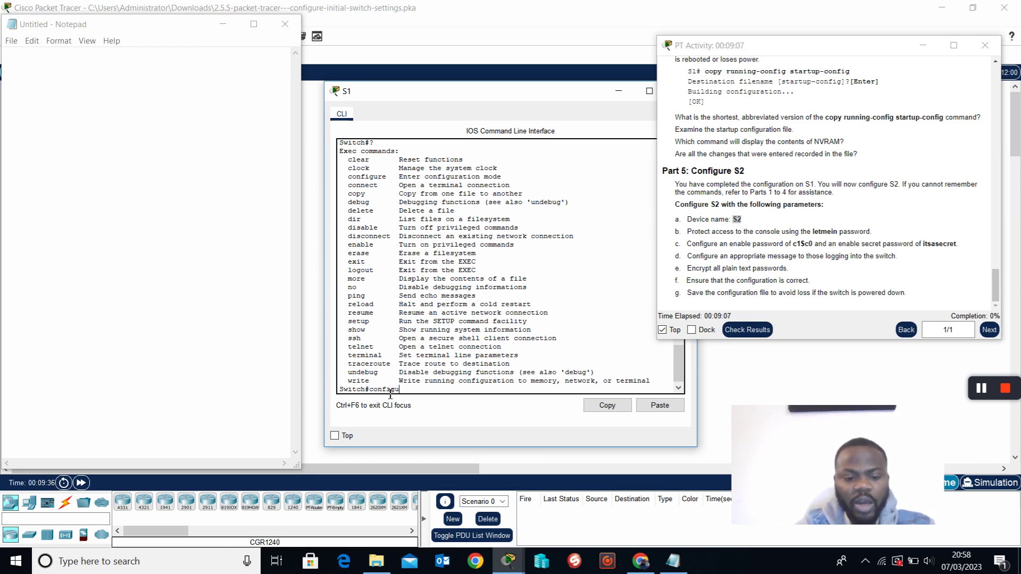
{"action": "type", "text": "re termin"}
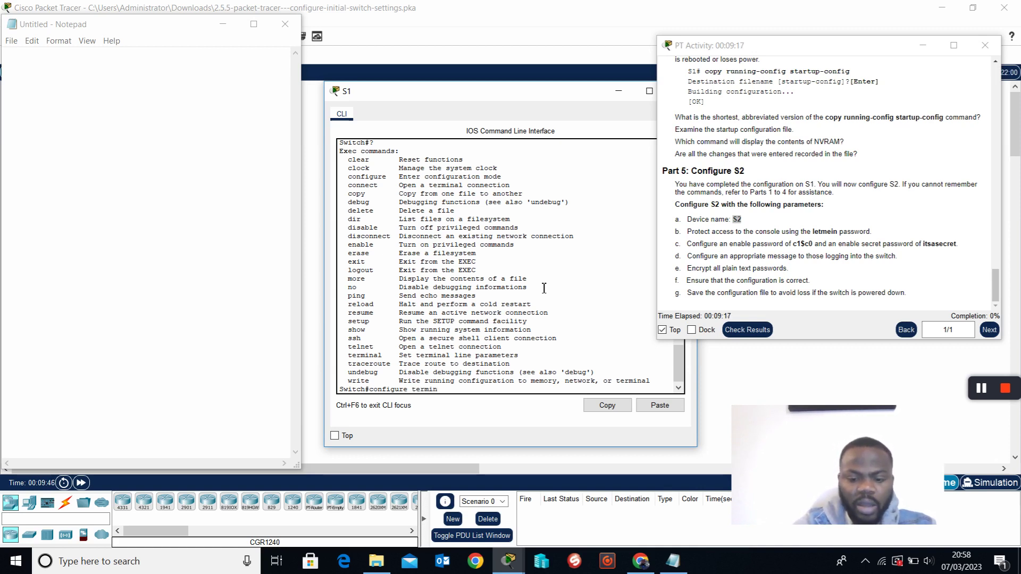
{"action": "key", "text": "BackSpace"}
{"action": "key", "text": "BackSpace"}
{"action": "key", "text": "BackSpace"}
{"action": "key", "text": "BackSpace"}
{"action": "key", "text": "BackSpace"}
{"action": "key", "text": "BackSpace"}
{"action": "key", "text": "BackSpace"}
{"action": "key", "text": "BackSpace"}
{"action": "key", "text": "BackSpace"}
{"action": "key", "text": "BackSpace"}
{"action": "key", "text": "BackSpace"}
{"action": "key", "text": "BackSpace"}
{"action": "key", "text": "BackSpace"}
{"action": "key", "text": "BackSpace"}
{"action": "key", "text": "BackSpace"}
{"action": "key", "text": "BackSpace"}
{"action": "key", "text": "BackSpace"}
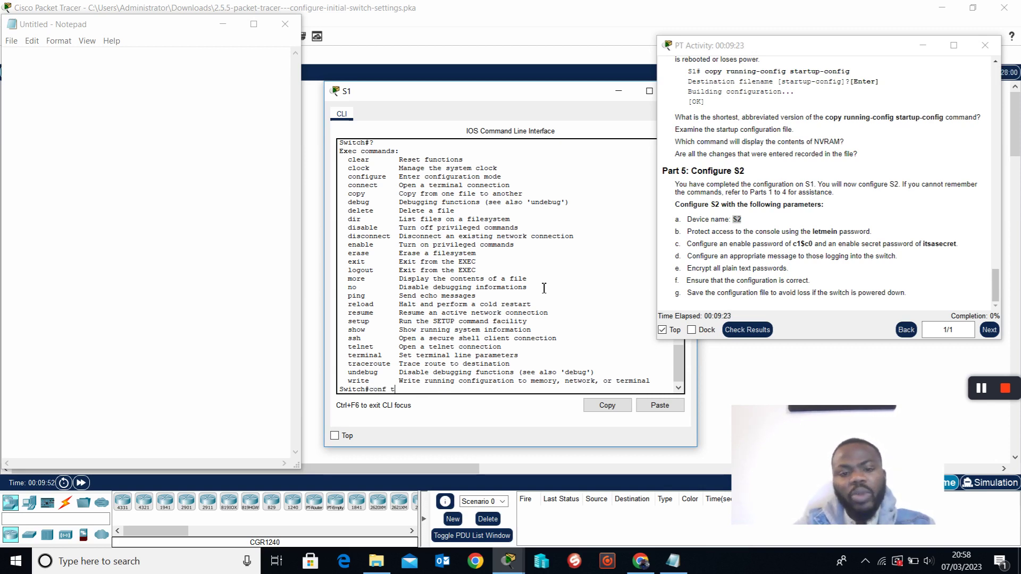
{"action": "type", "text": "conf t"}
{"action": "key", "text": "Return"}
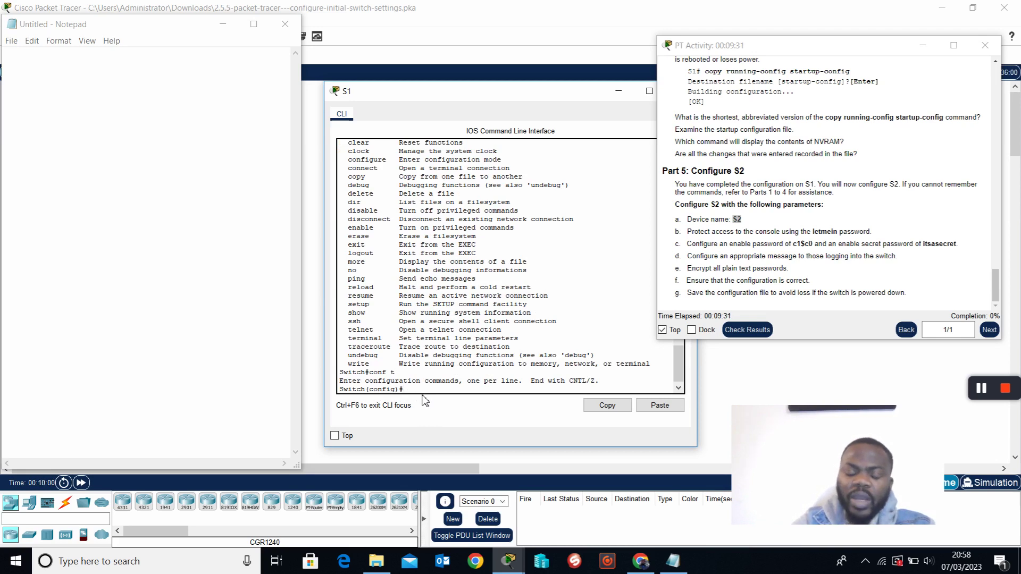
Page through the configuration command help and begin typing the hostname command.
{"action": "type", "text": "?"}
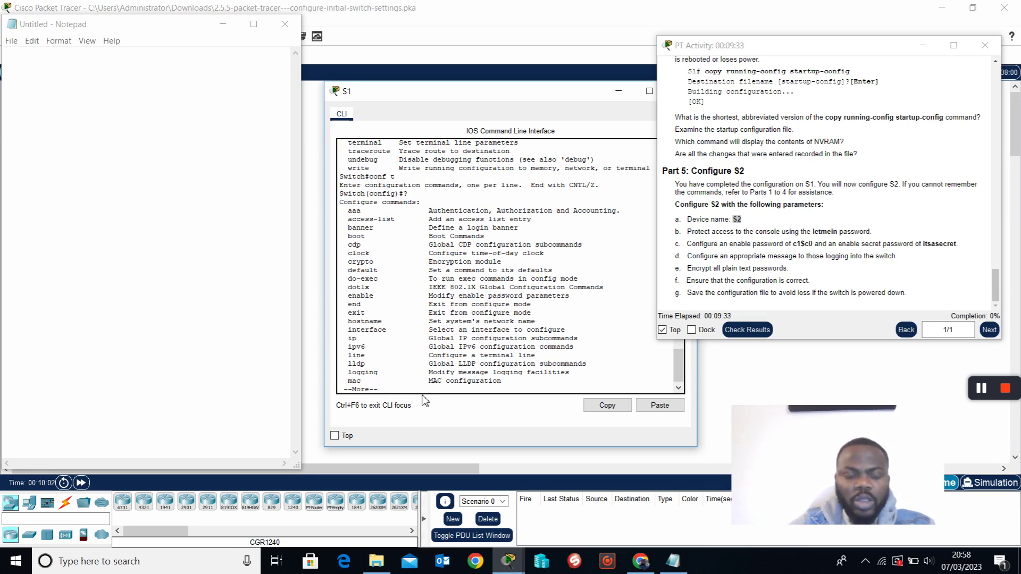
{"action": "key", "text": "space"}
{"action": "left_click_drag", "start_coordinate": [345, 205], "coordinate": [463, 206]}
{"action": "left_click", "coordinate": [460, 210]}
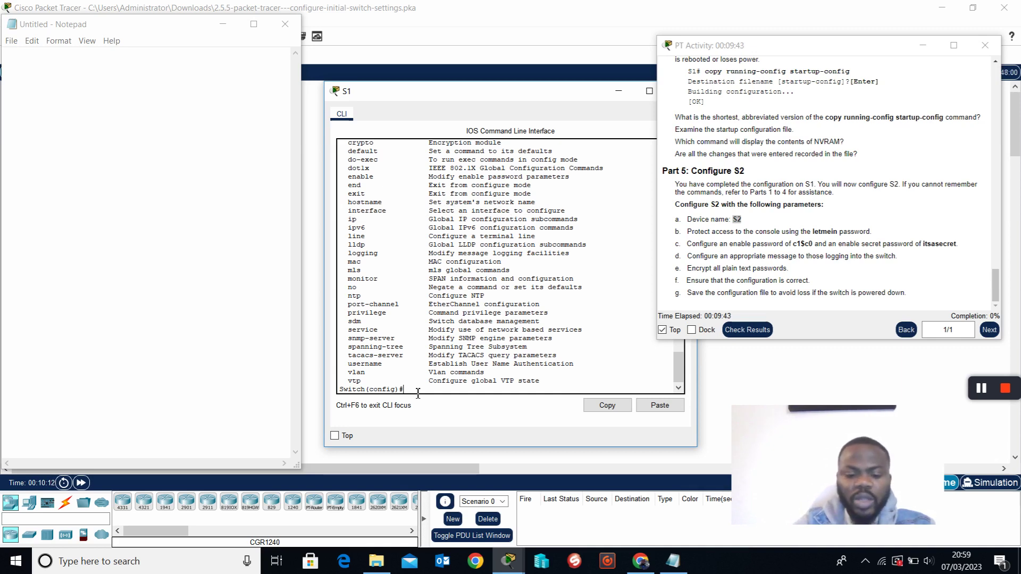
{"action": "type", "text": "name"}
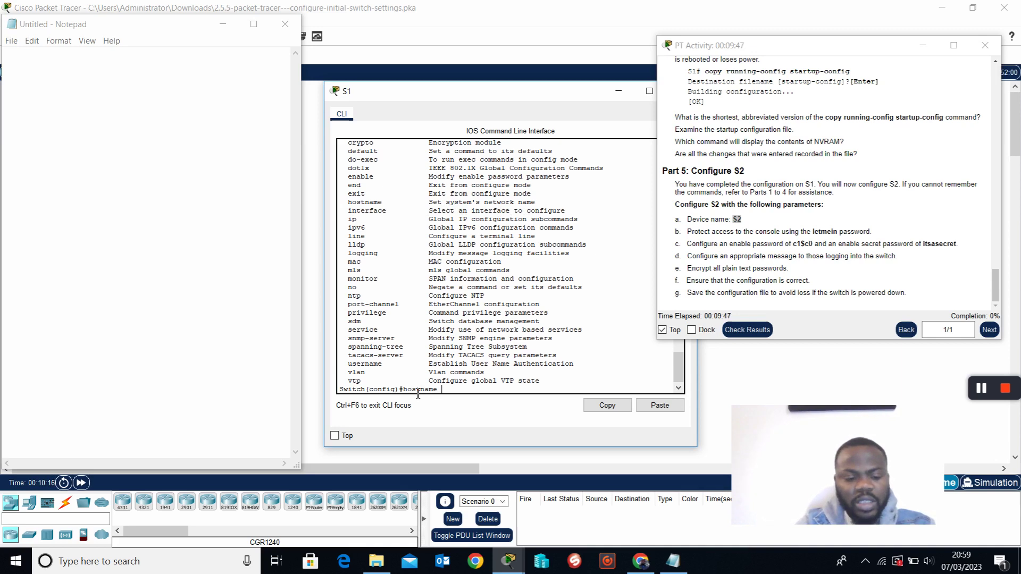
{"action": "type", "text": " S1"}
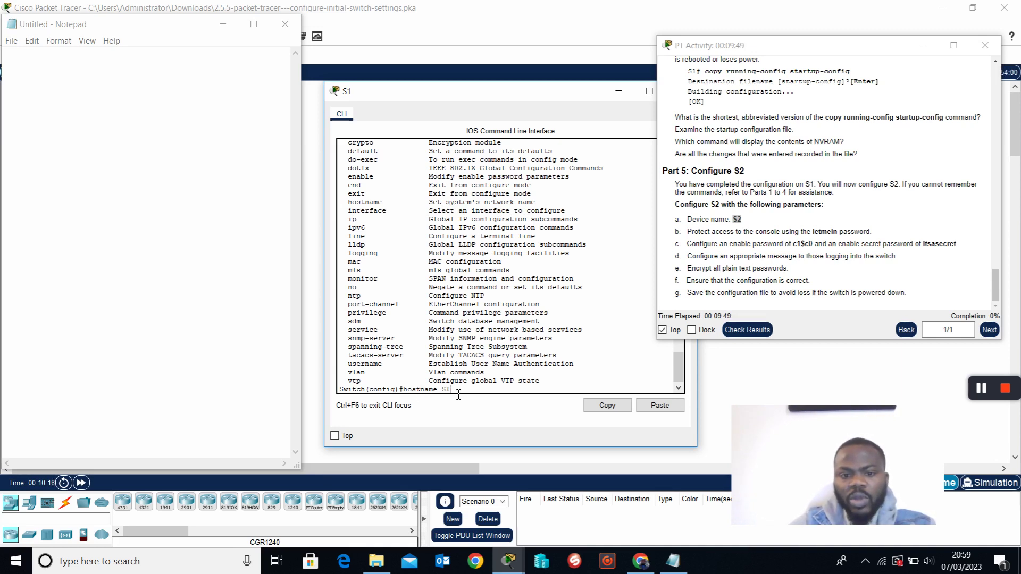
Note 'enable' and 'hostname S1' in Notepad, then apply hostname S1 on the switch.
{"action": "left_click", "coordinate": [83, 95]}
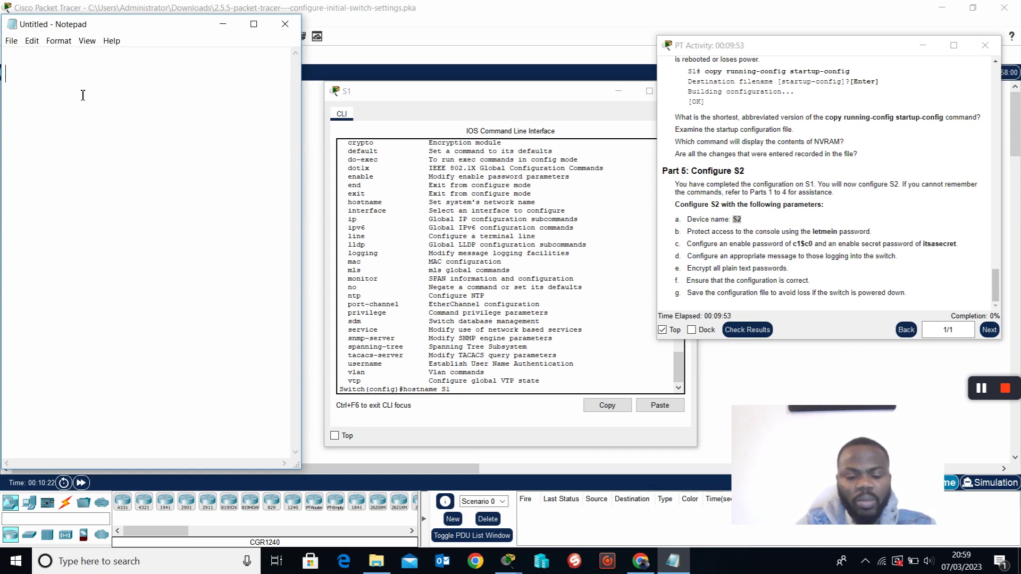
{"action": "type", "text": "en "}
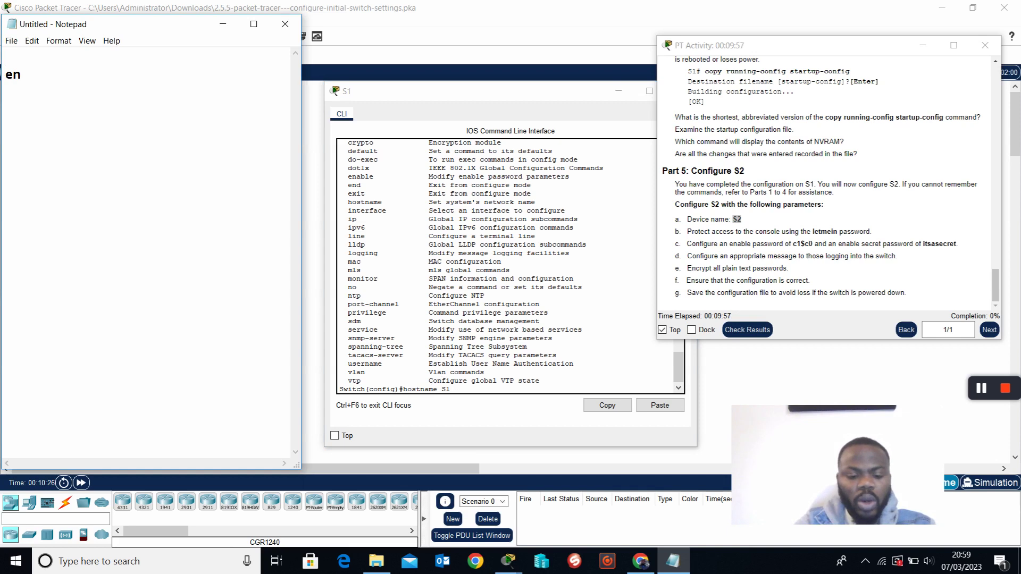
{"action": "type", "text": "ho"}
{"action": "key", "text": "BackSpace"}
{"action": "key", "text": "BackSpace"}
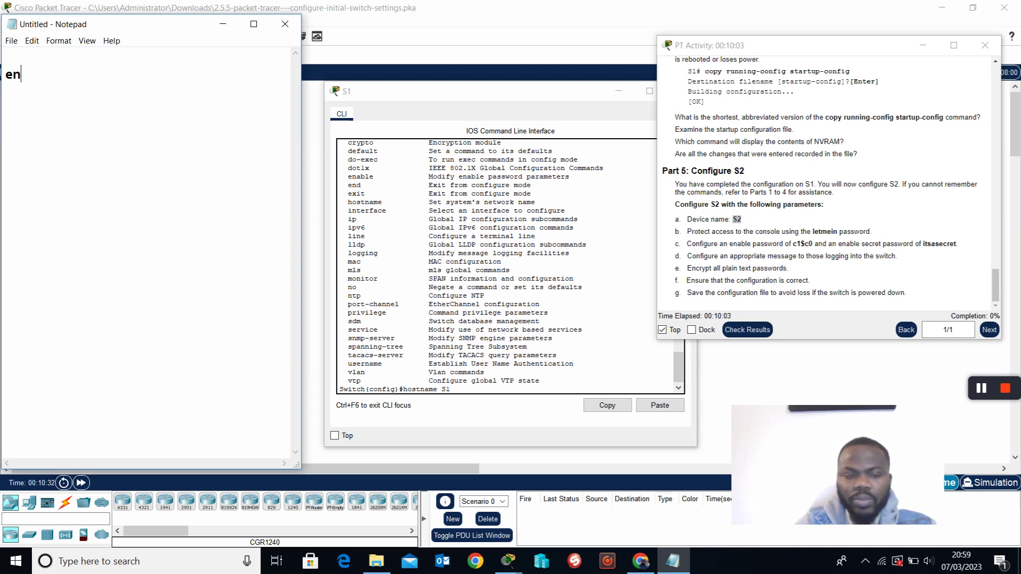
{"action": "type", "text": "ab"}
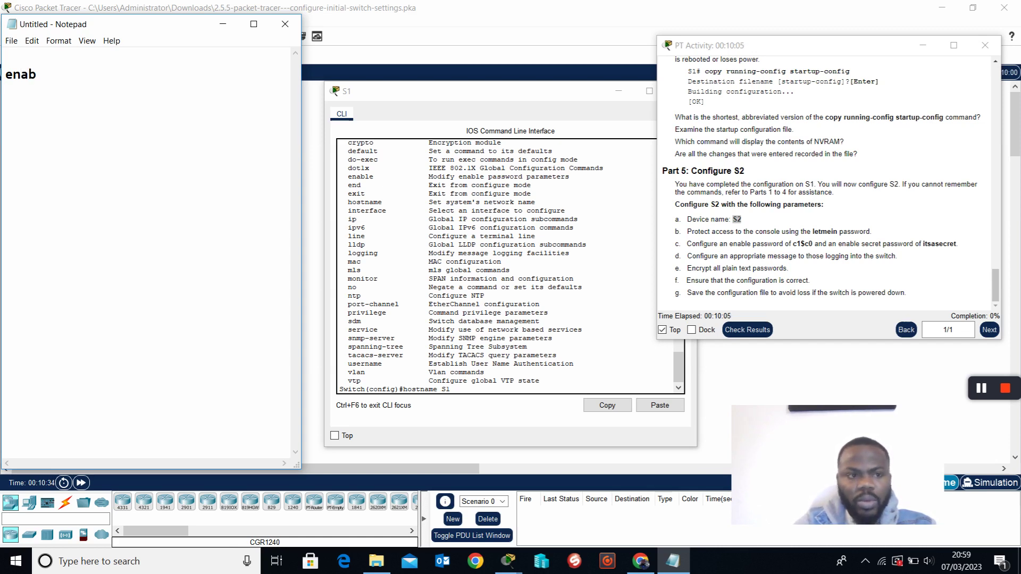
{"action": "type", "text": "le"}
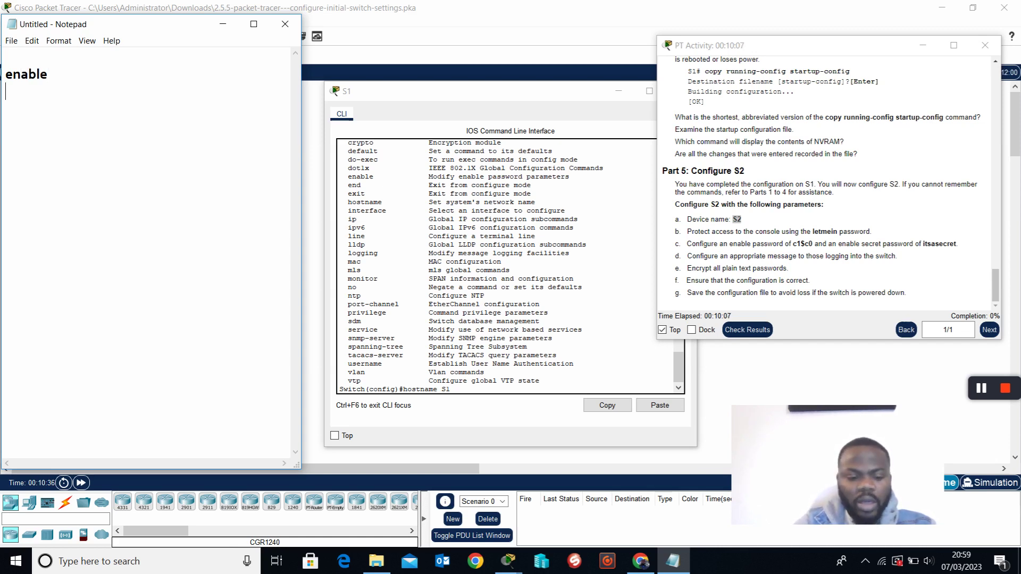
{"action": "key", "text": "Return"}
{"action": "type", "text": "host"}
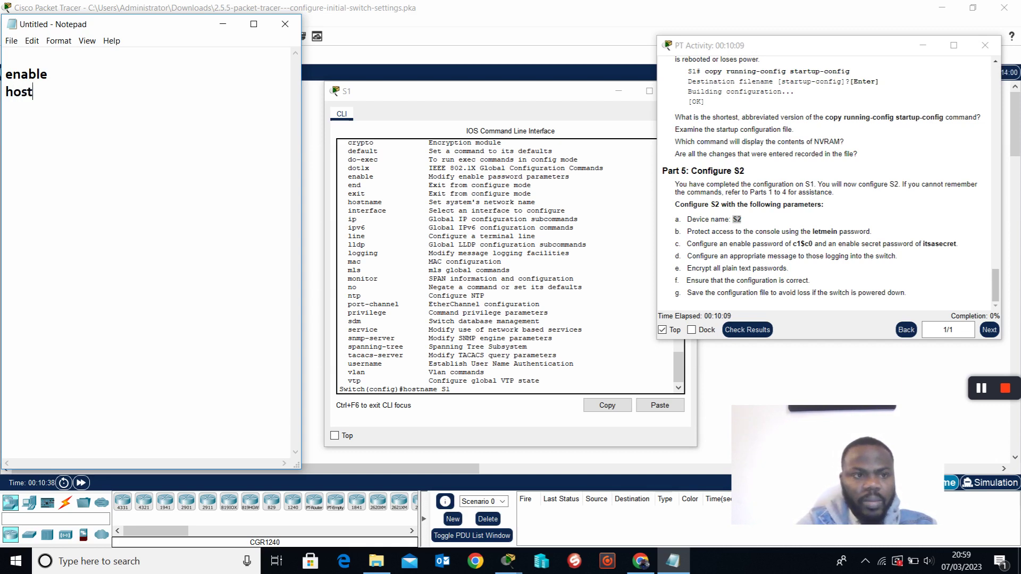
{"action": "type", "text": "name "}
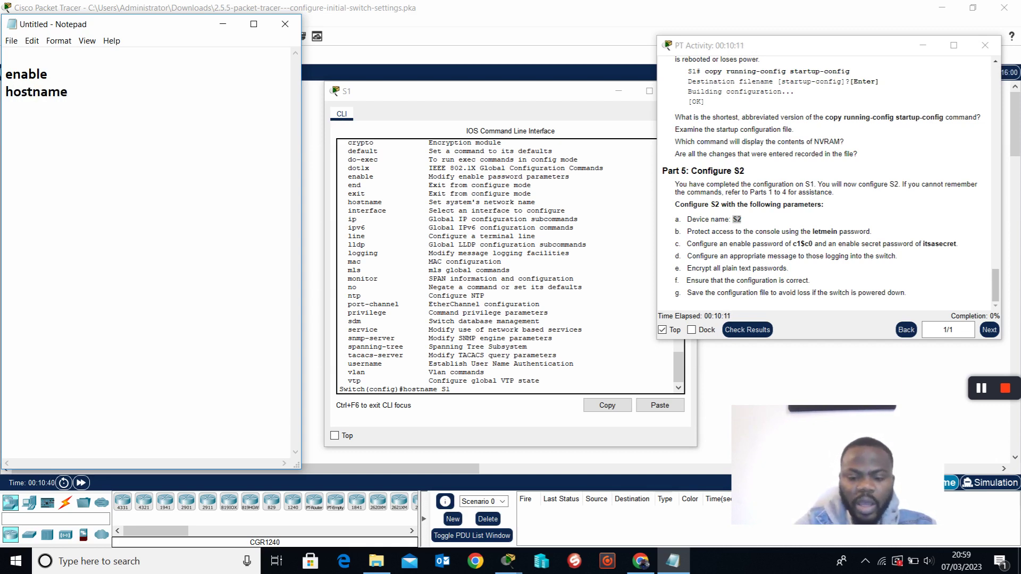
{"action": "type", "text": "S1"}
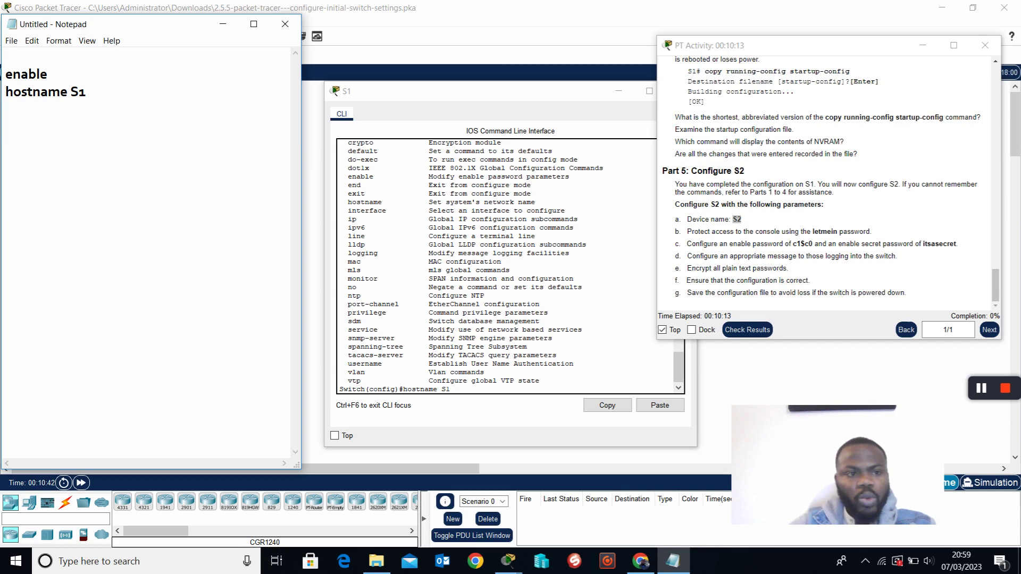
{"action": "left_click", "coordinate": [487, 398]}
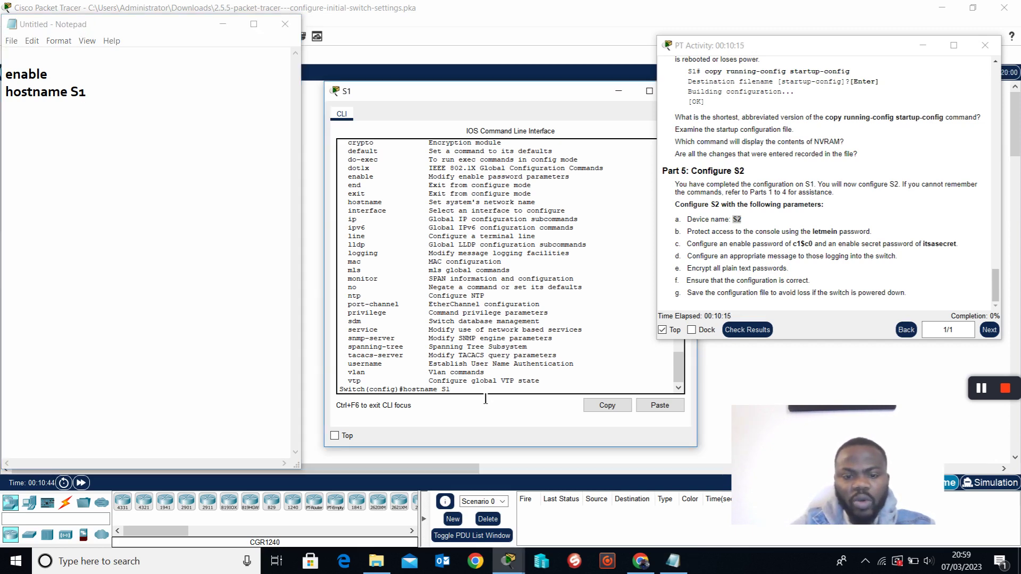
{"action": "key", "text": "Return"}
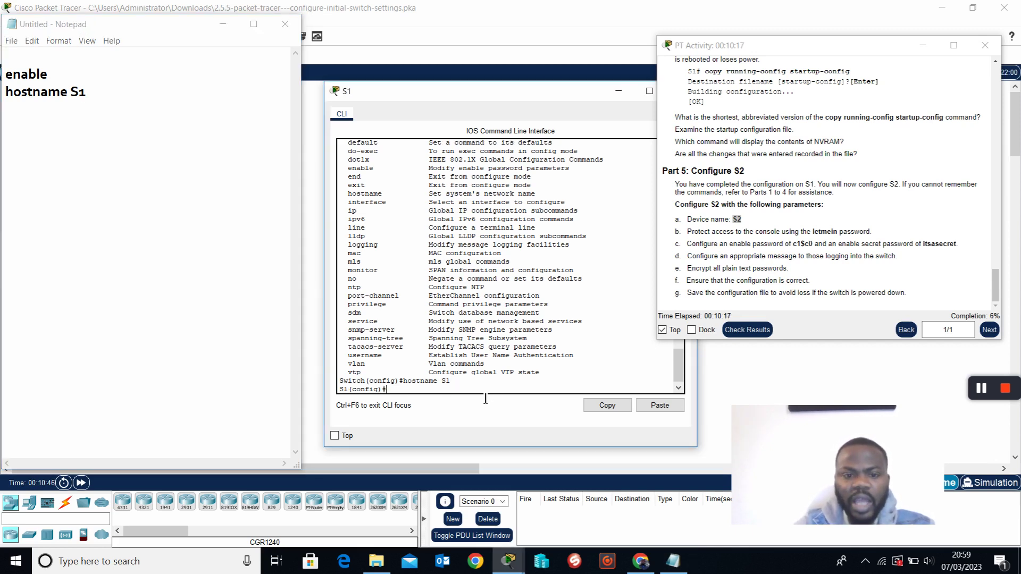
{"action": "left_click_drag", "start_coordinate": [366, 382], "coordinate": [344, 389]}
{"action": "double_click", "coordinate": [343, 389]}
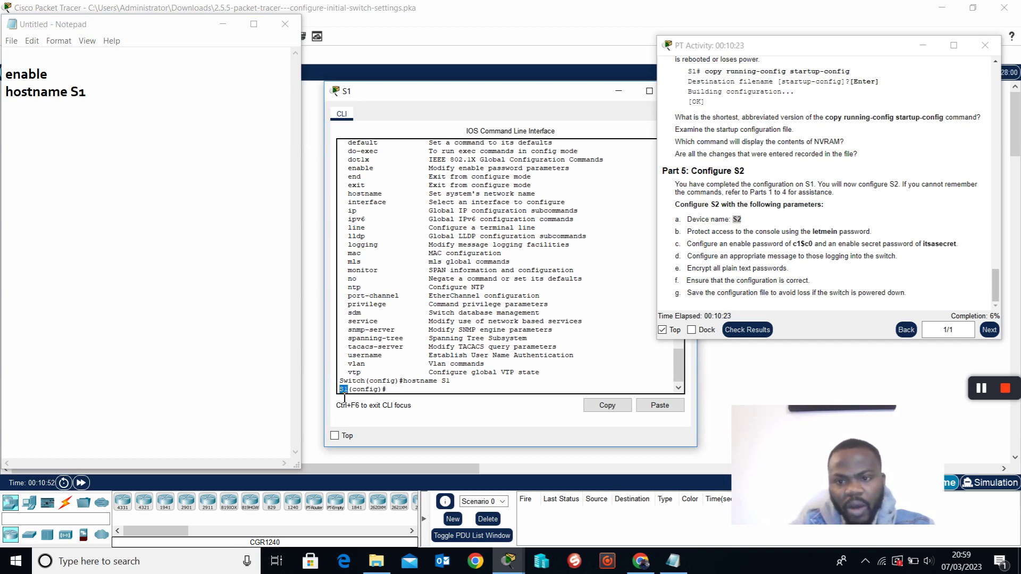
{"action": "left_click", "coordinate": [768, 218]}
{"action": "left_click_drag", "start_coordinate": [674, 221], "coordinate": [747, 223]}
{"action": "left_click_drag", "start_coordinate": [676, 232], "coordinate": [884, 236]}
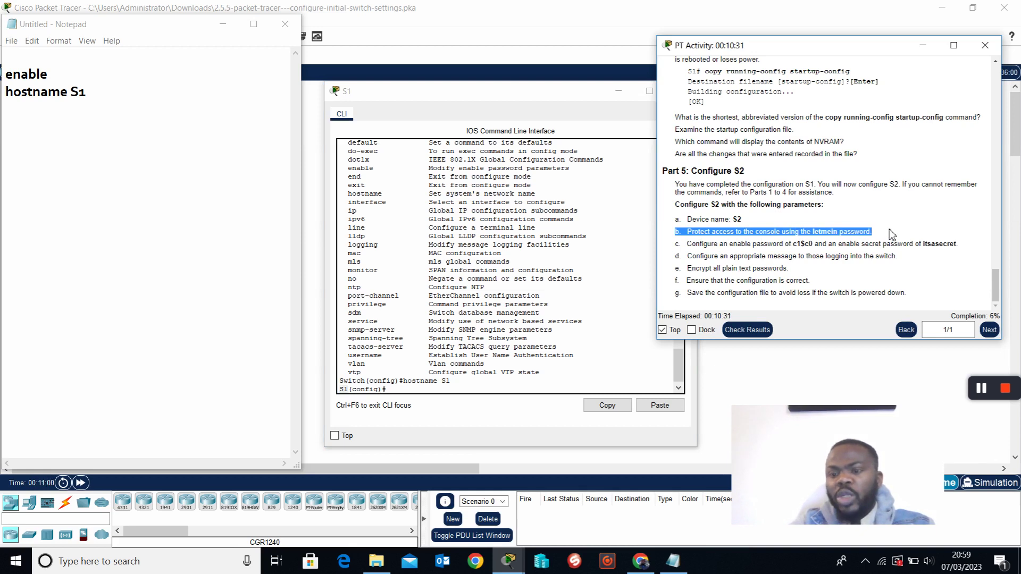
{"action": "left_click", "coordinate": [822, 239]}
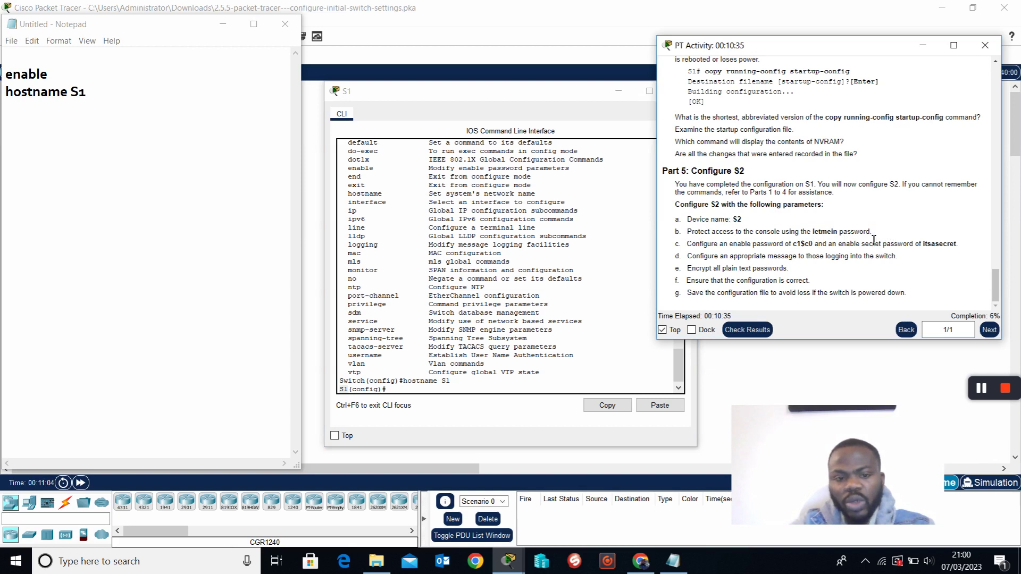
{"action": "left_click", "coordinate": [438, 397]}
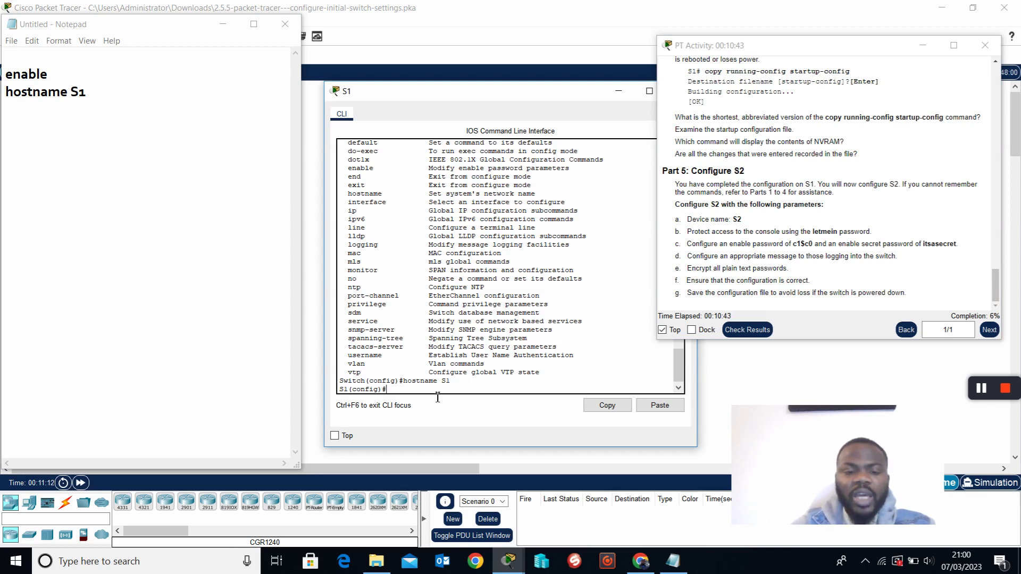
{"action": "left_click_drag", "start_coordinate": [355, 235], "coordinate": [549, 232]}
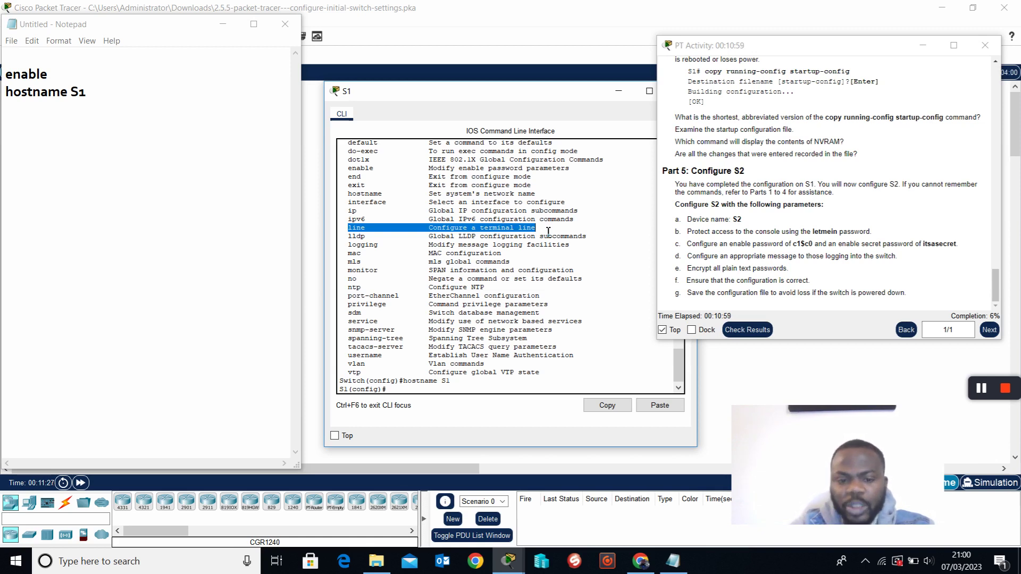
{"action": "left_click", "coordinate": [433, 395]}
Explore the 'line ?' help, comparing the console and virtual terminal options.
{"action": "type", "text": "line"}
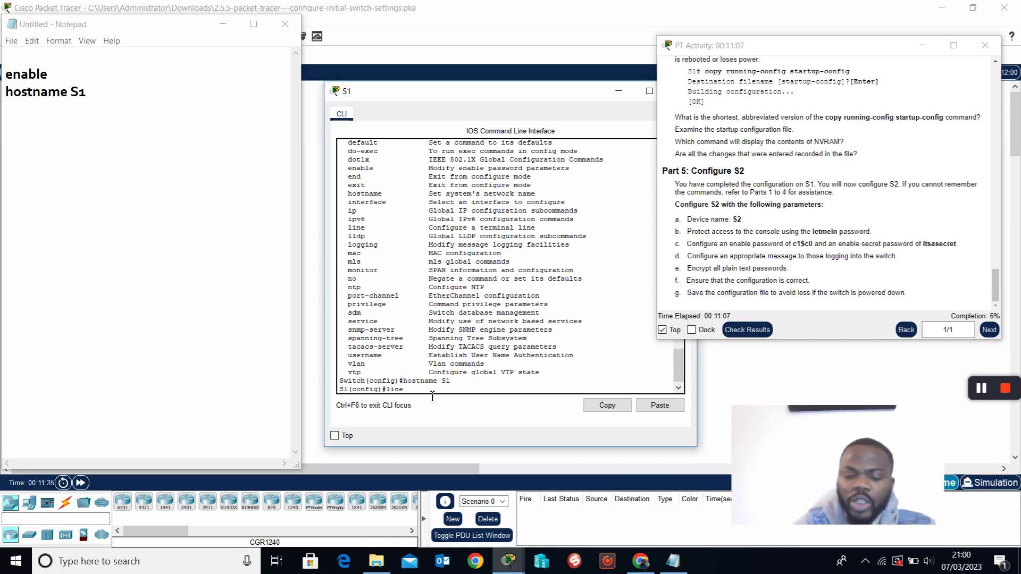
{"action": "type", "text": " ?"}
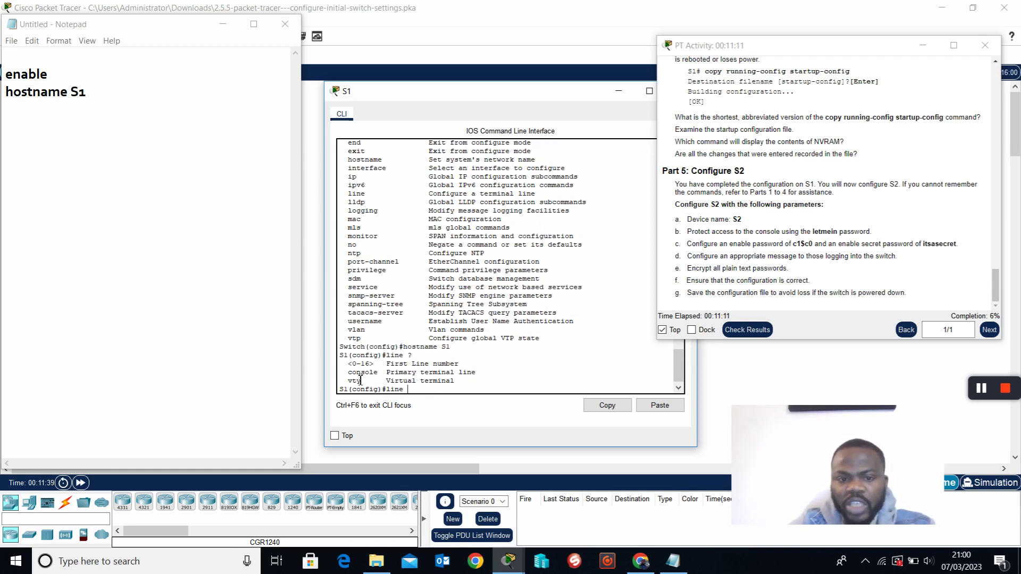
{"action": "left_click_drag", "start_coordinate": [348, 373], "coordinate": [469, 379]}
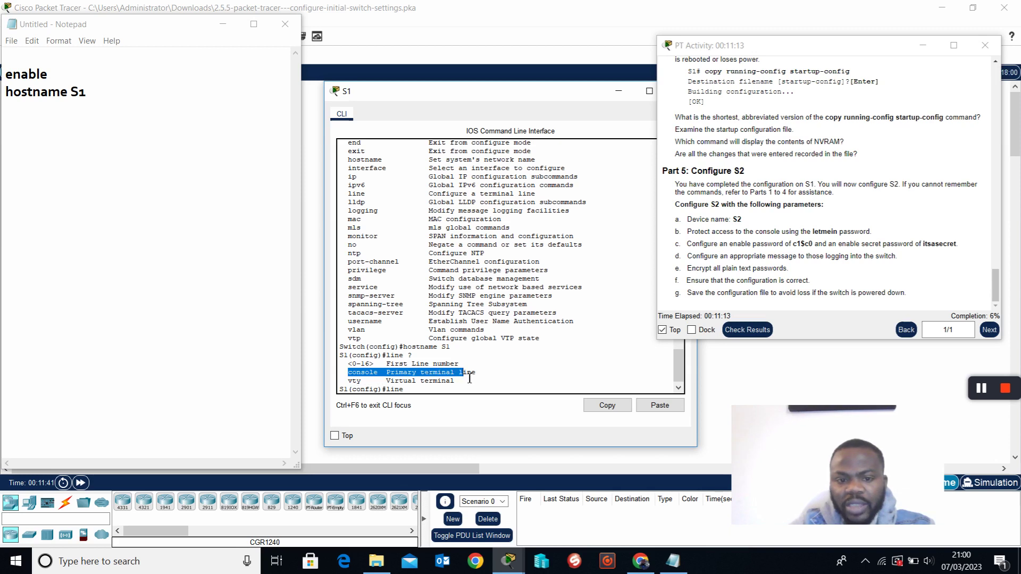
{"action": "left_click", "coordinate": [353, 389]}
{"action": "left_click_drag", "start_coordinate": [354, 388], "coordinate": [464, 386]}
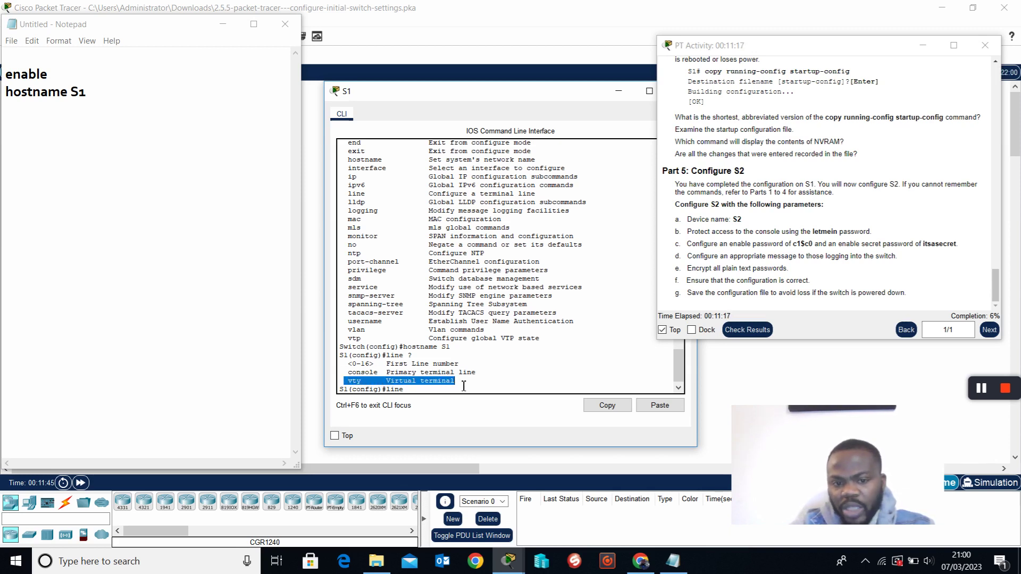
{"action": "left_click_drag", "start_coordinate": [345, 374], "coordinate": [471, 381]}
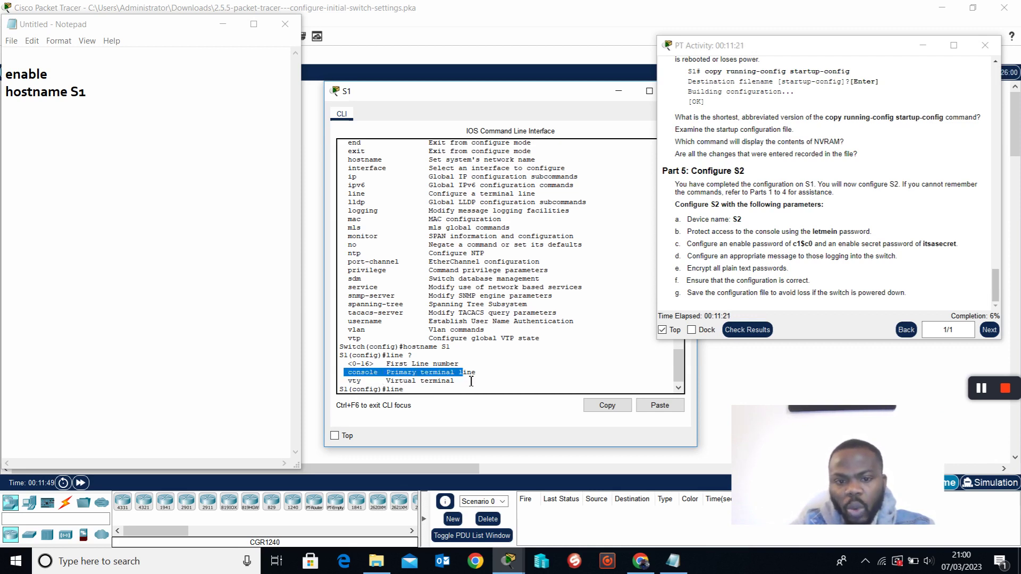
{"action": "left_click", "coordinate": [423, 396]}
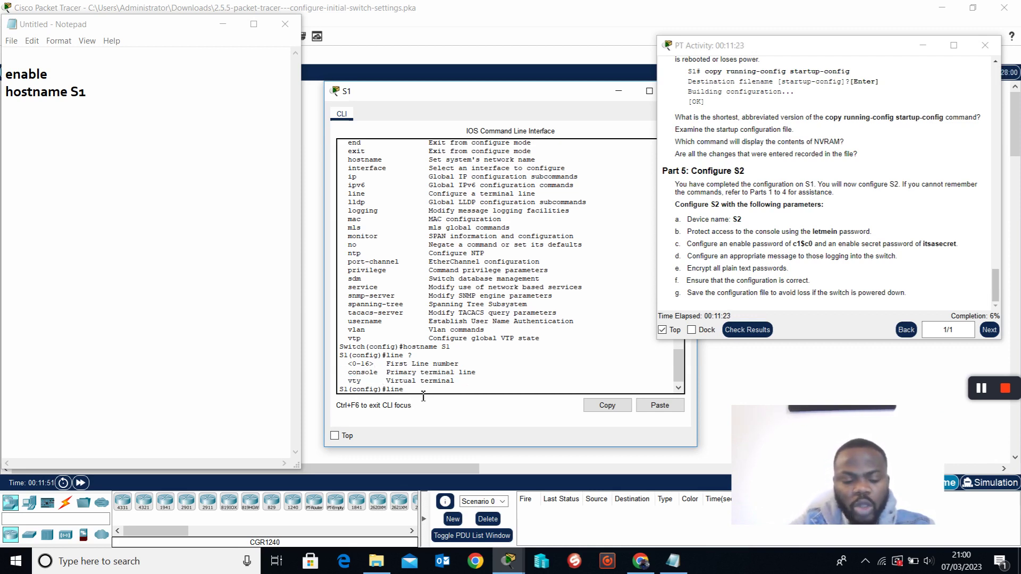
Narrow the help to 'line console 0' and enter console line 0 configuration.
{"action": "type", "text": "console ?"}
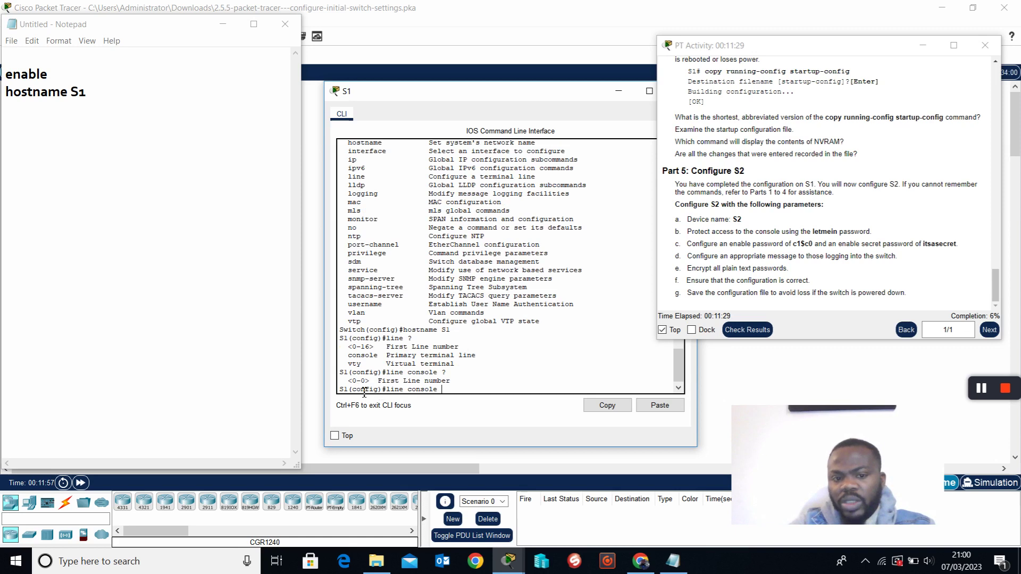
{"action": "left_click_drag", "start_coordinate": [349, 384], "coordinate": [377, 384]}
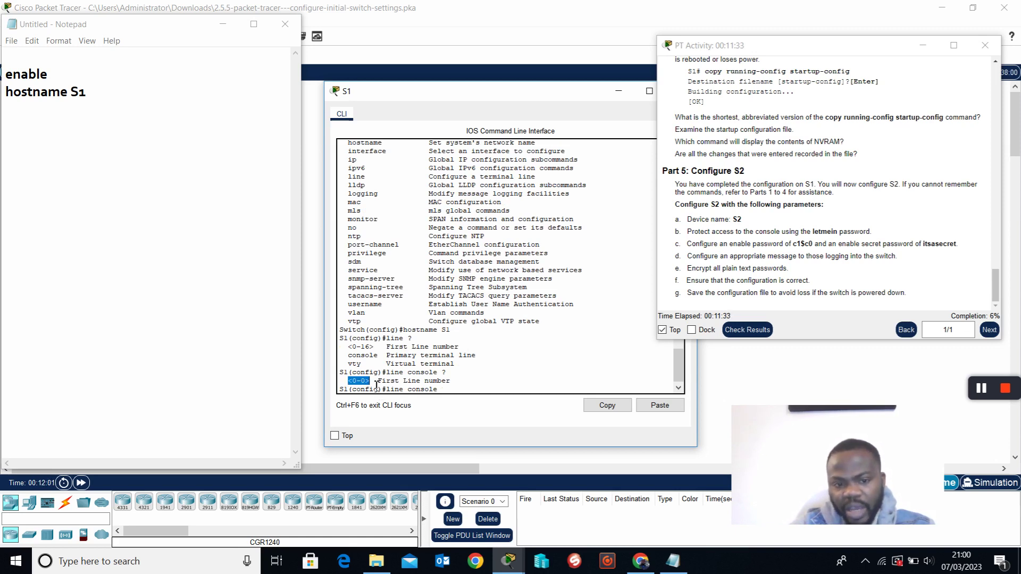
{"action": "left_click", "coordinate": [455, 394]}
{"action": "type", "text": "0 ?"}
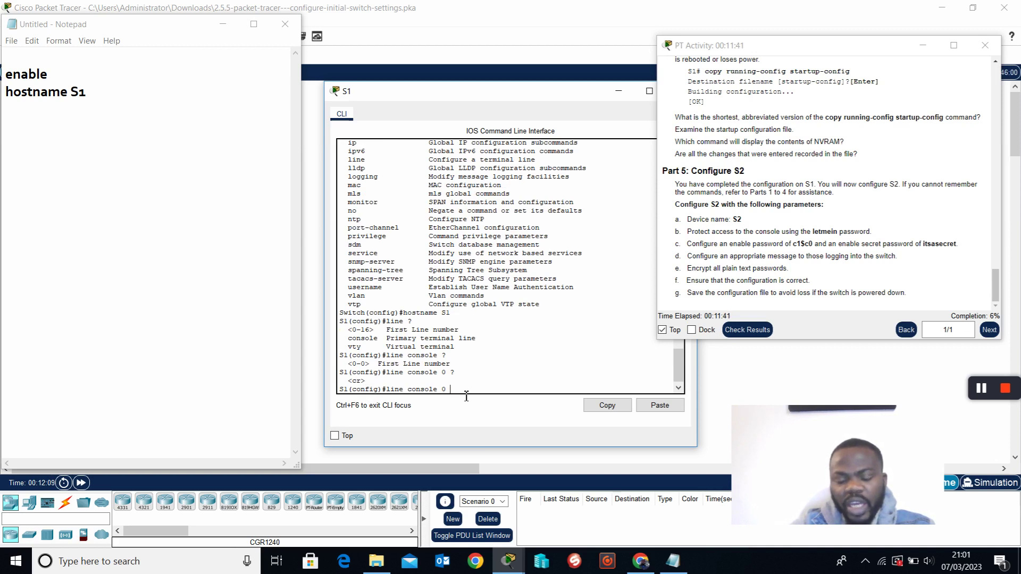
{"action": "key", "text": "Return"}
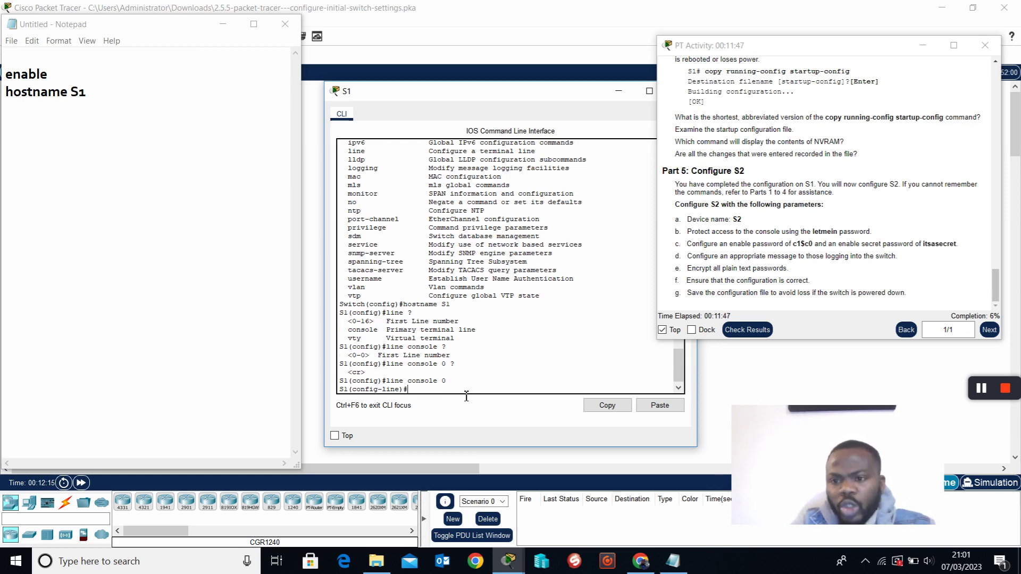
{"action": "double_click", "coordinate": [822, 232]}
List line-mode commands with ? and type the password command with the console password.
{"action": "left_click", "coordinate": [878, 236]}
{"action": "left_click", "coordinate": [434, 398]}
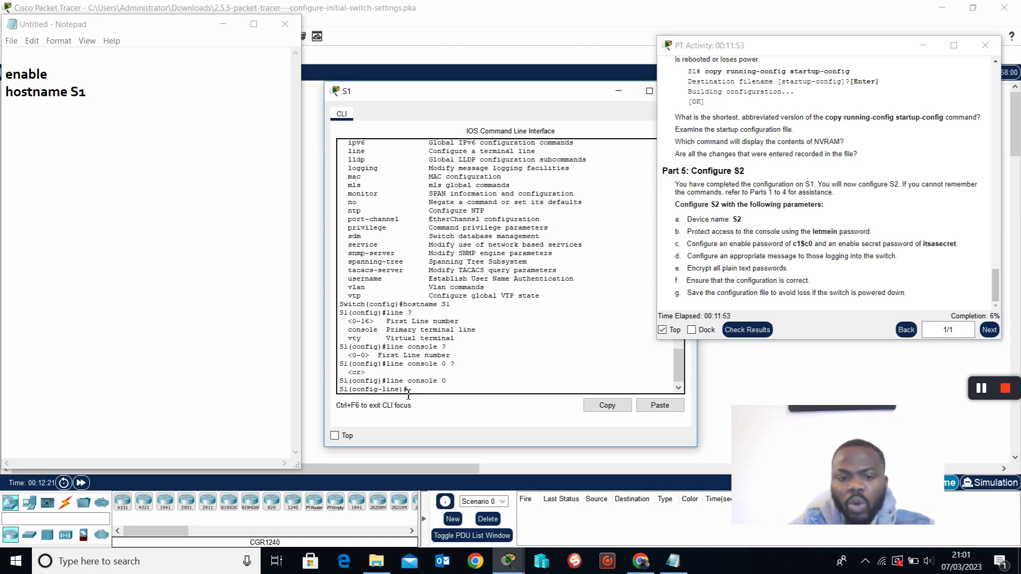
{"action": "left_click_drag", "start_coordinate": [392, 384], "coordinate": [452, 387]}
{"action": "left_click", "coordinate": [432, 397]}
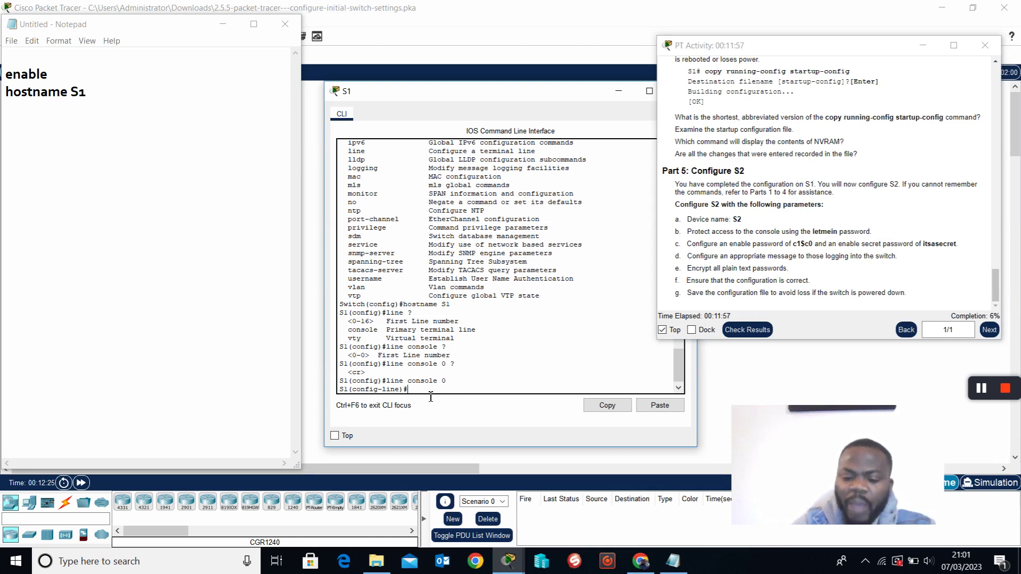
{"action": "type", "text": "?"}
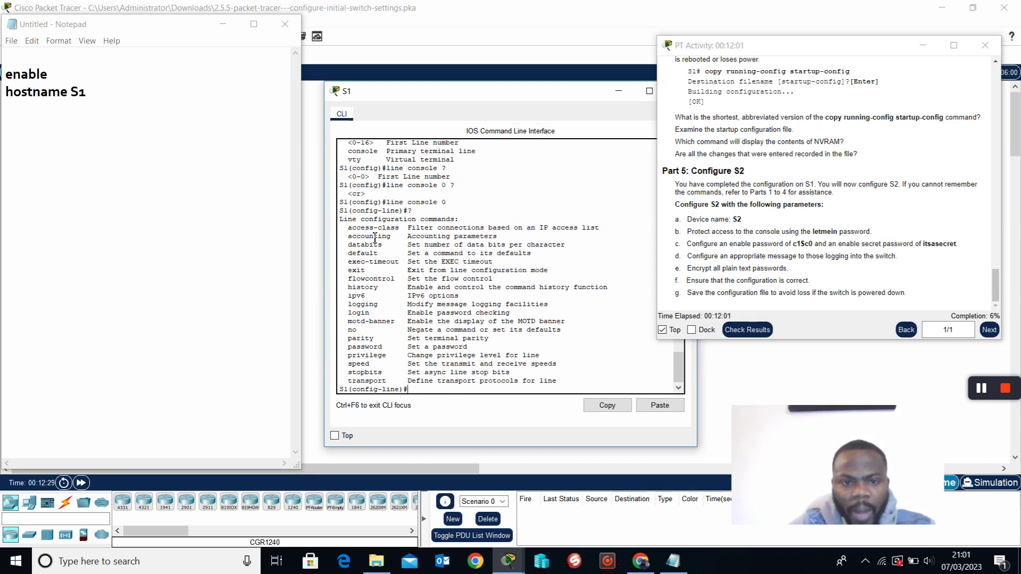
{"action": "mouse_move", "coordinate": [404, 209]}
{"action": "left_mouse_down"}
{"action": "mouse_move", "coordinate": [456, 206]}
{"action": "mouse_move", "coordinate": [395, 209]}
{"action": "left_mouse_up"}
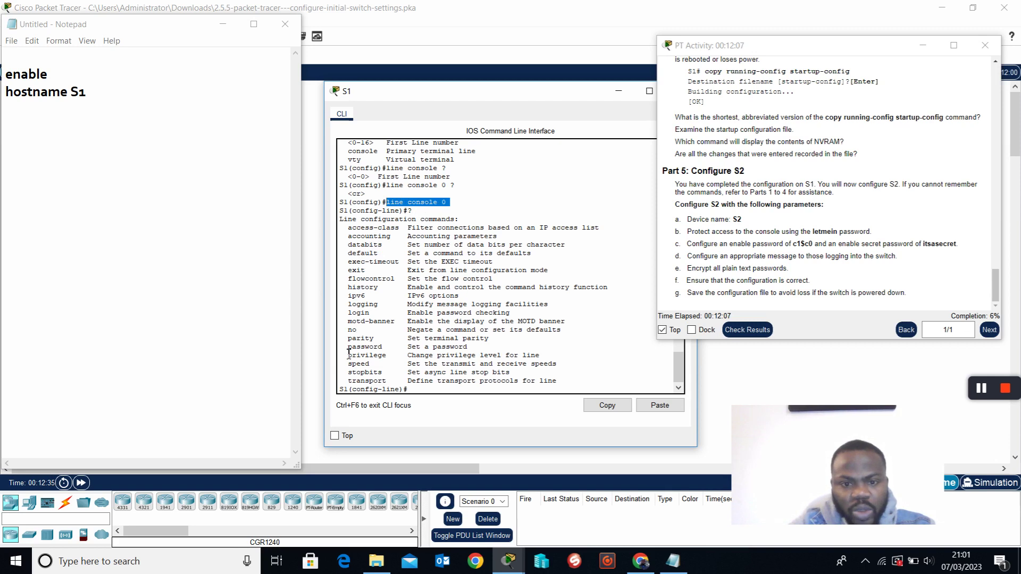
{"action": "left_click_drag", "start_coordinate": [349, 351], "coordinate": [480, 351]}
{"action": "left_click", "coordinate": [443, 393]}
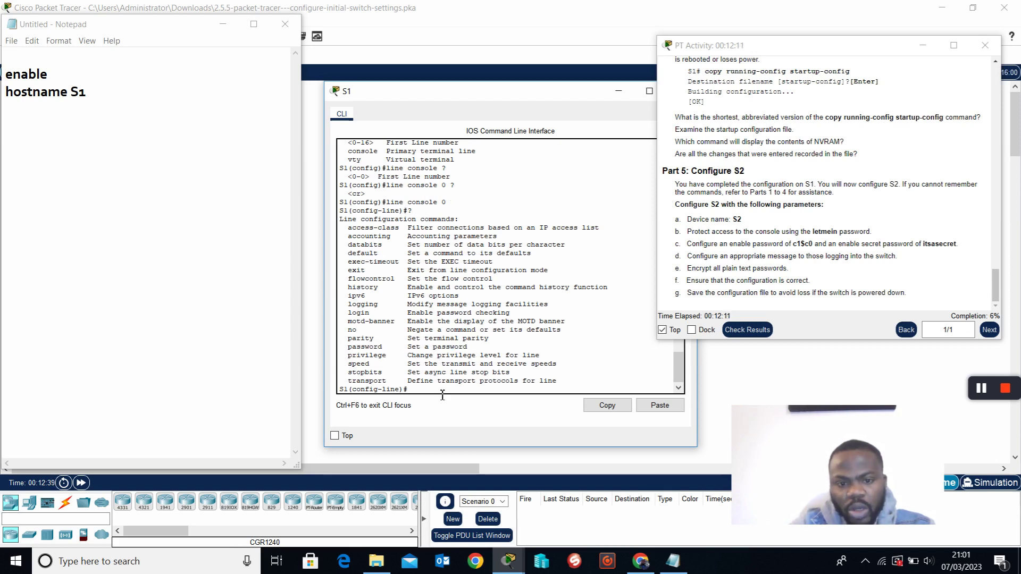
{"action": "type", "text": "password ?"}
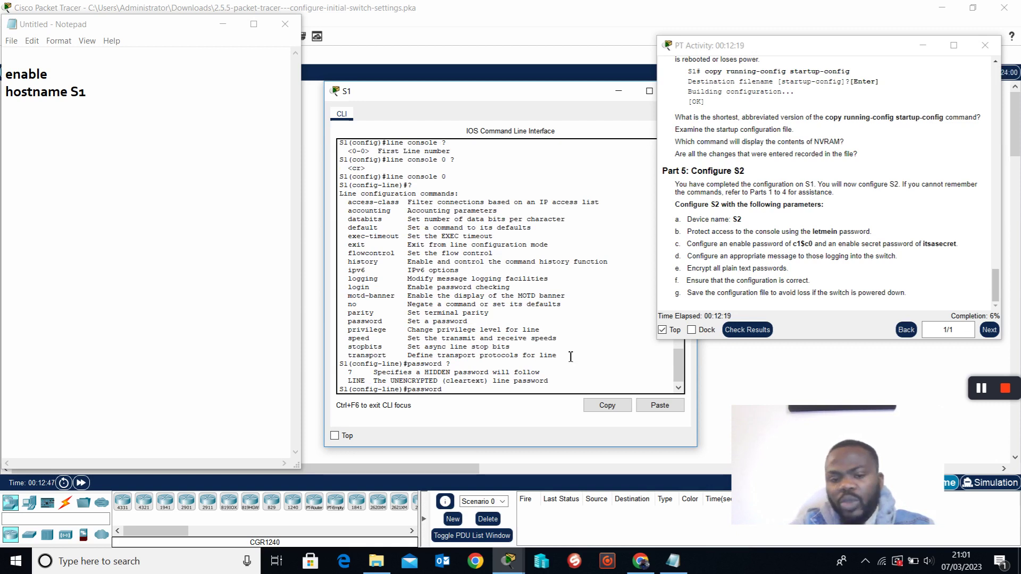
{"action": "type", "text": "let"}
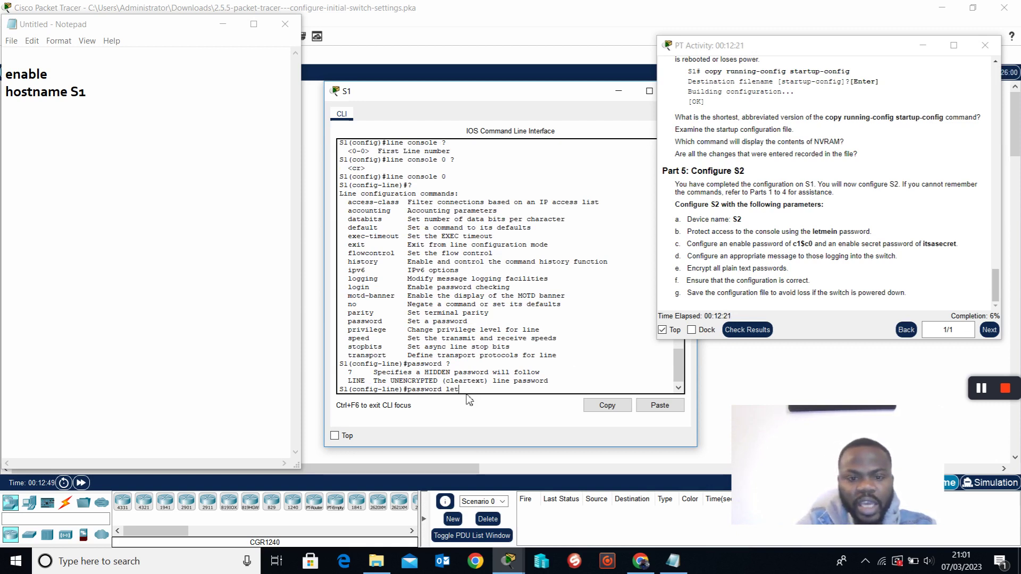
{"action": "type", "text": "mein"}
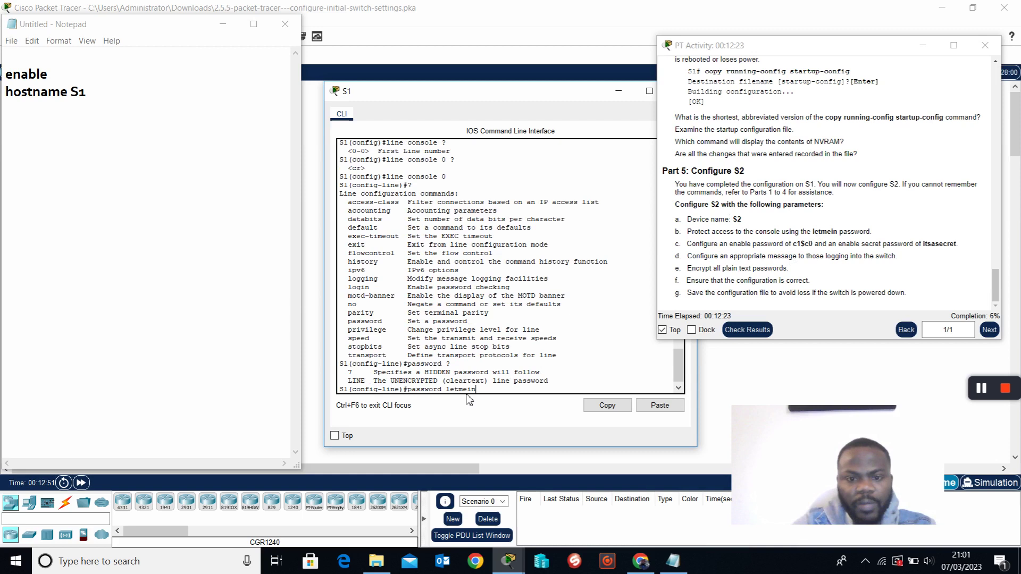
Record 'line console 0' and the console password command in Notepad.
{"action": "left_click", "coordinate": [52, 124]}
{"action": "key", "text": "Return"}
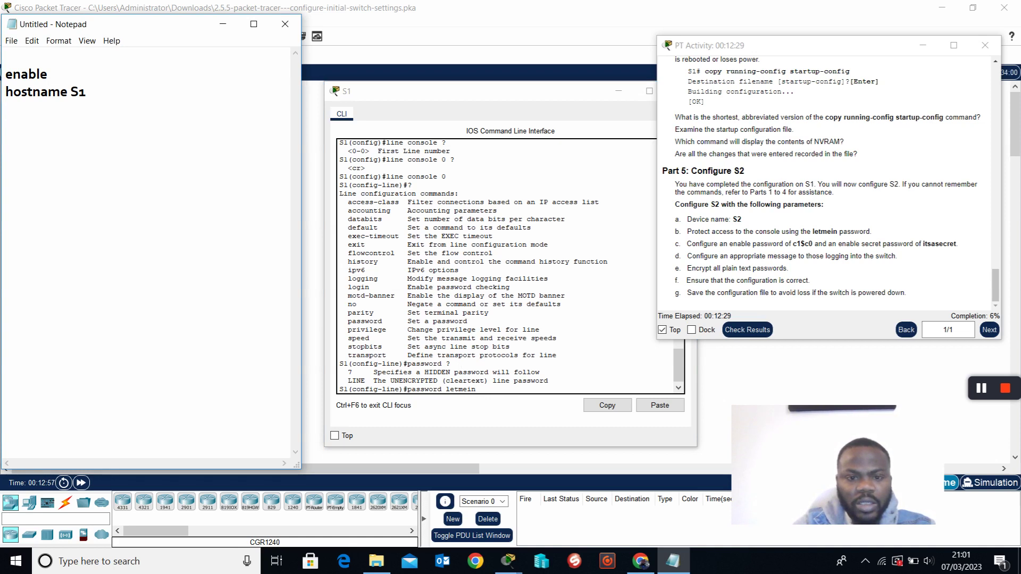
{"action": "type", "text": "li"}
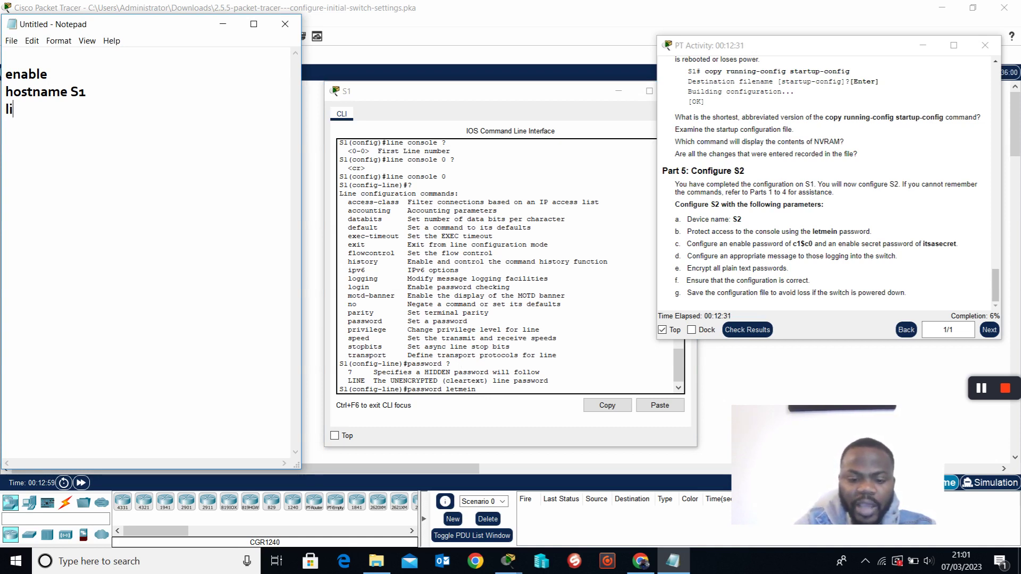
{"action": "type", "text": "ne"}
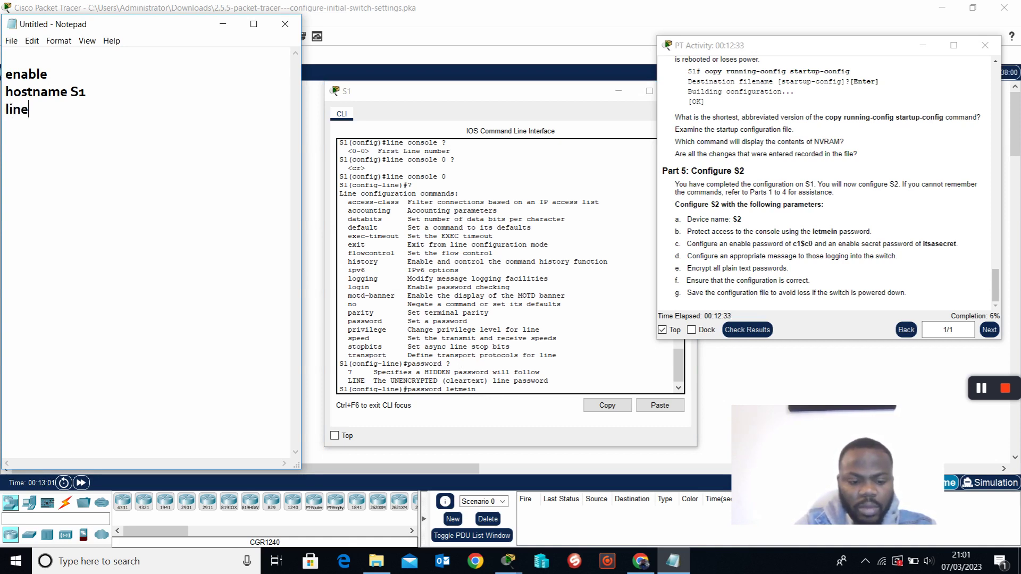
{"action": "type", "text": " console 0"}
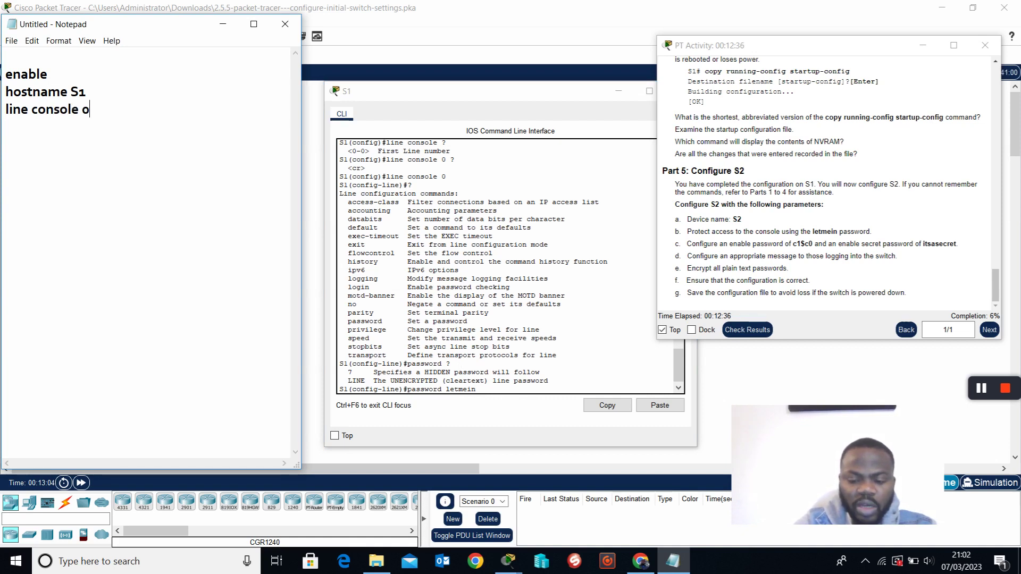
{"action": "key", "text": "Return"}
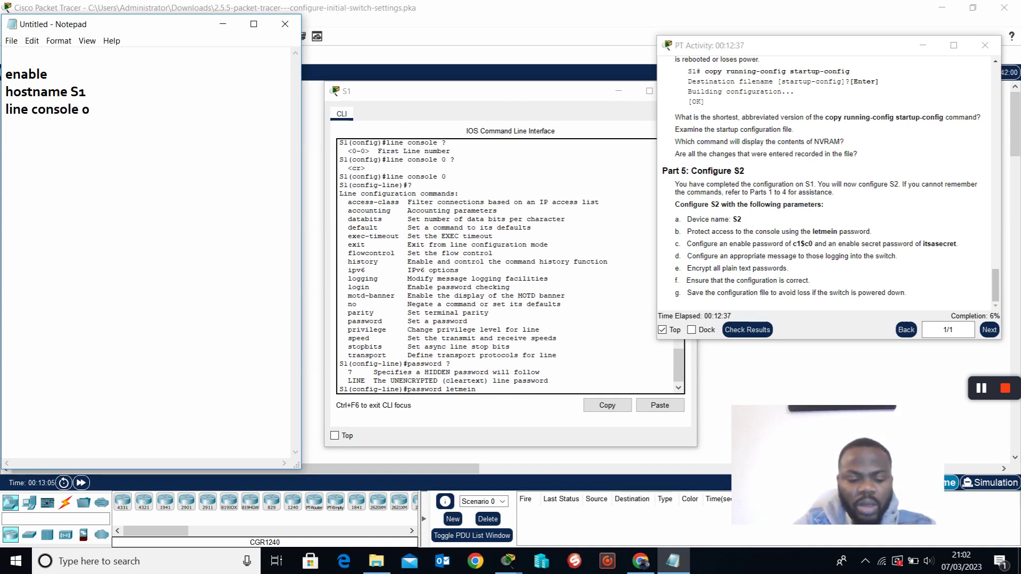
{"action": "type", "text": "passwo"}
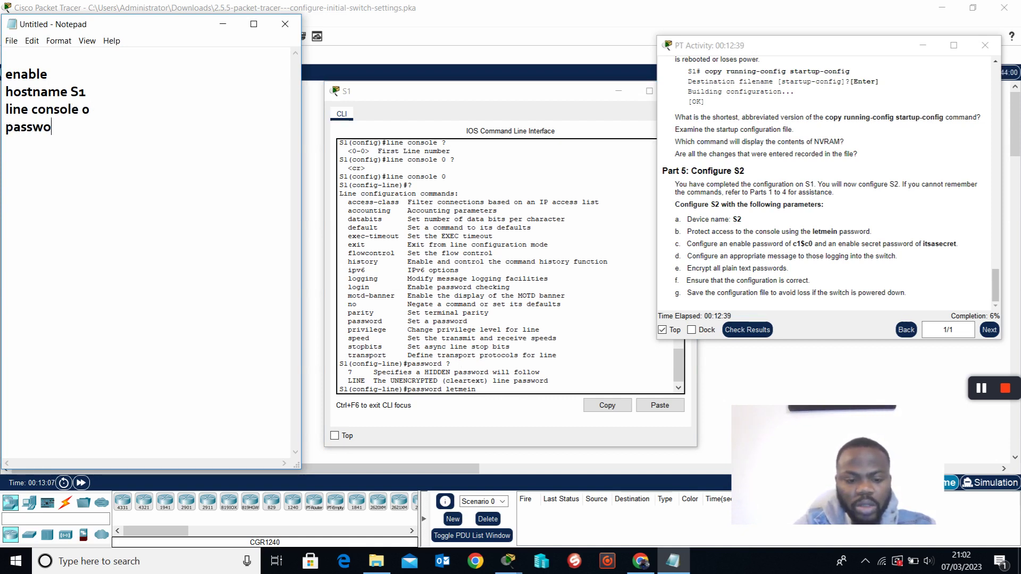
{"action": "type", "text": "rd le"}
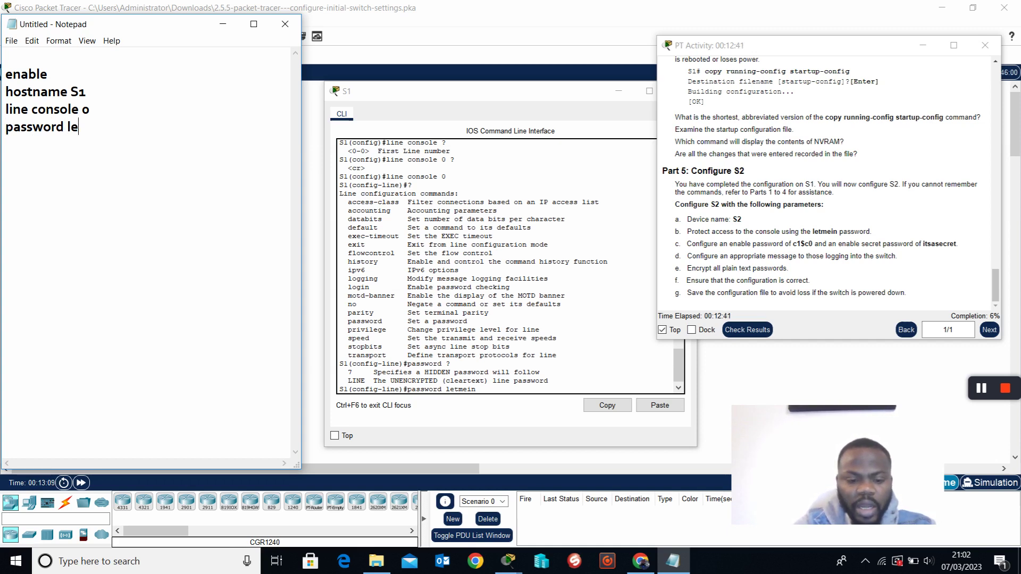
{"action": "type", "text": "tmein"}
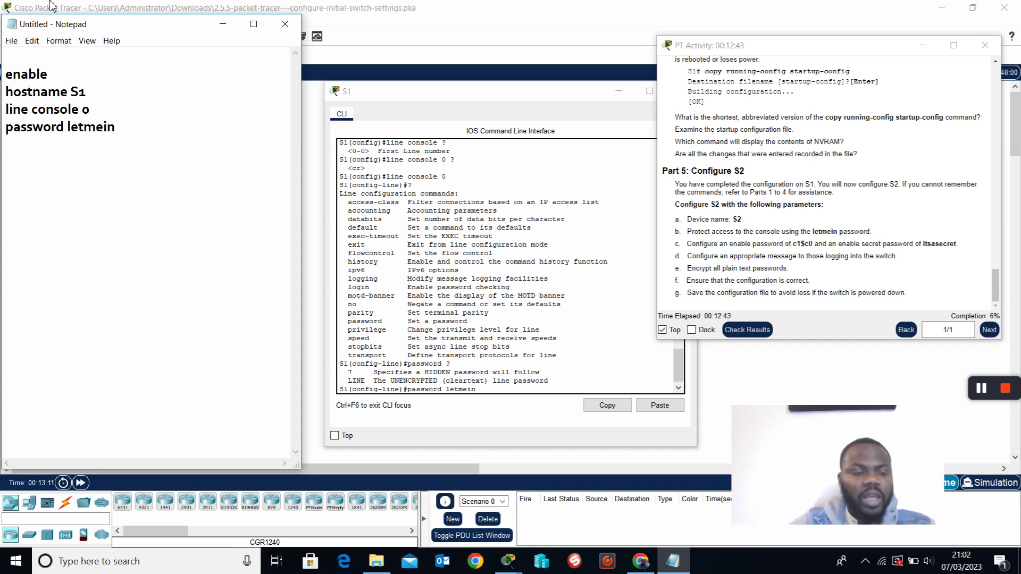
{"action": "left_click", "coordinate": [93, 85]}
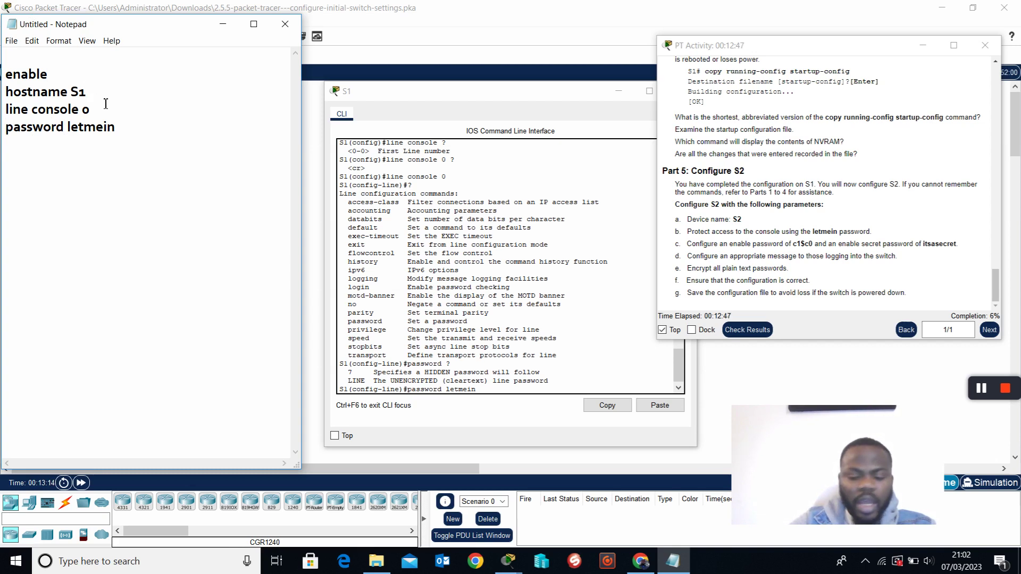
{"action": "key", "text": "Return"}
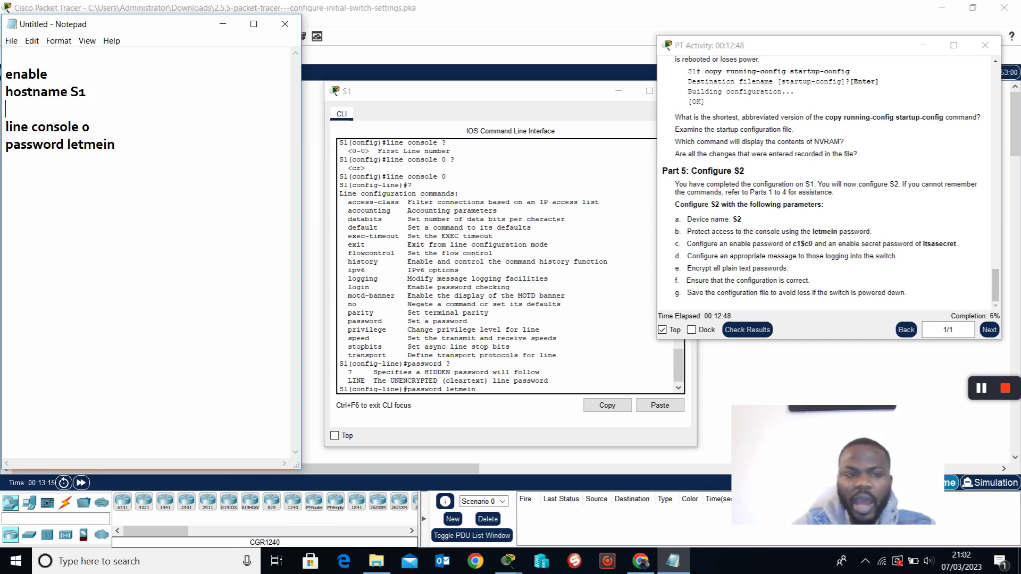
Apply the console password on S1's console line 0.
{"action": "left_click", "coordinate": [499, 392]}
{"action": "type", "text": "letmein"}
{"action": "key", "text": "Return"}
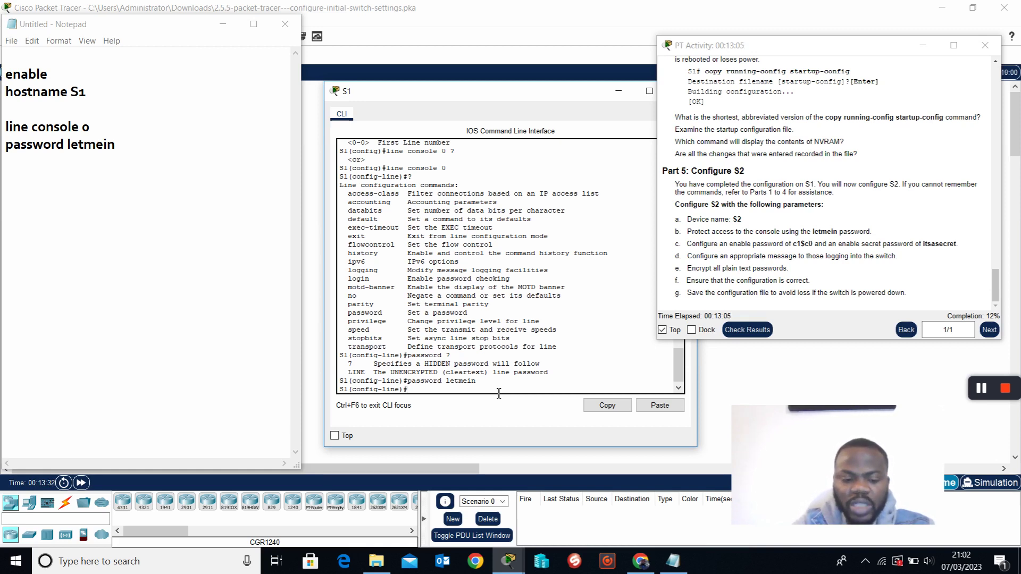
Exit configuration, log out, and start a new S1 console session.
{"action": "type", "text": "exit"}
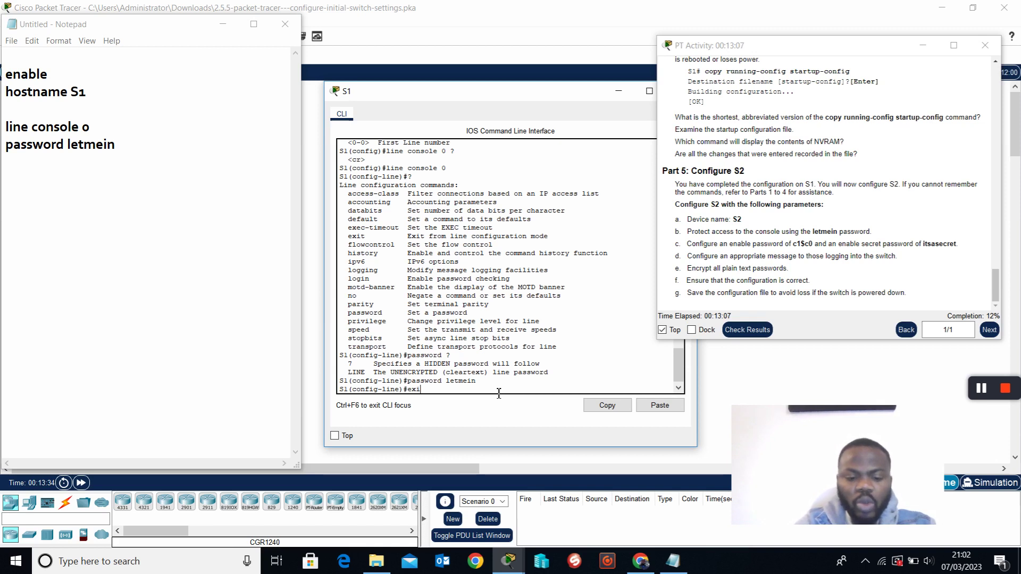
{"action": "key", "text": "Return"}
{"action": "key", "text": "Return"}
{"action": "key", "text": "Return"}
{"action": "type", "text": "end"}
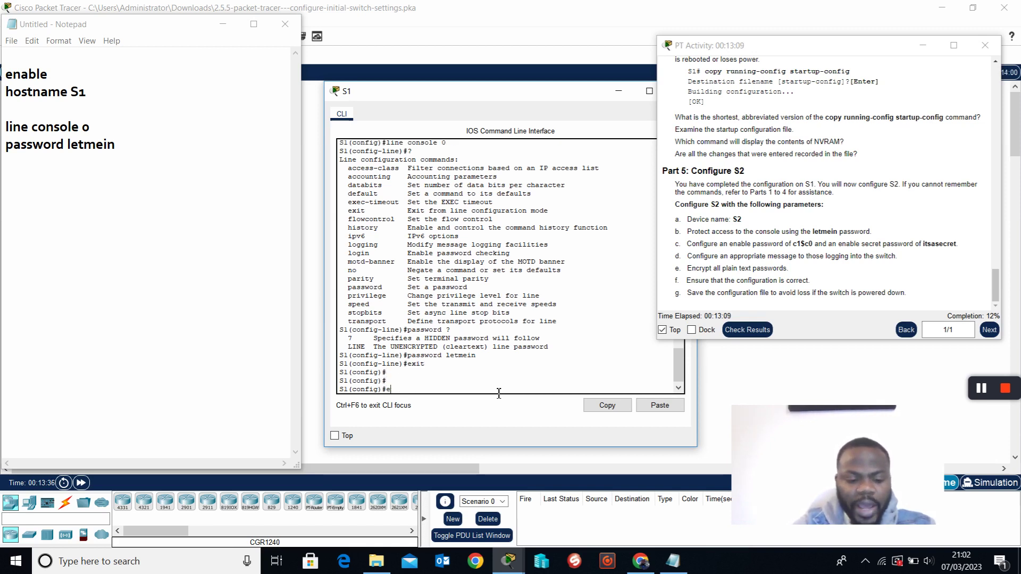
{"action": "key", "text": "Return"}
{"action": "key", "text": "Return"}
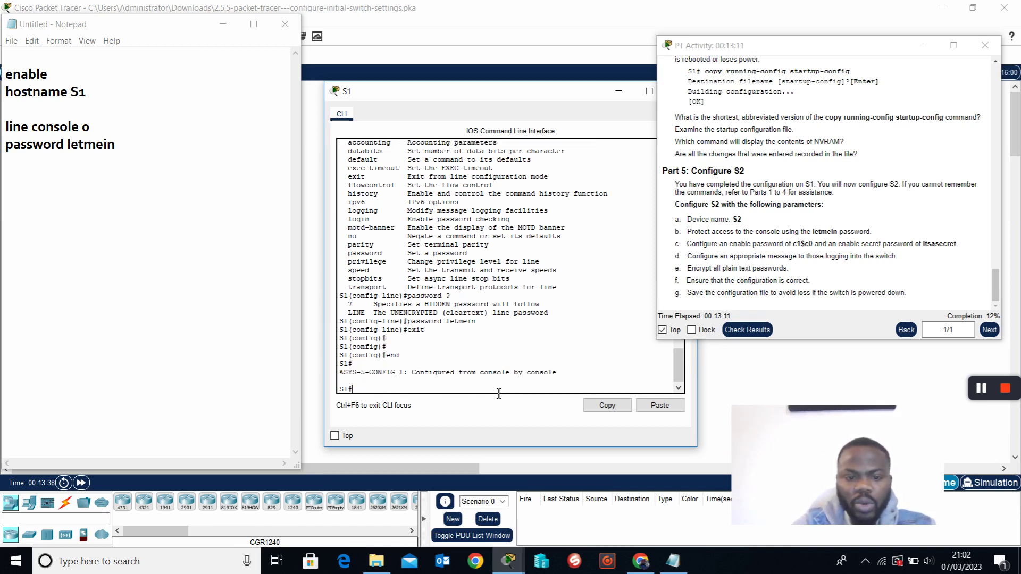
{"action": "type", "text": "exi"}
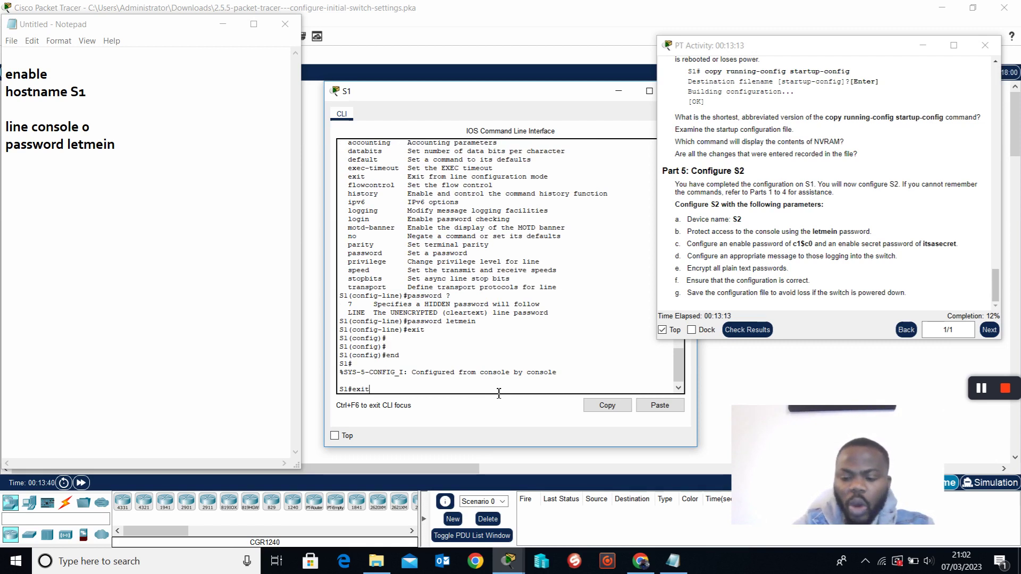
{"action": "type", "text": "t"}
{"action": "key", "text": "Return"}
{"action": "key", "text": "Return"}
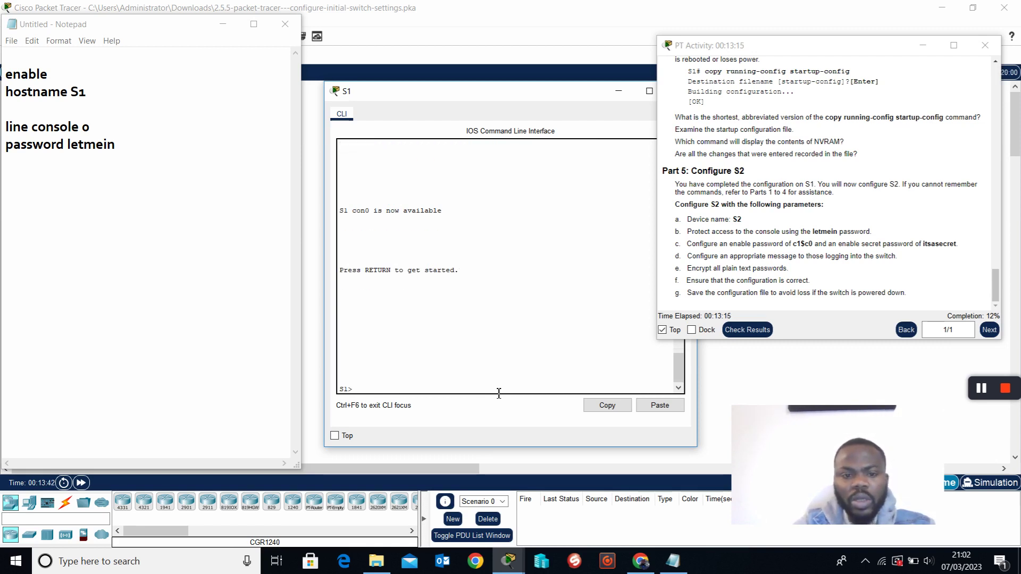
{"action": "key", "text": "Return"}
{"action": "key", "text": "Return"}
Via en, conf t and line con 0, set the console password and enable login.
{"action": "type", "text": "en"}
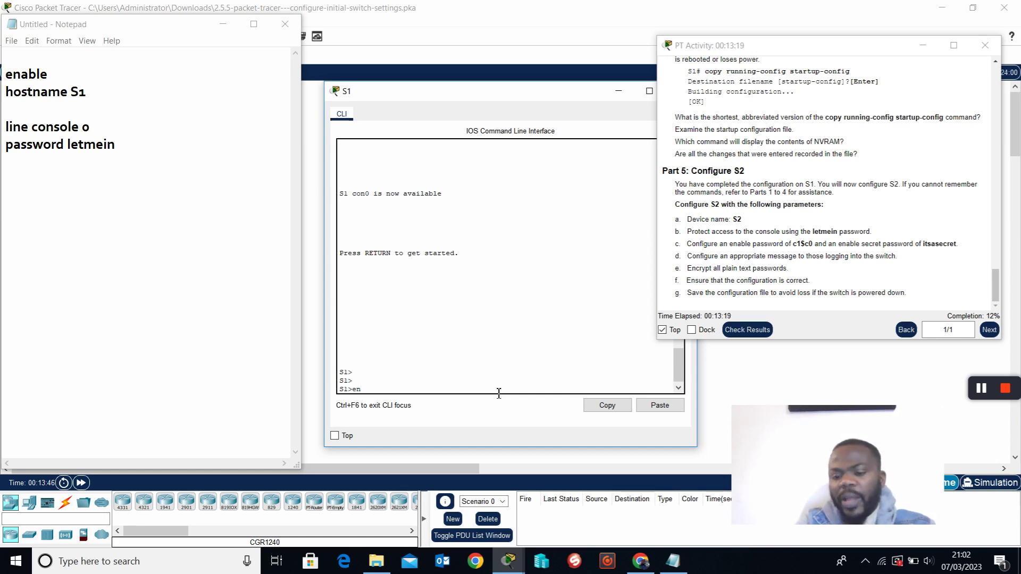
{"action": "key", "text": "Return"}
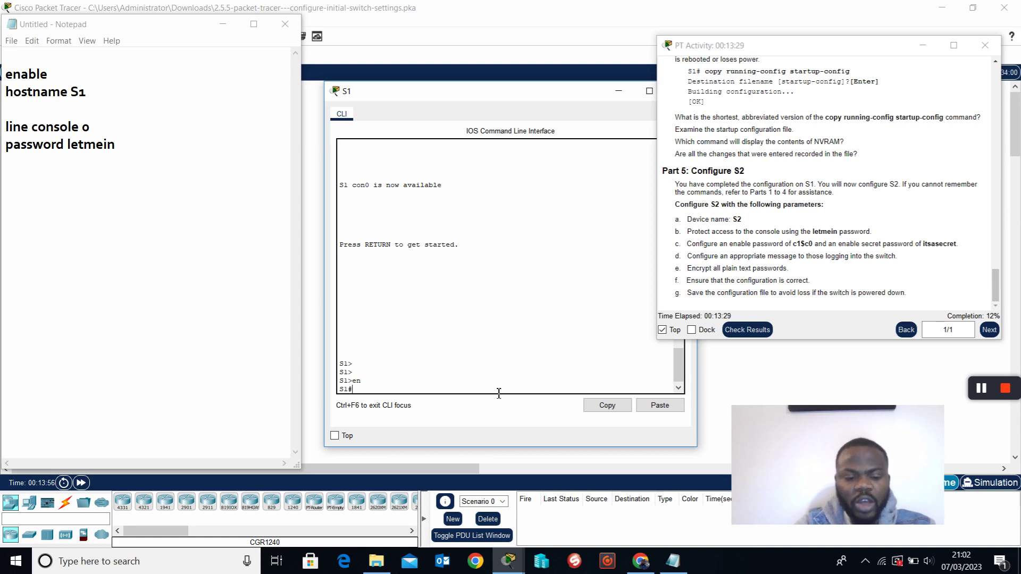
{"action": "type", "text": "onf t"}
{"action": "key", "text": "Return"}
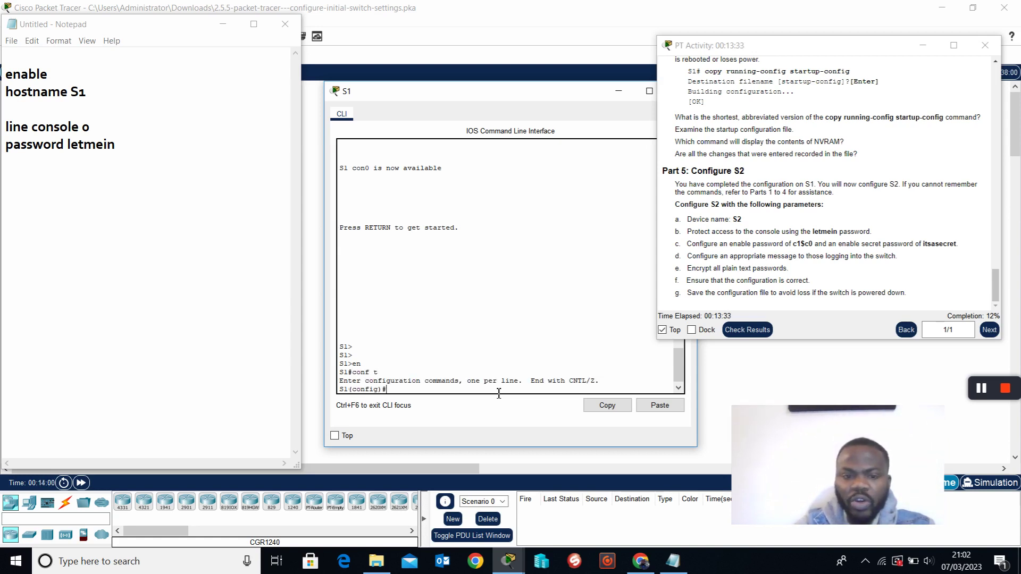
{"action": "type", "text": "l"}
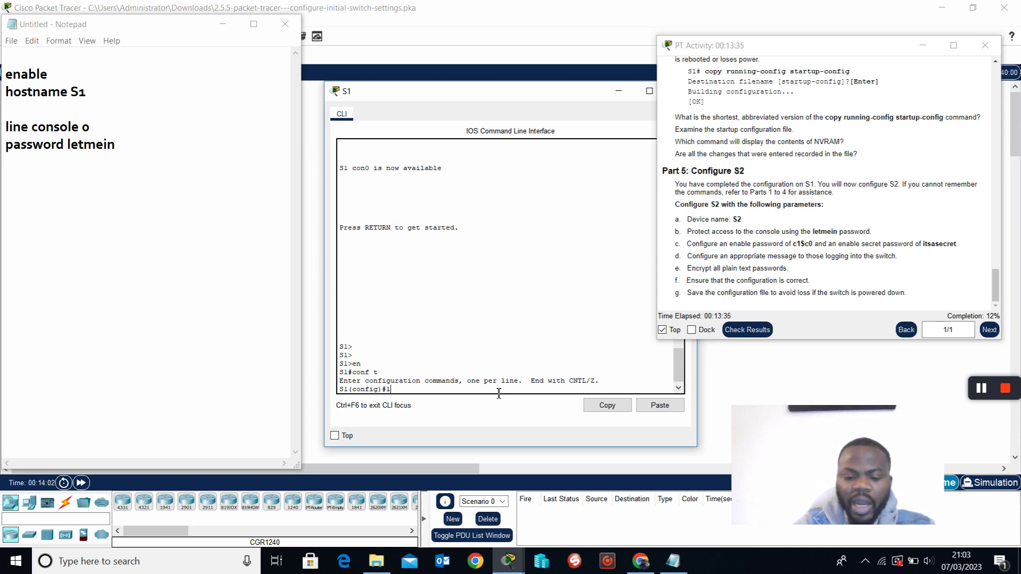
{"action": "type", "text": "ine con 0"}
{"action": "key", "text": "Return"}
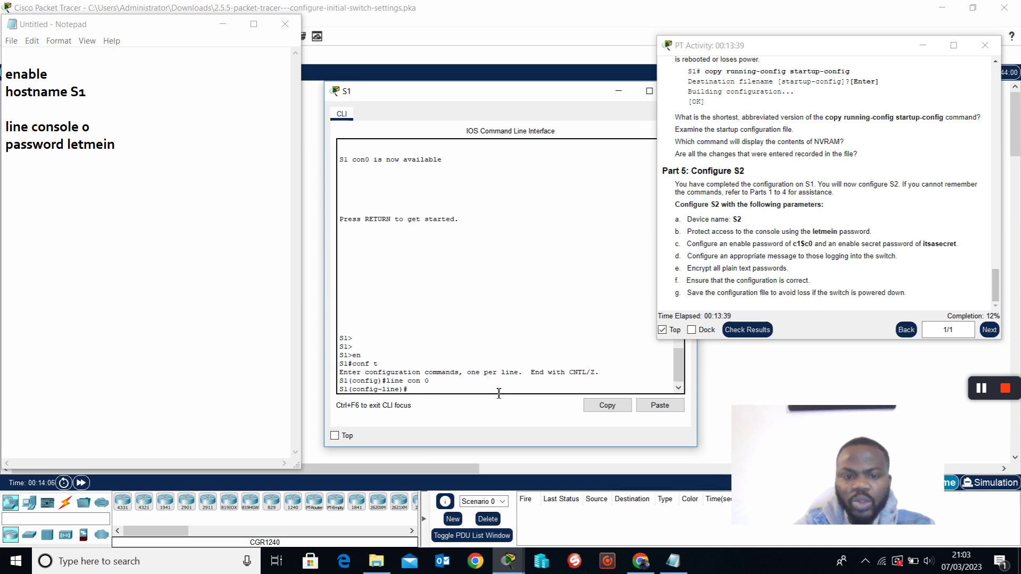
{"action": "type", "text": "password"}
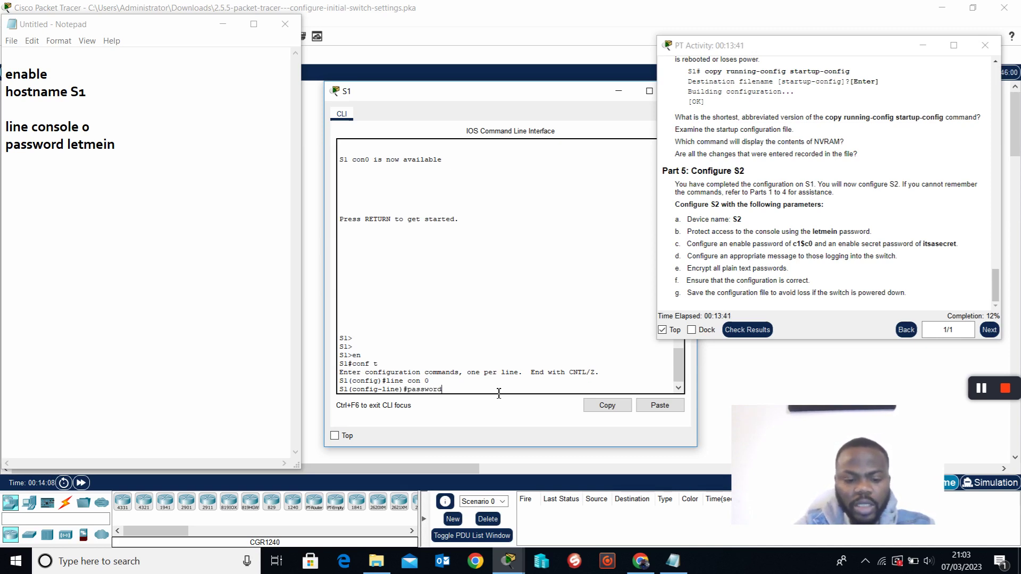
{"action": "type", "text": " letmein"}
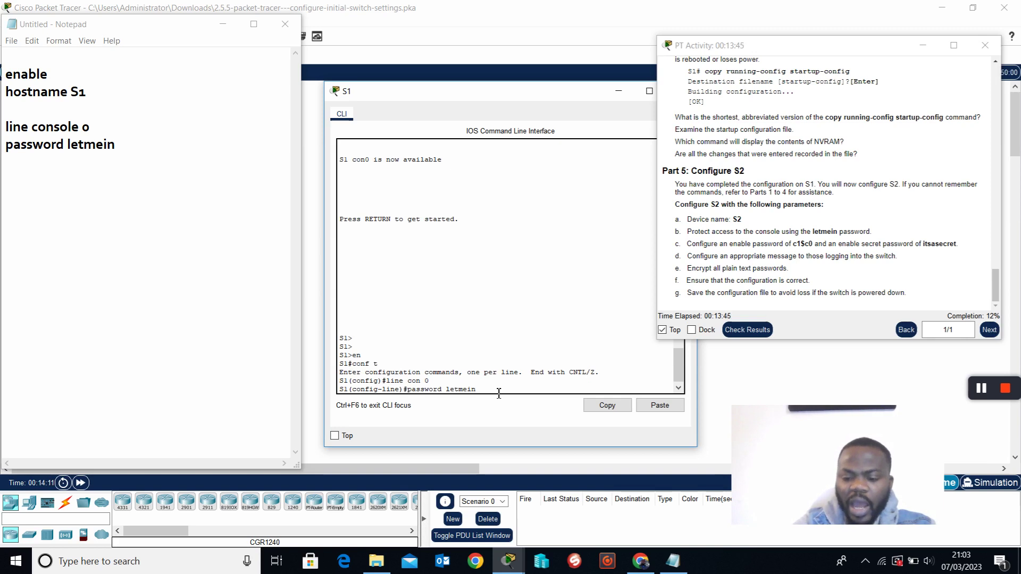
{"action": "key", "text": "Return"}
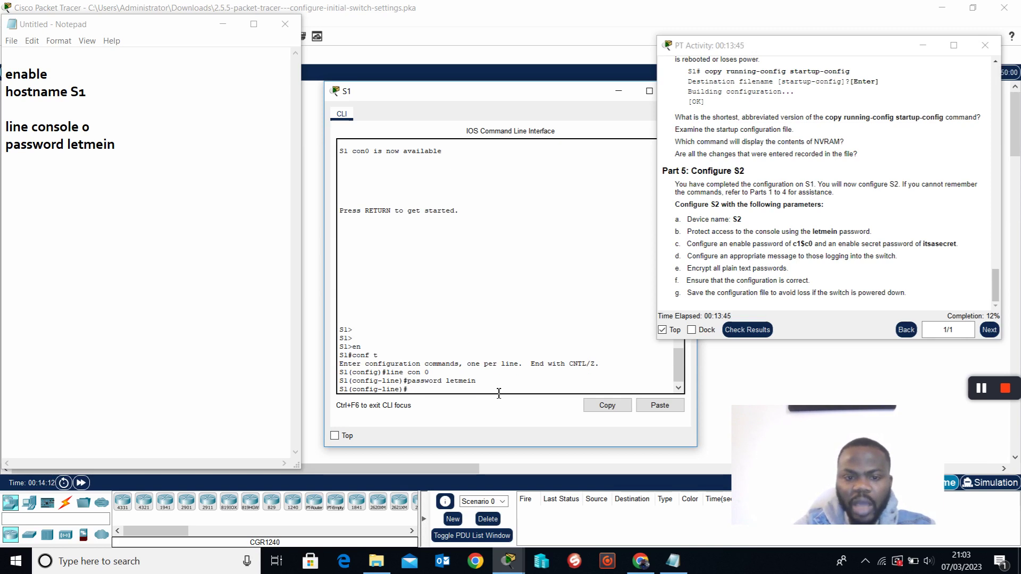
{"action": "type", "text": "login"}
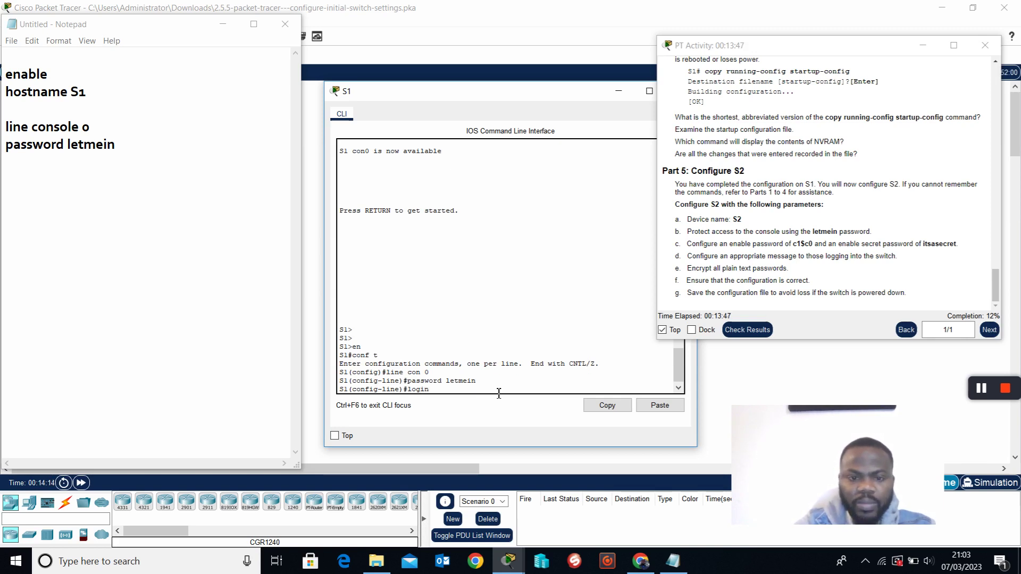
{"action": "key", "text": "Return"}
{"action": "key", "text": "Return"}
{"action": "key", "text": "Return"}
{"action": "key", "text": "Return"}
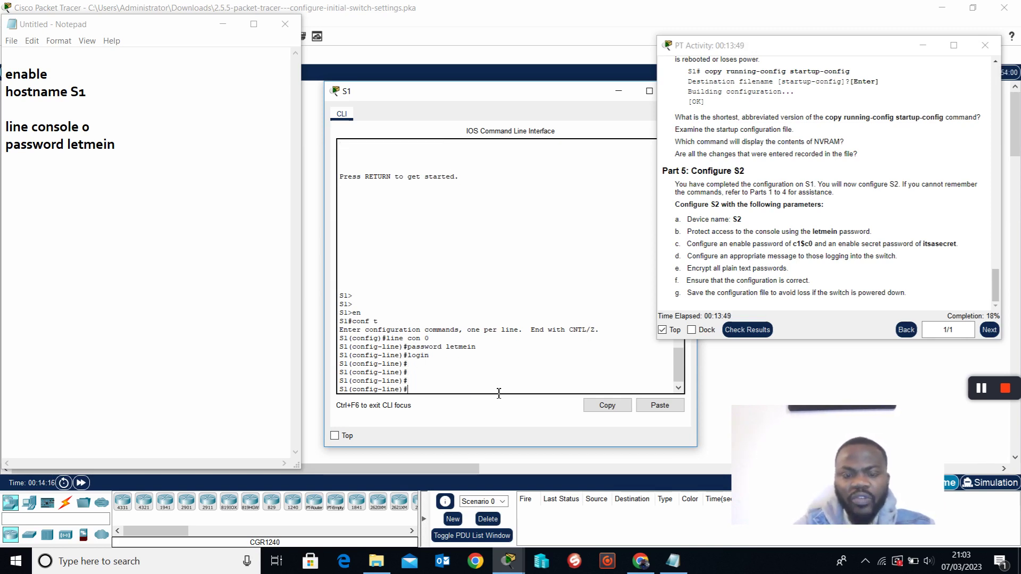
Exit all configuration modes and log out to test the console password.
{"action": "type", "text": "exit"}
{"action": "key", "text": "Return"}
{"action": "key", "text": "Return"}
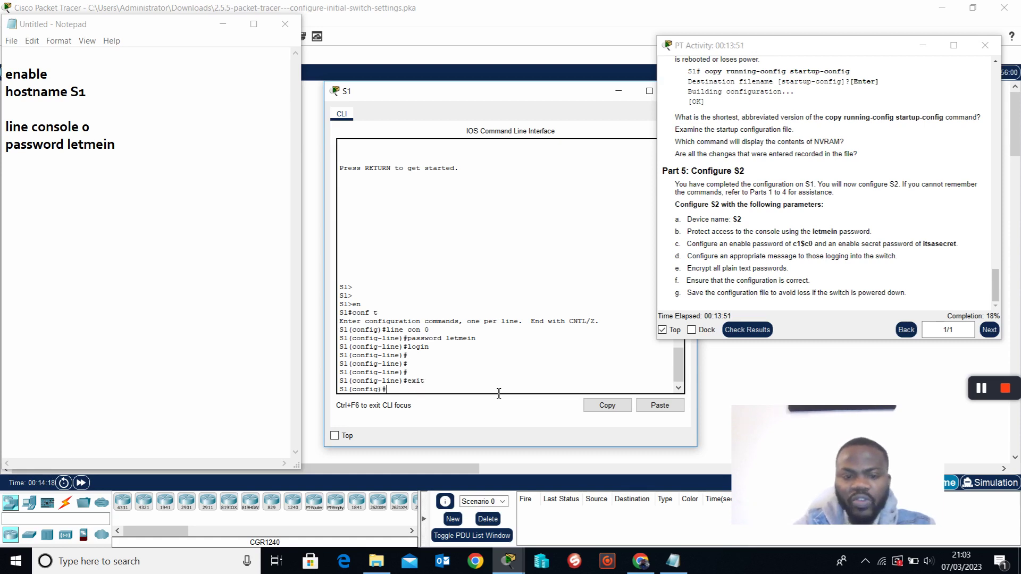
{"action": "key", "text": "Return"}
{"action": "type", "text": "exit"}
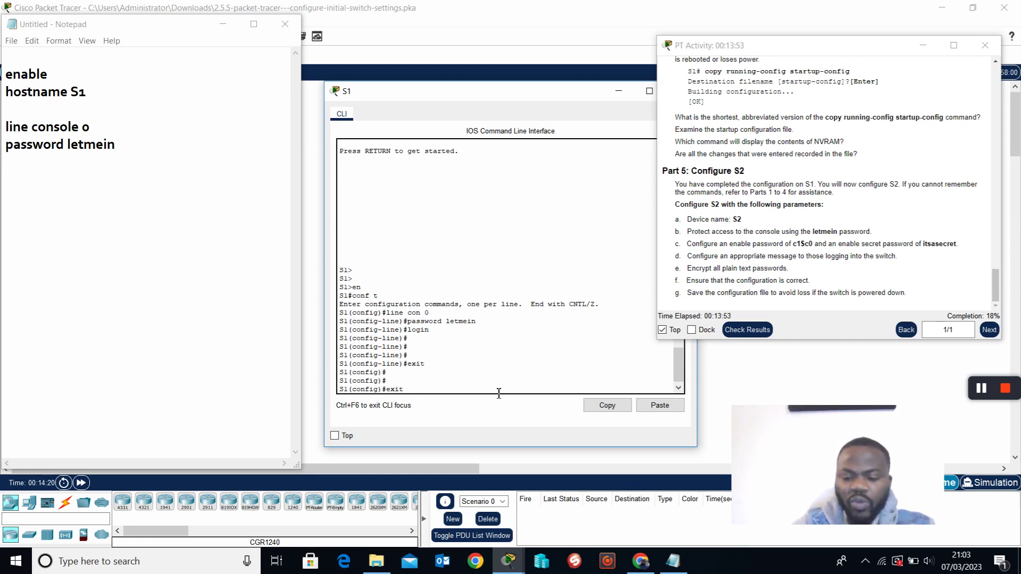
{"action": "key", "text": "Return"}
{"action": "key", "text": "Return"}
{"action": "type", "text": "exit"}
{"action": "key", "text": "Return"}
{"action": "key", "text": "Return"}
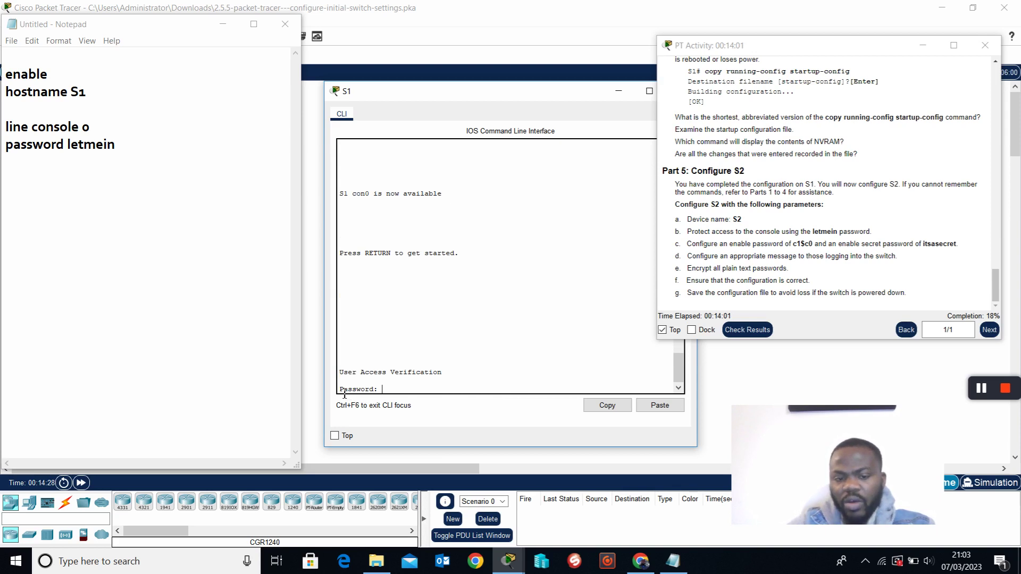
Add a 'login' line under the password note in Notepad.
{"action": "left_click", "coordinate": [151, 154]}
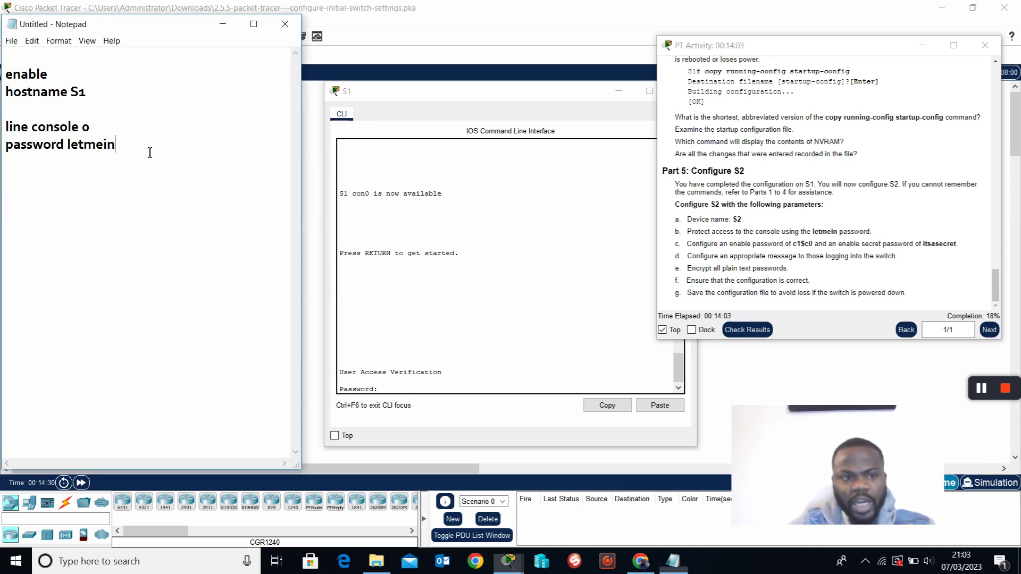
{"action": "key", "text": "Return"}
{"action": "type", "text": "login"}
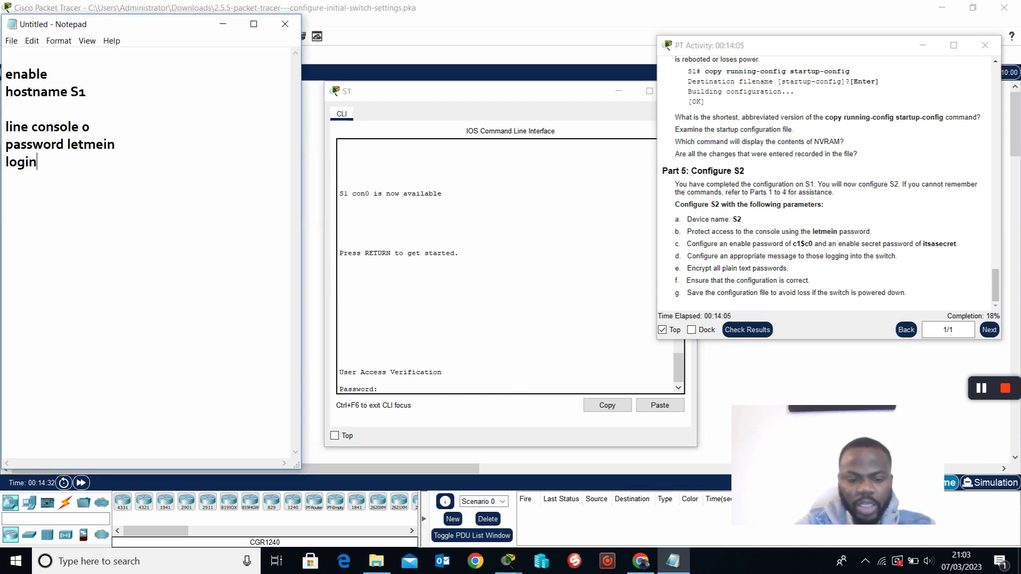
Log in to the S1 console with the console password and type enable at S1>.
{"action": "left_click", "coordinate": [391, 394]}
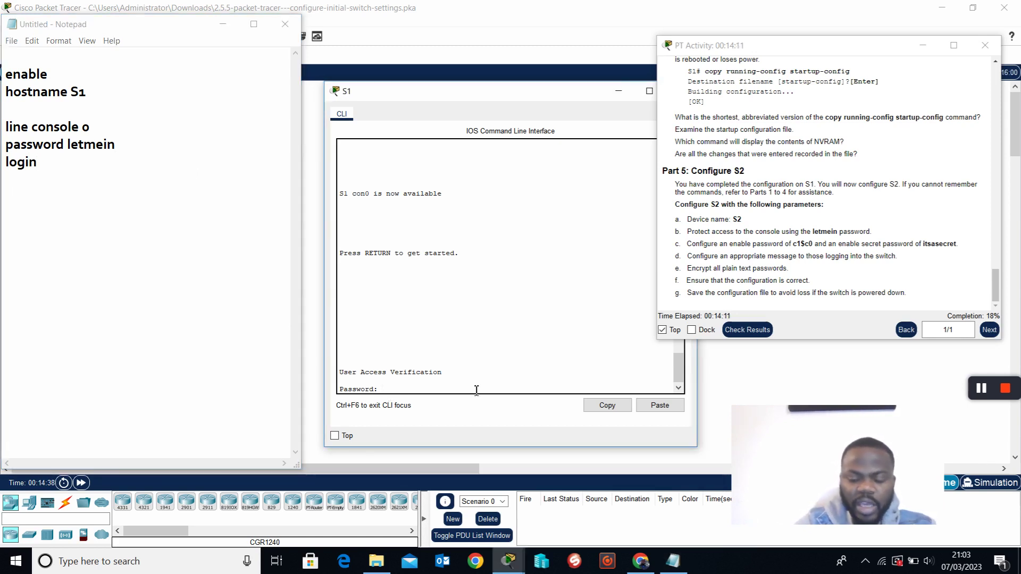
{"action": "key", "text": "Return"}
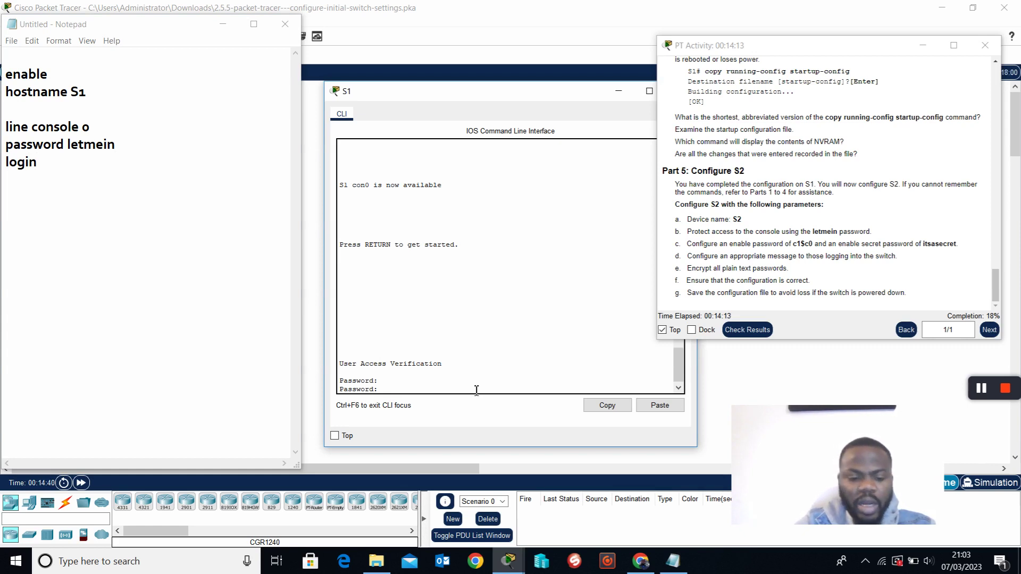
{"action": "key", "text": "Return"}
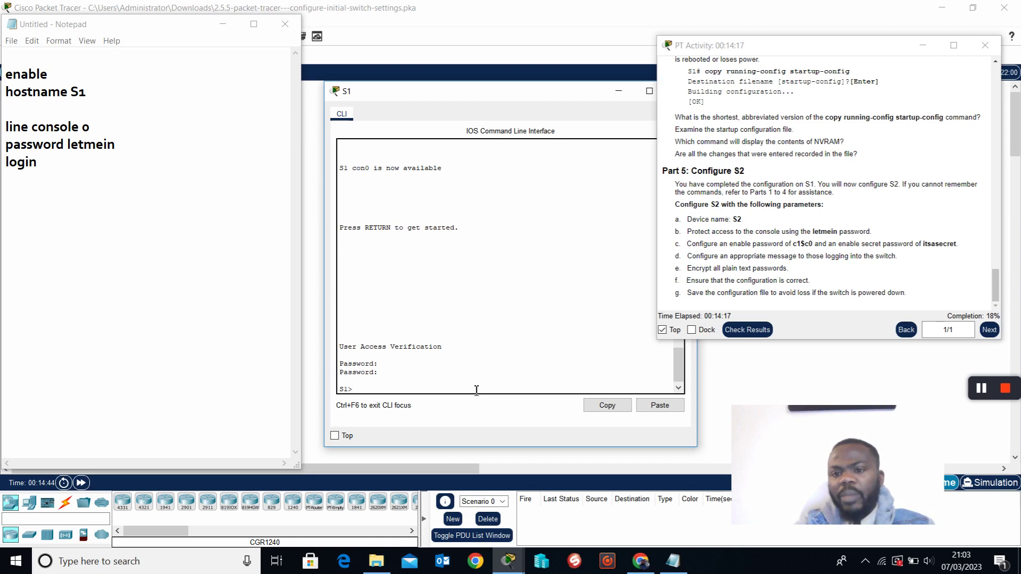
{"action": "key", "text": "Return"}
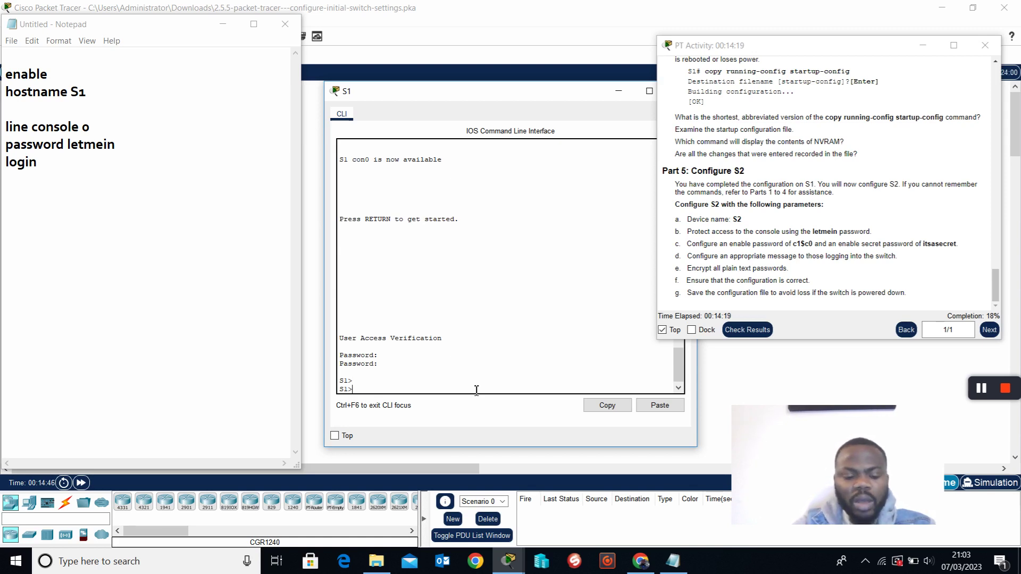
{"action": "type", "text": "enable"}
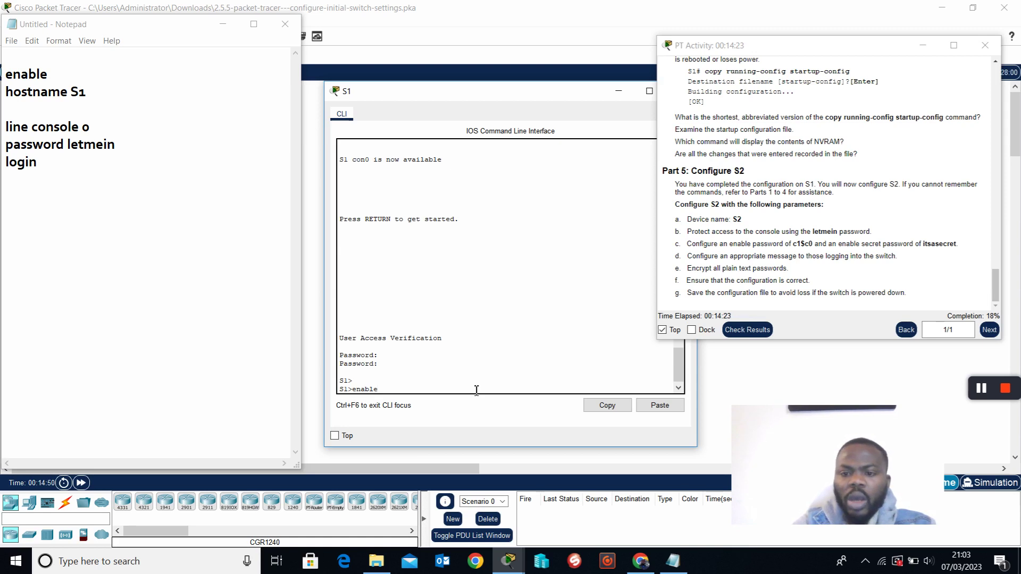
Erase the typed enable and highlight the console and enable password tasks in items b and c.
{"action": "key", "text": "BackSpace"}
{"action": "key", "text": "BackSpace"}
{"action": "key", "text": "BackSpace"}
{"action": "key", "text": "BackSpace"}
{"action": "key", "text": "BackSpace"}
{"action": "key", "text": "BackSpace"}
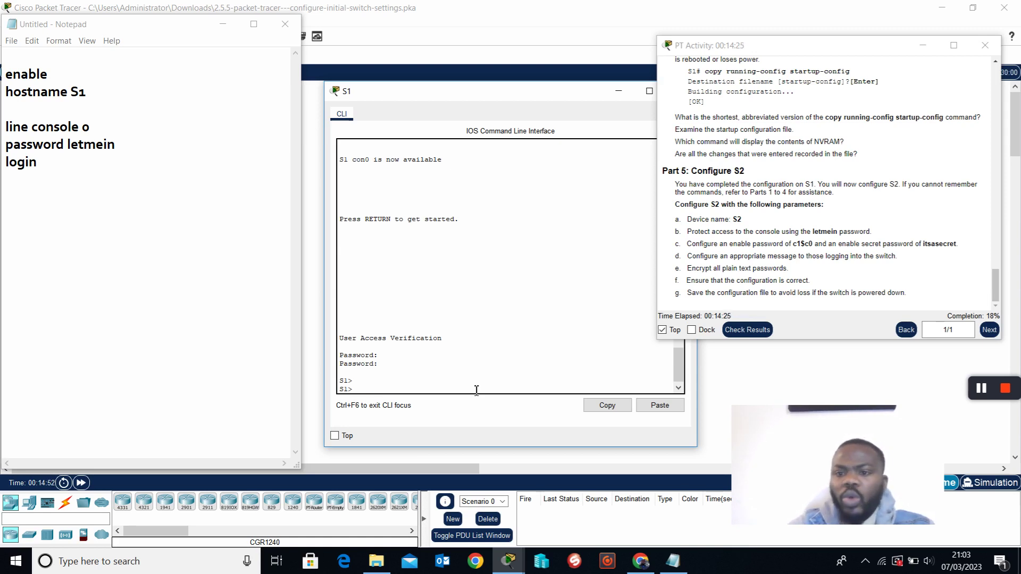
{"action": "left_click_drag", "start_coordinate": [676, 232], "coordinate": [891, 232]}
{"action": "left_click_drag", "start_coordinate": [675, 246], "coordinate": [825, 250]}
{"action": "left_click", "coordinate": [804, 251]}
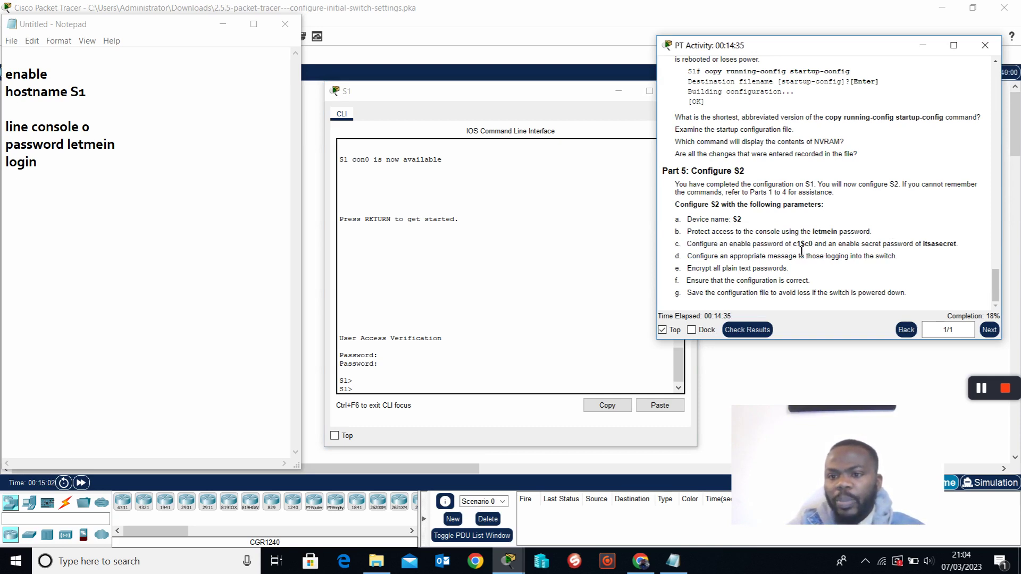
{"action": "double_click", "coordinate": [802, 250]}
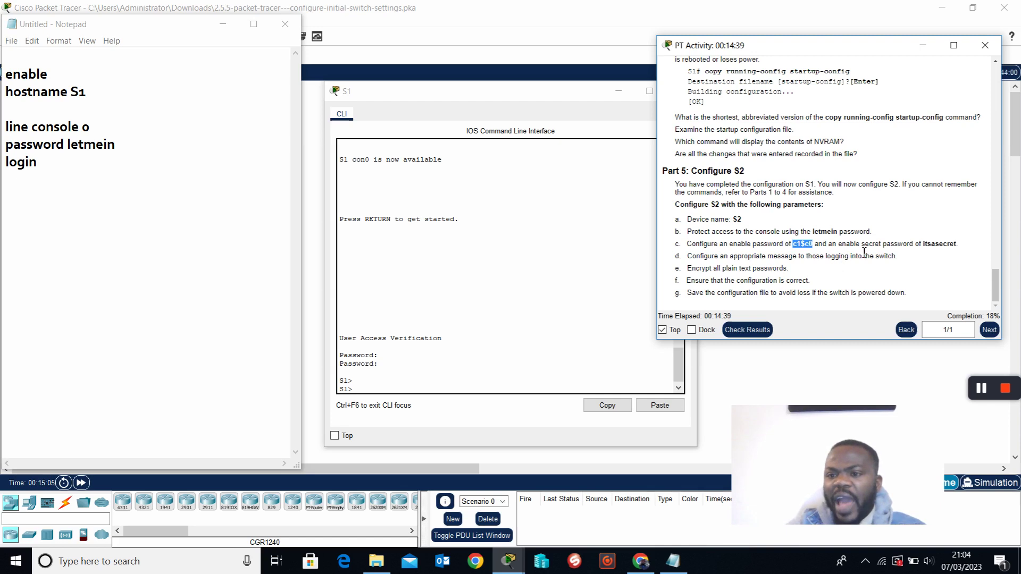
{"action": "left_click_drag", "start_coordinate": [925, 246], "coordinate": [963, 252]}
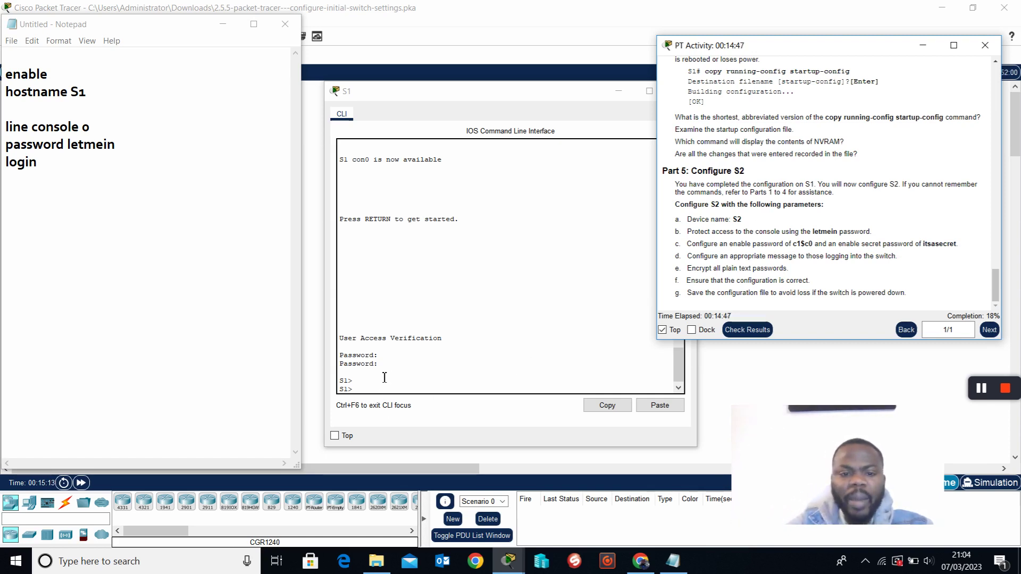
Log out of S1 with exit and let the password prompt time out.
{"action": "left_click", "coordinate": [376, 398]}
{"action": "type", "text": "e"}
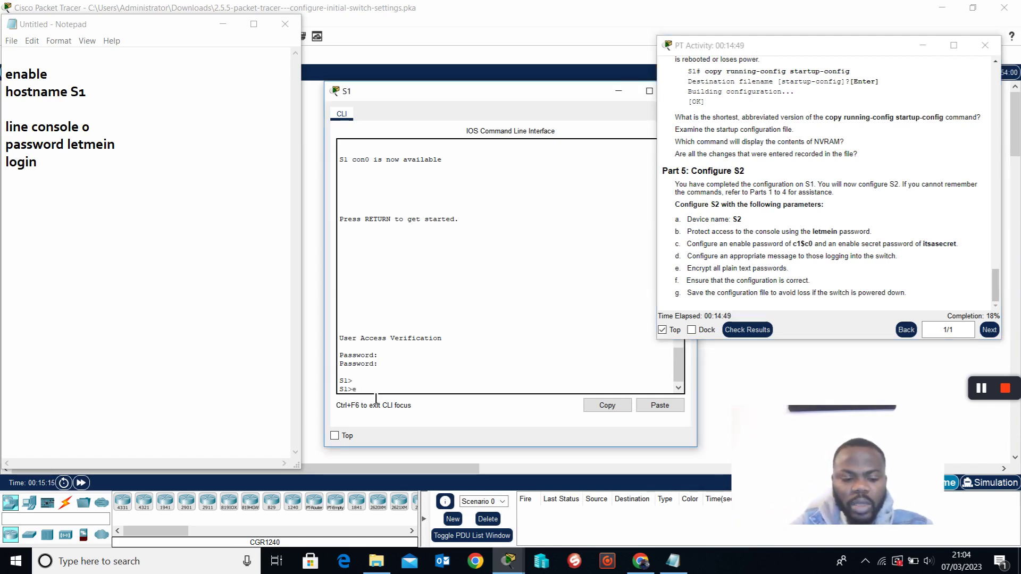
{"action": "type", "text": "xit"}
{"action": "key", "text": "Return"}
{"action": "key", "text": "Return"}
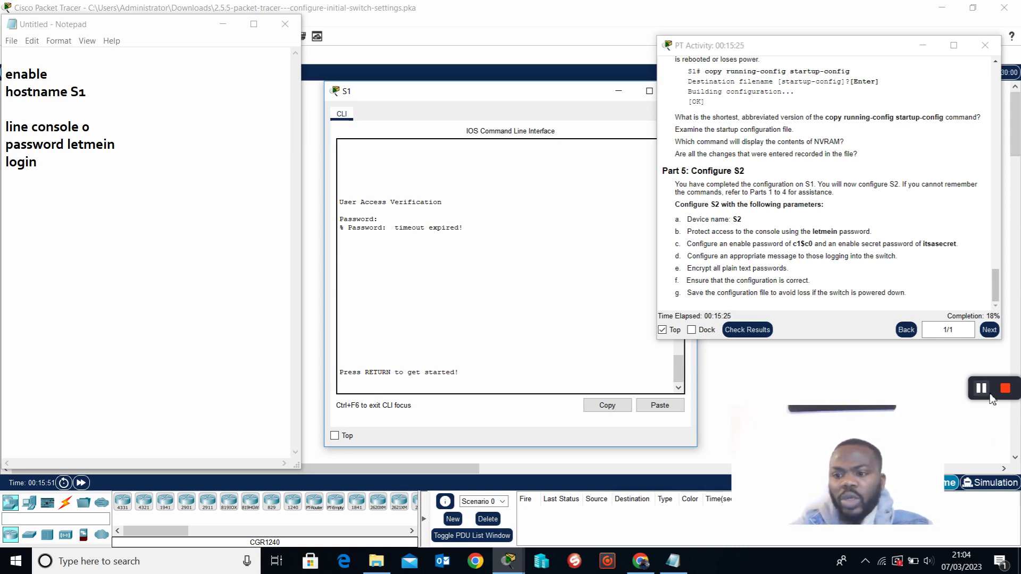
Start a new S1 console session and log in with the console password to reach S1>.
{"action": "mouse_move", "coordinate": [993, 390]}
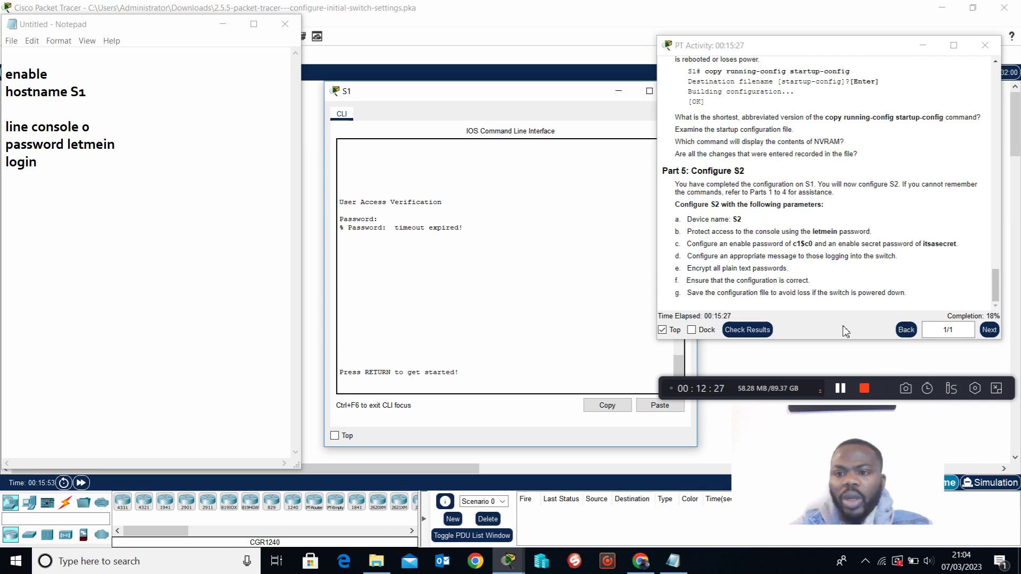
{"action": "left_click", "coordinate": [370, 387]}
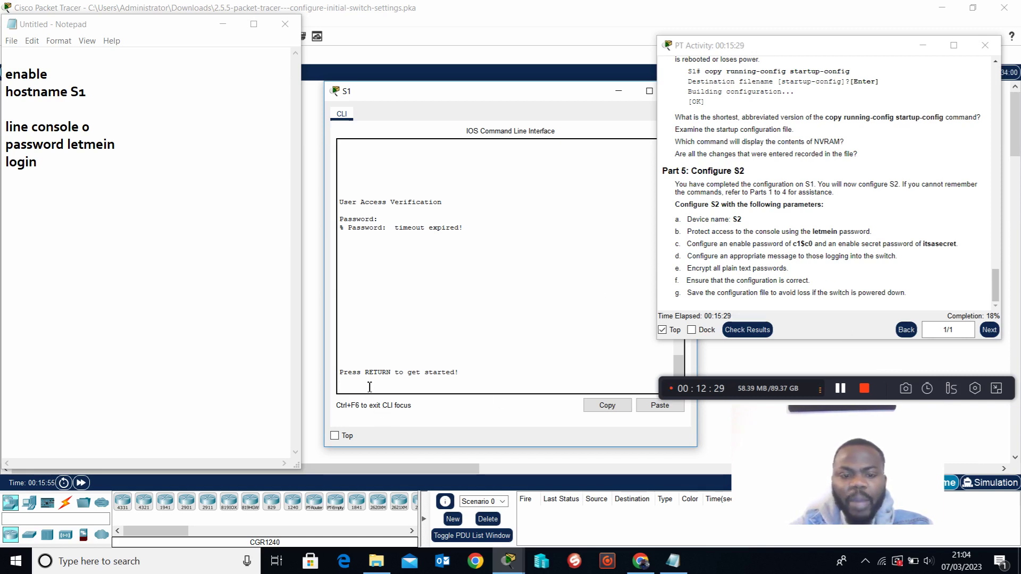
{"action": "key", "text": "Return"}
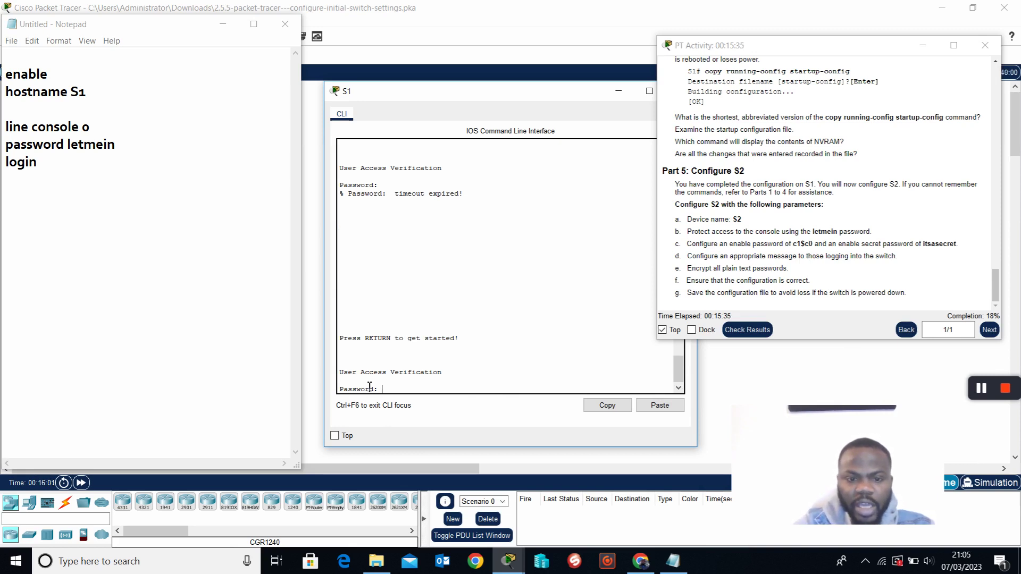
{"action": "type", "text": "letmein"}
{"action": "key", "text": "Return"}
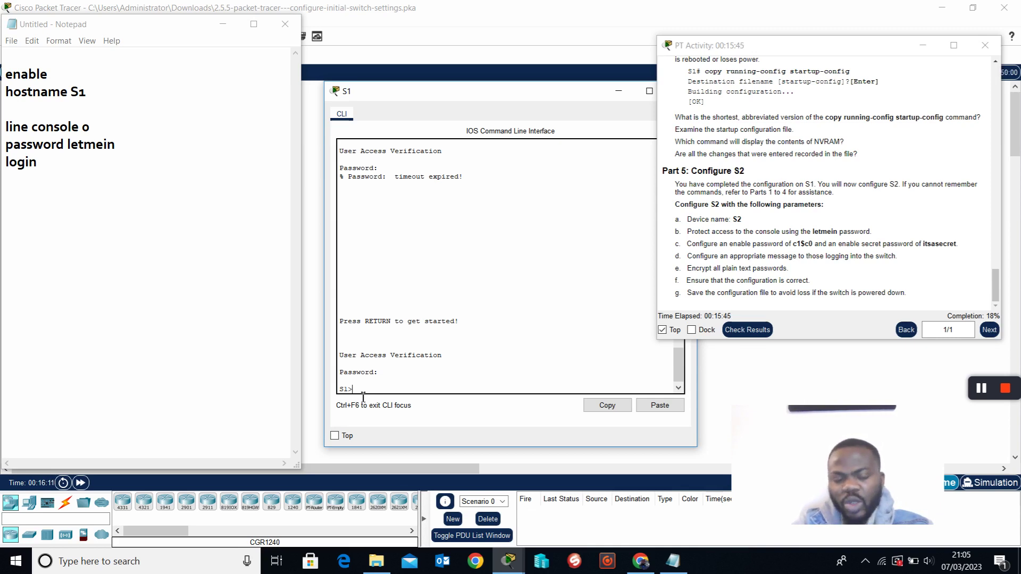
List the user EXEC commands with ? at S1>, then type enable.
{"action": "type", "text": "?"}
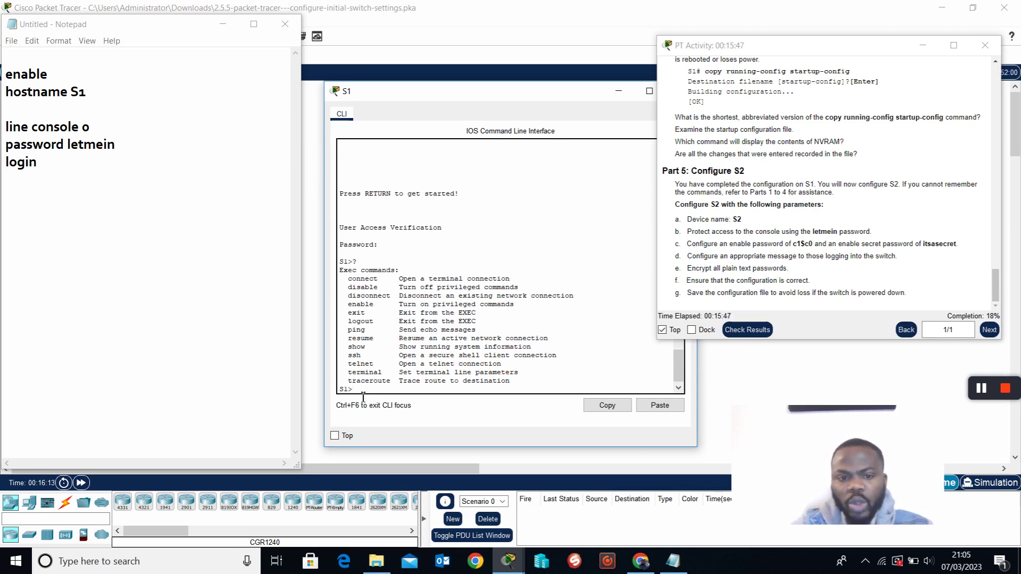
{"action": "left_click_drag", "start_coordinate": [349, 279], "coordinate": [540, 388]}
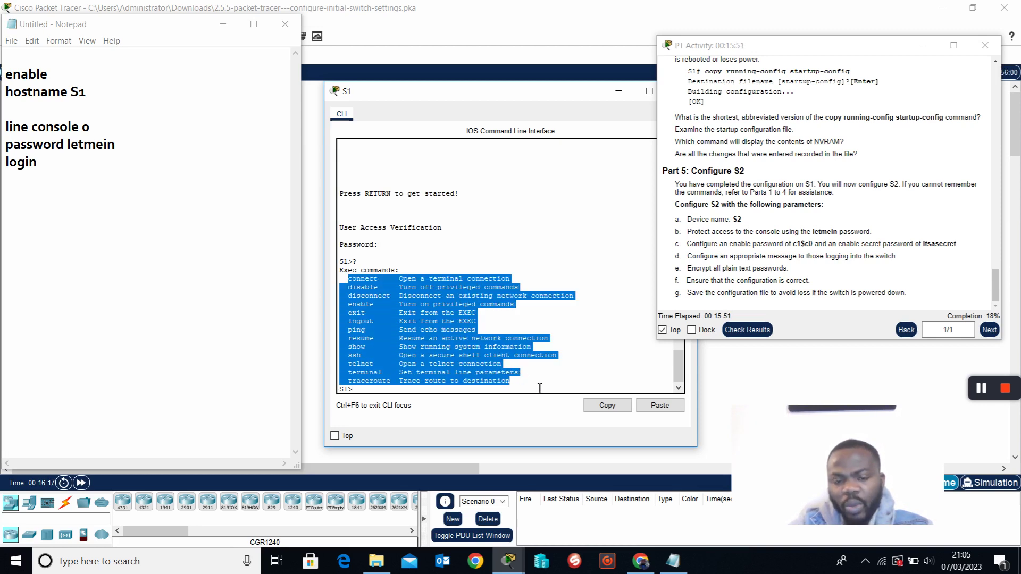
{"action": "left_click", "coordinate": [488, 397]}
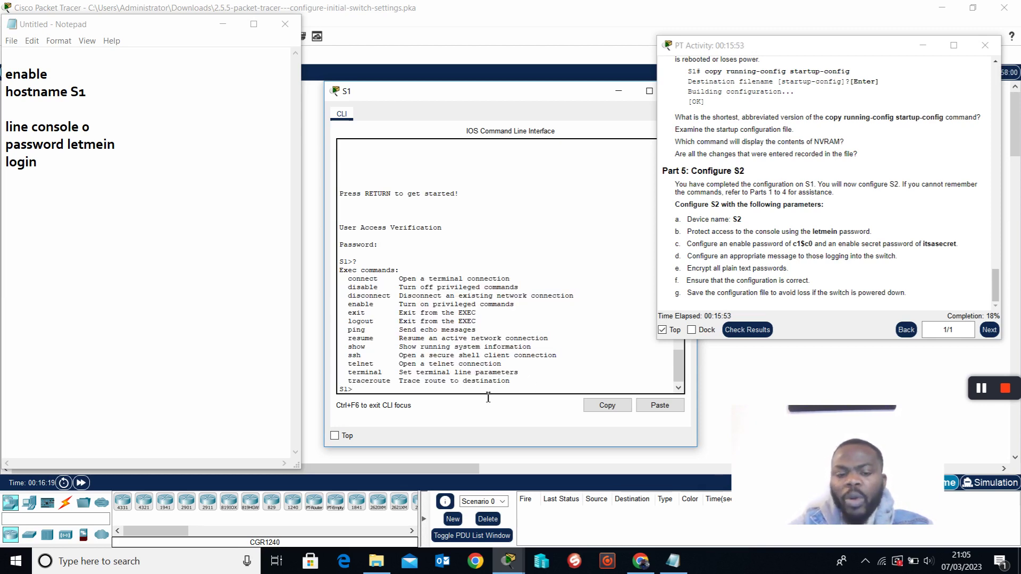
{"action": "type", "text": "enable"}
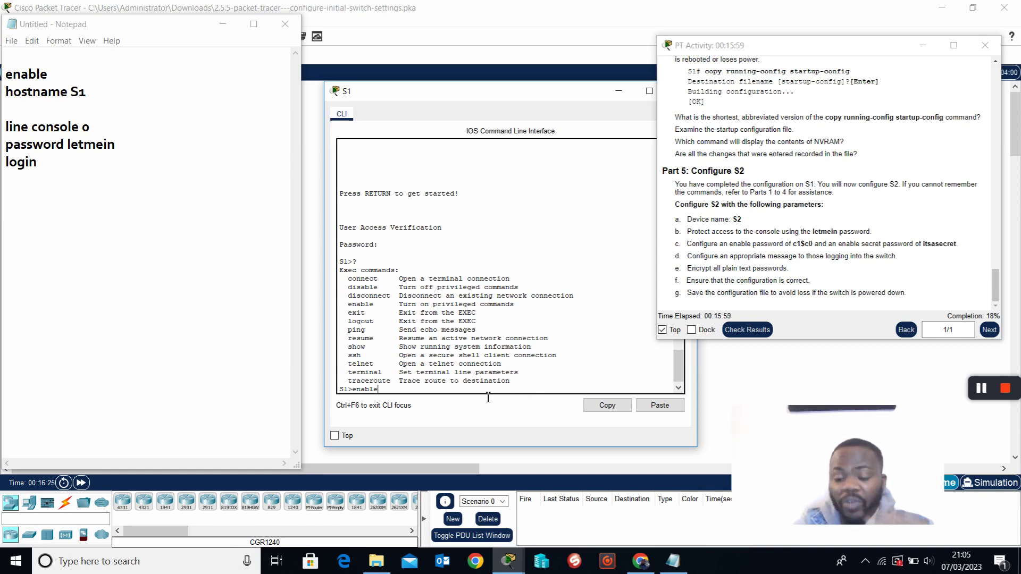
Run enable to reach S1#, highlighting the S1>? and S1>enable lines.
{"action": "key", "text": "Return"}
{"action": "key", "text": "Return"}
{"action": "key", "text": "Return"}
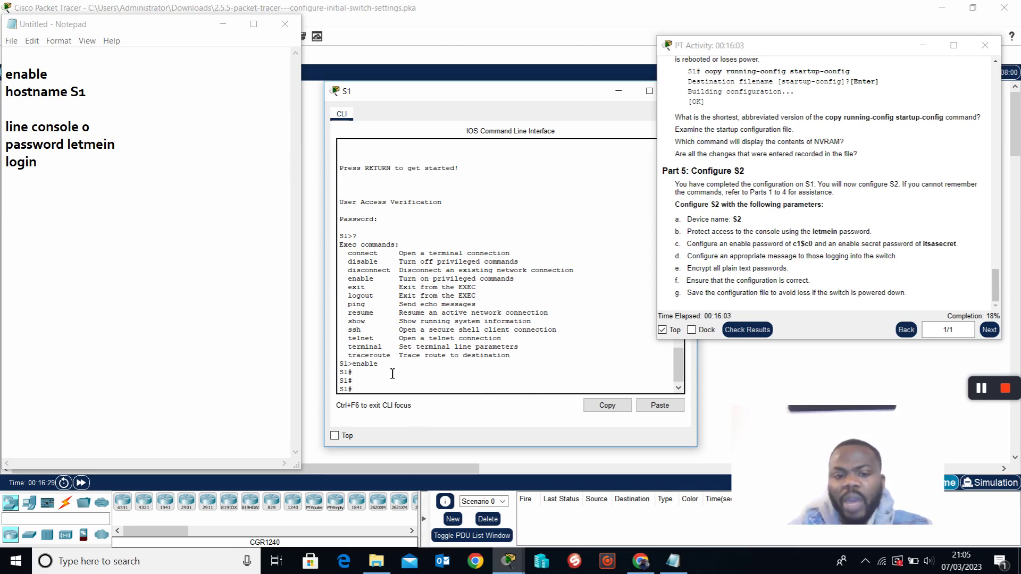
{"action": "left_click_drag", "start_coordinate": [379, 364], "coordinate": [338, 366]}
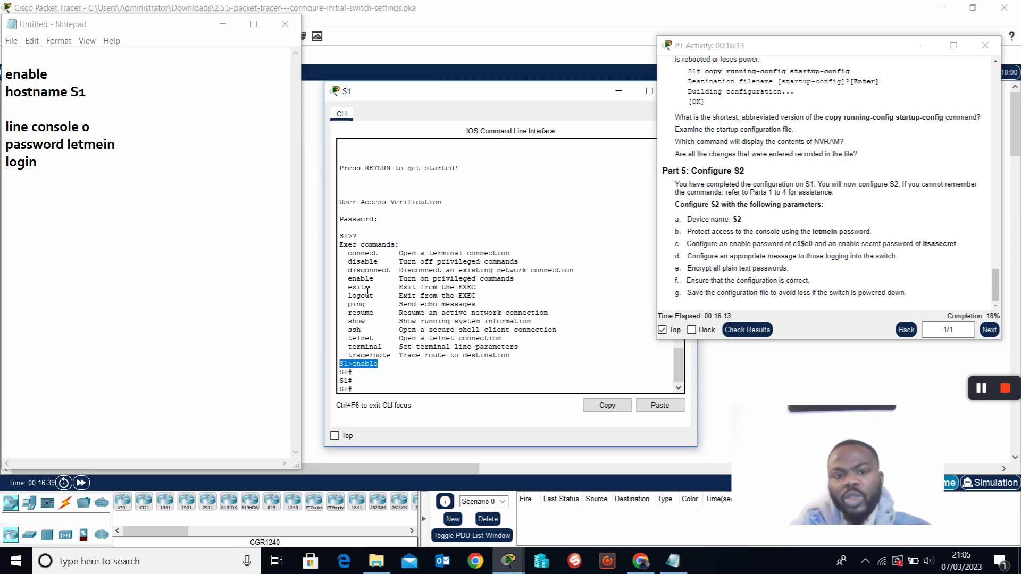
{"action": "double_click", "coordinate": [347, 237]}
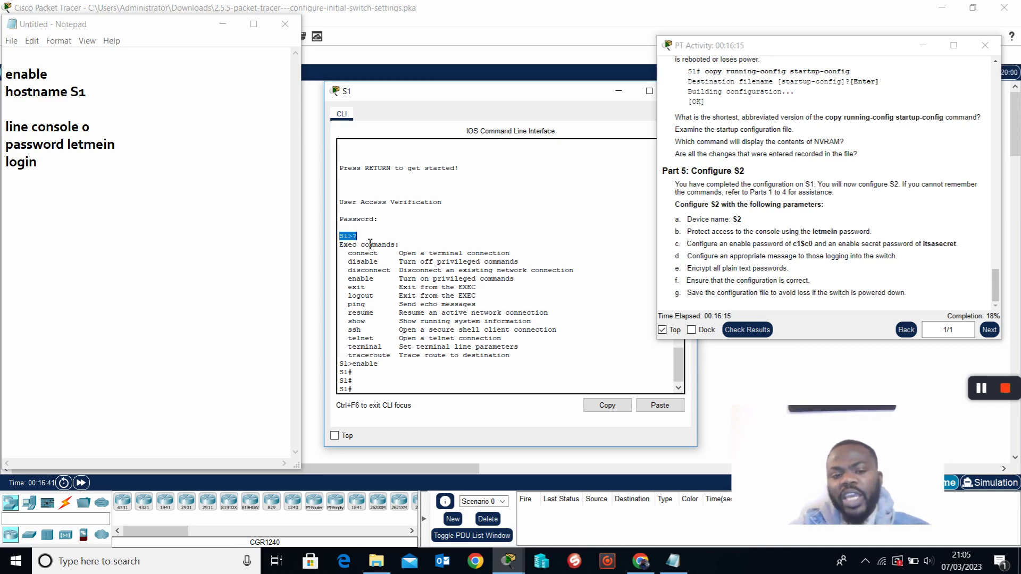
{"action": "left_click_drag", "start_coordinate": [379, 366], "coordinate": [344, 372]}
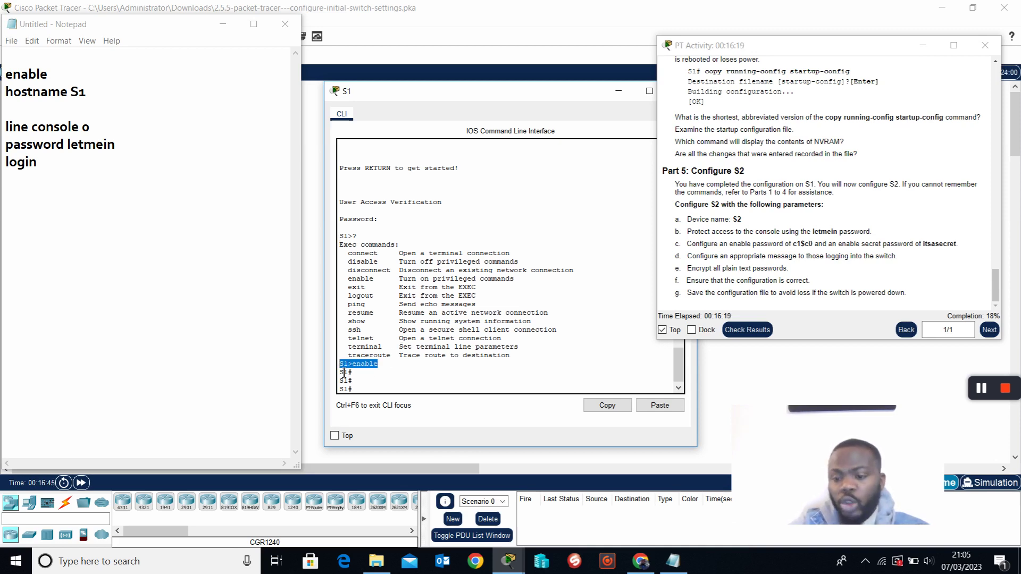
{"action": "left_click", "coordinate": [374, 394]}
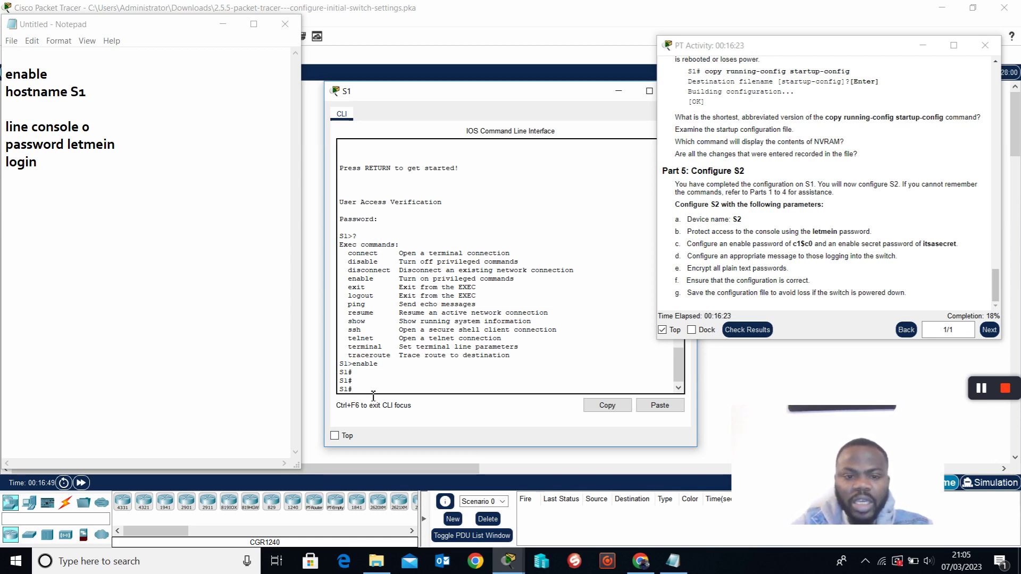
Enter 'enable password' with the task's enable password at S1#, getting an Invalid input error.
{"action": "type", "text": "co"}
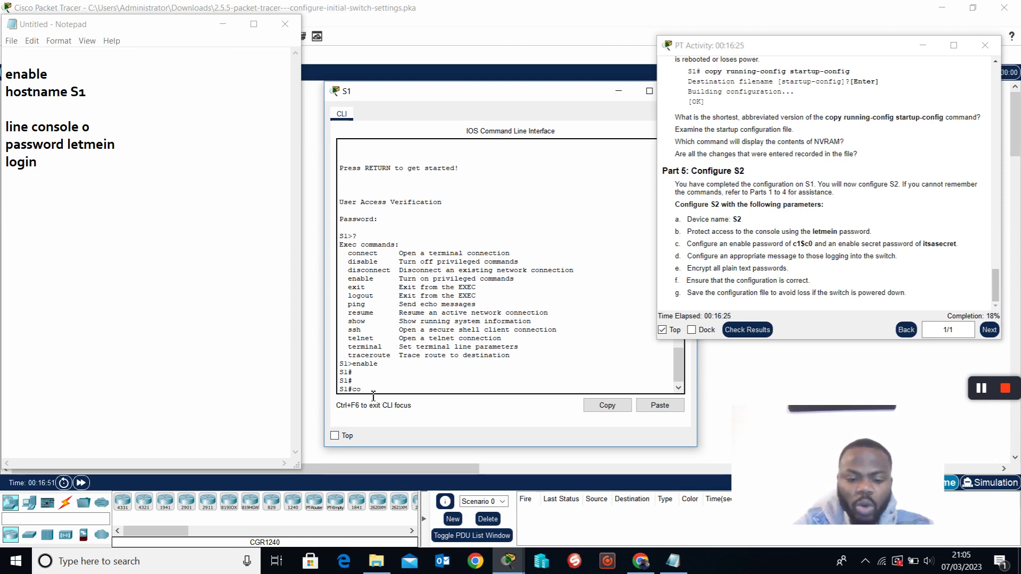
{"action": "type", "text": "n"}
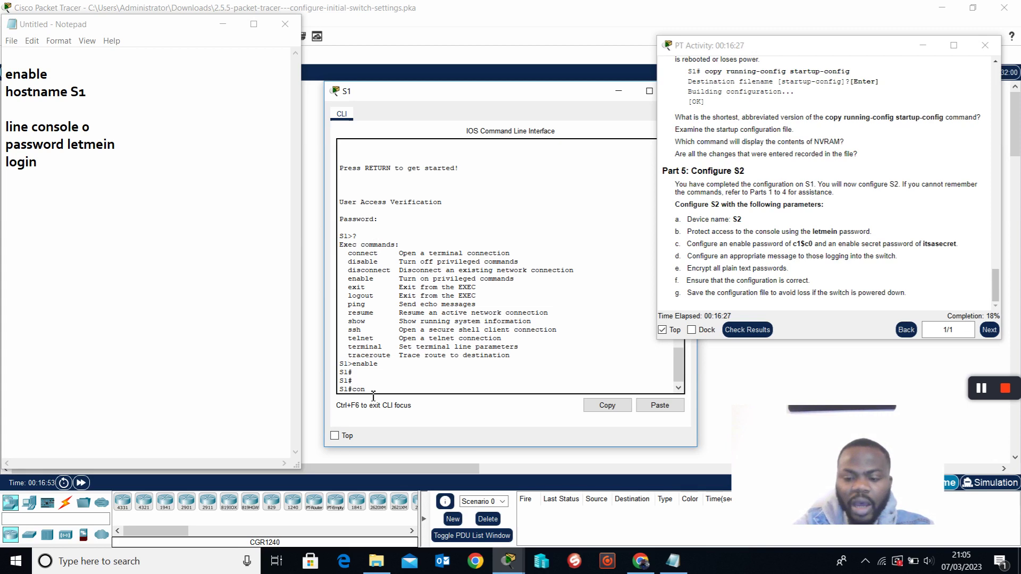
{"action": "key", "text": "BackSpace"}
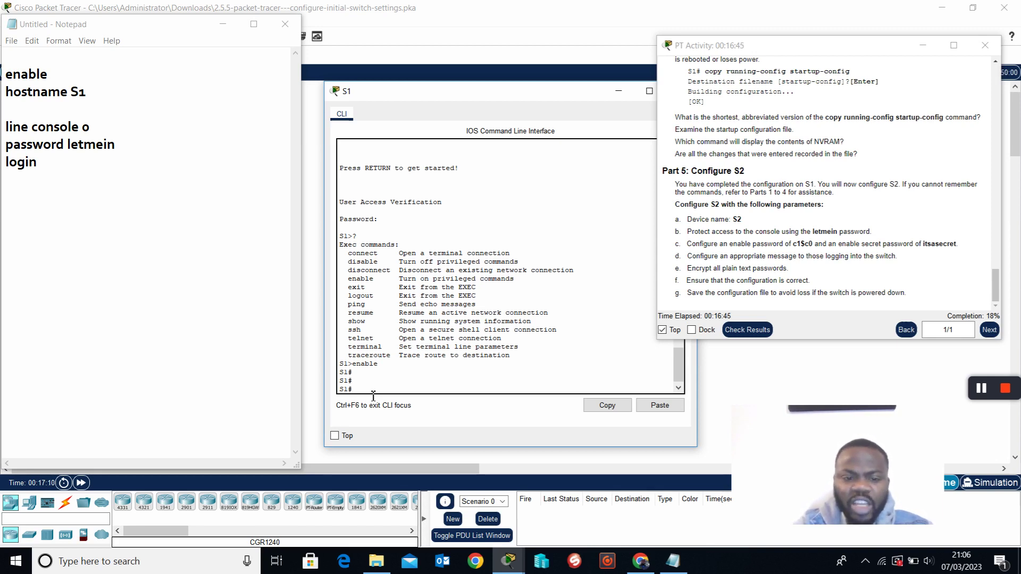
{"action": "type", "text": "enable"}
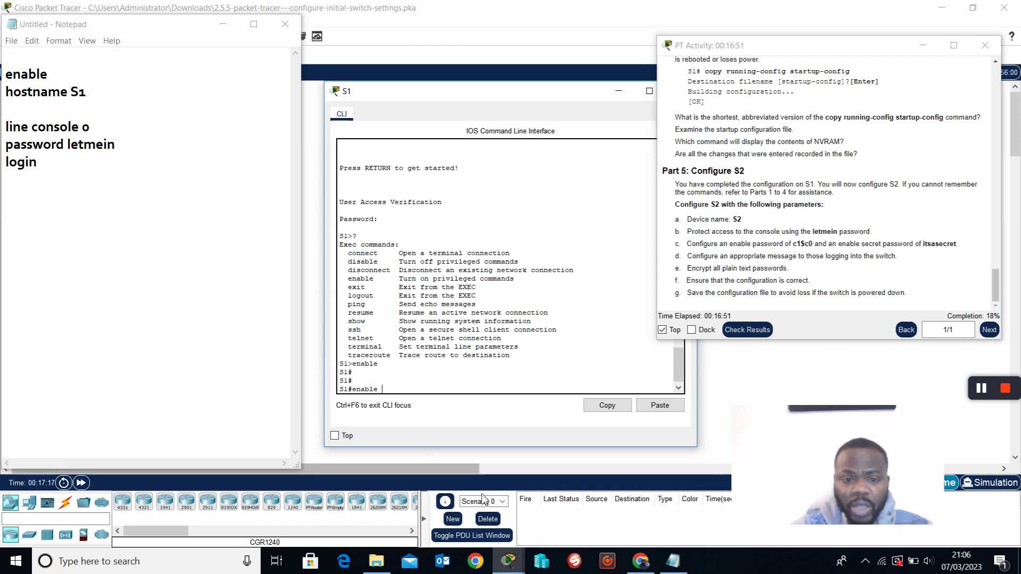
{"action": "type", "text": " password c"}
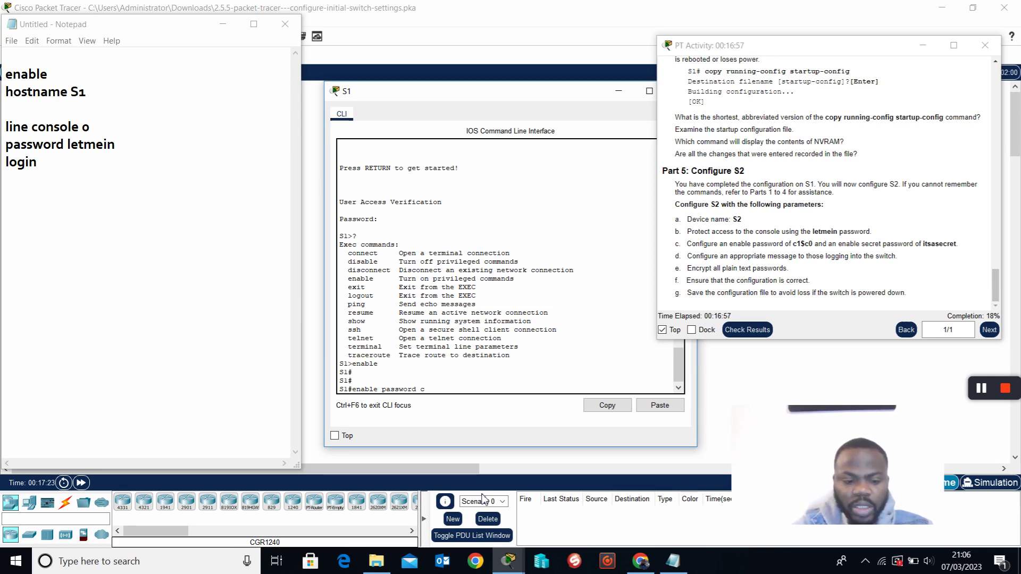
{"action": "type", "text": "1"}
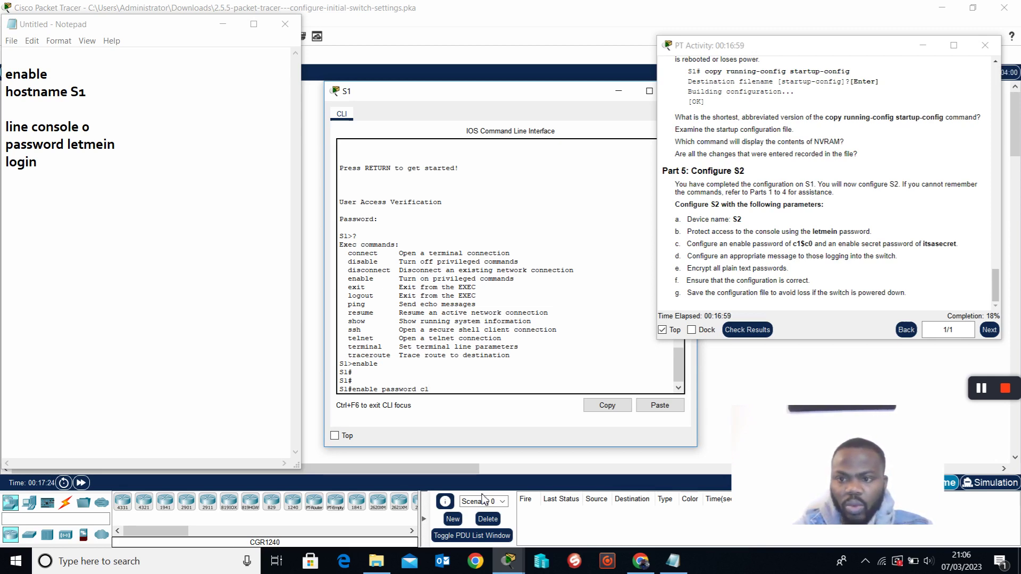
{"action": "type", "text": "$"}
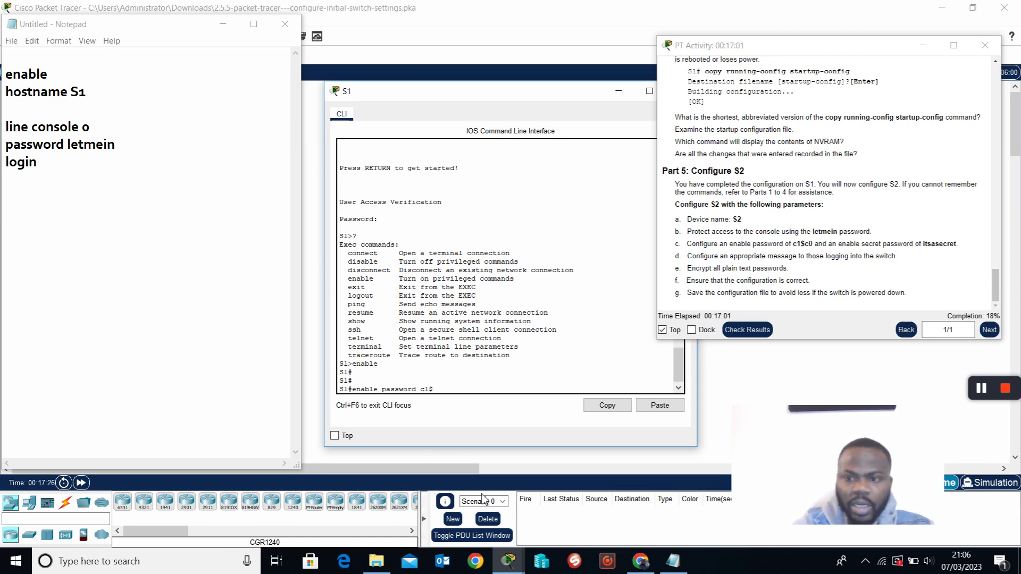
{"action": "type", "text": "c0"}
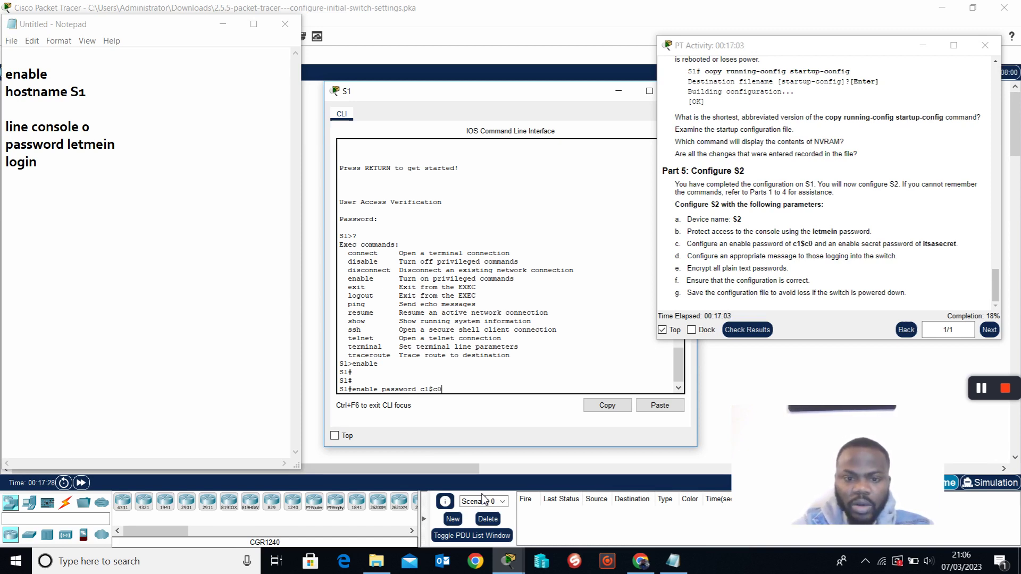
{"action": "key", "text": "Return"}
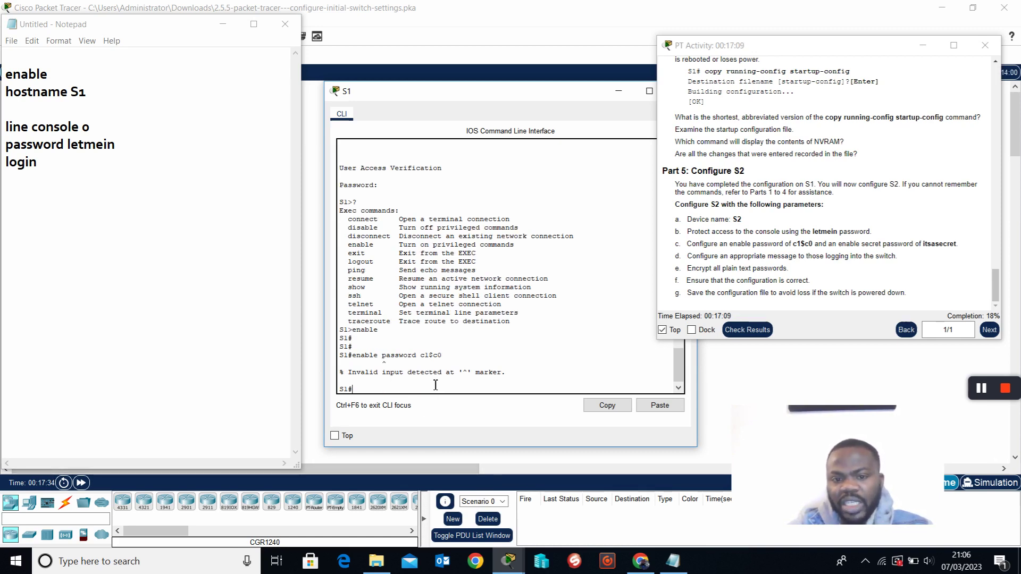
Highlight the '^' error marker, the password and the word enable in the rejected command.
{"action": "double_click", "coordinate": [466, 372]}
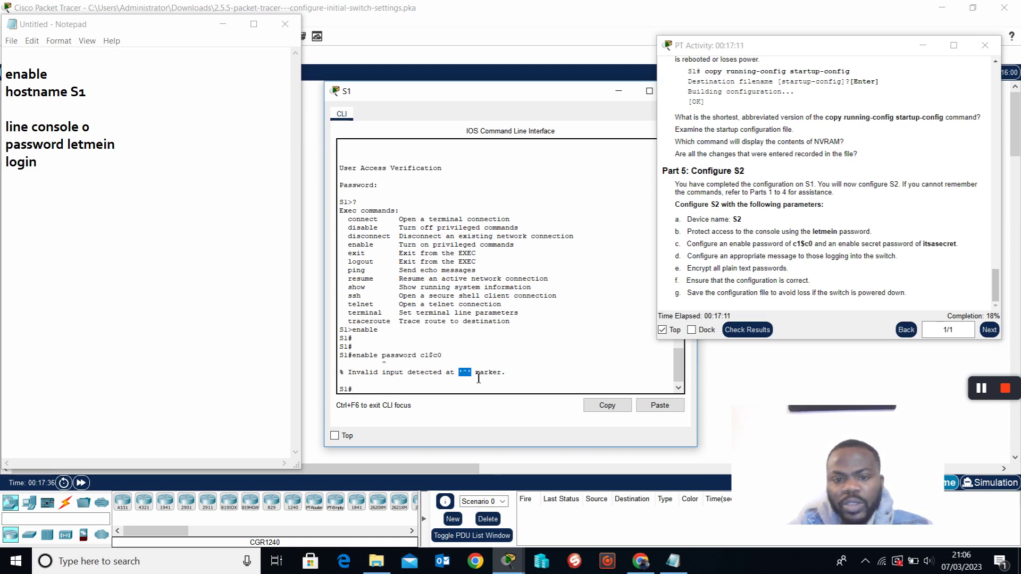
{"action": "double_click", "coordinate": [389, 365]}
{"action": "left_click", "coordinate": [390, 366]}
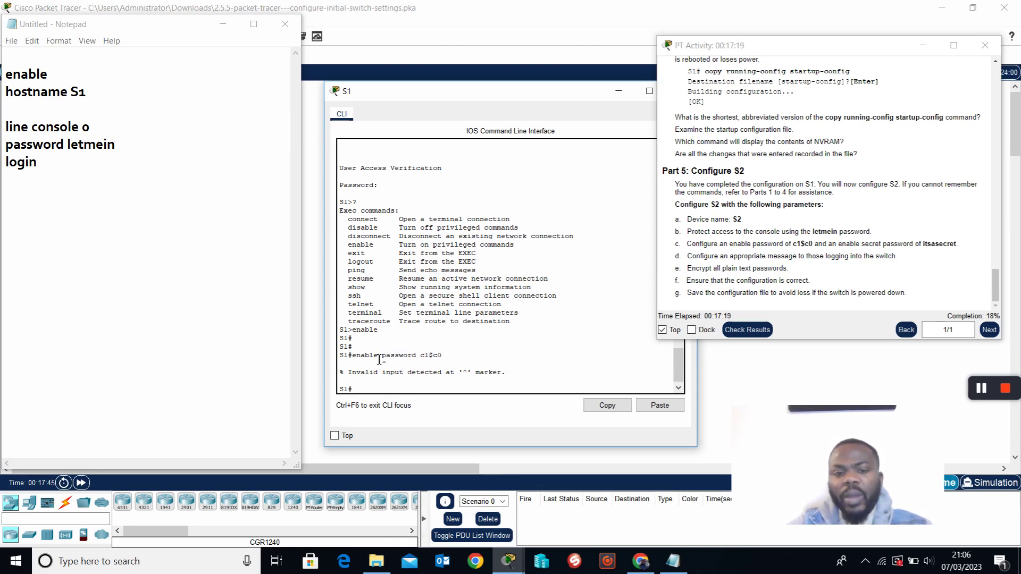
{"action": "left_click_drag", "start_coordinate": [378, 355], "coordinate": [352, 355]}
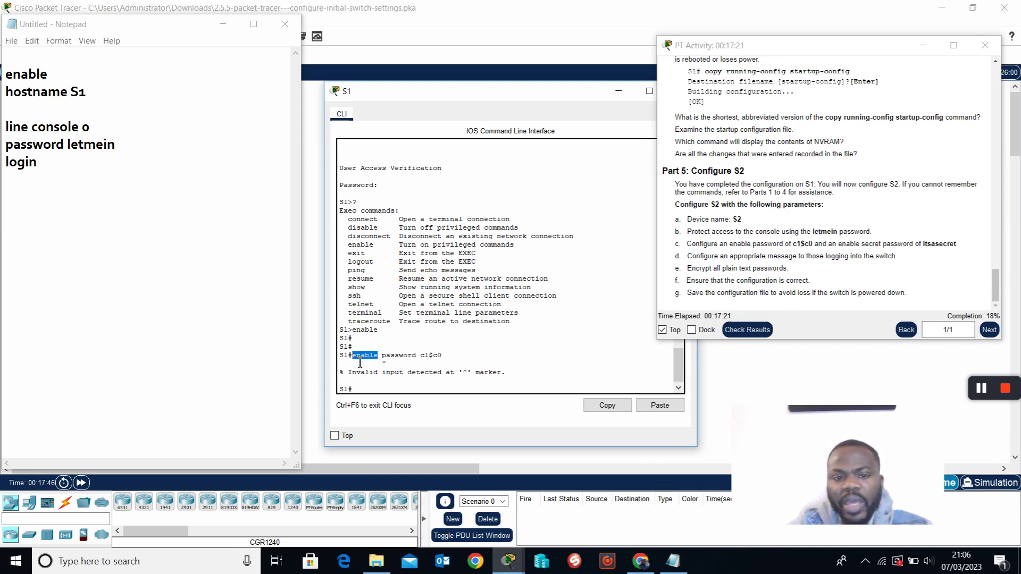
{"action": "left_click", "coordinate": [372, 392]}
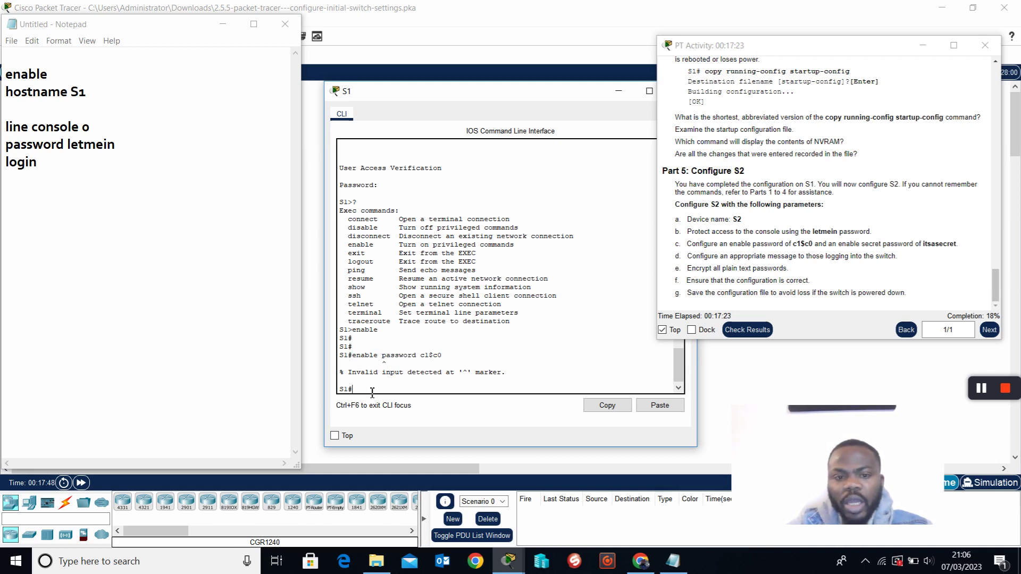
List the privileged EXEC commands, mark the rejected enable password line, and type conf t.
{"action": "type", "text": "?"}
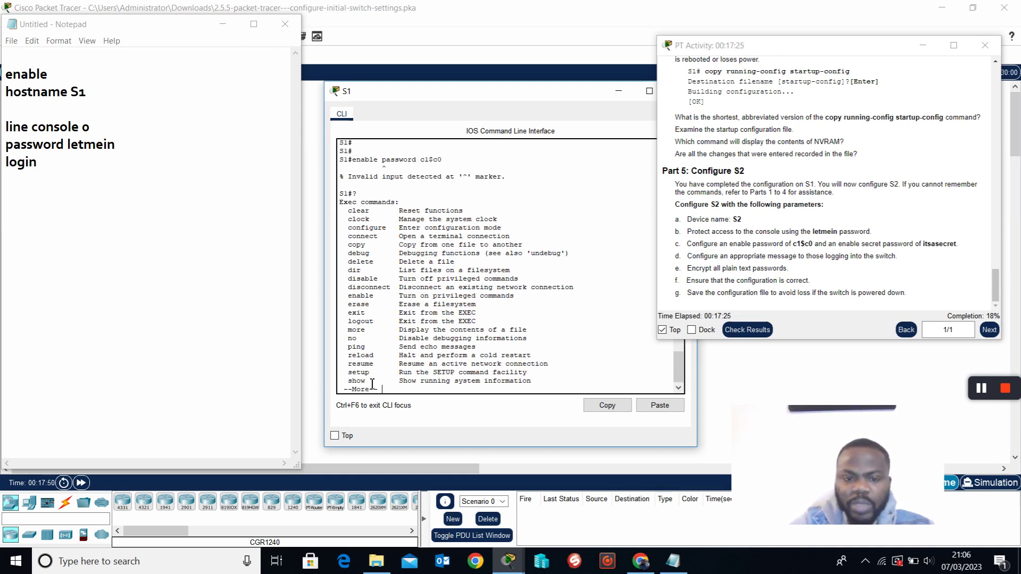
{"action": "key", "text": "space"}
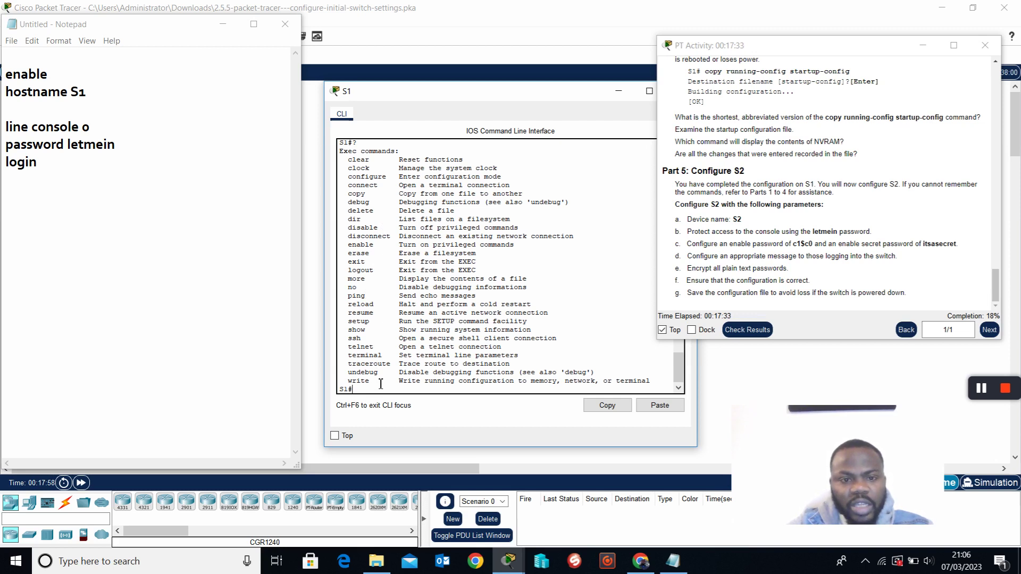
{"action": "scroll", "coordinate": [381, 384], "scroll_direction": "up", "scroll_amount": 5}
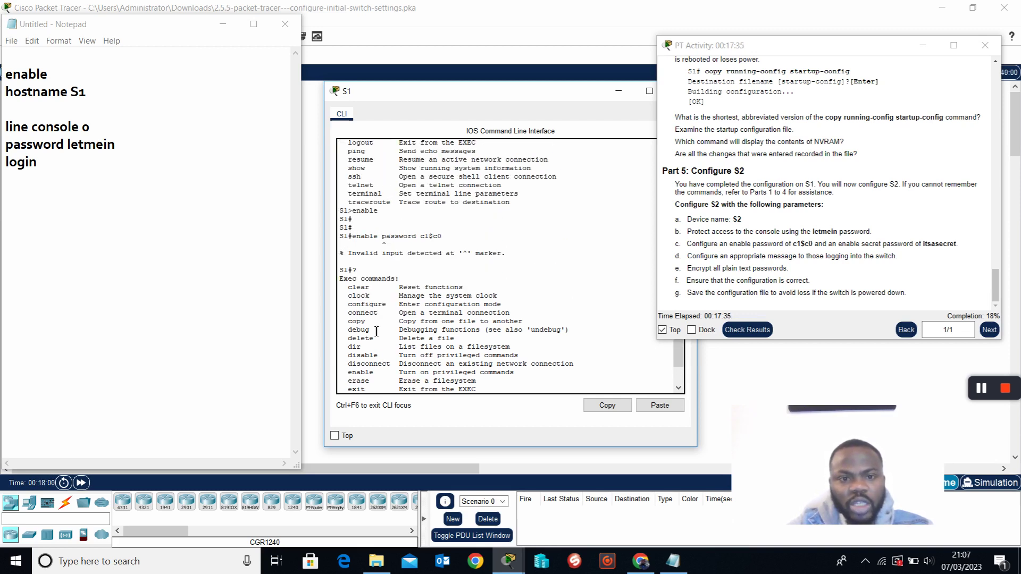
{"action": "left_click_drag", "start_coordinate": [382, 239], "coordinate": [450, 244]}
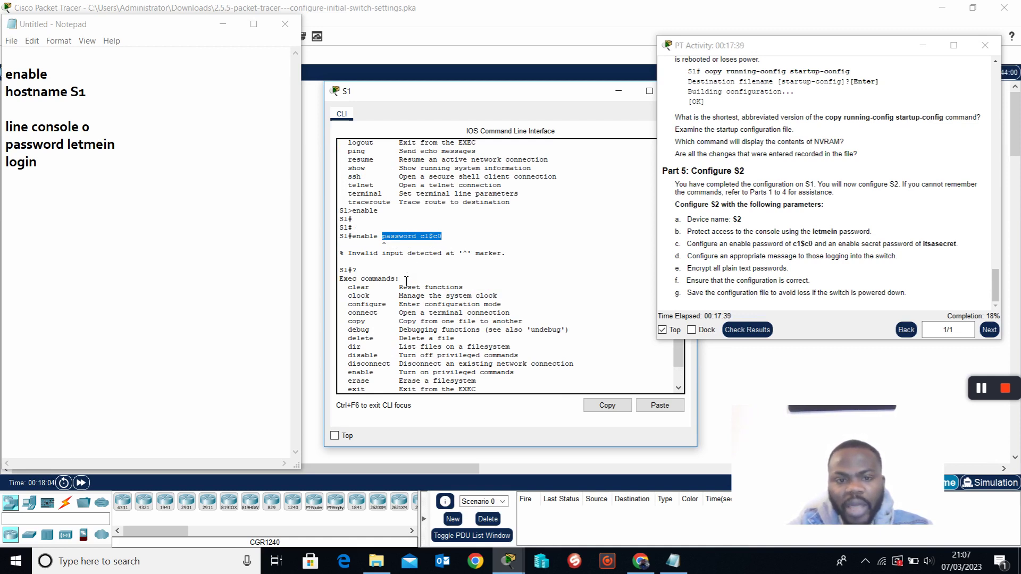
{"action": "scroll", "coordinate": [414, 279], "scroll_direction": "down", "scroll_amount": 1}
{"action": "scroll", "coordinate": [414, 279], "scroll_direction": "down", "scroll_amount": 3}
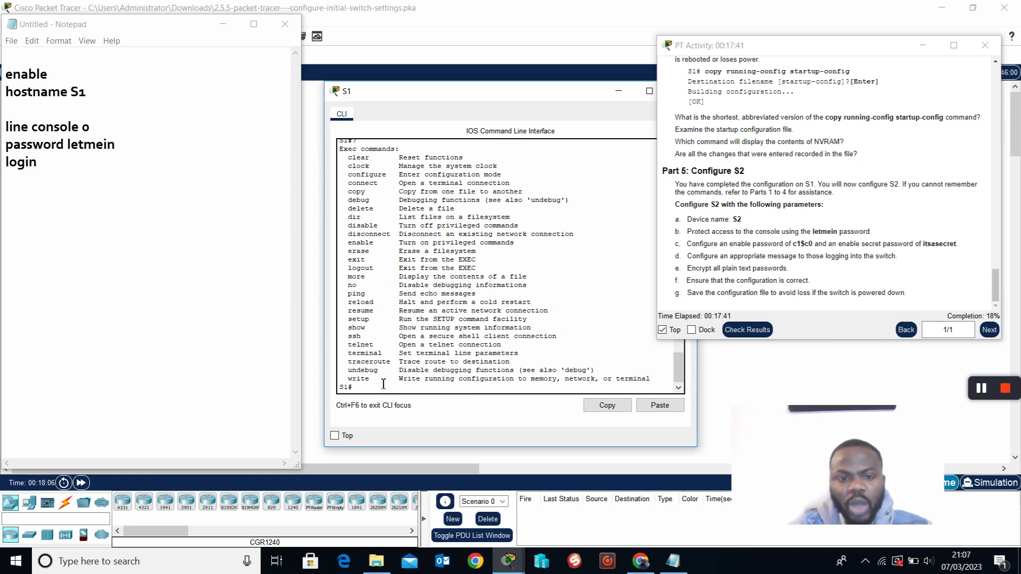
{"action": "type", "text": "conf"}
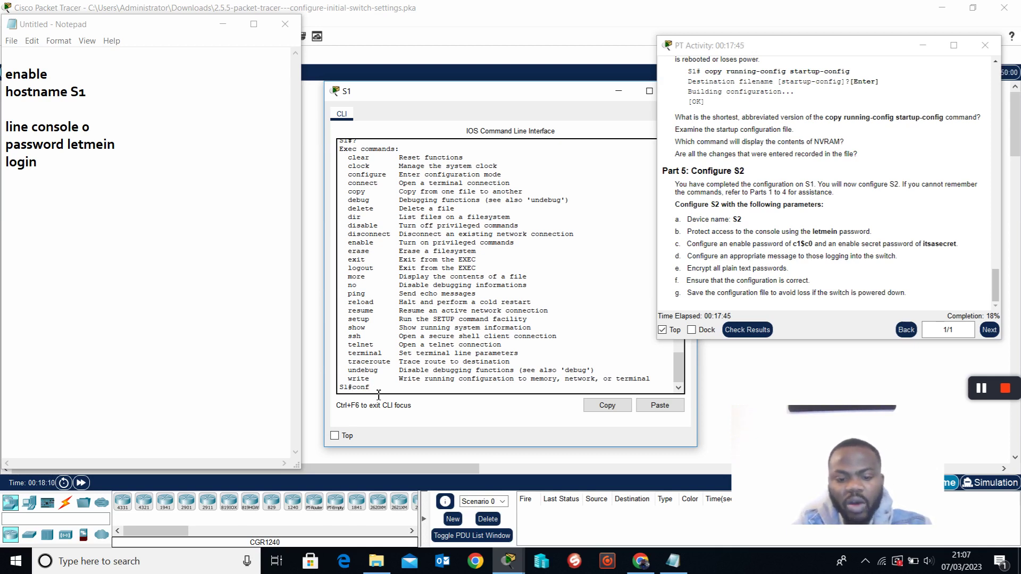
{"action": "type", "text": " t"}
Run conf t to enter global configuration and type enable ? to list its options.
{"action": "key", "text": "Return"}
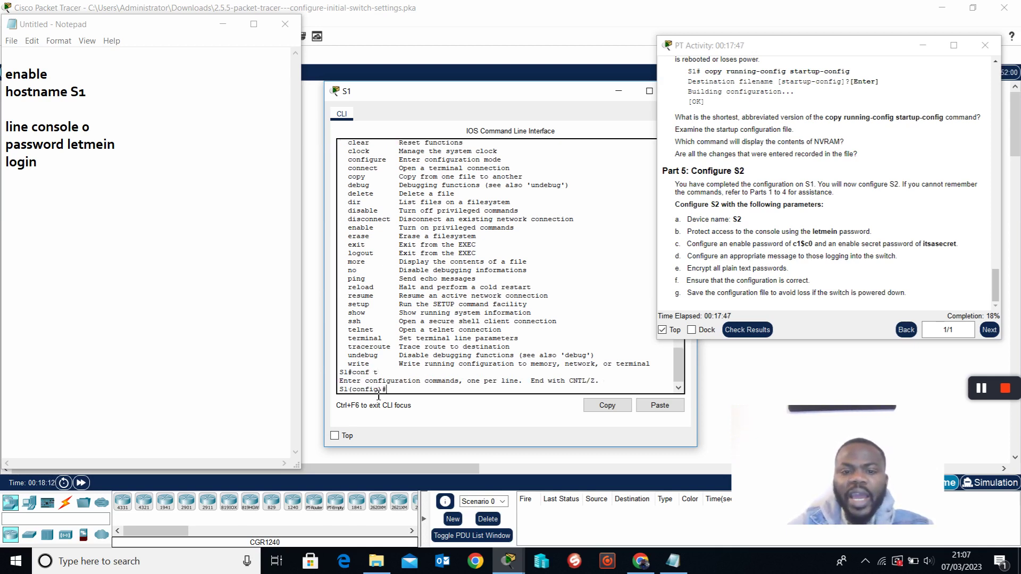
{"action": "type", "text": "en"}
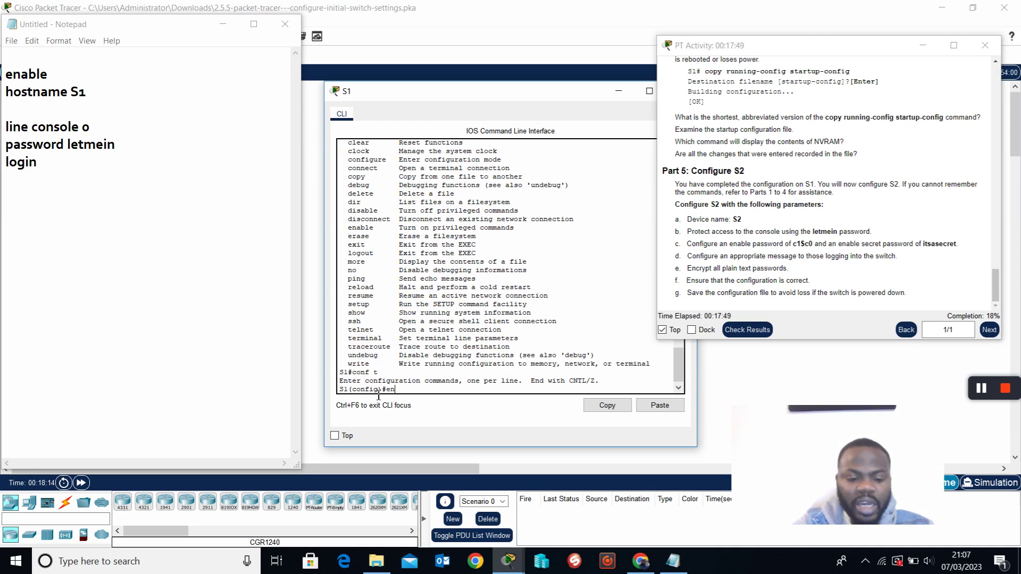
{"action": "type", "text": "able"}
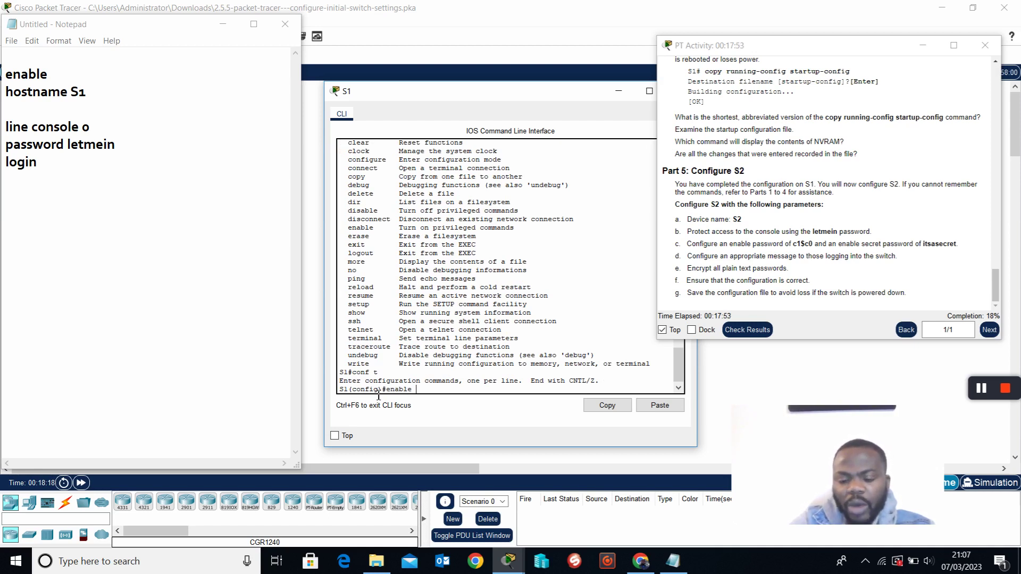
{"action": "type", "text": " ?"}
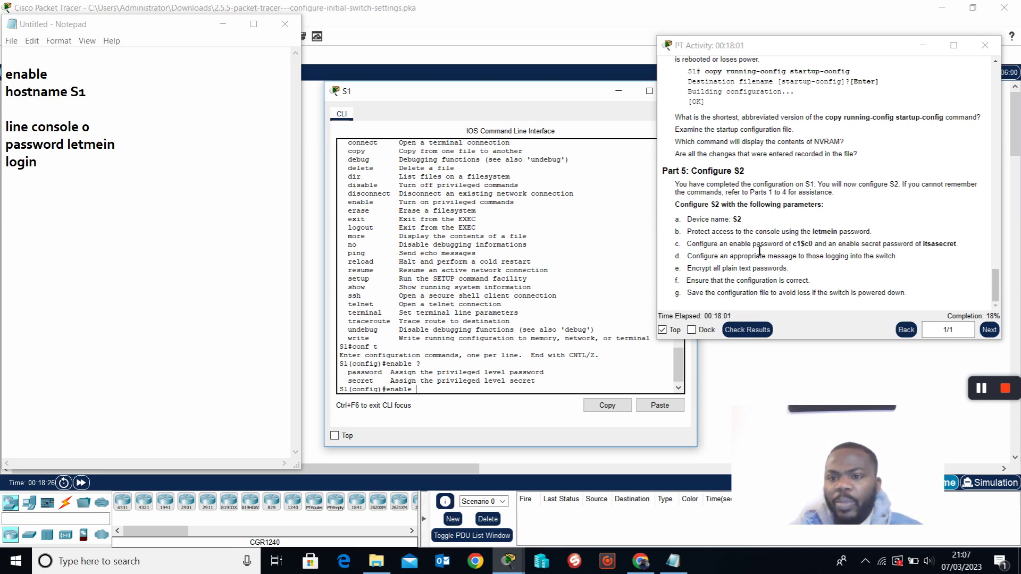
{"action": "left_click_drag", "start_coordinate": [842, 247], "coordinate": [884, 247]}
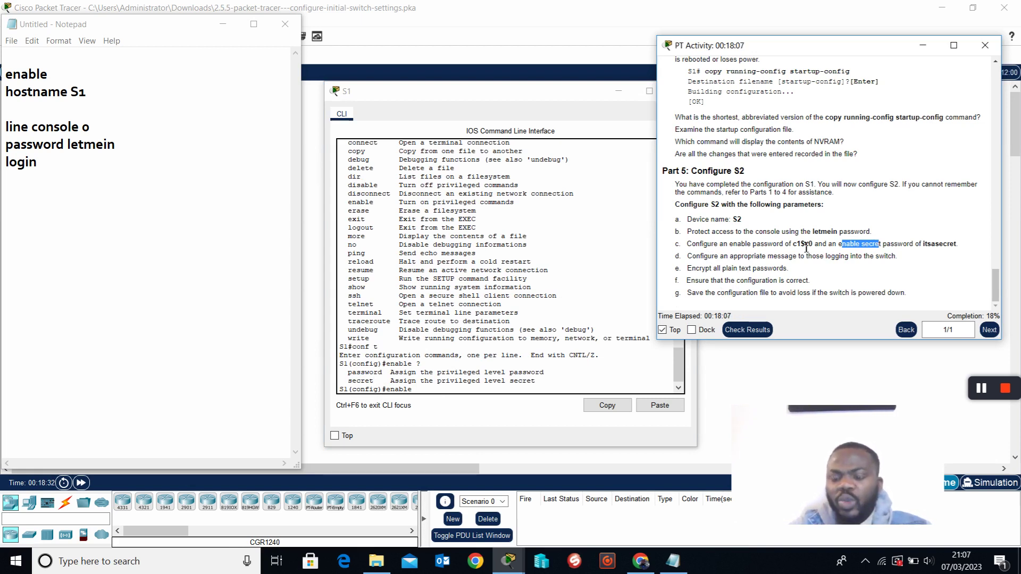
{"action": "left_click_drag", "start_coordinate": [793, 244], "coordinate": [821, 250]}
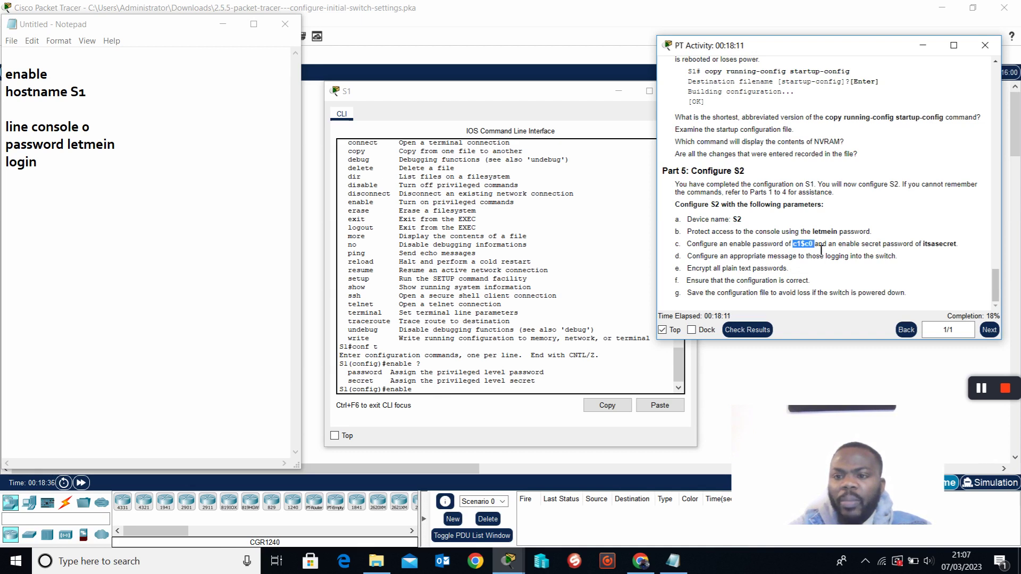
{"action": "left_click_drag", "start_coordinate": [821, 250], "coordinate": [818, 252]}
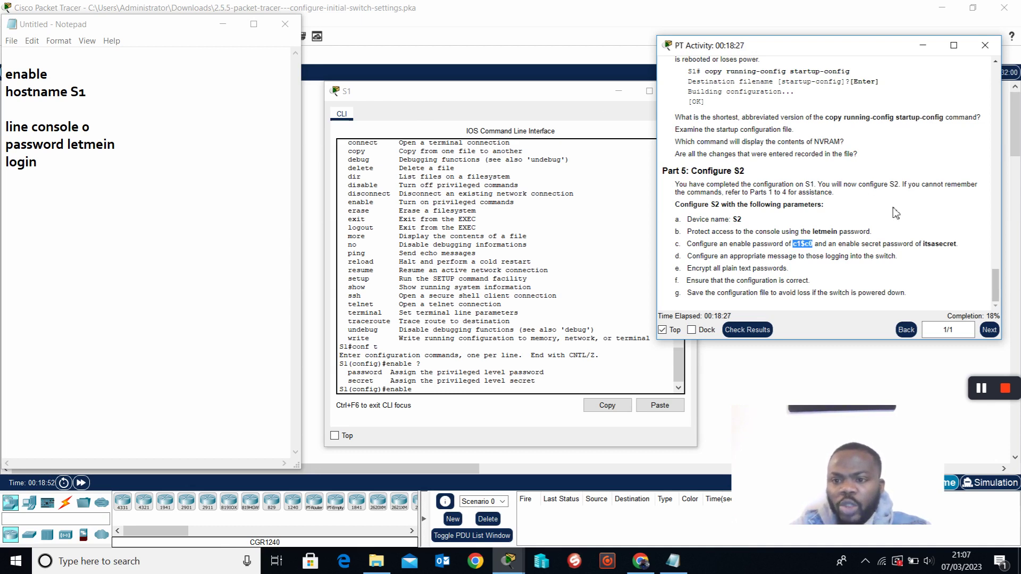
{"action": "left_click", "coordinate": [819, 249]}
{"action": "left_click_drag", "start_coordinate": [814, 249], "coordinate": [796, 248]}
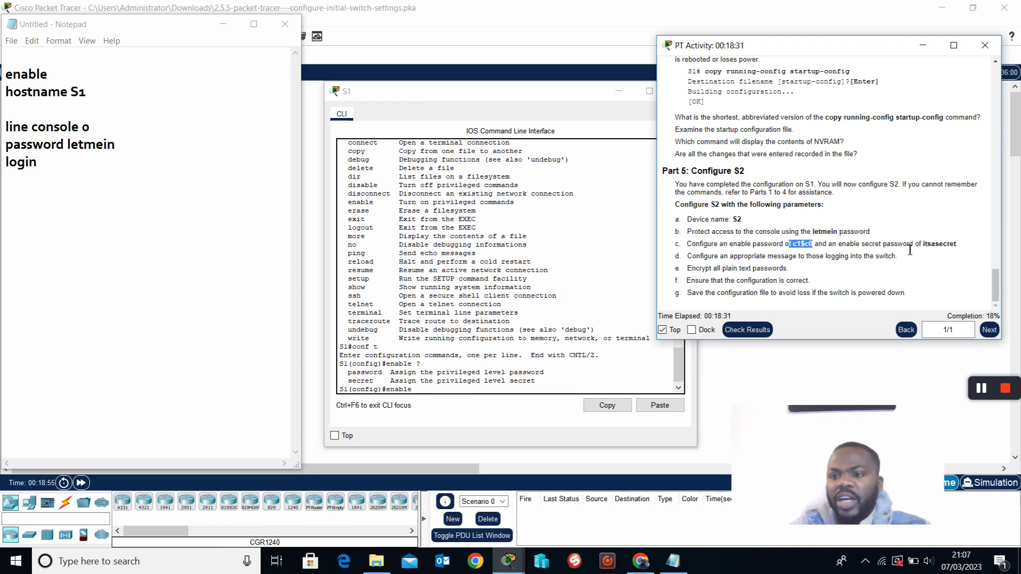
{"action": "left_click_drag", "start_coordinate": [923, 245], "coordinate": [963, 250]}
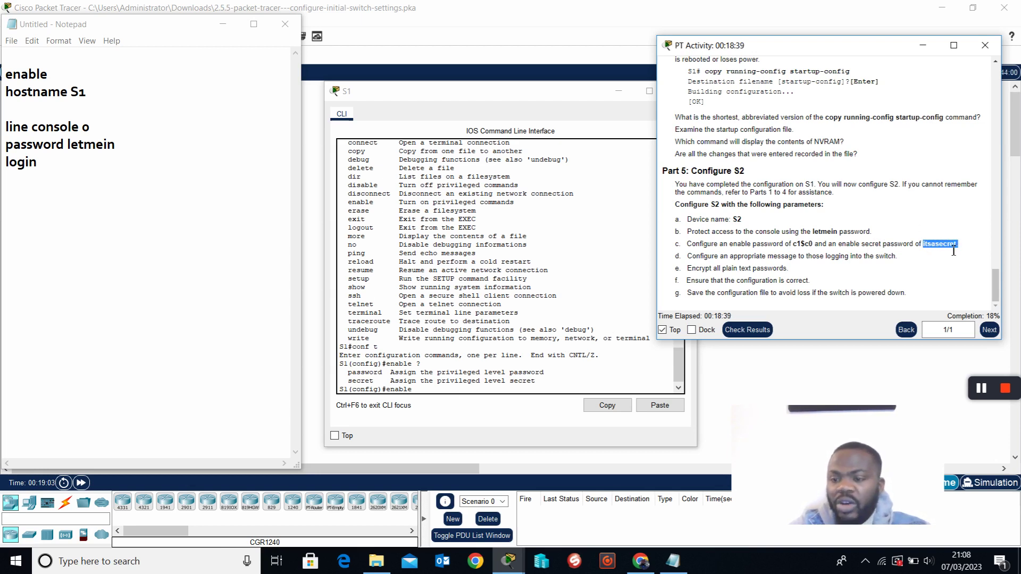
{"action": "left_click", "coordinate": [462, 396]}
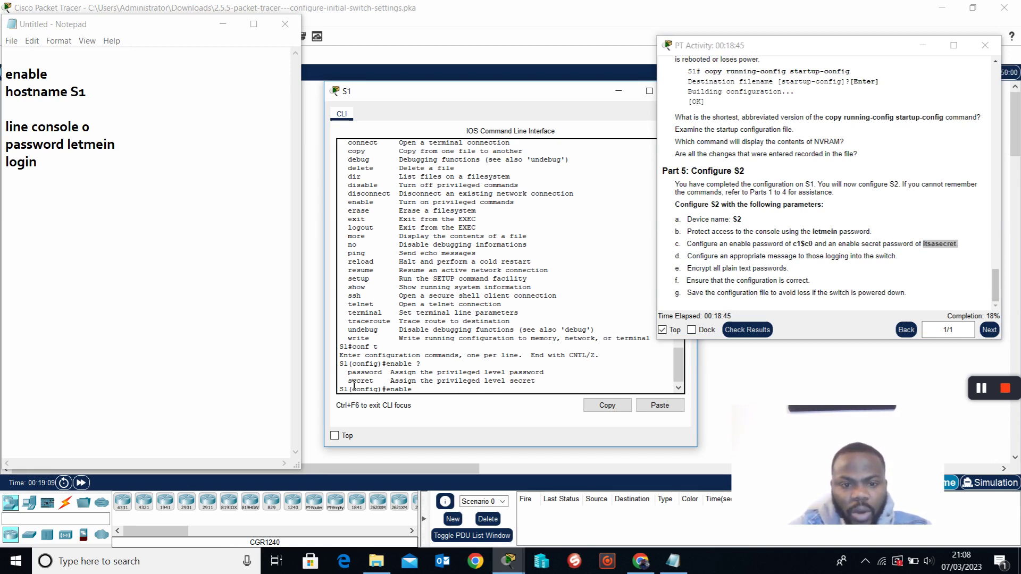
{"action": "left_click_drag", "start_coordinate": [348, 373], "coordinate": [392, 379]}
{"action": "left_click", "coordinate": [425, 392]}
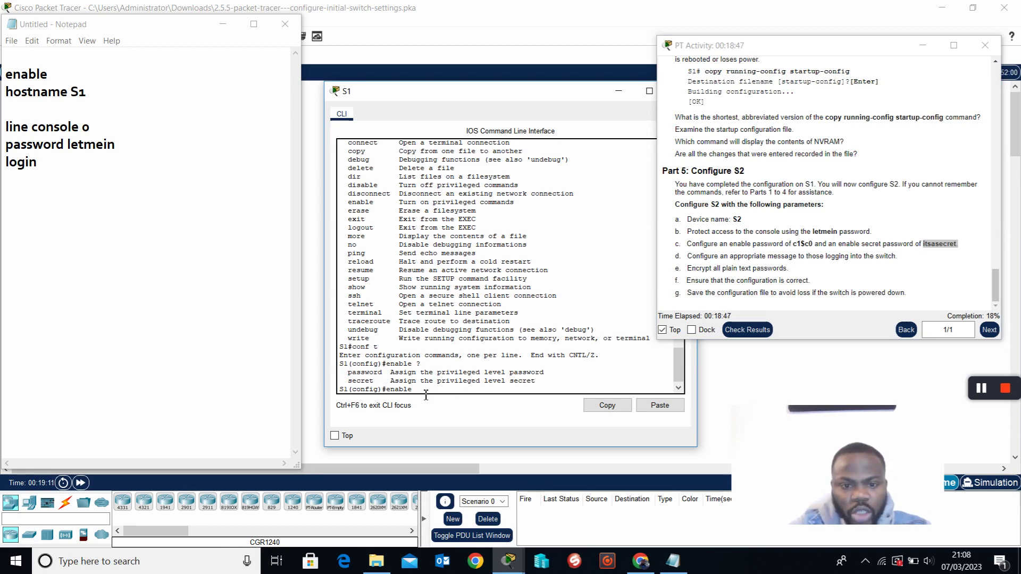
Set the enable password on S1, checking available options with ? along the way.
{"action": "type", "text": "pass"}
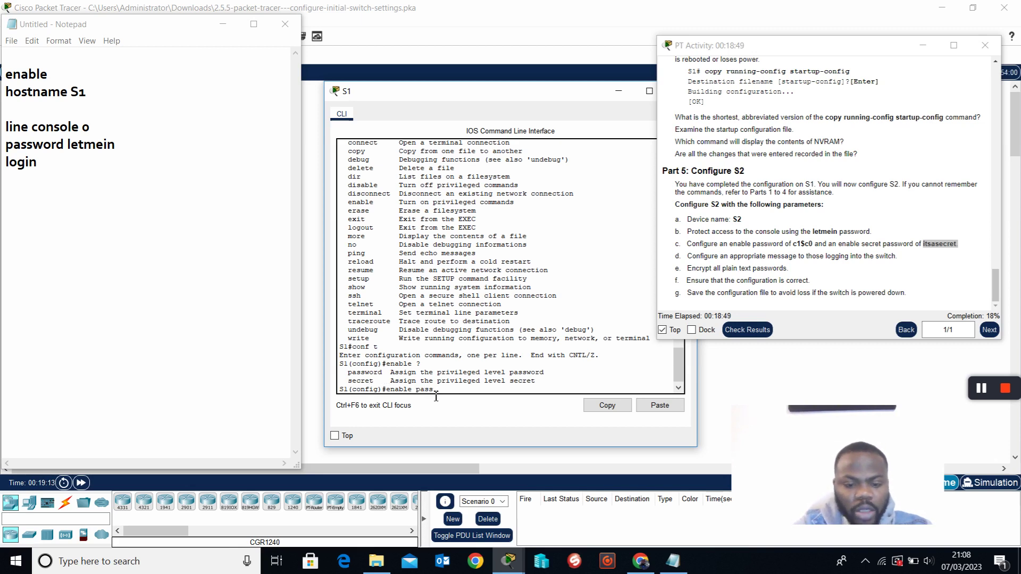
{"action": "type", "text": "word ?"}
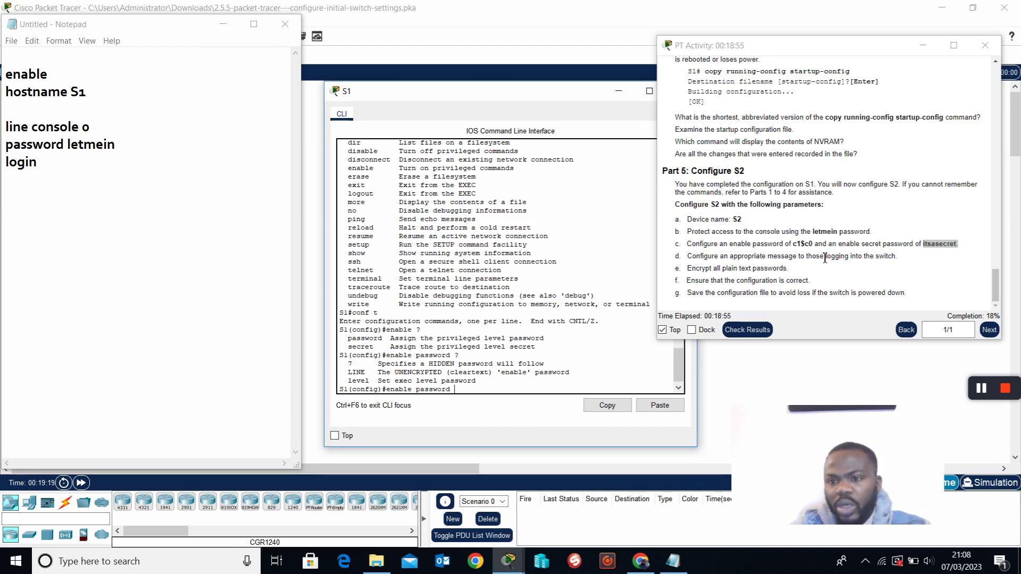
{"action": "type", "text": "c1"}
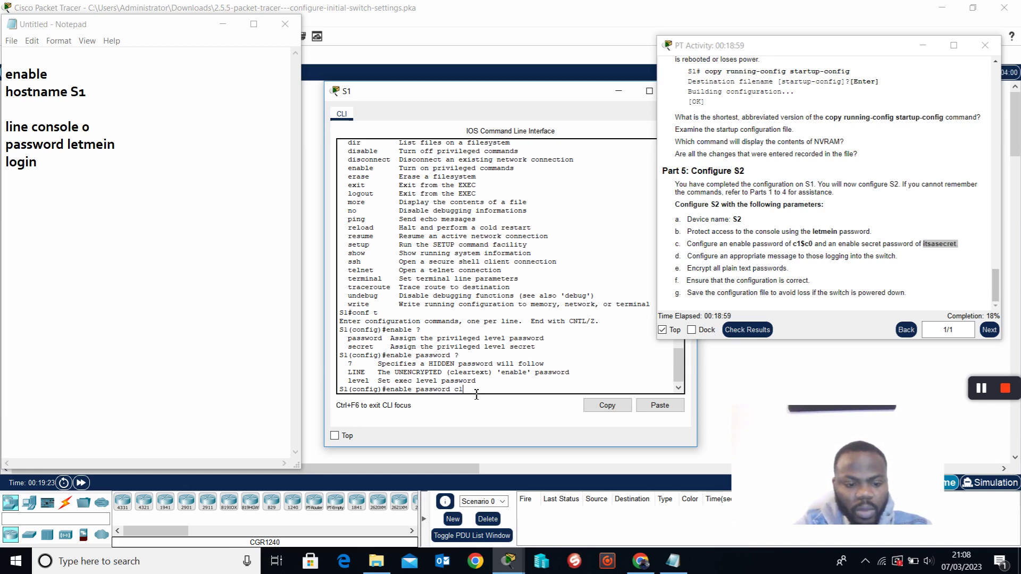
{"action": "type", "text": "$c0"}
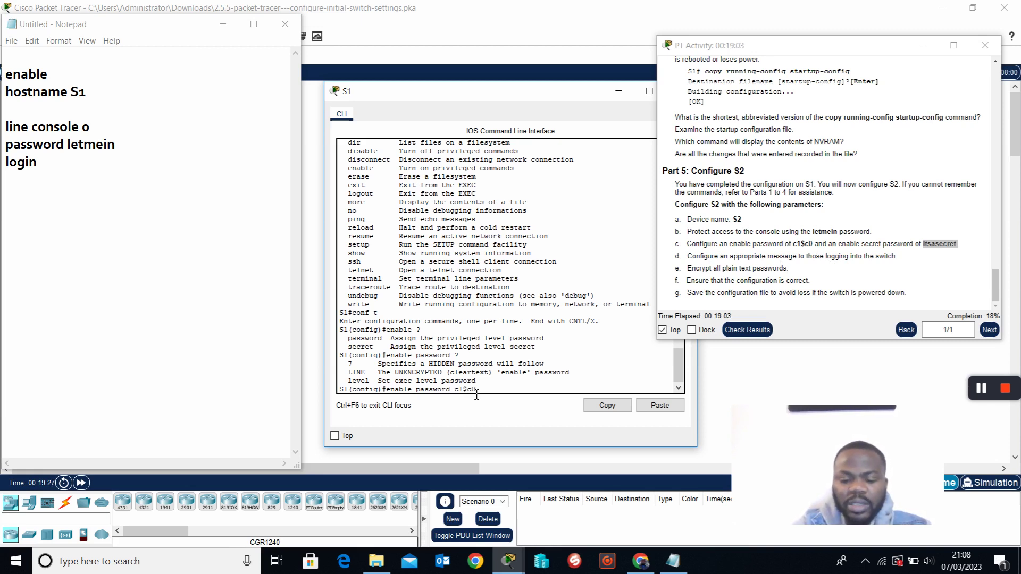
{"action": "type", "text": " ?"}
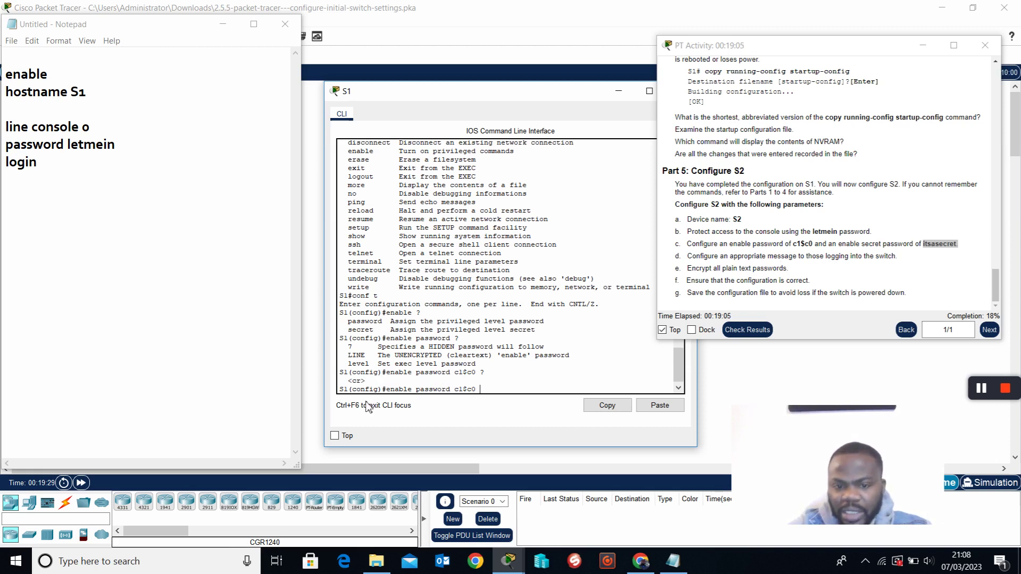
{"action": "left_click_drag", "start_coordinate": [366, 381], "coordinate": [358, 386]}
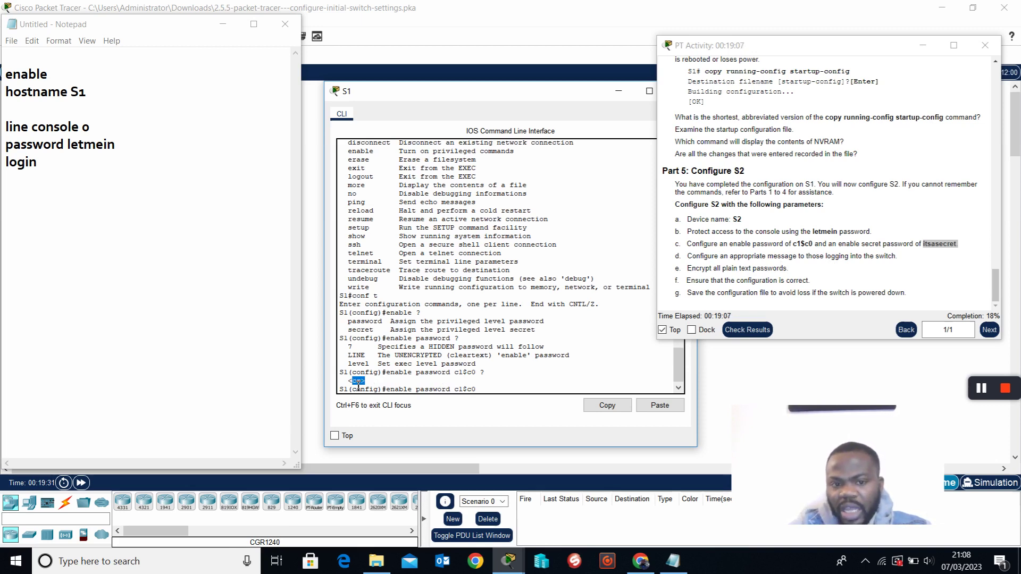
{"action": "left_click", "coordinate": [507, 395]}
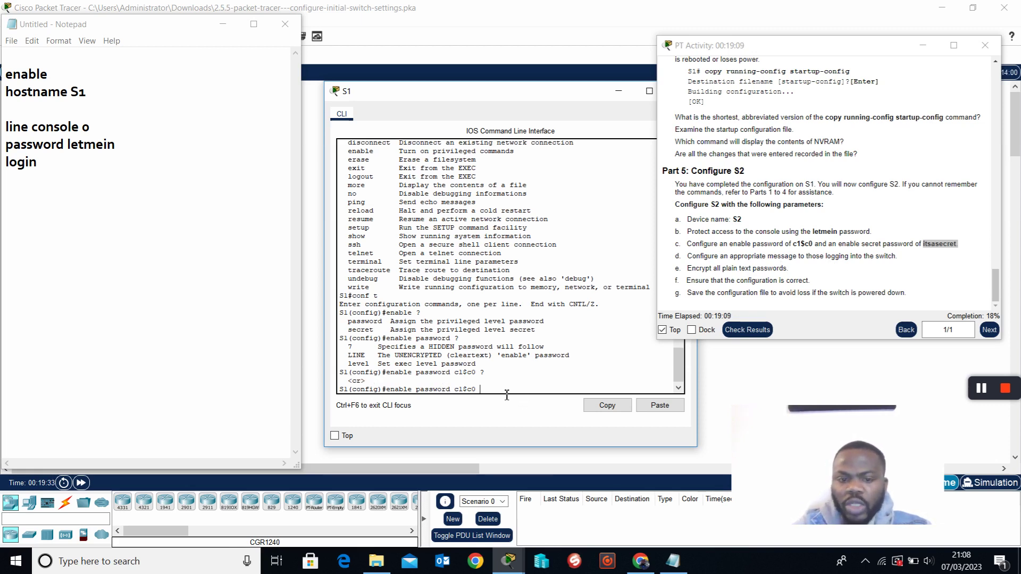
{"action": "key", "text": "Return"}
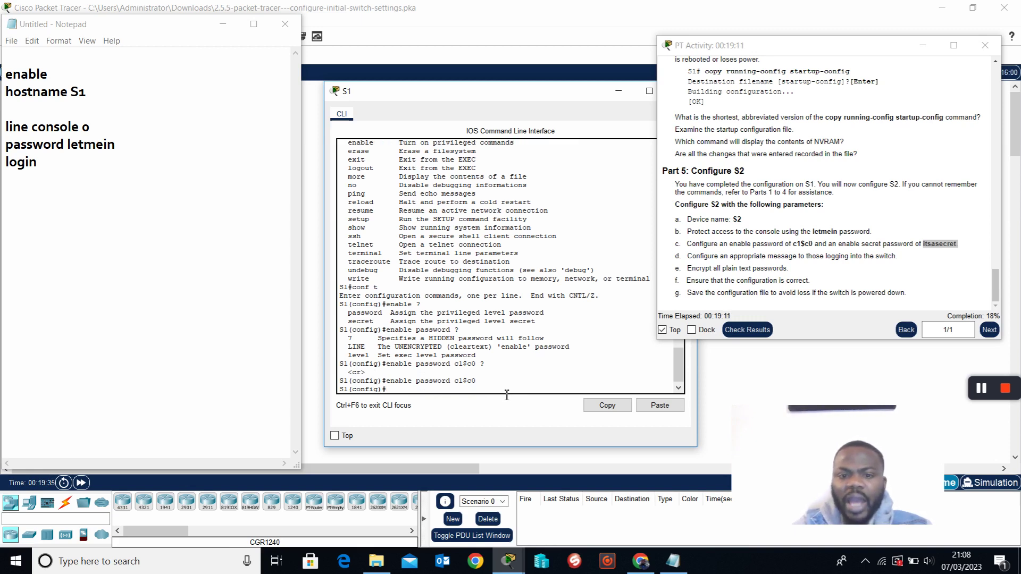
Return to privileged EXEC mode with end and start typing exit.
{"action": "key", "text": "Return"}
{"action": "key", "text": "Return"}
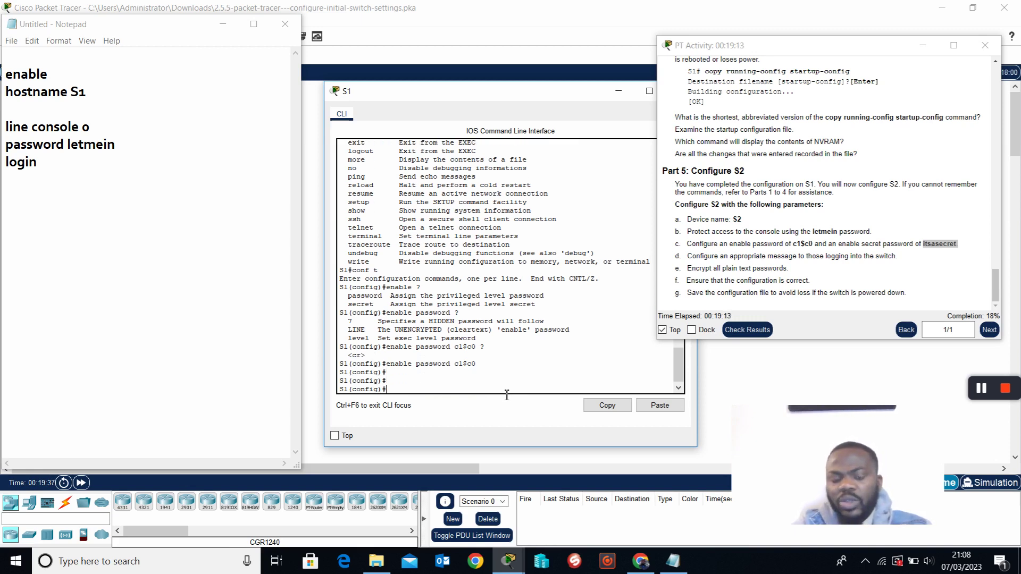
{"action": "type", "text": "en"}
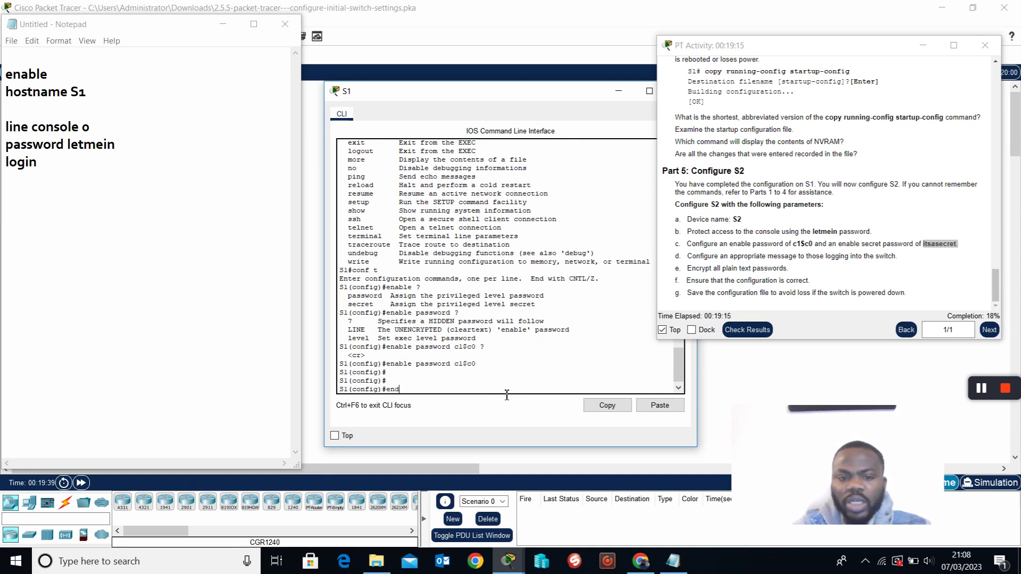
{"action": "type", "text": "d"}
{"action": "key", "text": "Return"}
{"action": "key", "text": "Return"}
{"action": "type", "text": "ec"}
{"action": "type", "text": "xit"}
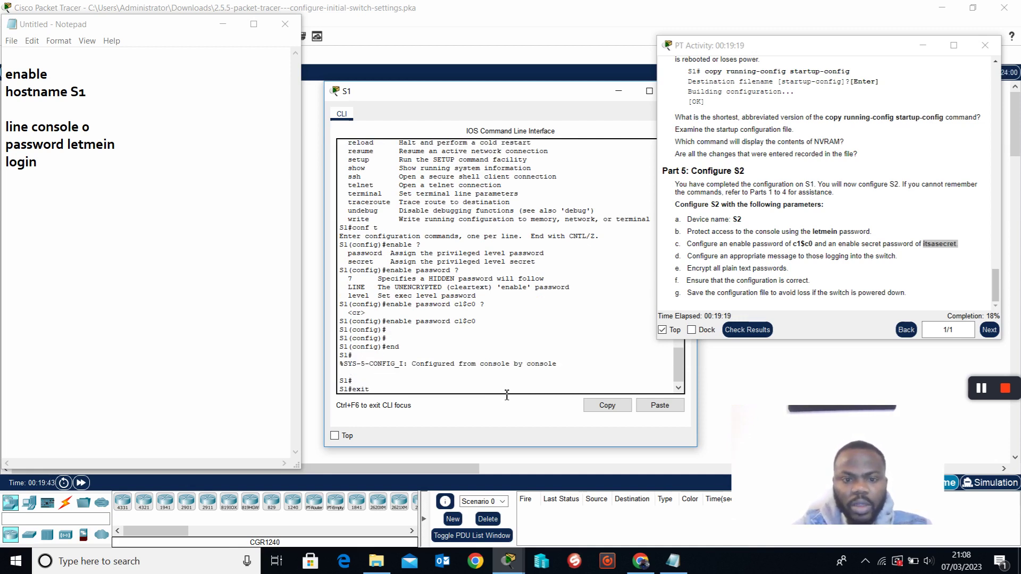
Log out and back in, then run enable and supply the enable password to reach S1#.
{"action": "key", "text": "Return"}
{"action": "key", "text": "Return"}
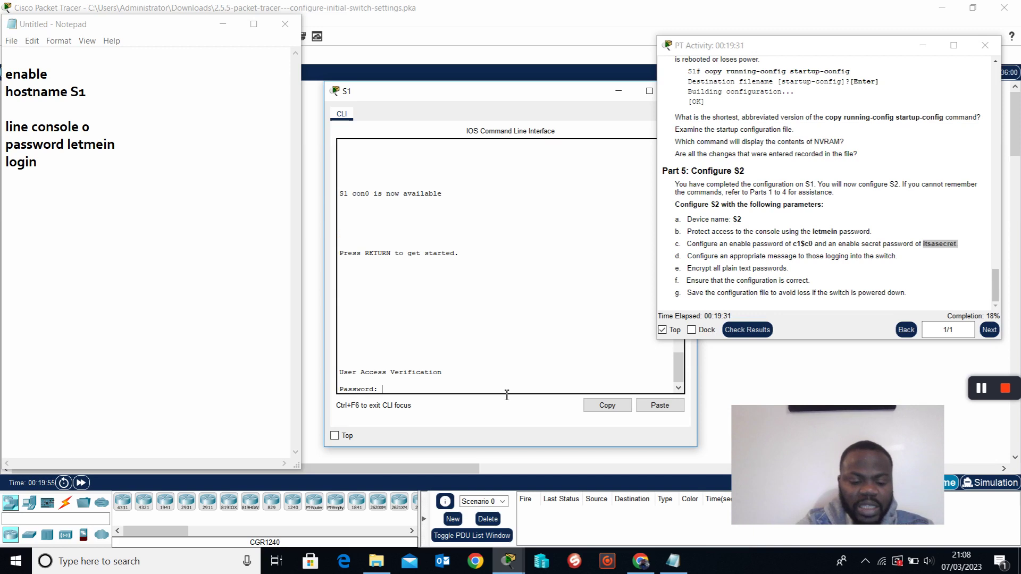
{"action": "key", "text": "Return"}
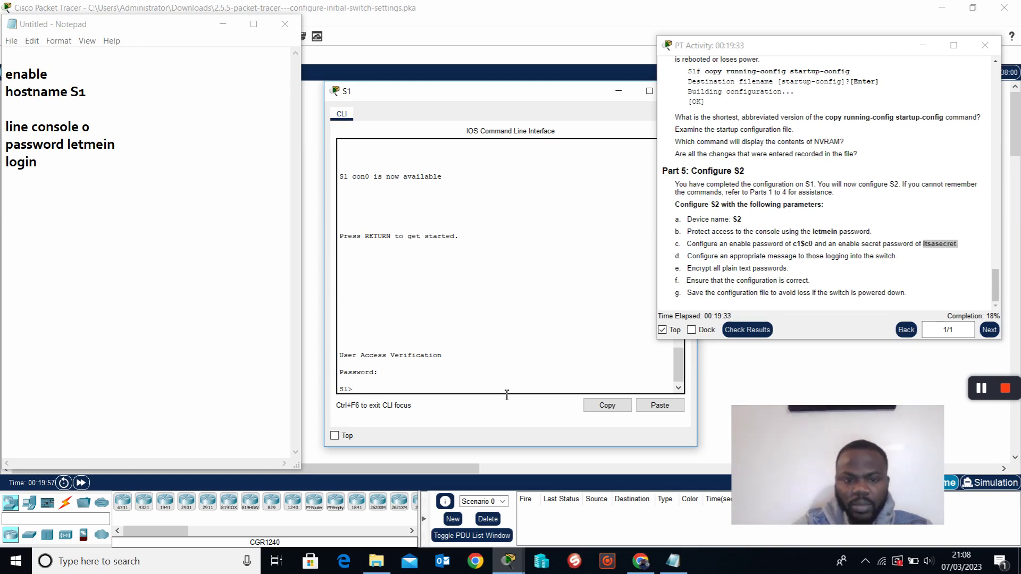
{"action": "type", "text": "enabl"}
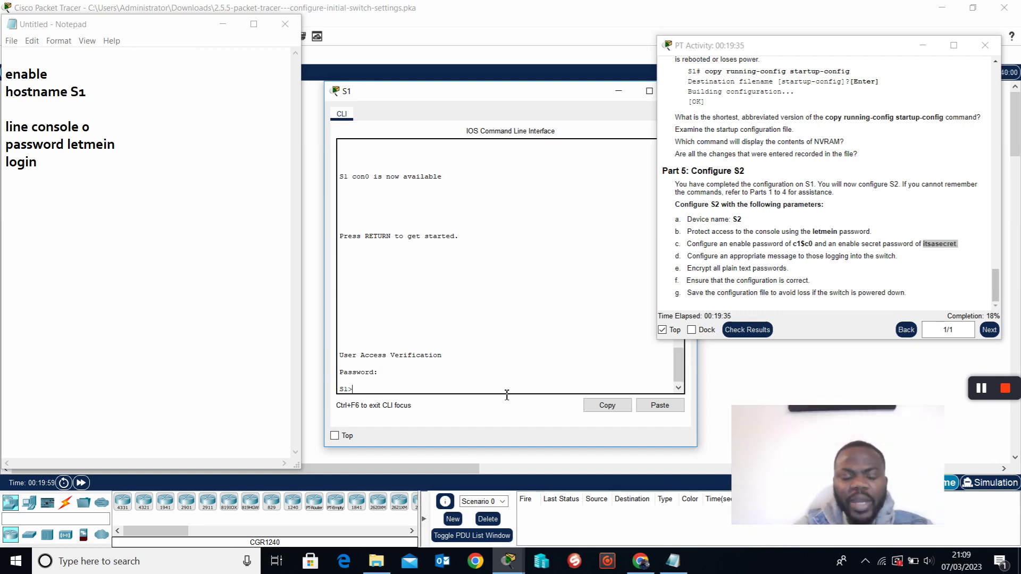
{"action": "type", "text": "e"}
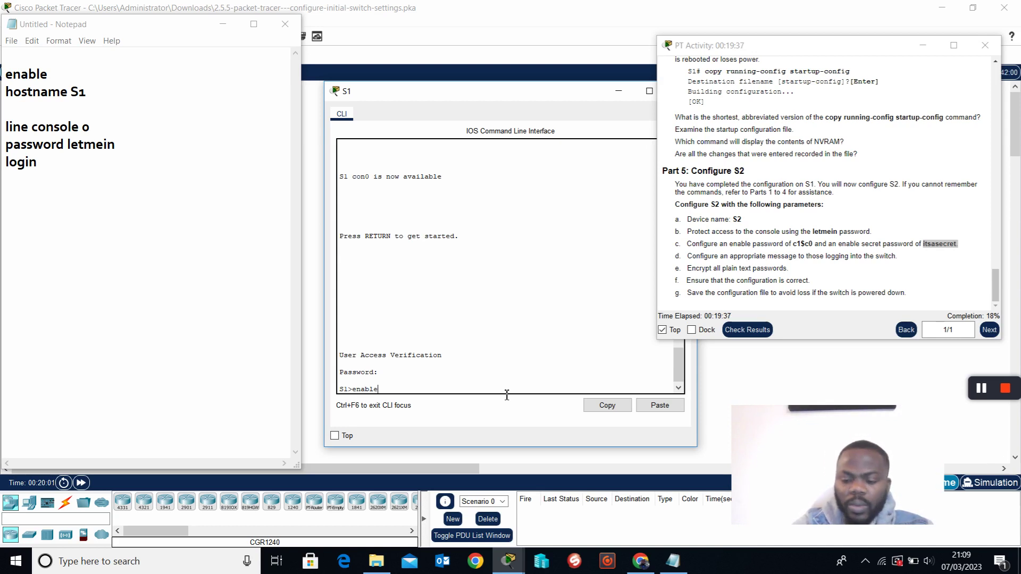
{"action": "key", "text": "Return"}
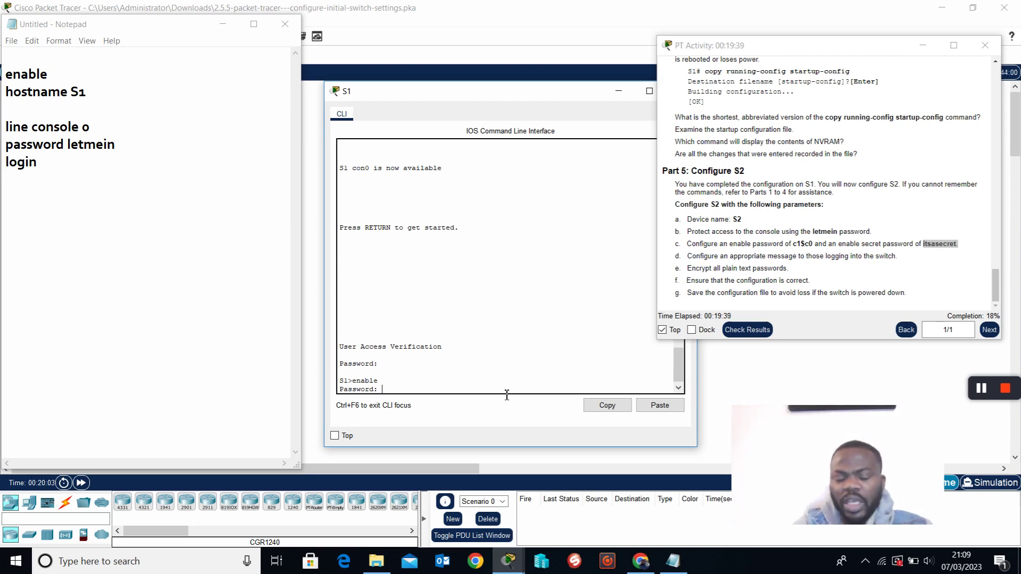
{"action": "left_click_drag", "start_coordinate": [389, 385], "coordinate": [343, 389]}
{"action": "left_click", "coordinate": [395, 392]}
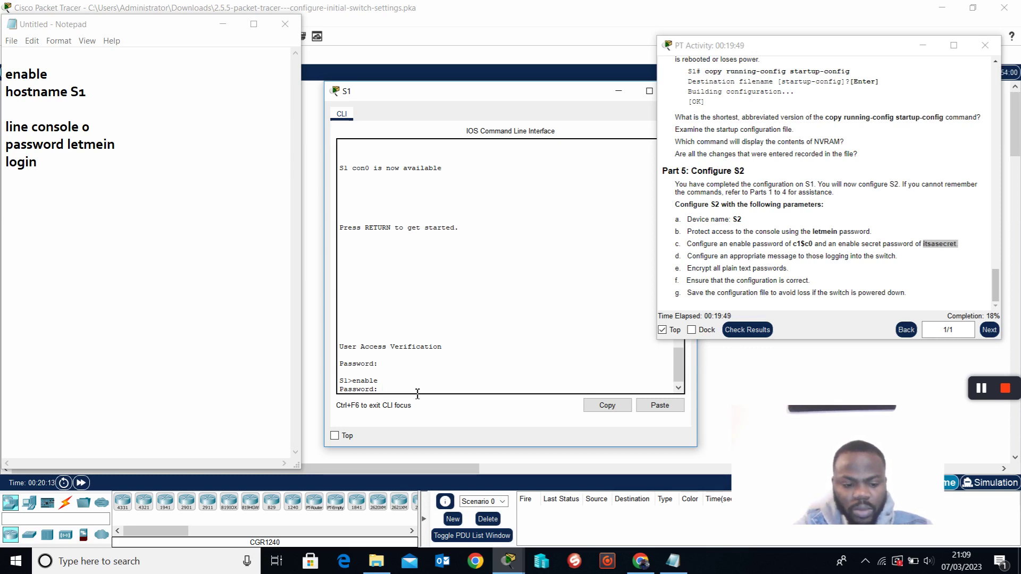
{"action": "key", "text": "Return"}
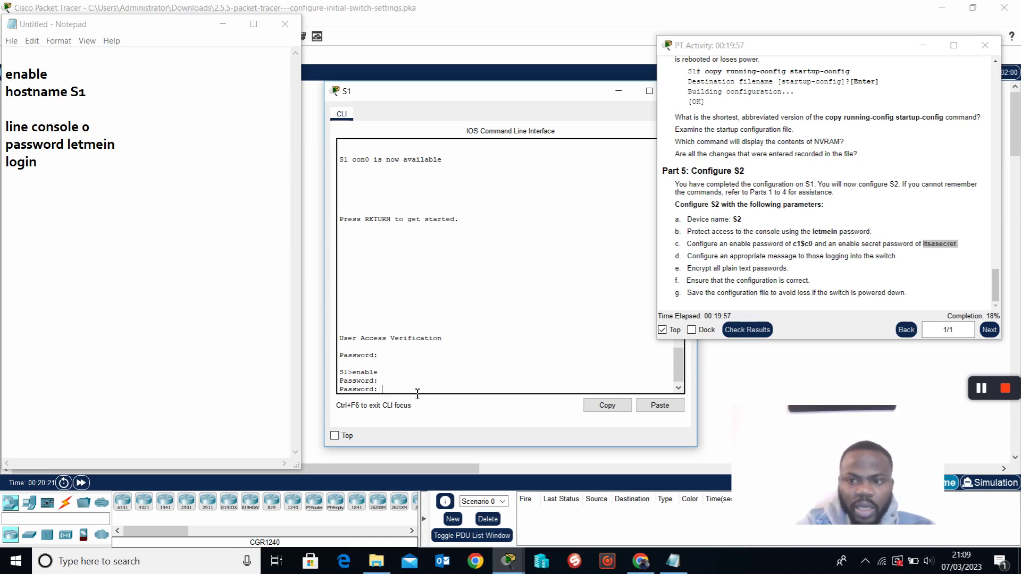
{"action": "key", "text": "Return"}
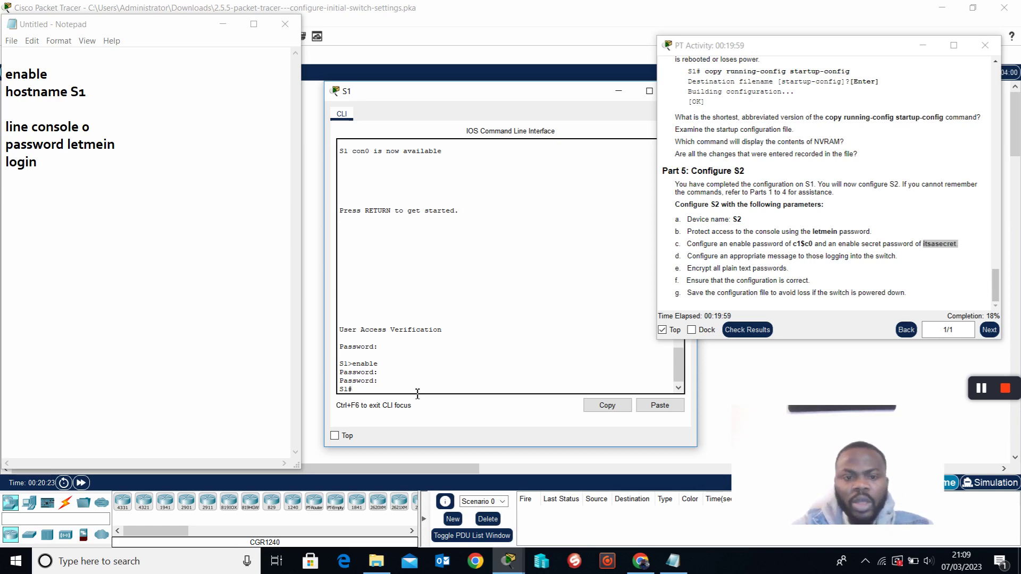
{"action": "key", "text": "Return"}
{"action": "key", "text": "Return"}
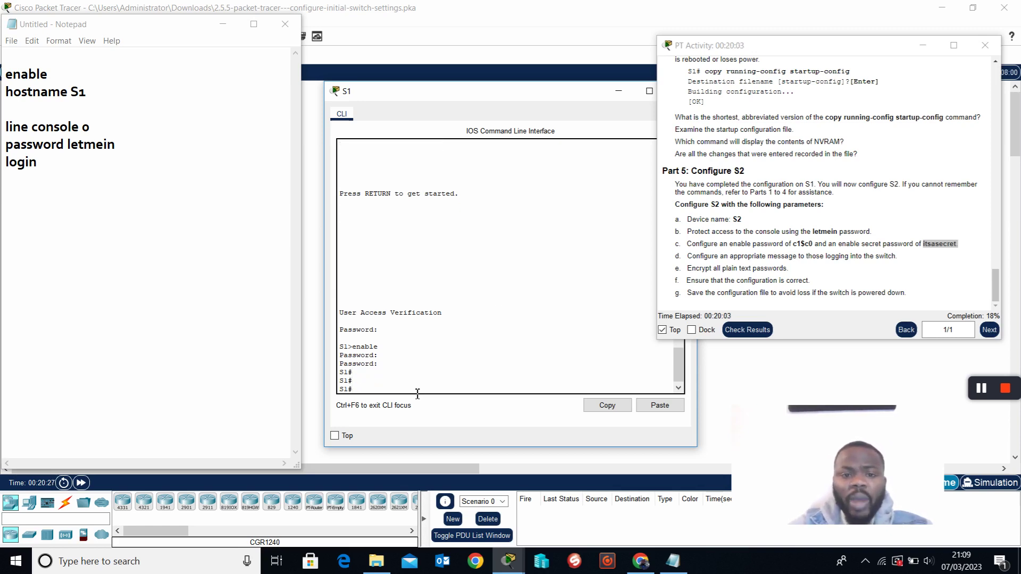
{"action": "scroll", "coordinate": [491, 315], "scroll_direction": "up", "scroll_amount": 15}
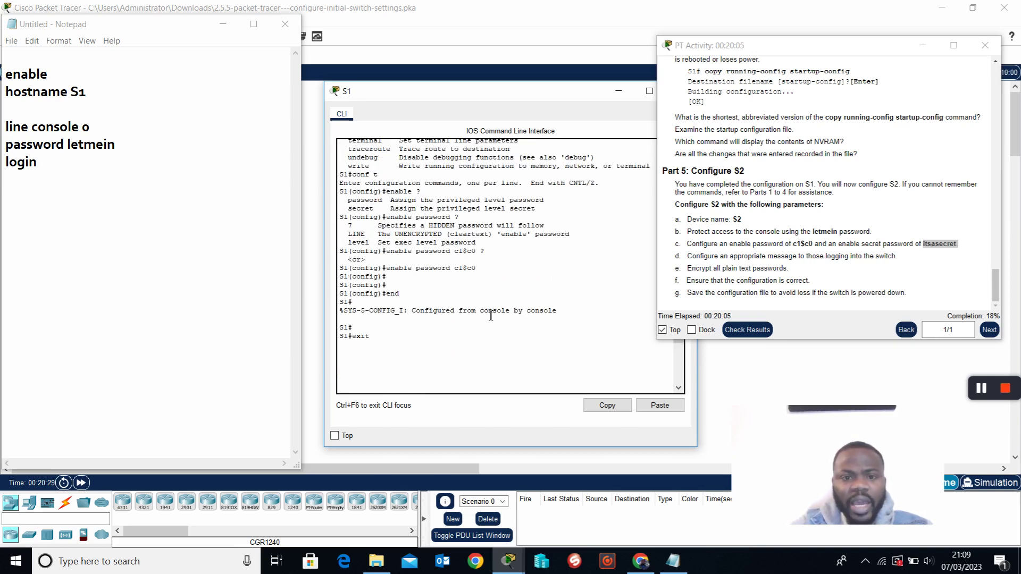
{"action": "left_click_drag", "start_coordinate": [388, 273], "coordinate": [484, 276]}
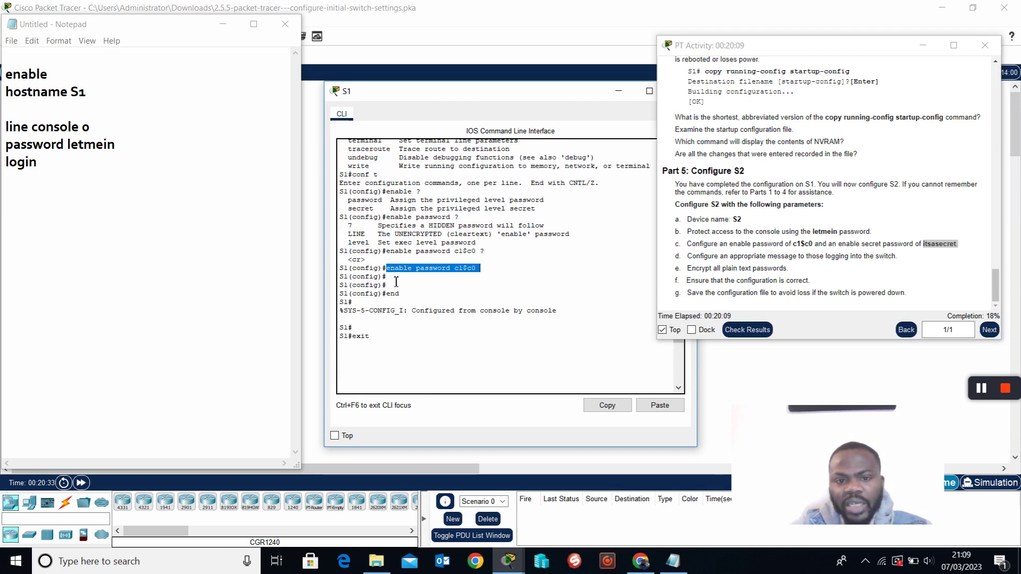
{"action": "scroll", "coordinate": [436, 298], "scroll_direction": "up", "scroll_amount": 2}
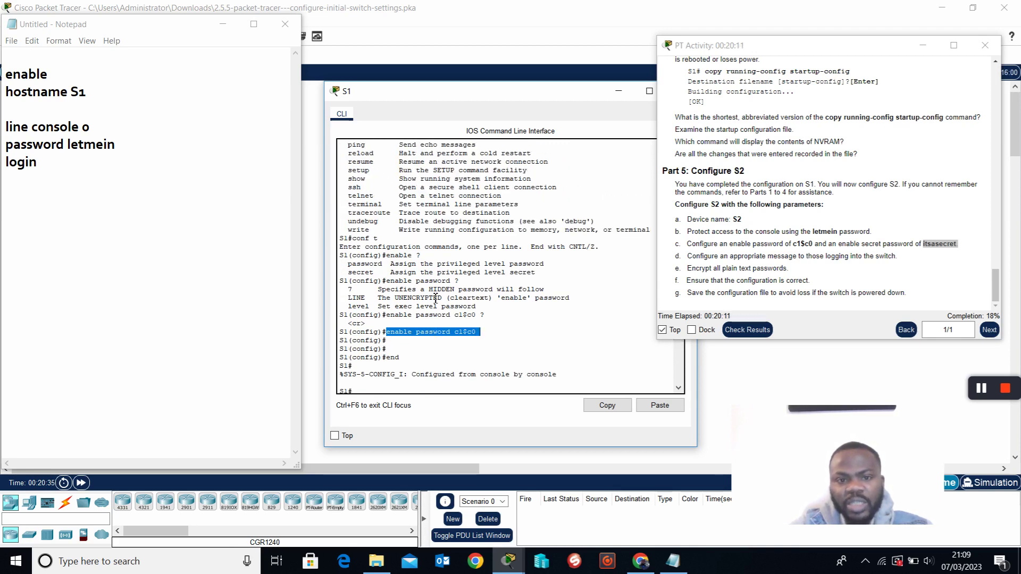
{"action": "scroll", "coordinate": [435, 299], "scroll_direction": "up", "scroll_amount": 4}
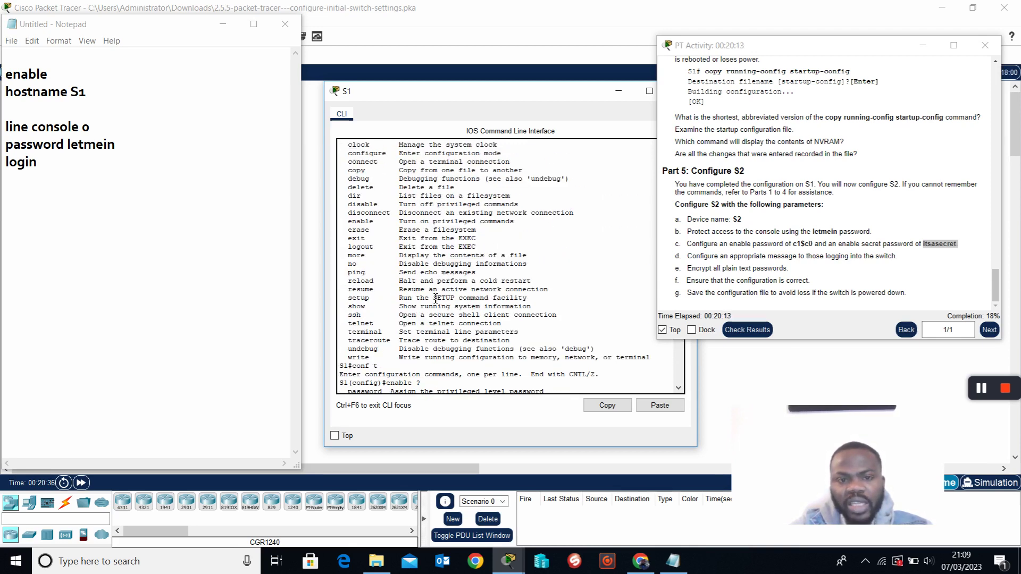
{"action": "scroll", "coordinate": [435, 299], "scroll_direction": "up", "scroll_amount": 6}
{"action": "scroll", "coordinate": [436, 298], "scroll_direction": "down", "scroll_amount": 15}
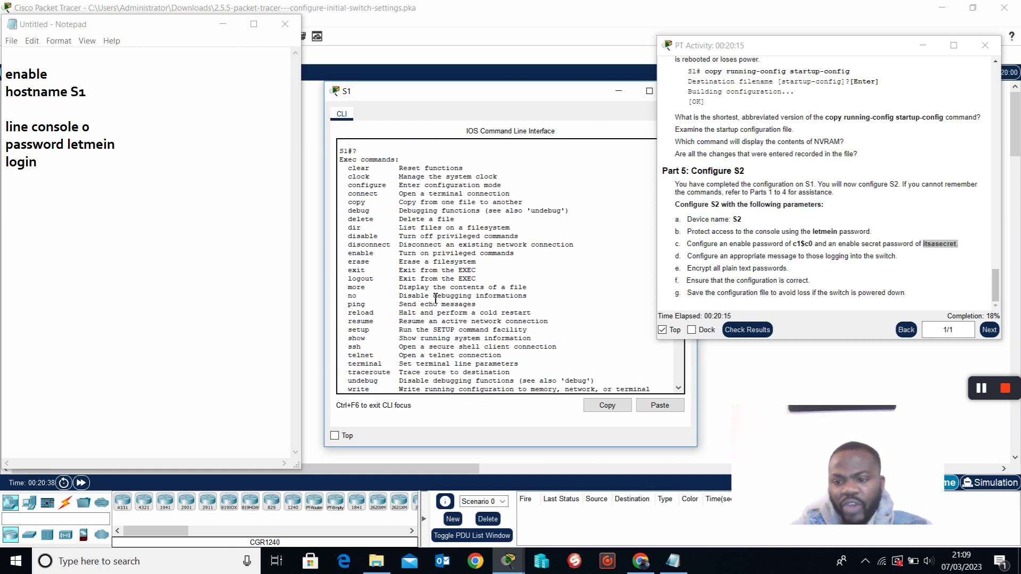
{"action": "scroll", "coordinate": [436, 298], "scroll_direction": "down", "scroll_amount": 1}
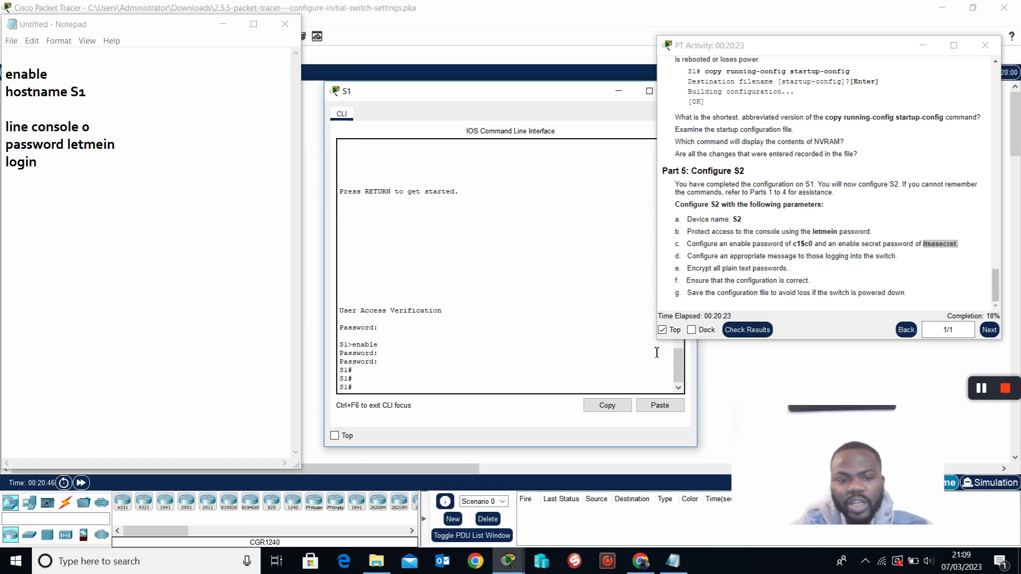
From global configuration mode (conf t), give S1 an enable secret with the required secret value.
{"action": "type", "text": "en"}
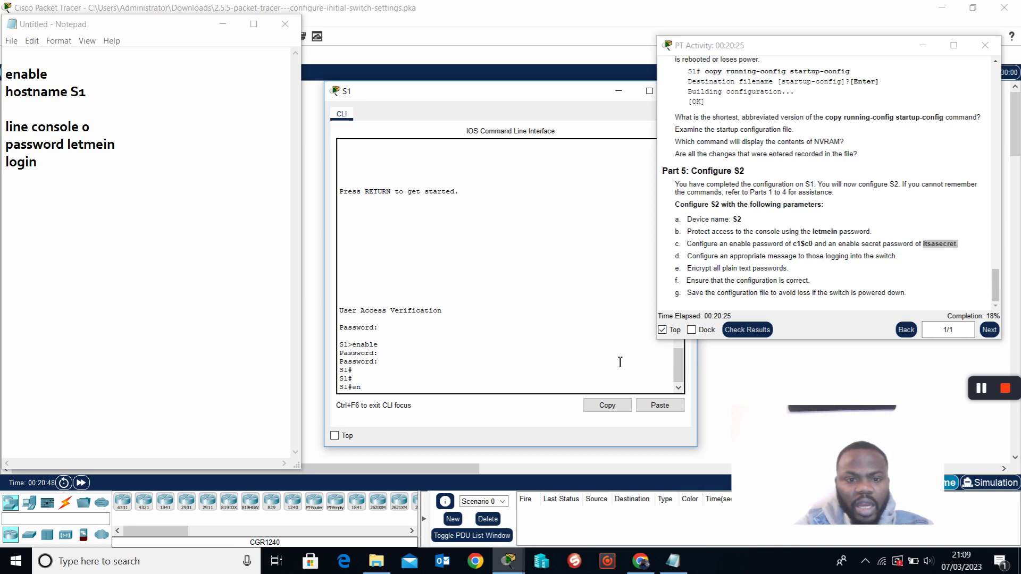
{"action": "key", "text": "BackSpace"}
{"action": "key", "text": "BackSpace"}
{"action": "type", "text": "conf t"}
{"action": "key", "text": "Return"}
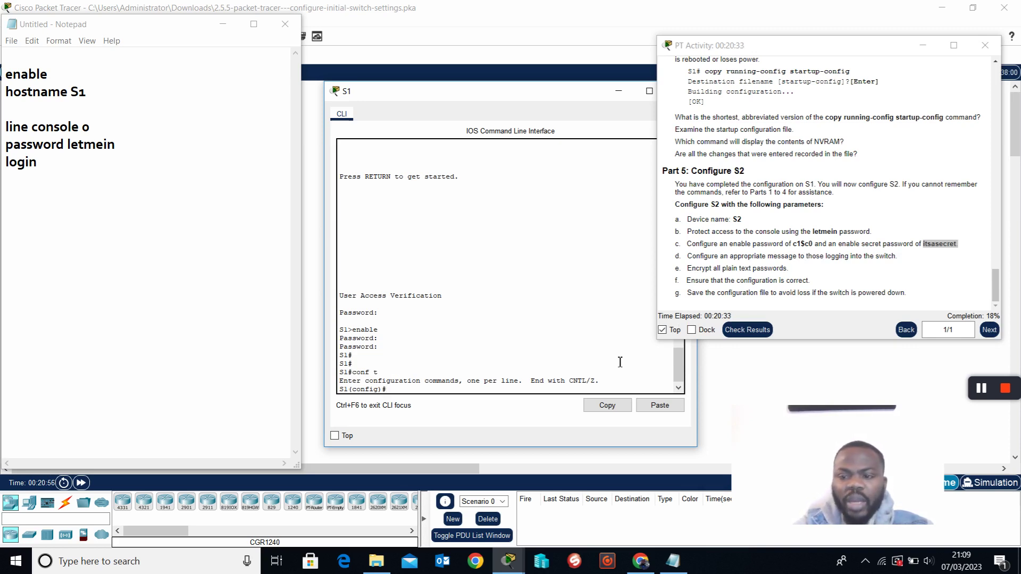
{"action": "type", "text": "enable "}
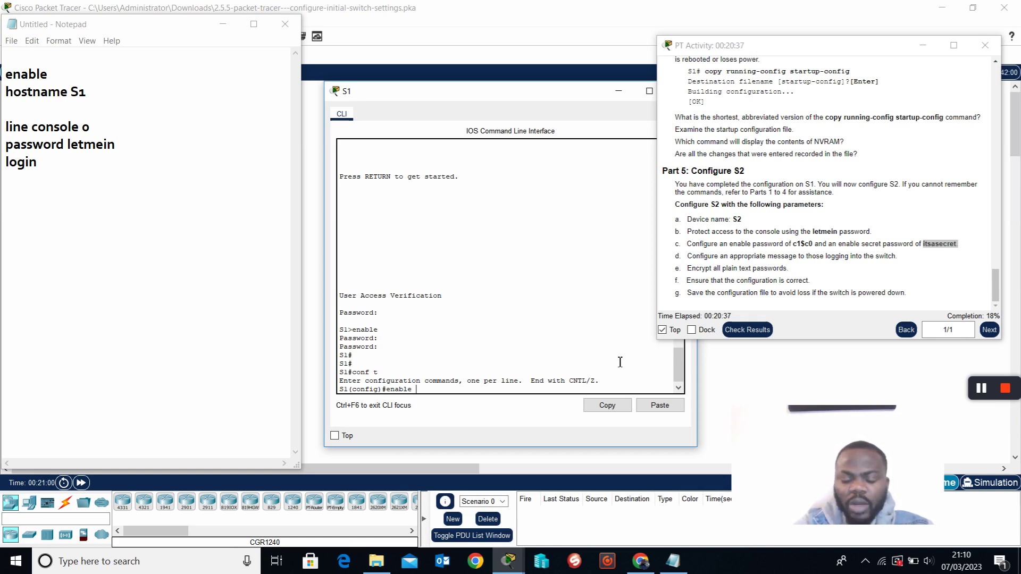
{"action": "type", "text": "?"}
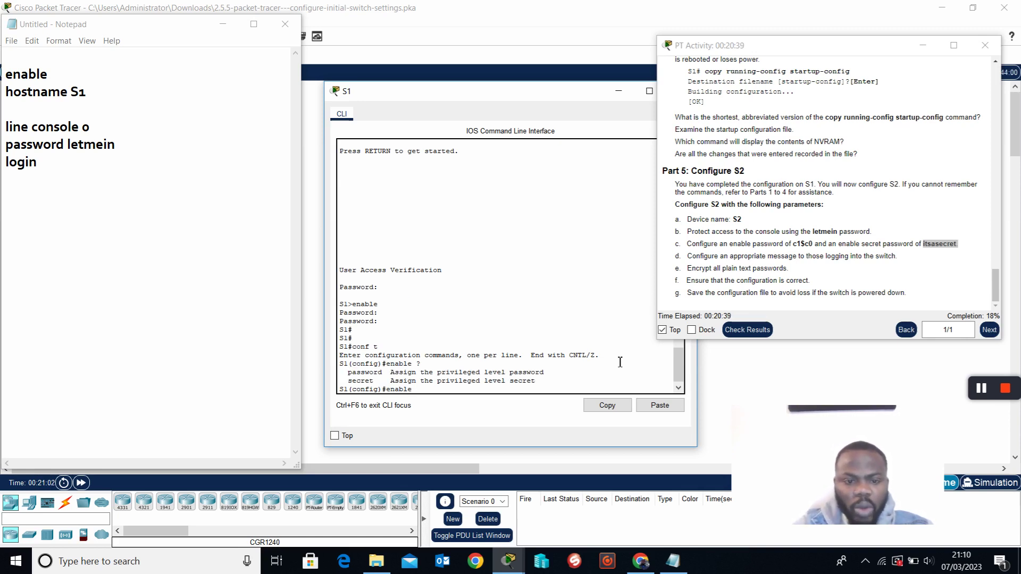
{"action": "type", "text": "secr"}
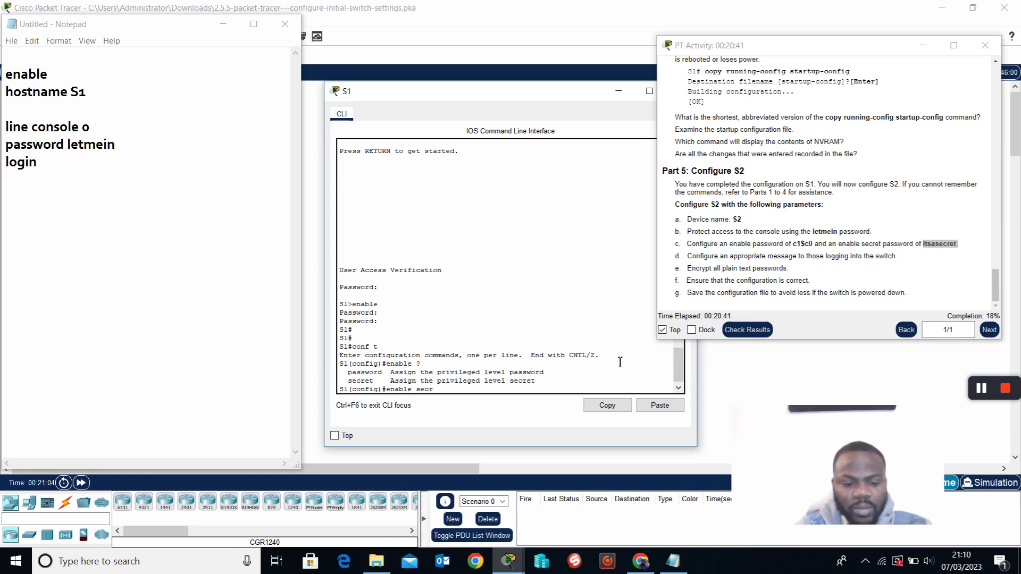
{"action": "type", "text": "et "}
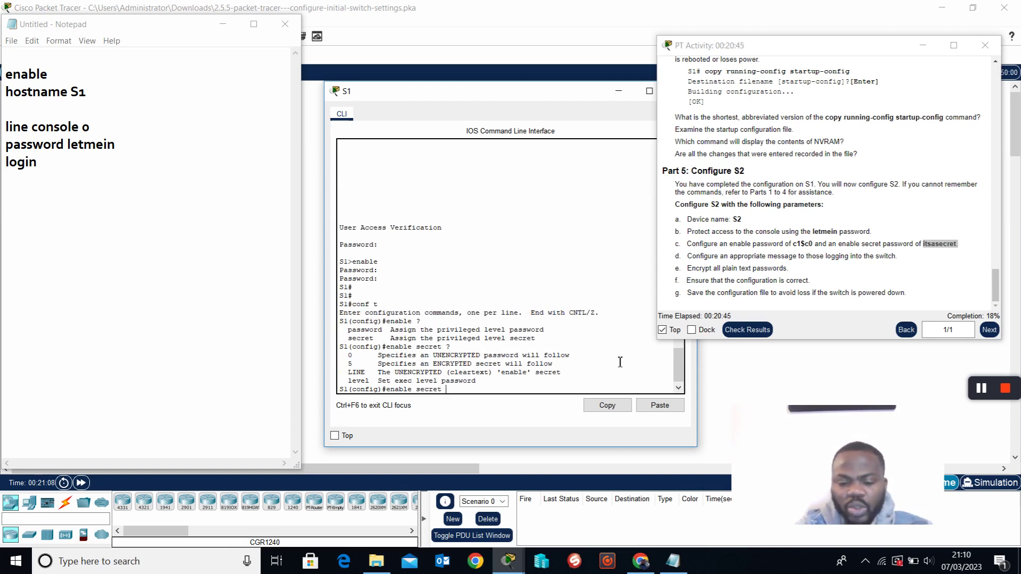
{"action": "type", "text": "?itsa"}
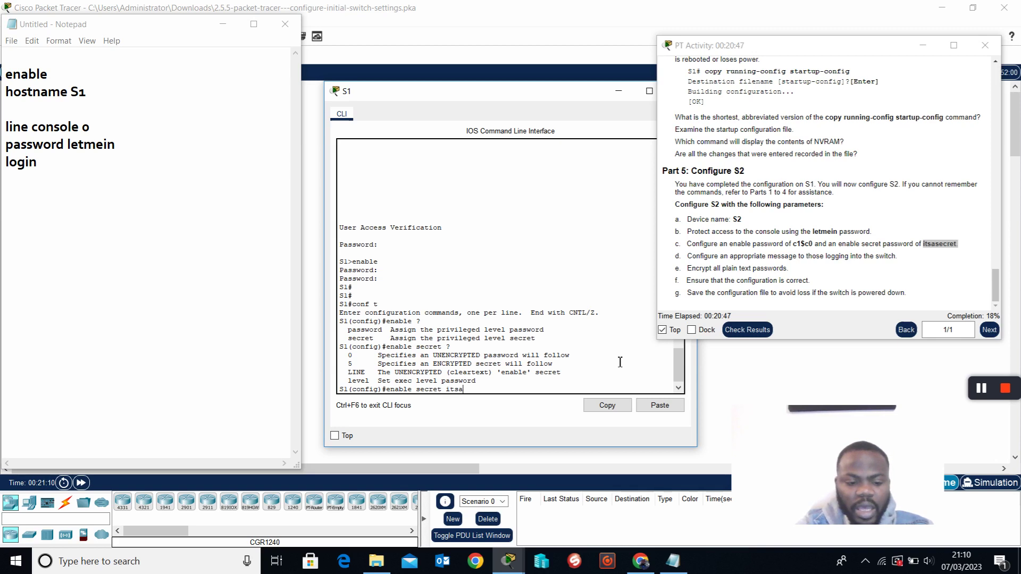
{"action": "type", "text": "secret"}
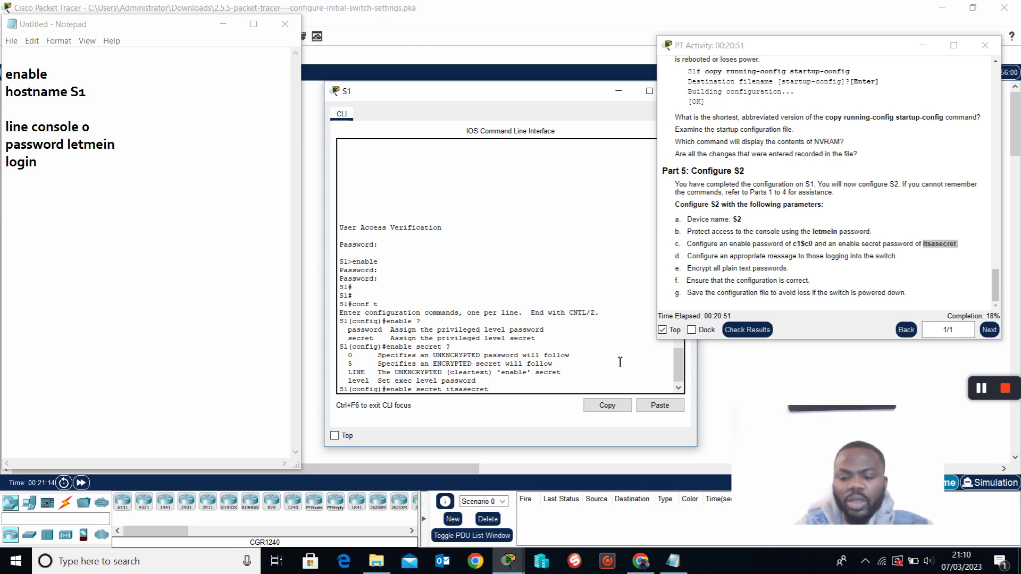
{"action": "key", "text": "Return"}
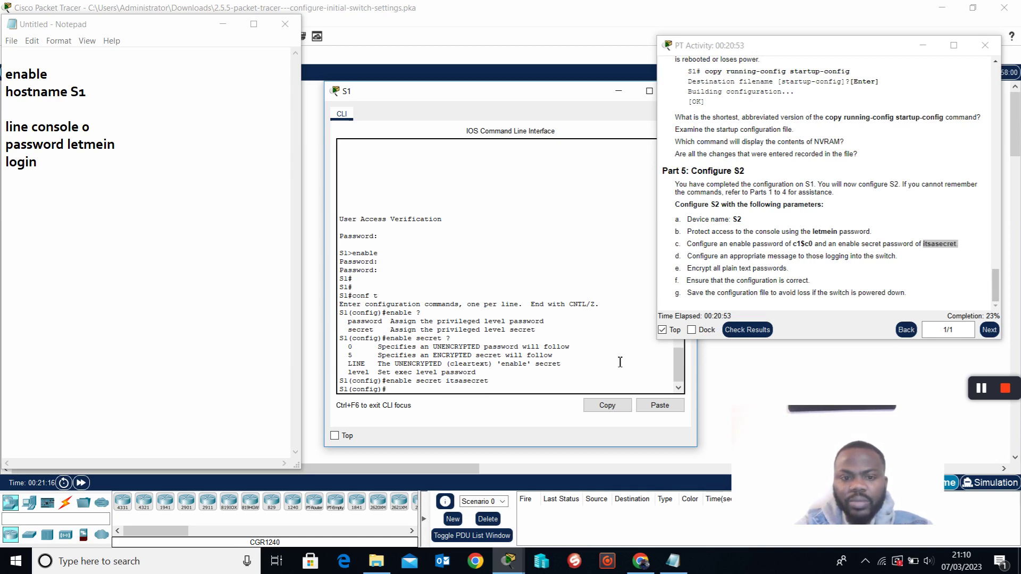
{"action": "key", "text": "Return"}
{"action": "key", "text": "Return"}
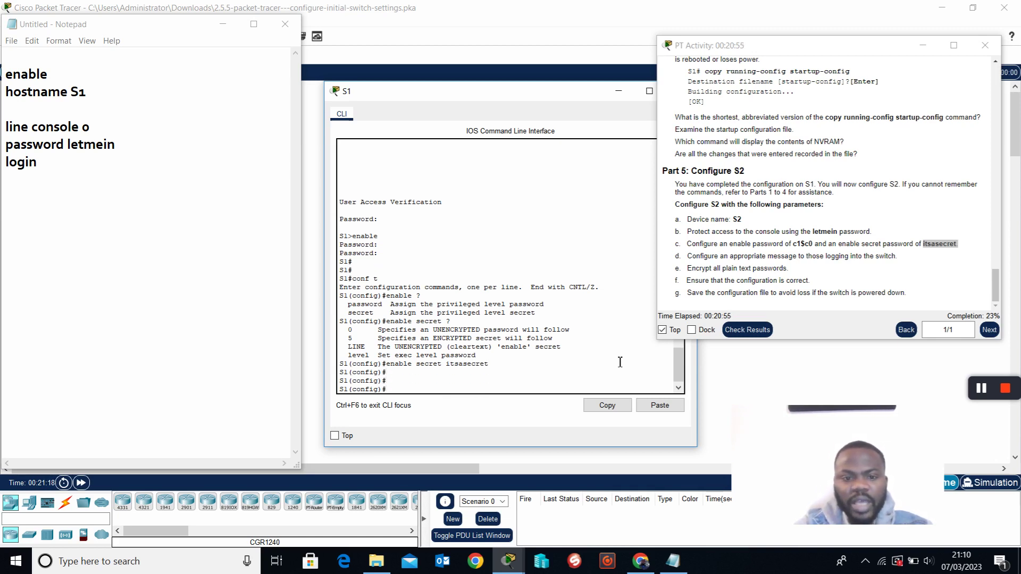
Note the 'enable password' and 'enable secret' commands, with their required values, in Notepad.
{"action": "left_click", "coordinate": [85, 168]}
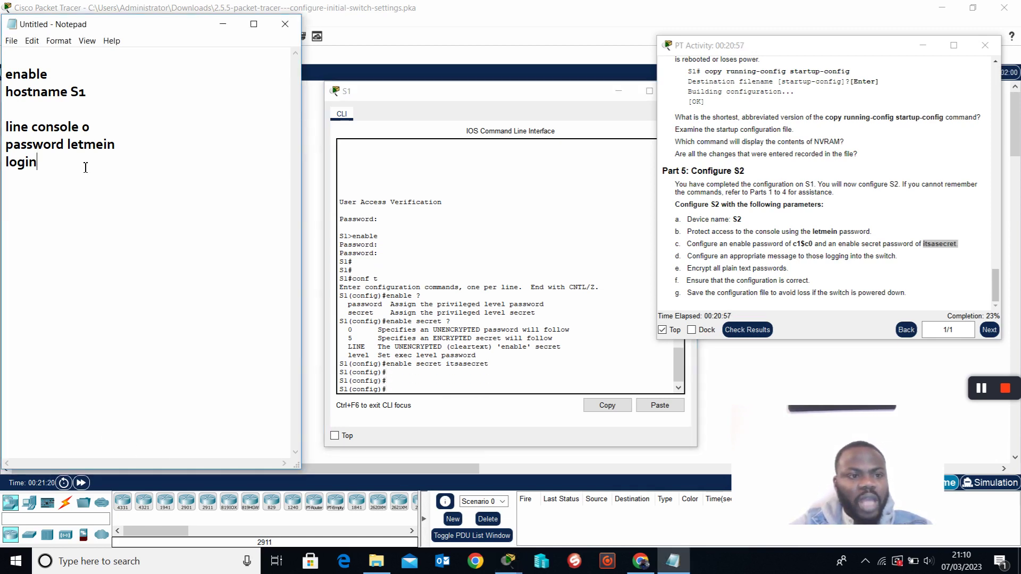
{"action": "key", "text": "Return"}
{"action": "key", "text": "Return"}
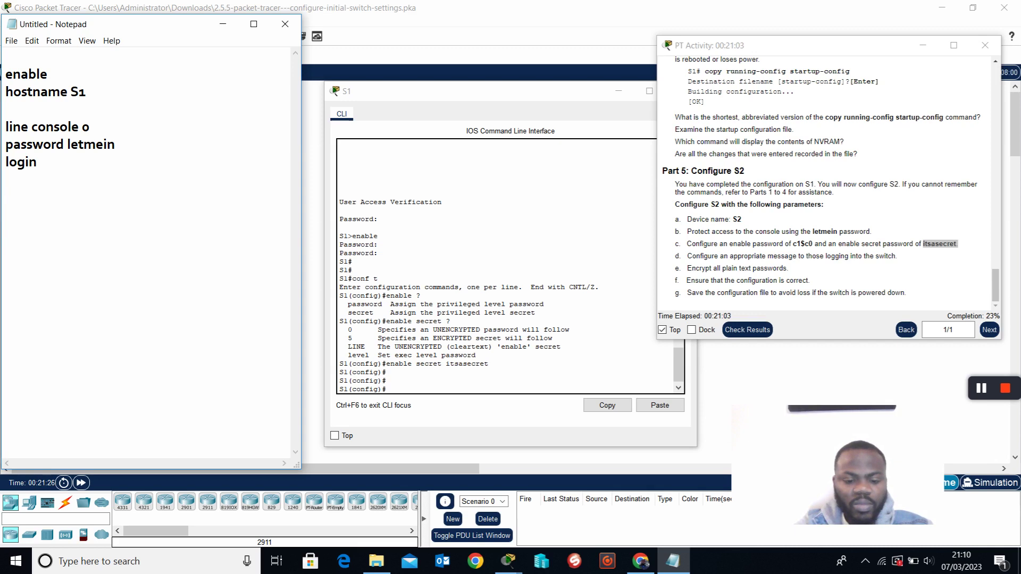
{"action": "type", "text": "enable passw"}
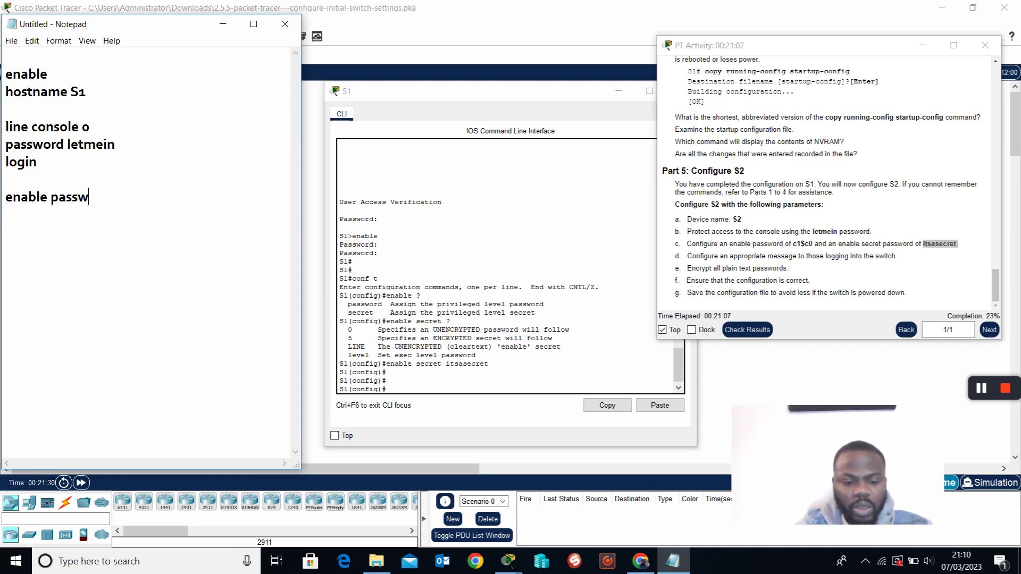
{"action": "type", "text": "ord c1$c0"}
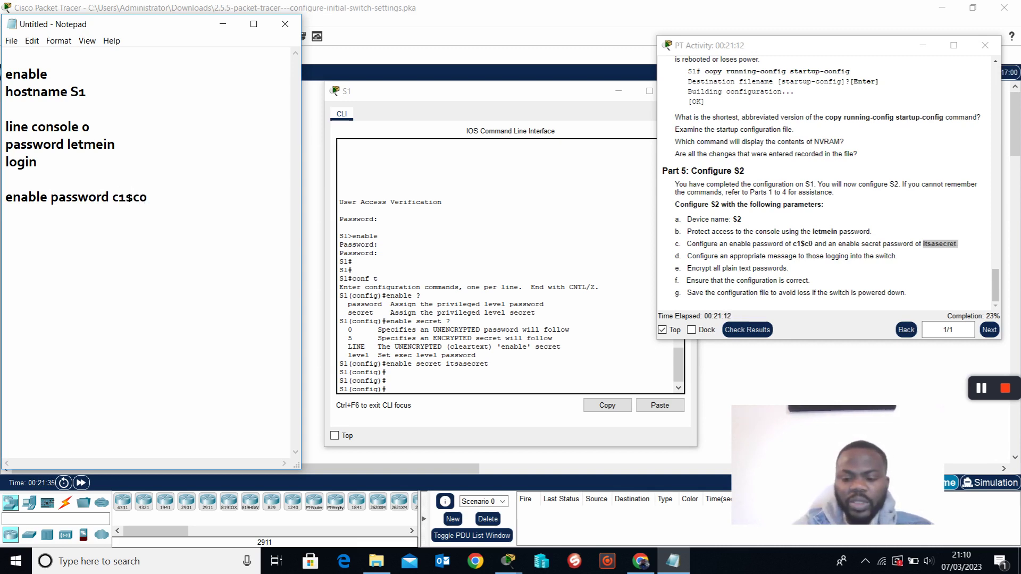
{"action": "key", "text": "Return"}
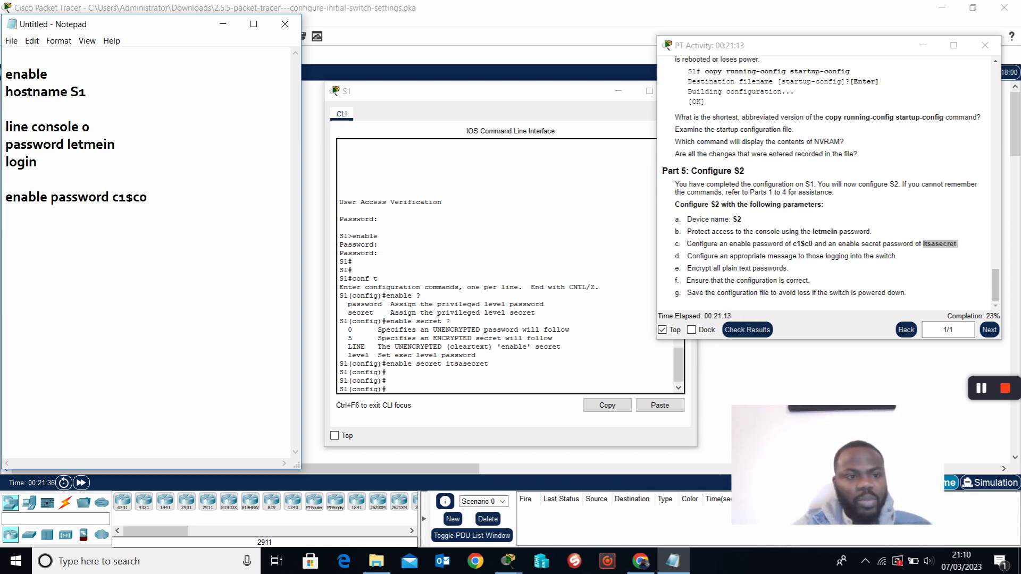
{"action": "type", "text": "en"}
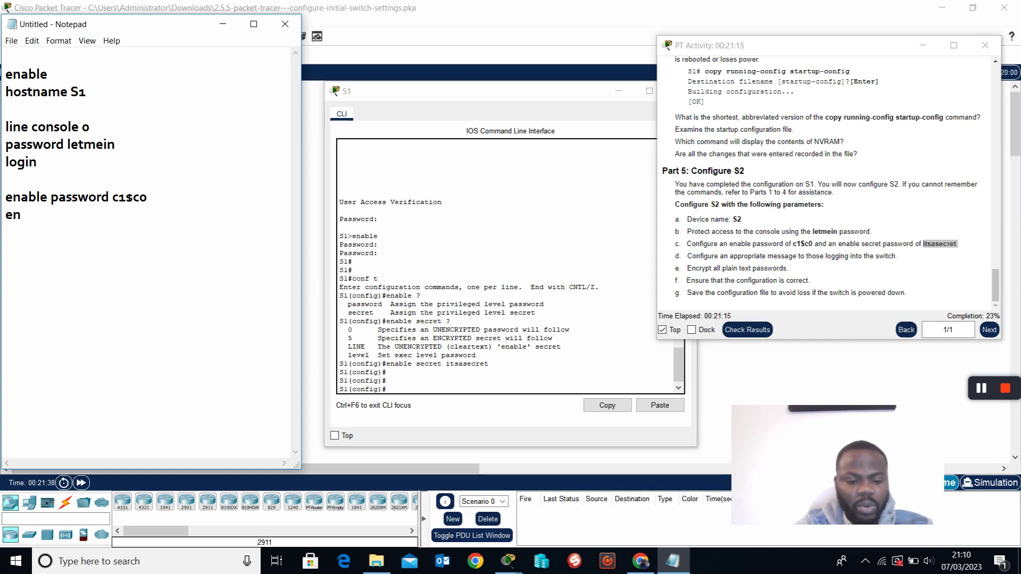
{"action": "type", "text": "able s"}
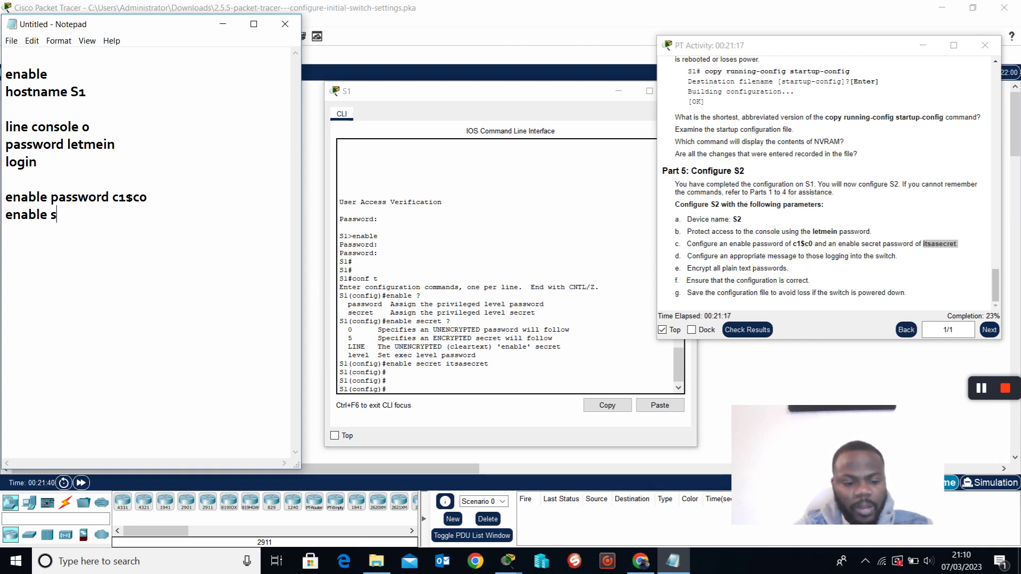
{"action": "type", "text": "ecret "}
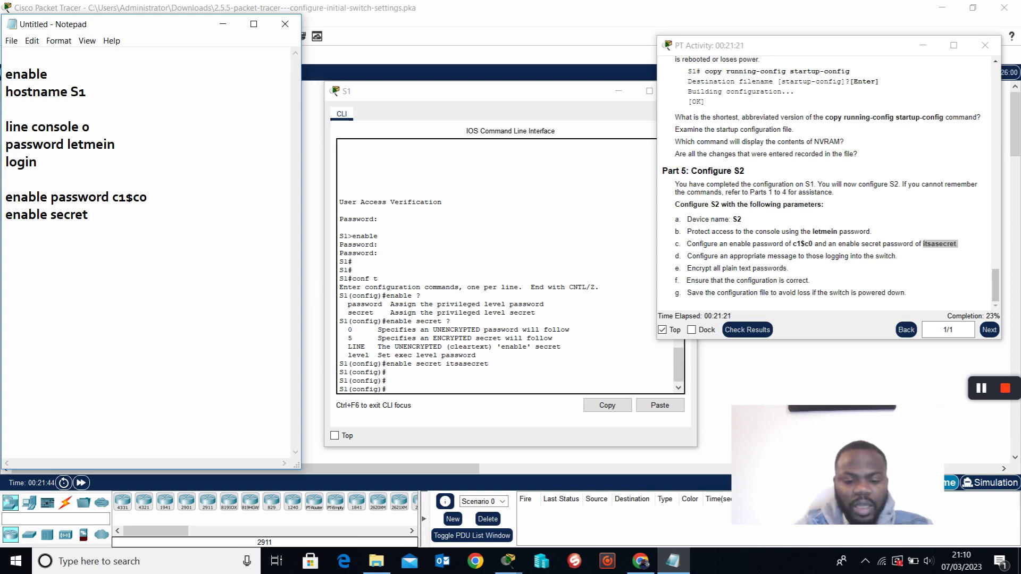
{"action": "type", "text": "itsase"}
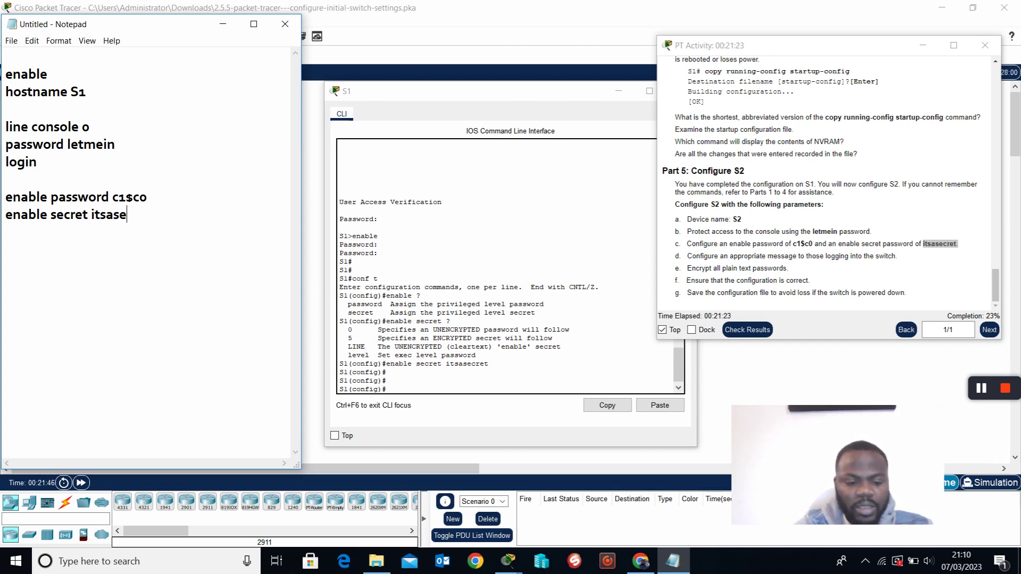
{"action": "type", "text": "cret"}
Leave configuration mode with end and log S1 out of the console session with exit.
{"action": "key", "text": "Return"}
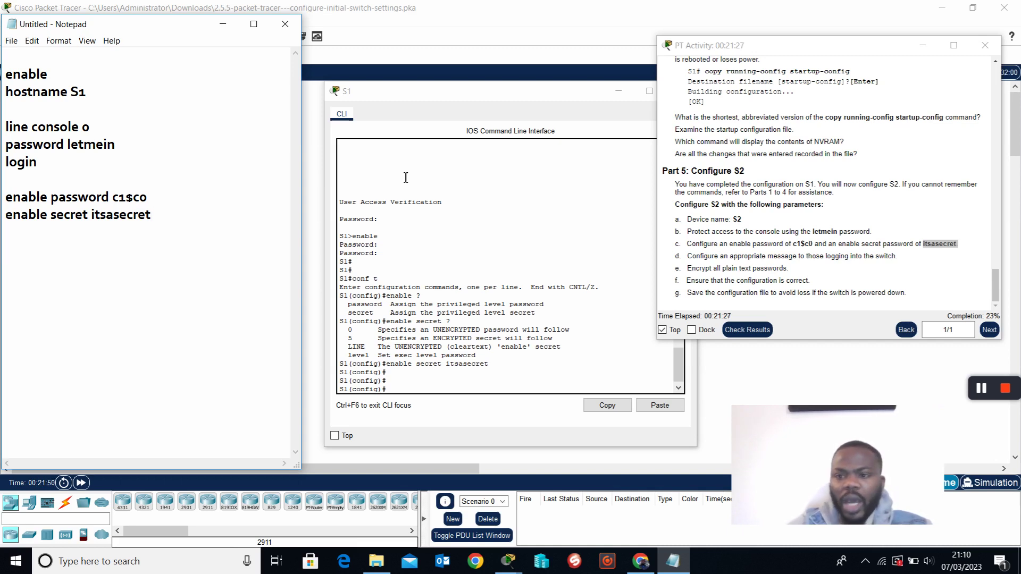
{"action": "left_click_drag", "start_coordinate": [674, 244], "coordinate": [965, 248]}
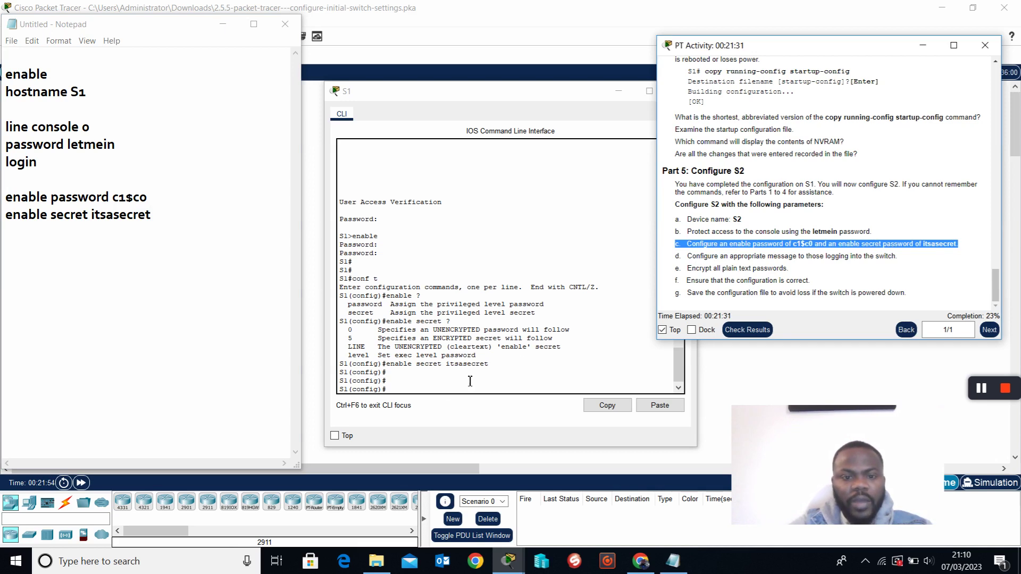
{"action": "left_click", "coordinate": [404, 396]}
{"action": "type", "text": "end"}
{"action": "key", "text": "Return"}
{"action": "key", "text": "Return"}
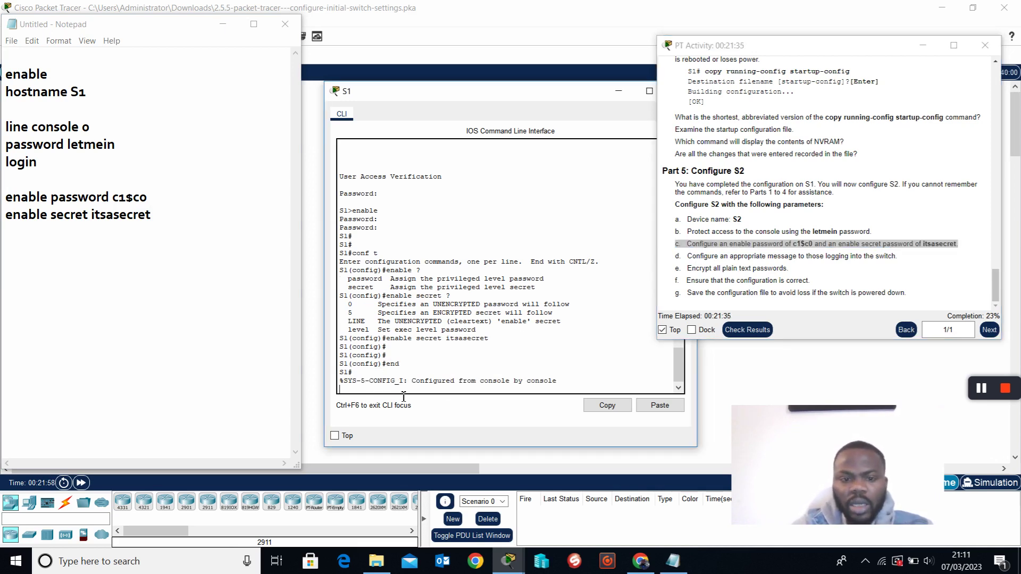
{"action": "type", "text": "exit"}
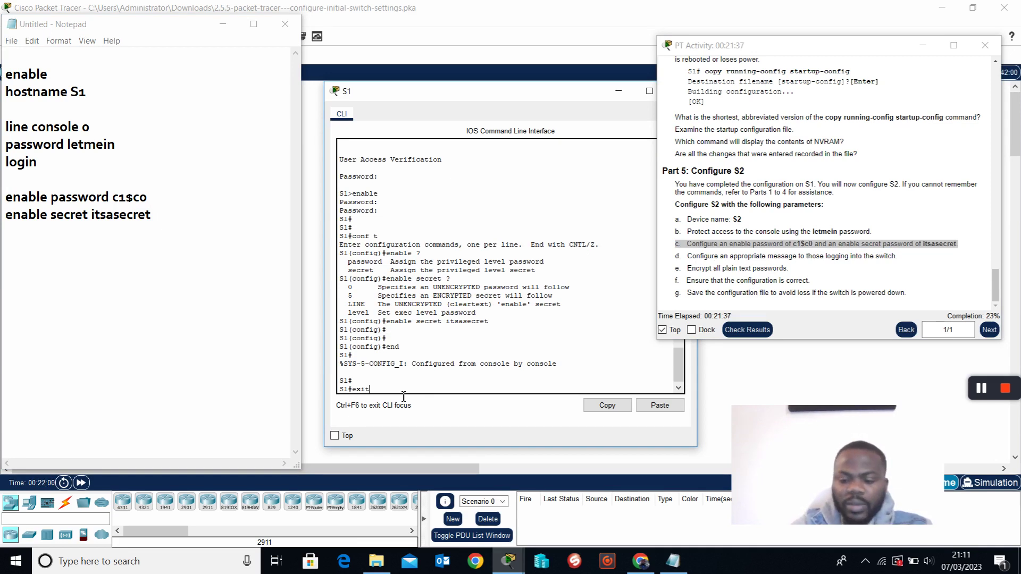
{"action": "key", "text": "Return"}
{"action": "key", "text": "Return"}
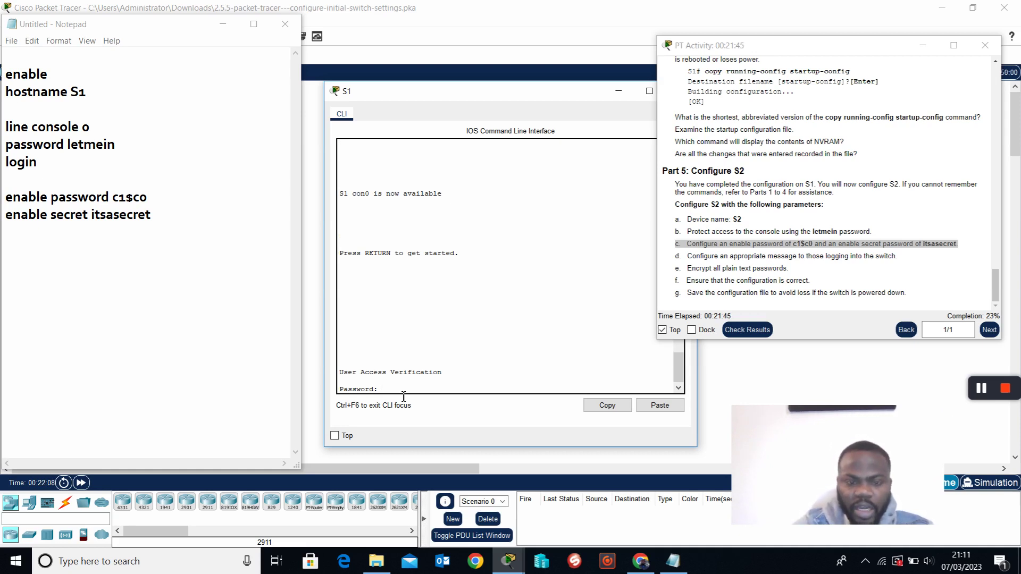
Log back in with the console password and request privileged mode with en.
{"action": "key", "text": "Return"}
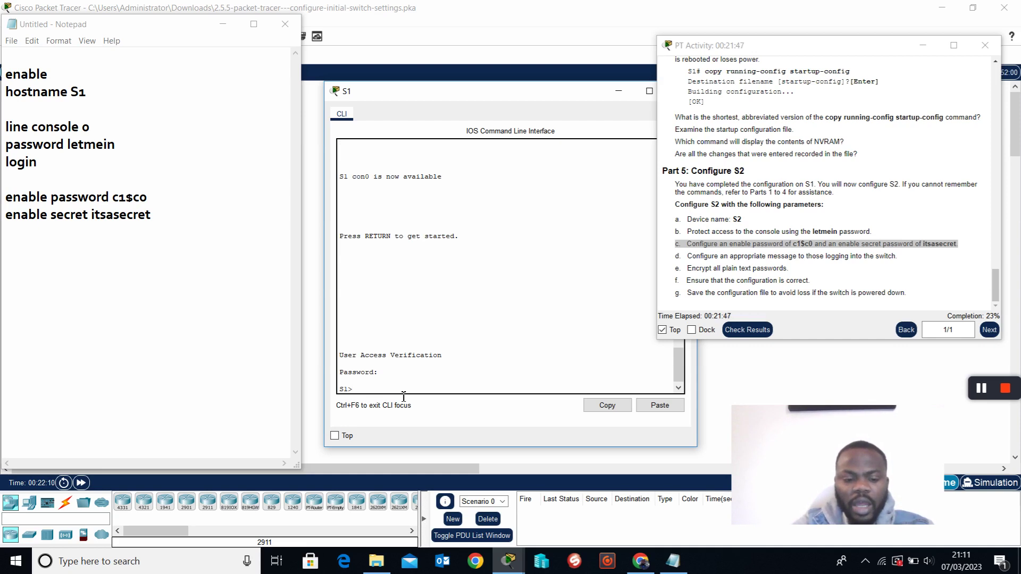
{"action": "type", "text": "en"}
{"action": "key", "text": "Return"}
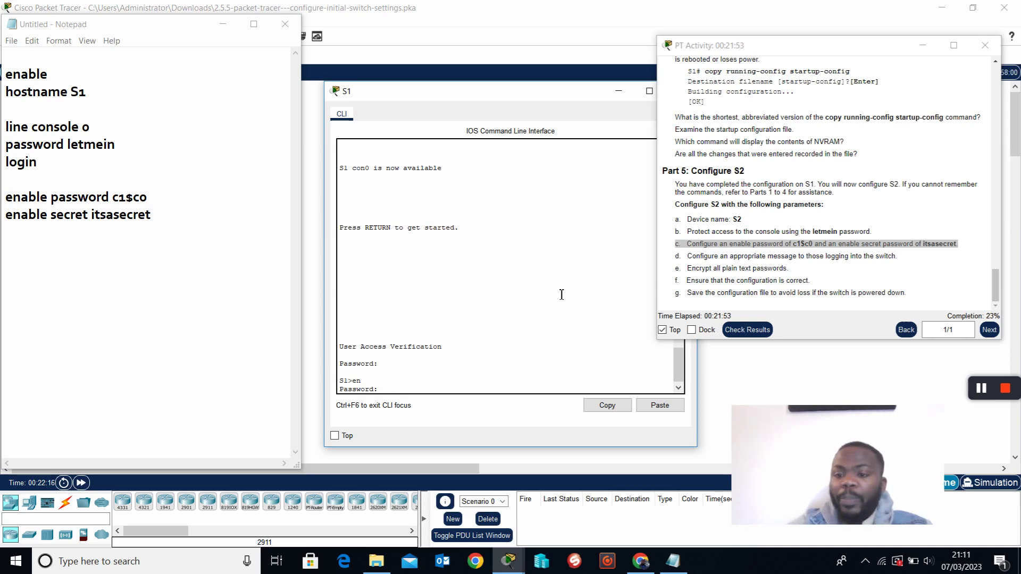
Check the enable password requirement, then enter the enable secret to reach S1#.
{"action": "left_click", "coordinate": [761, 251]}
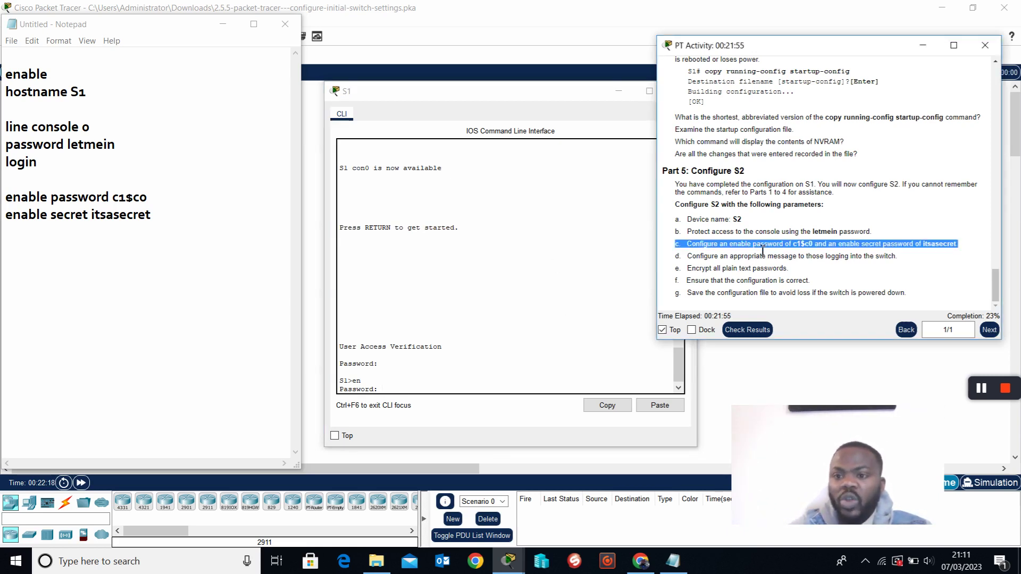
{"action": "left_click_drag", "start_coordinate": [738, 245], "coordinate": [960, 246]}
{"action": "left_click_drag", "start_coordinate": [730, 245], "coordinate": [927, 252]}
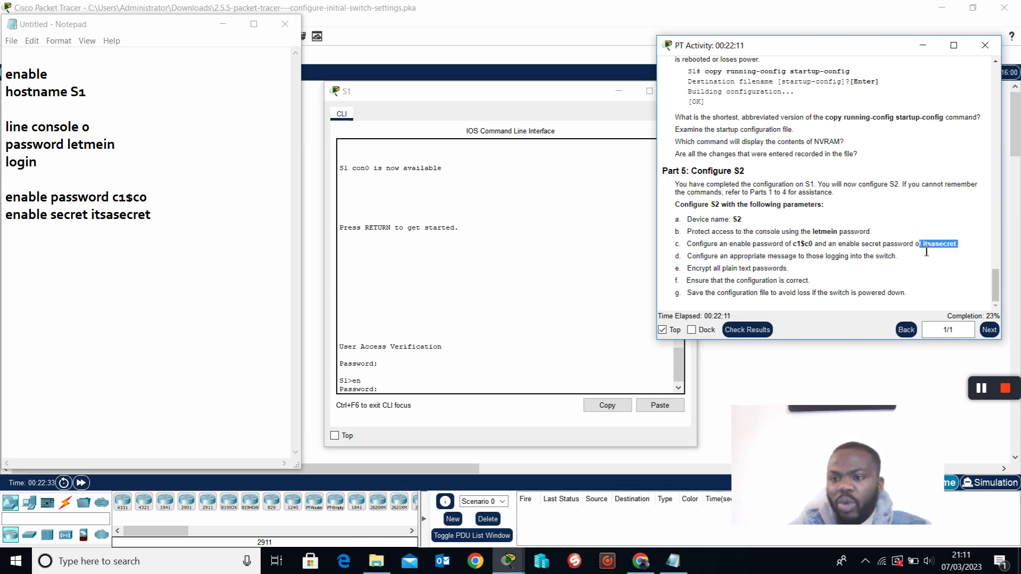
{"action": "left_click", "coordinate": [387, 391]}
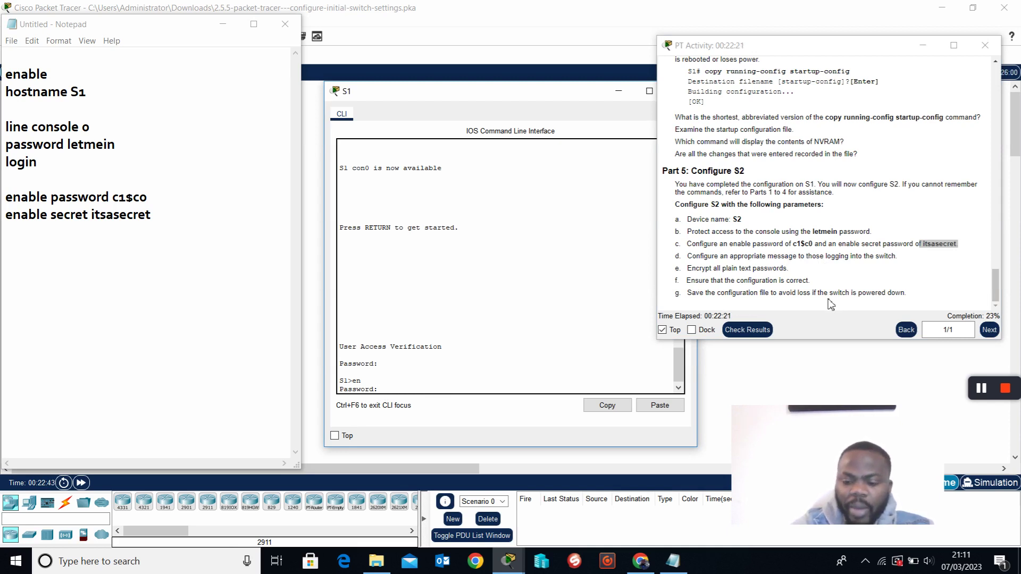
{"action": "key", "text": "Return"}
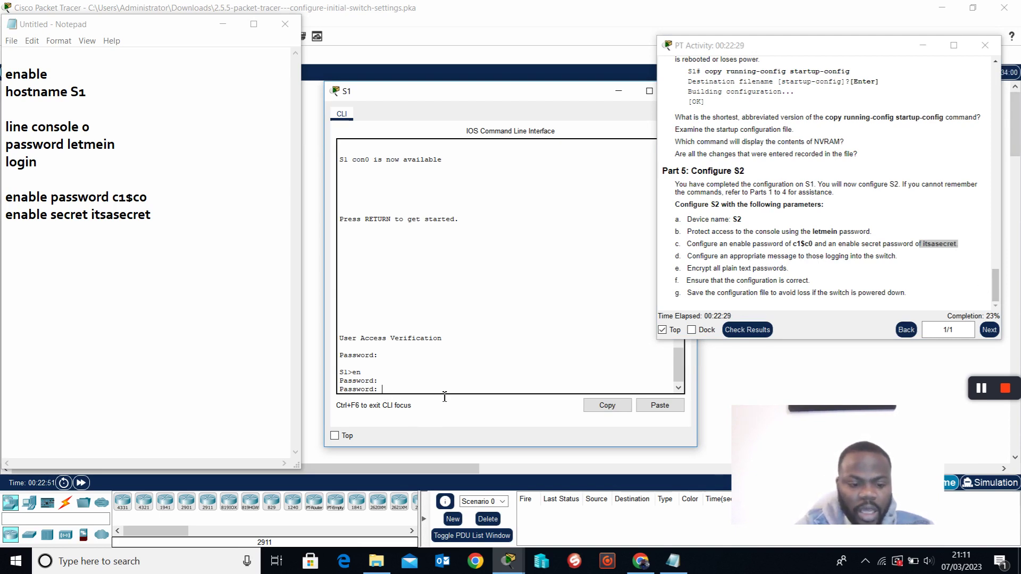
{"action": "key", "text": "Return"}
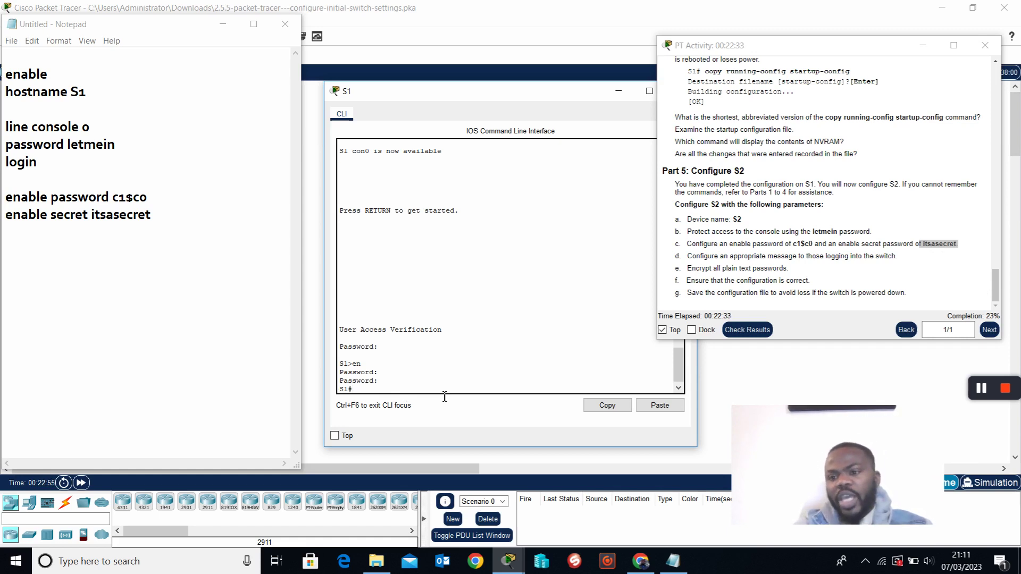
{"action": "key", "text": "Return"}
{"action": "key", "text": "Return"}
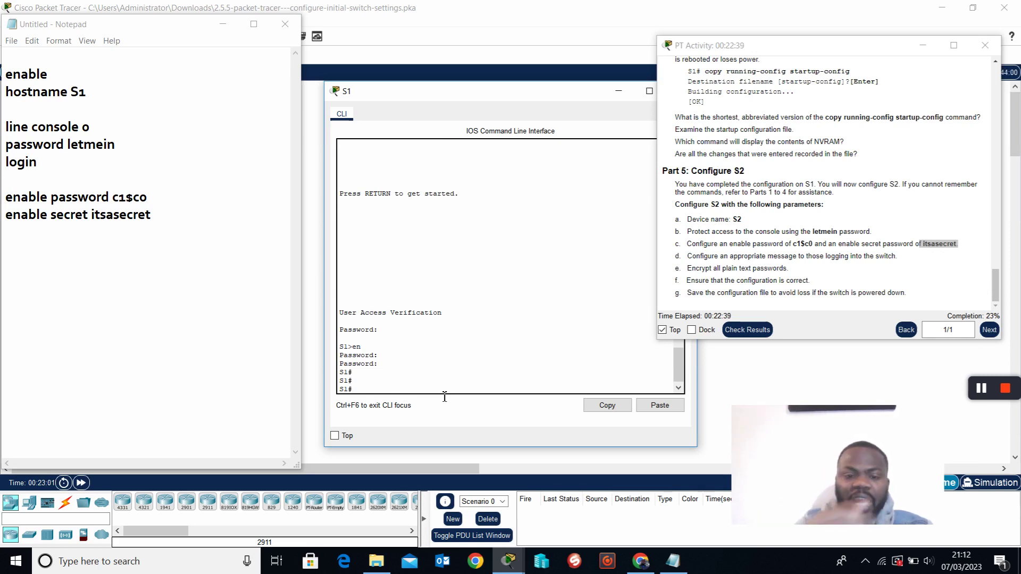
List the show command options and locate the running-config option.
{"action": "type", "text": "sho"}
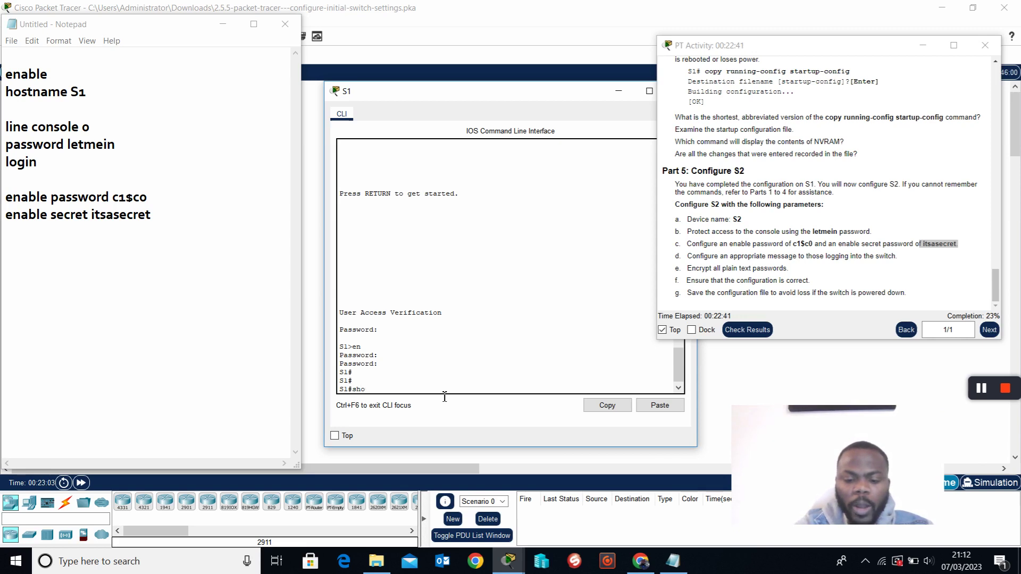
{"action": "type", "text": "w"}
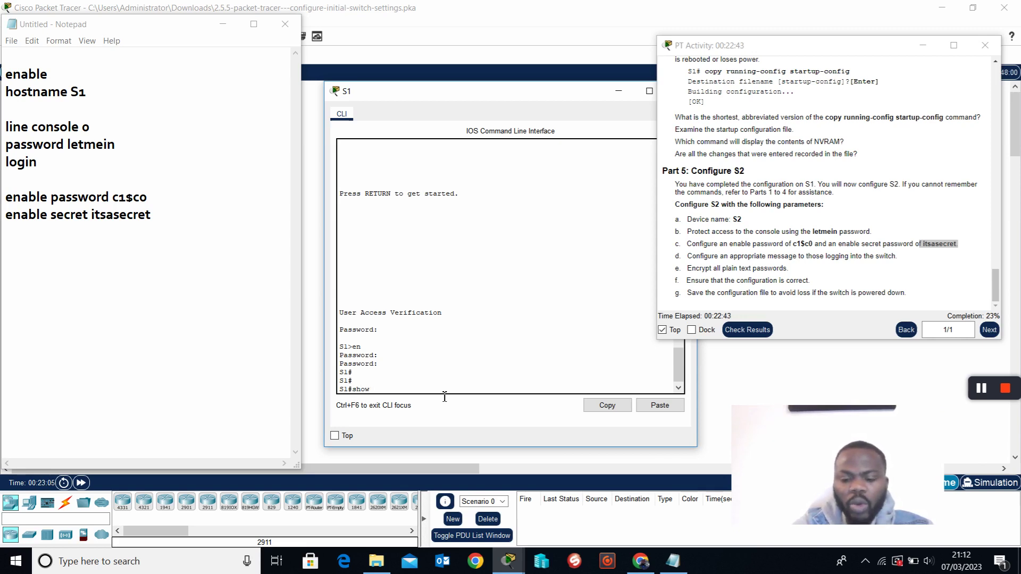
{"action": "type", "text": " ?"}
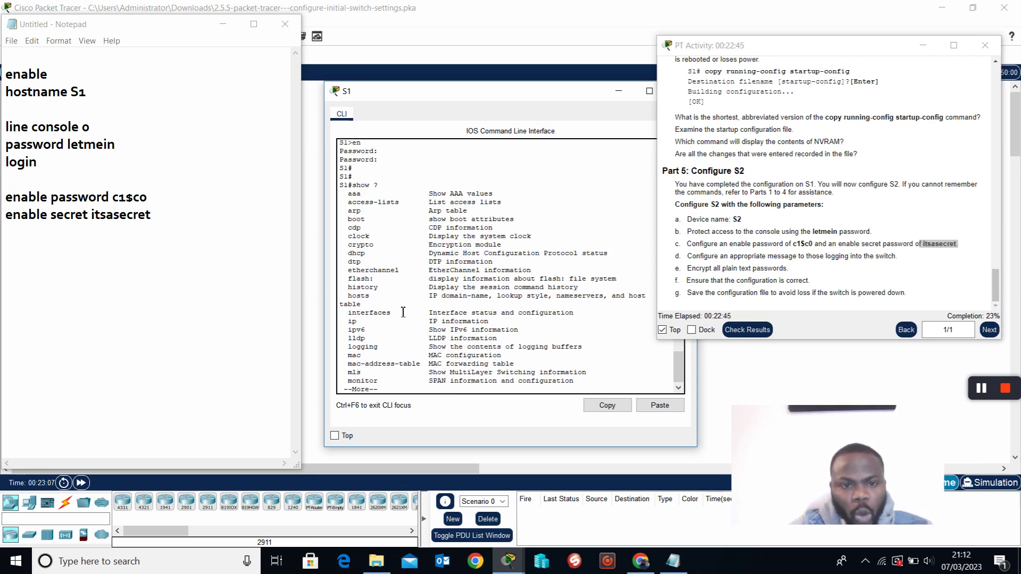
{"action": "key", "text": "space"}
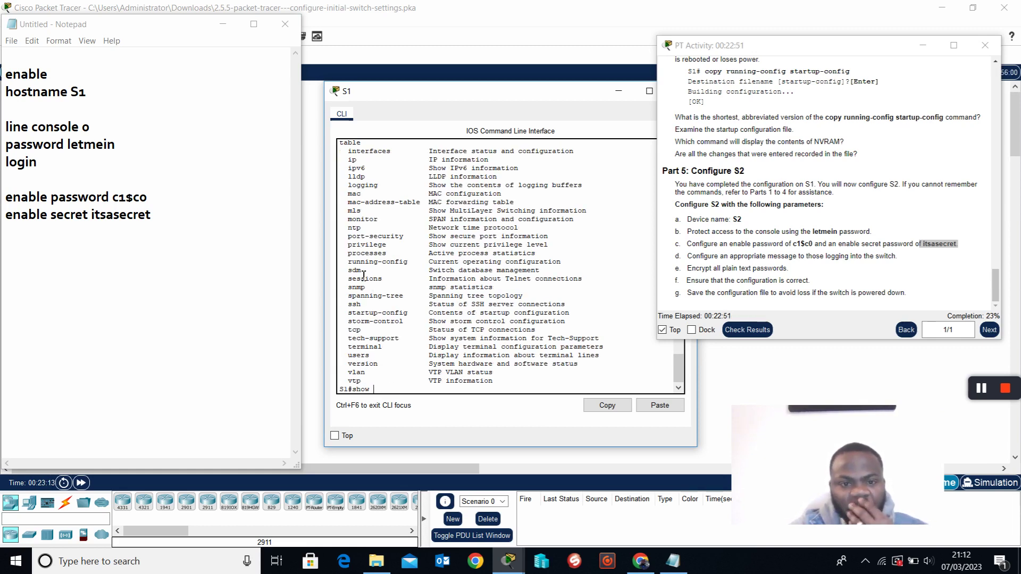
{"action": "left_click_drag", "start_coordinate": [348, 262], "coordinate": [418, 264]}
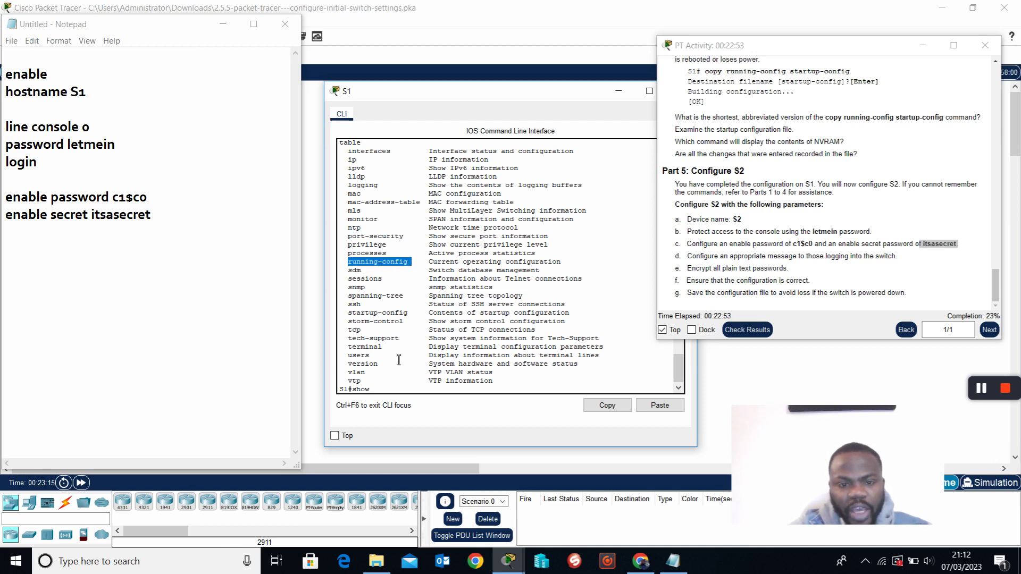
{"action": "left_click_drag", "start_coordinate": [430, 263], "coordinate": [572, 267]}
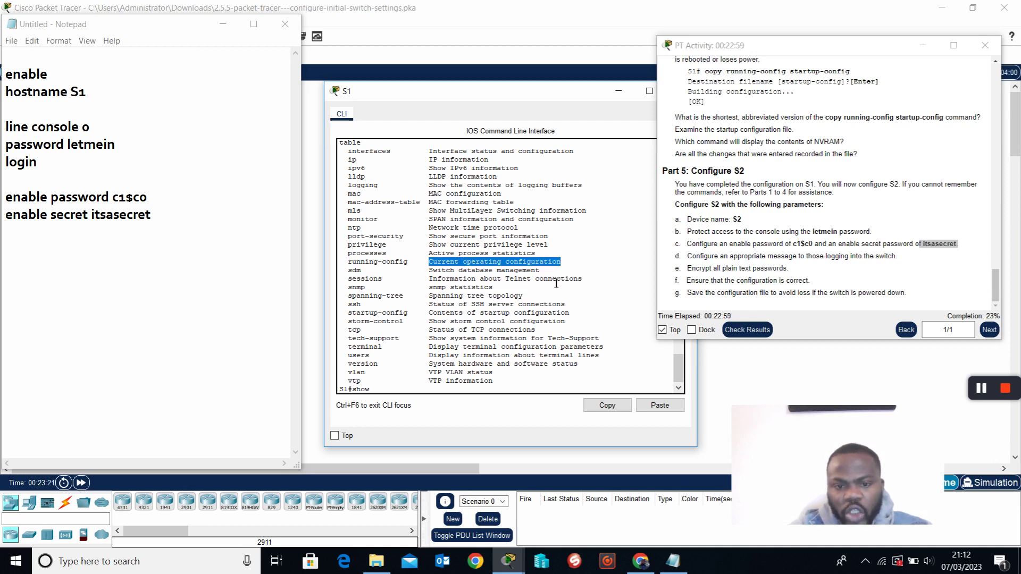
{"action": "left_click", "coordinate": [404, 394]}
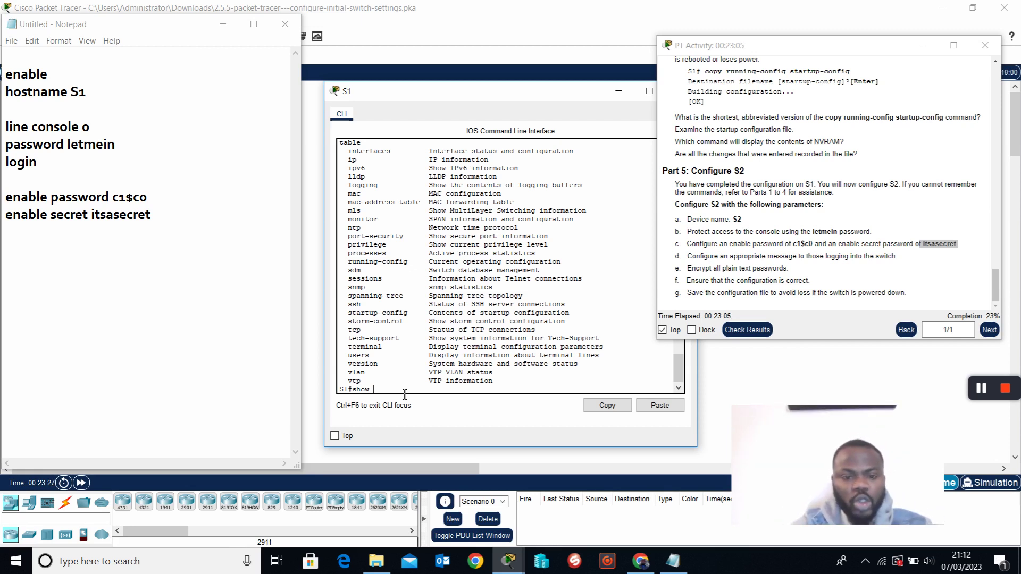
Display S1's running-config, highlighting hostname S1, the hashed enable secret and plain-text enable password.
{"action": "type", "text": "run"}
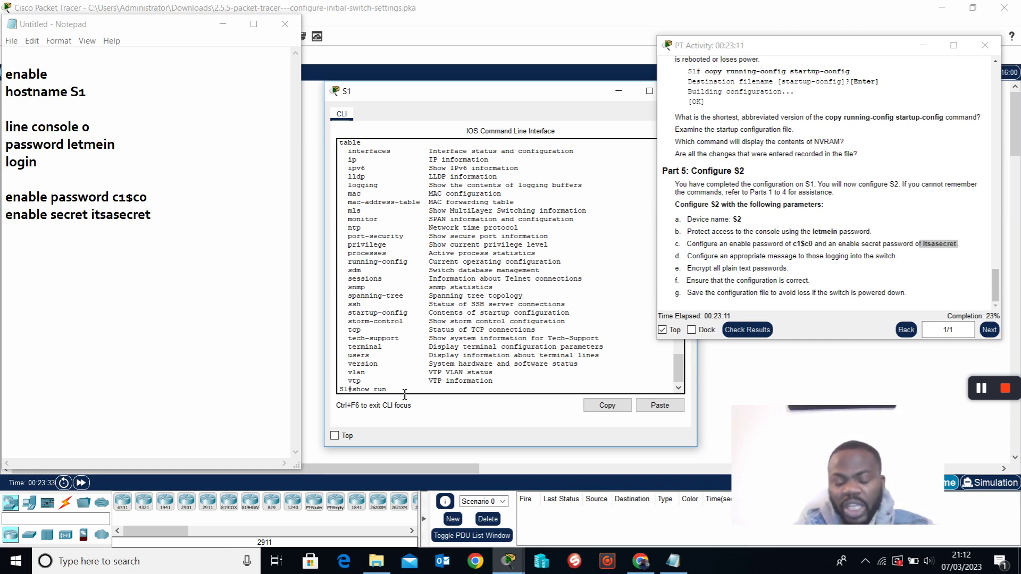
{"action": "key", "text": "Tab"}
{"action": "key", "text": "Return"}
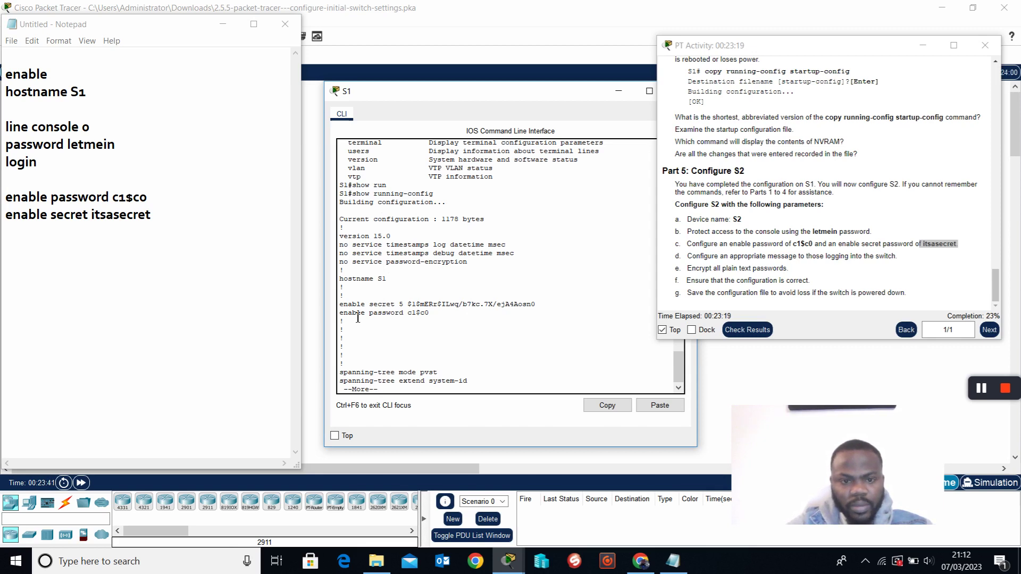
{"action": "left_click", "coordinate": [398, 278]}
{"action": "left_click_drag", "start_coordinate": [398, 280], "coordinate": [400, 285]}
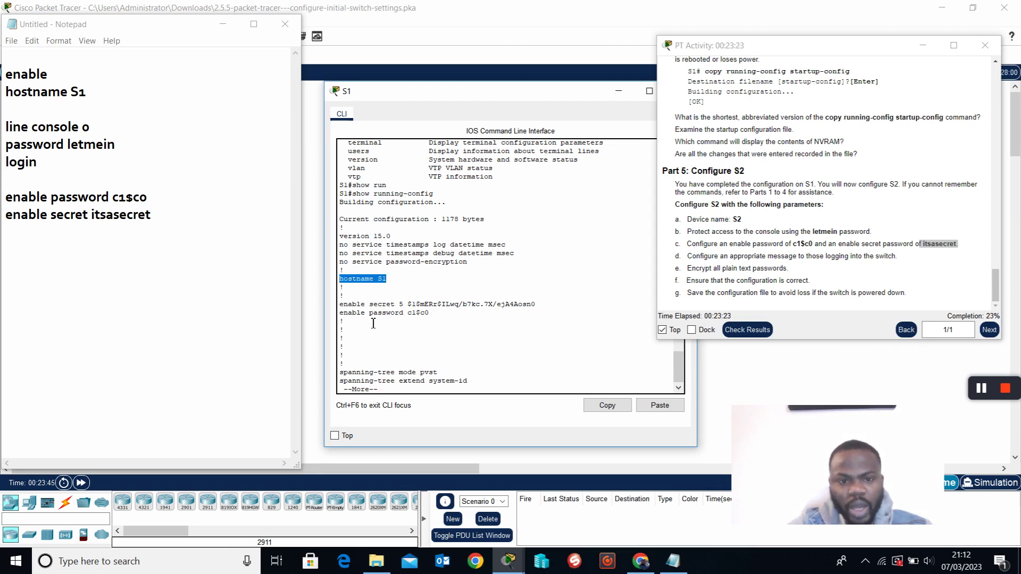
{"action": "left_click_drag", "start_coordinate": [340, 305], "coordinate": [411, 314]}
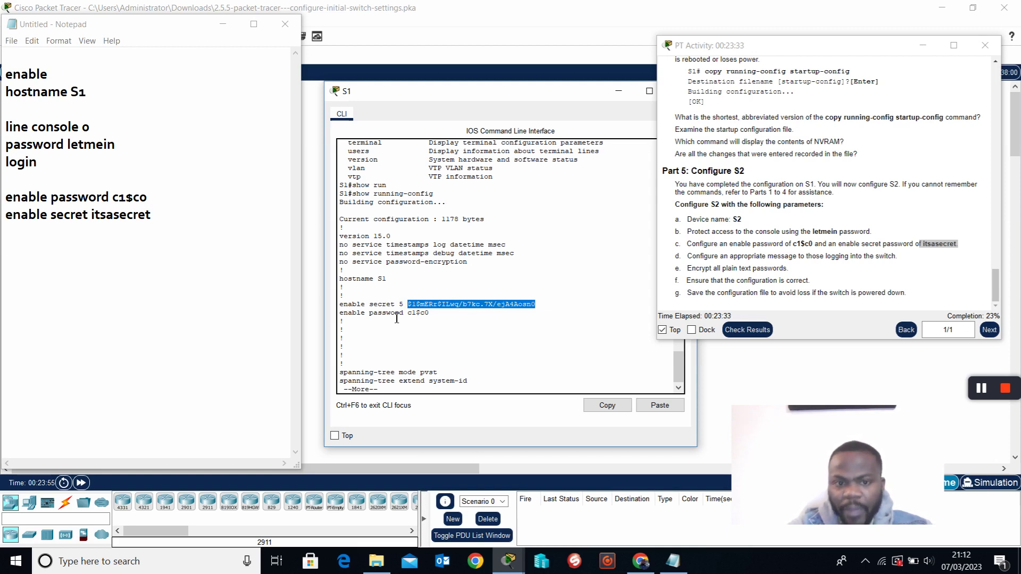
{"action": "left_click", "coordinate": [437, 319]}
{"action": "left_click_drag", "start_coordinate": [437, 320], "coordinate": [415, 321]}
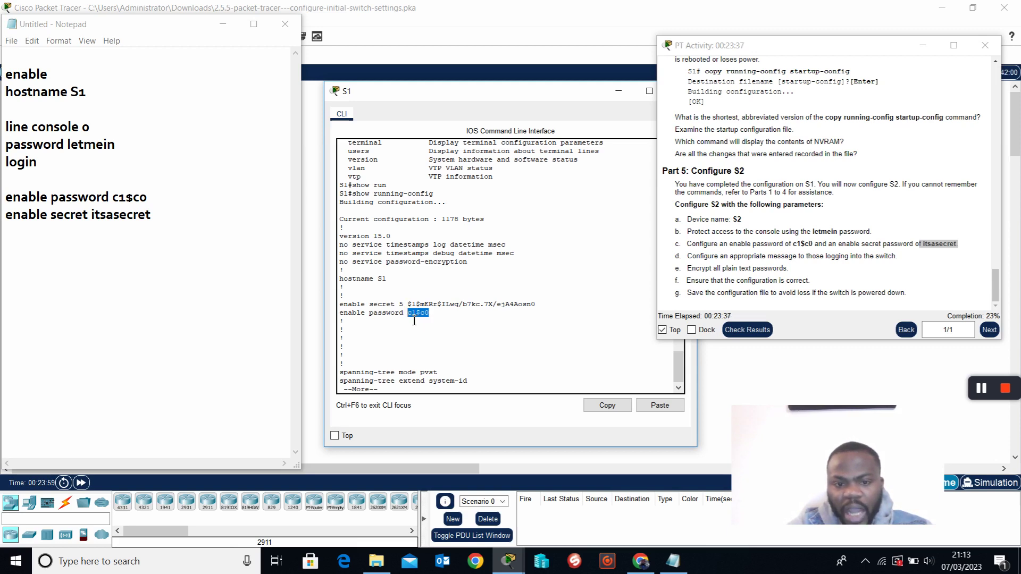
Page to the end of the configuration to review the line con 0 console password.
{"action": "key", "text": "space"}
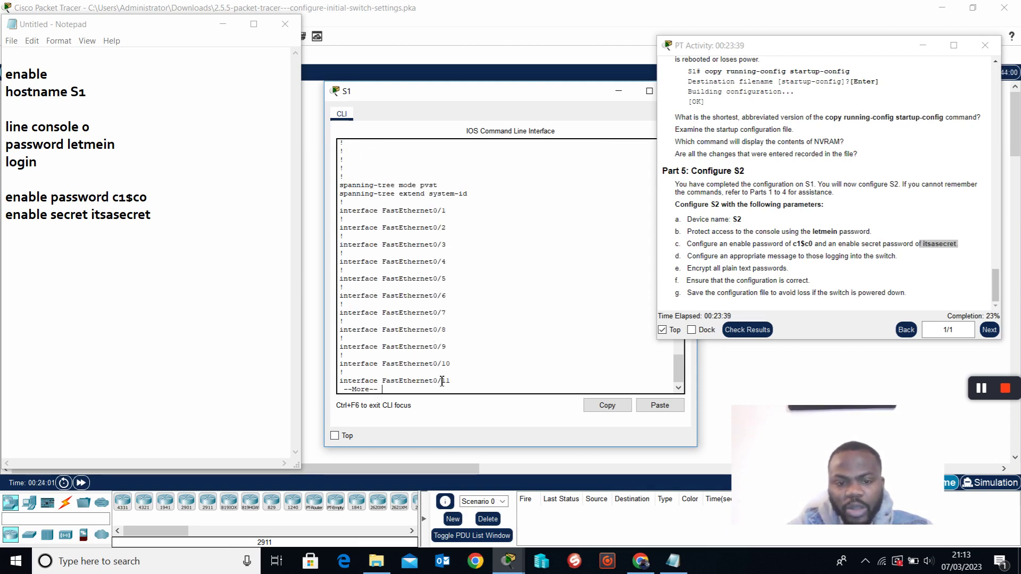
{"action": "key", "text": "space"}
{"action": "key", "text": "space"}
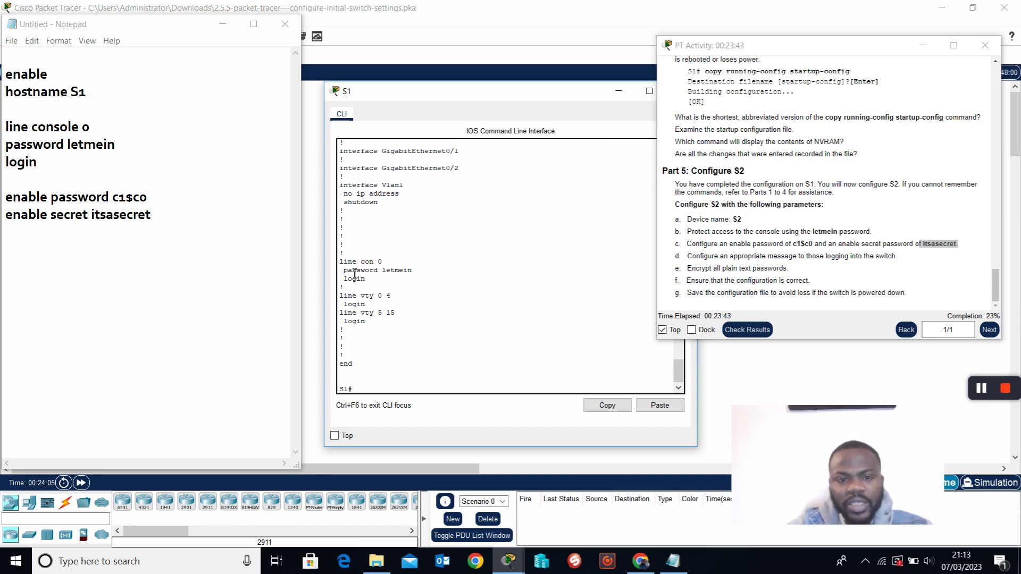
{"action": "left_click_drag", "start_coordinate": [340, 263], "coordinate": [419, 276]}
{"action": "left_click", "coordinate": [400, 265]}
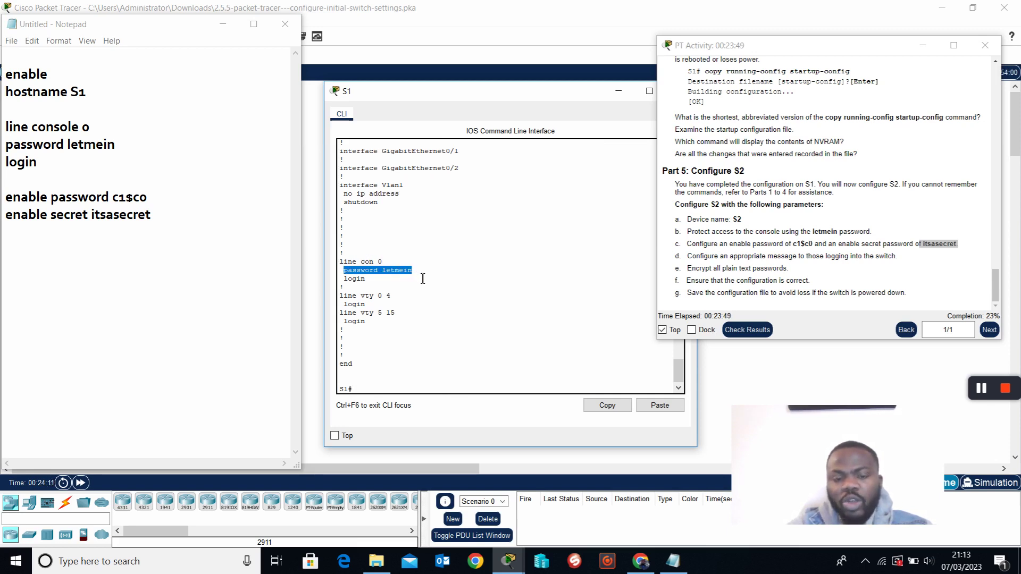
{"action": "left_click", "coordinate": [429, 276]}
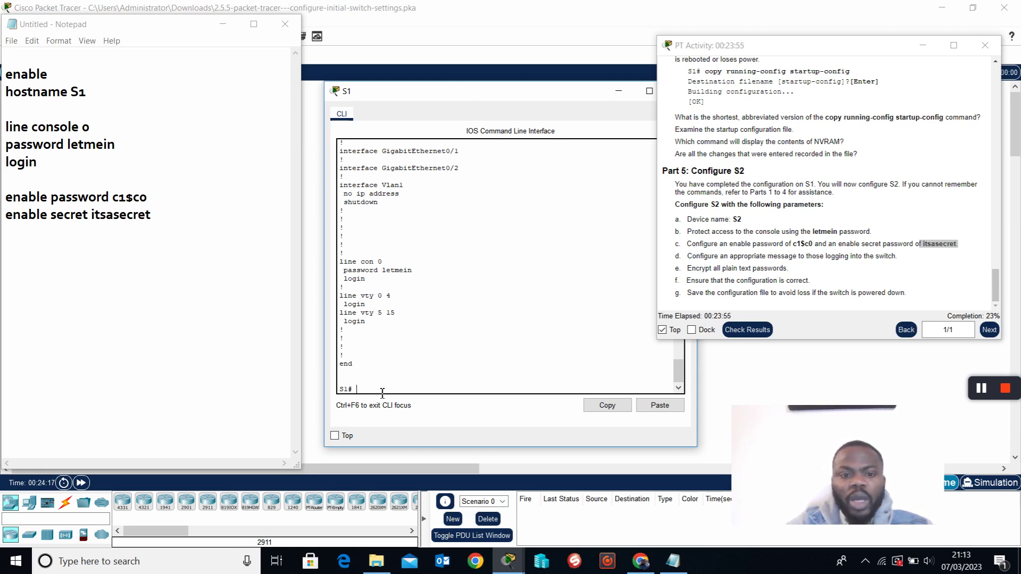
{"action": "type", "text": "conf t"}
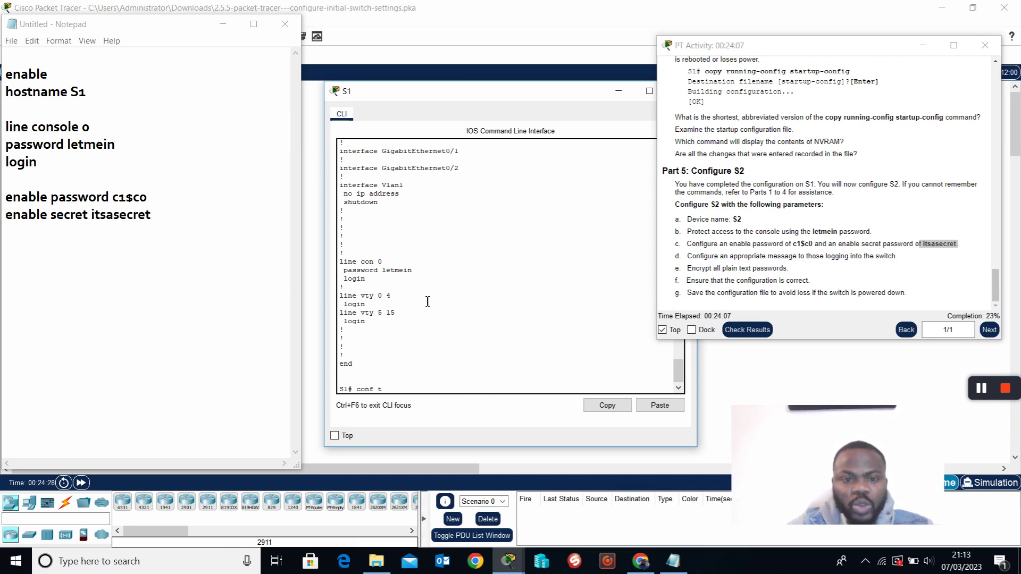
Enter global configuration mode and look up the password-encryption option under 'service ?'.
{"action": "left_click_drag", "start_coordinate": [413, 272], "coordinate": [348, 276]}
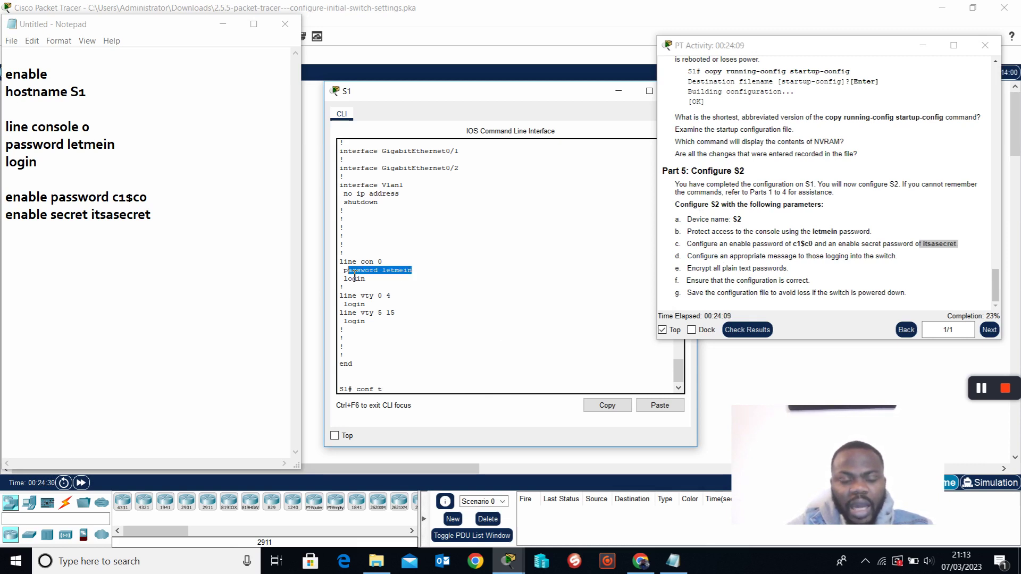
{"action": "scroll", "coordinate": [424, 281], "scroll_direction": "up", "scroll_amount": 3}
{"action": "scroll", "coordinate": [421, 287], "scroll_direction": "down", "scroll_amount": 4}
{"action": "left_click", "coordinate": [405, 396]}
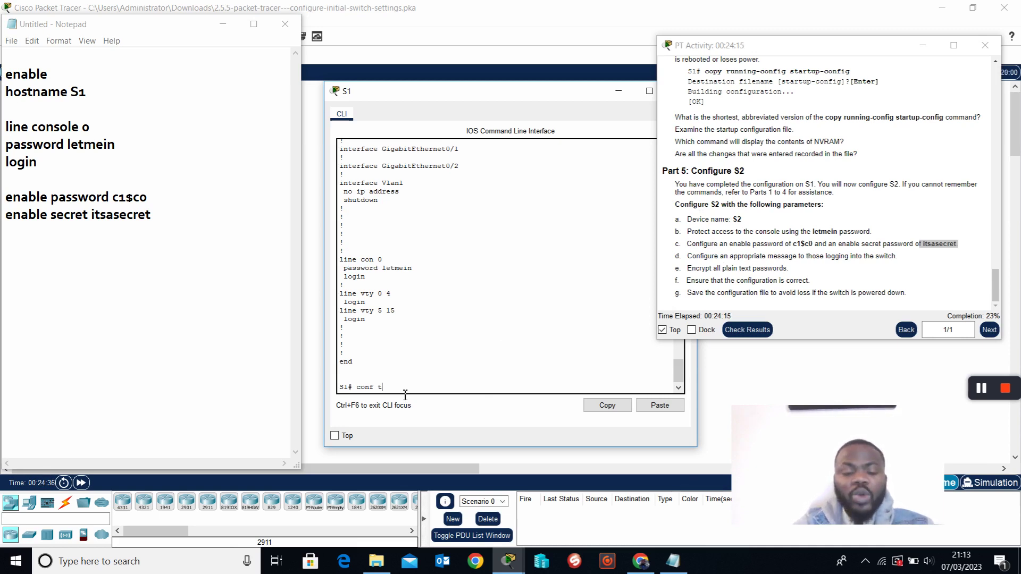
{"action": "key", "text": "Return"}
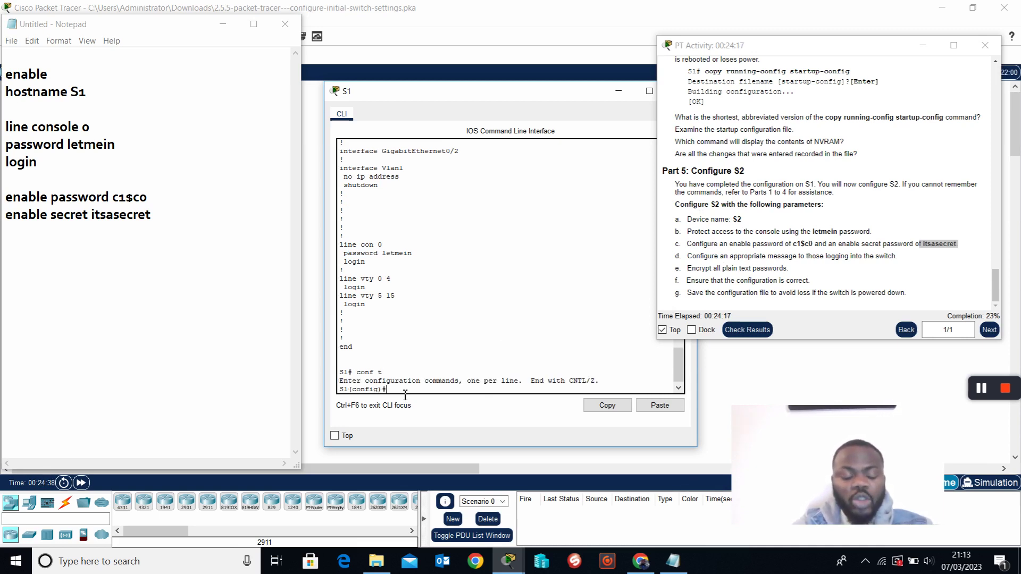
{"action": "type", "text": "ser"}
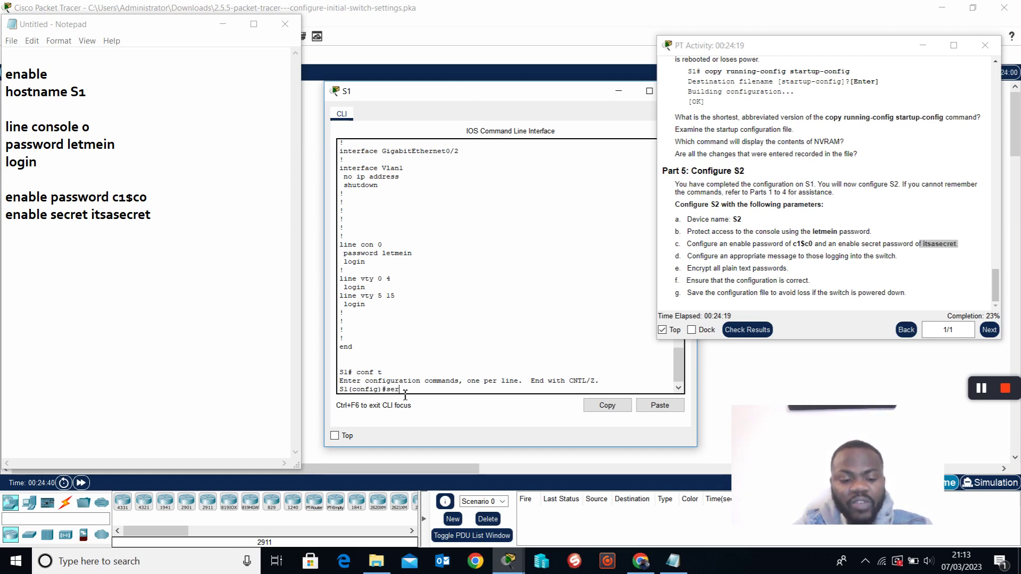
{"action": "type", "text": "vice"}
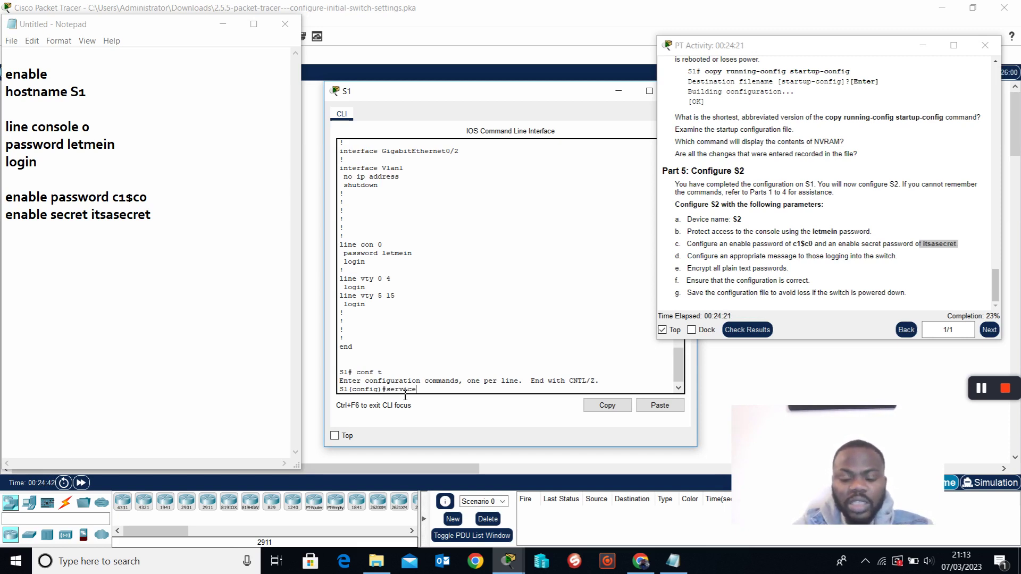
{"action": "type", "text": " ?"}
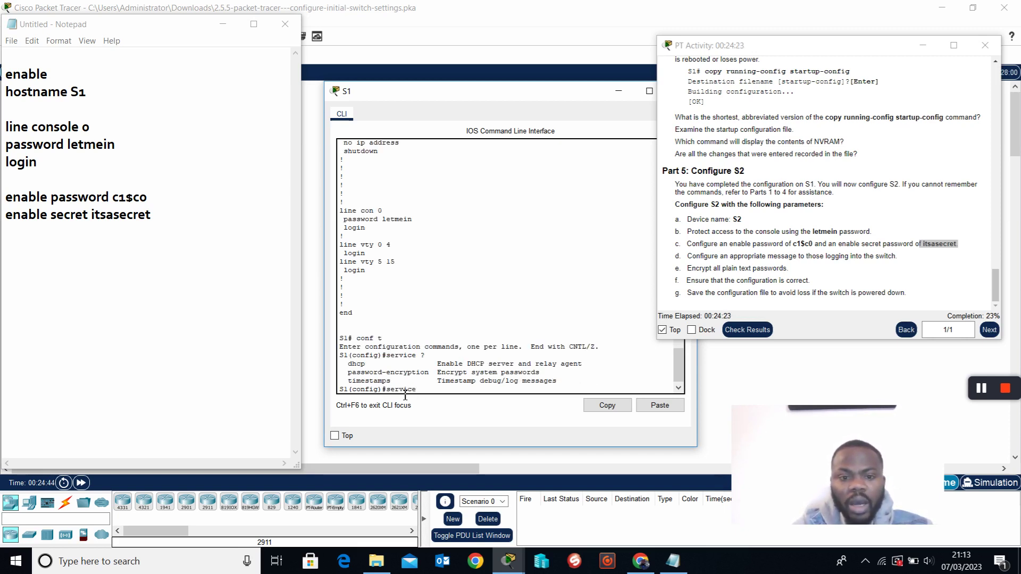
{"action": "left_click_drag", "start_coordinate": [345, 374], "coordinate": [458, 379]}
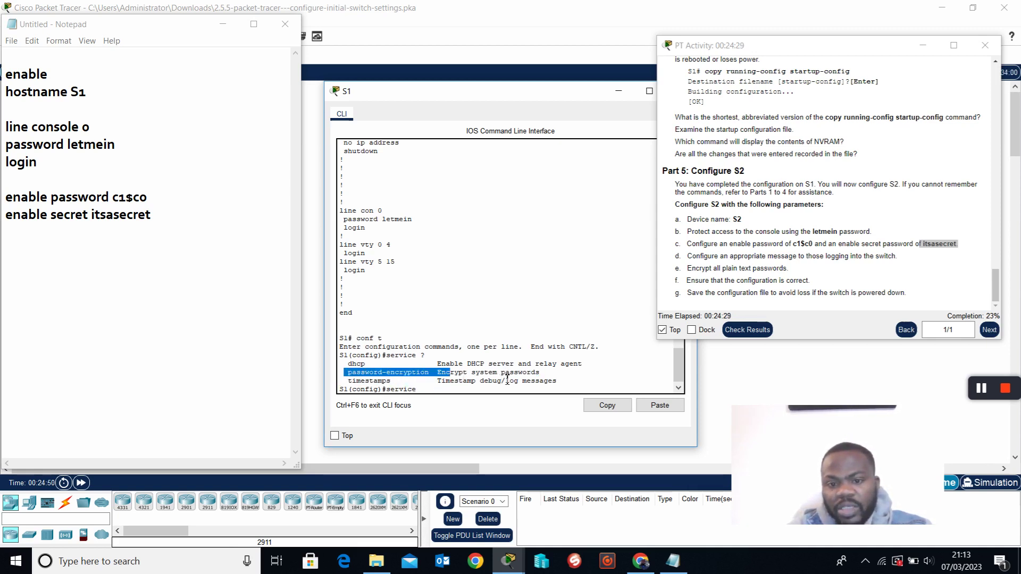
{"action": "left_click", "coordinate": [458, 398]}
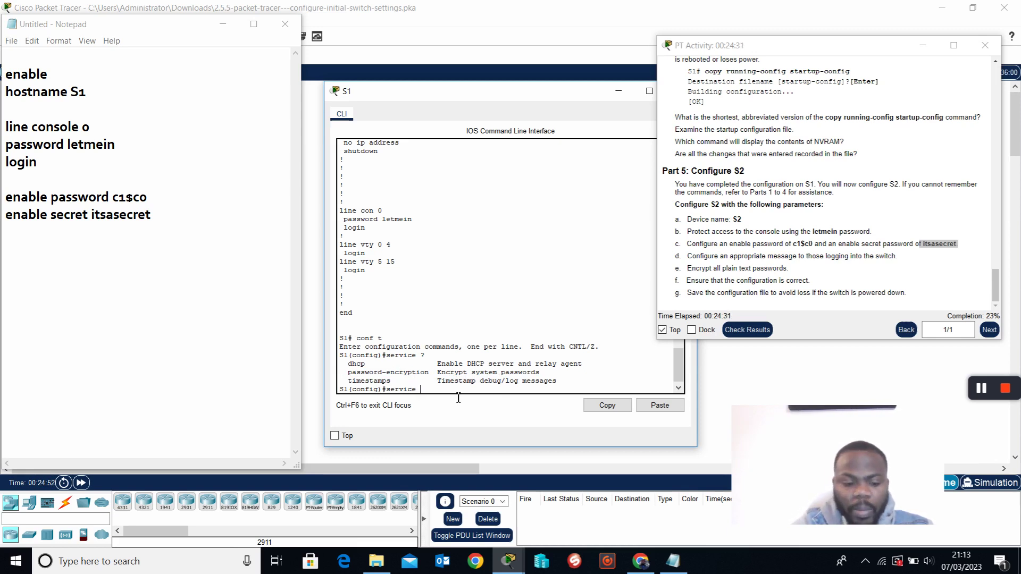
Enable service password-encryption and return to privileged mode with end.
{"action": "type", "text": "password"}
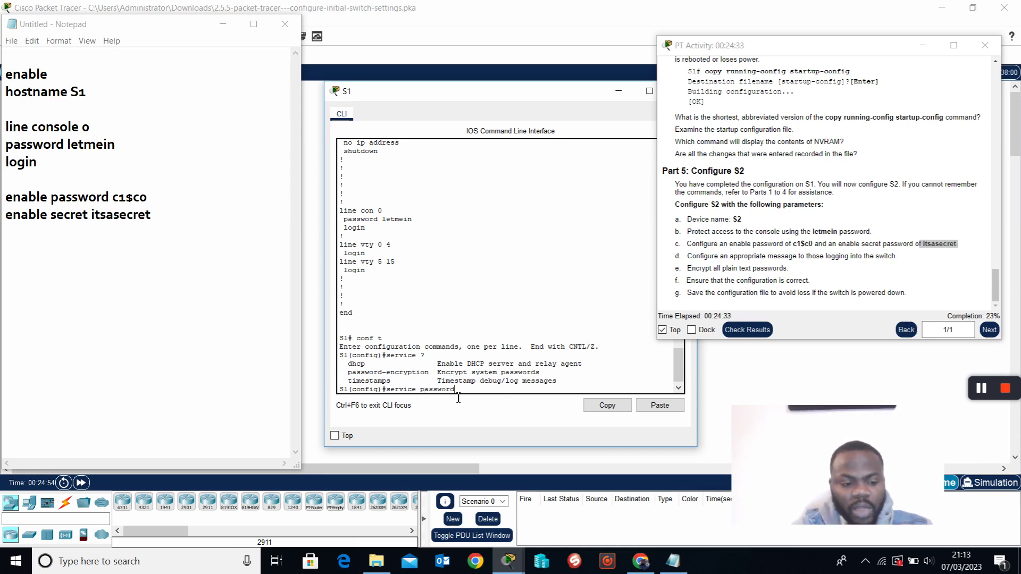
{"action": "key", "text": "Tab"}
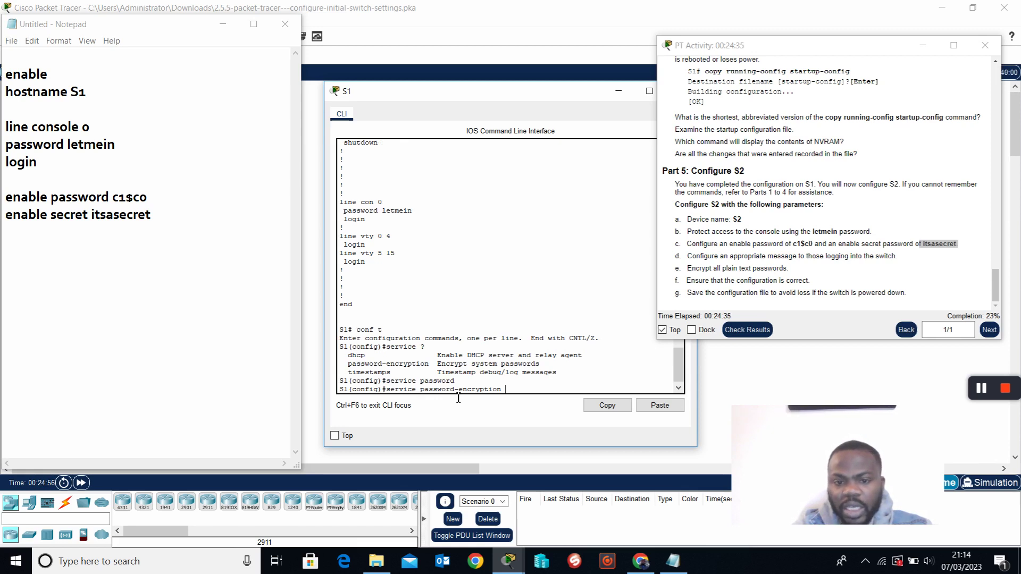
{"action": "key", "text": "Return"}
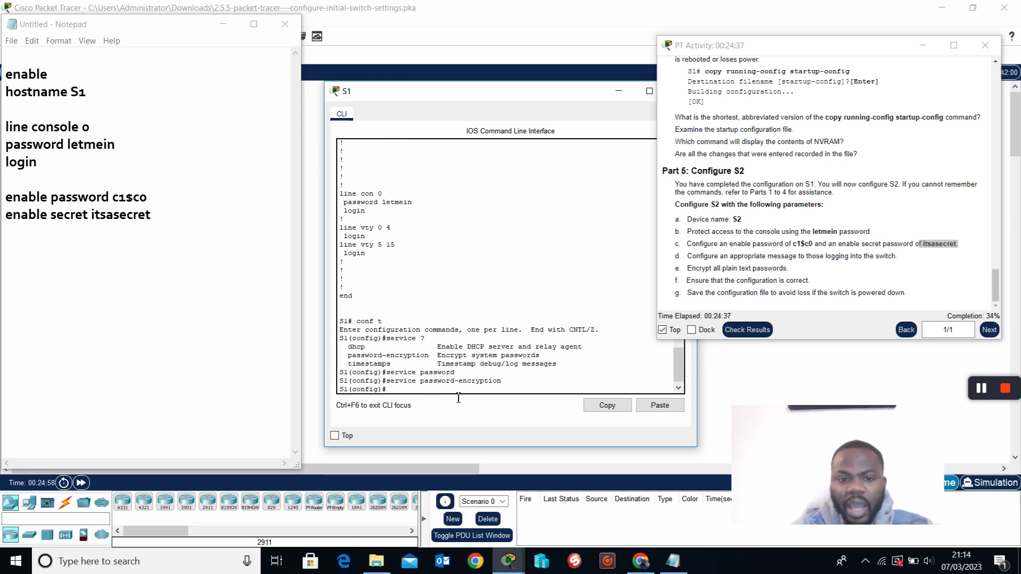
{"action": "key", "text": "Return"}
{"action": "type", "text": "en"}
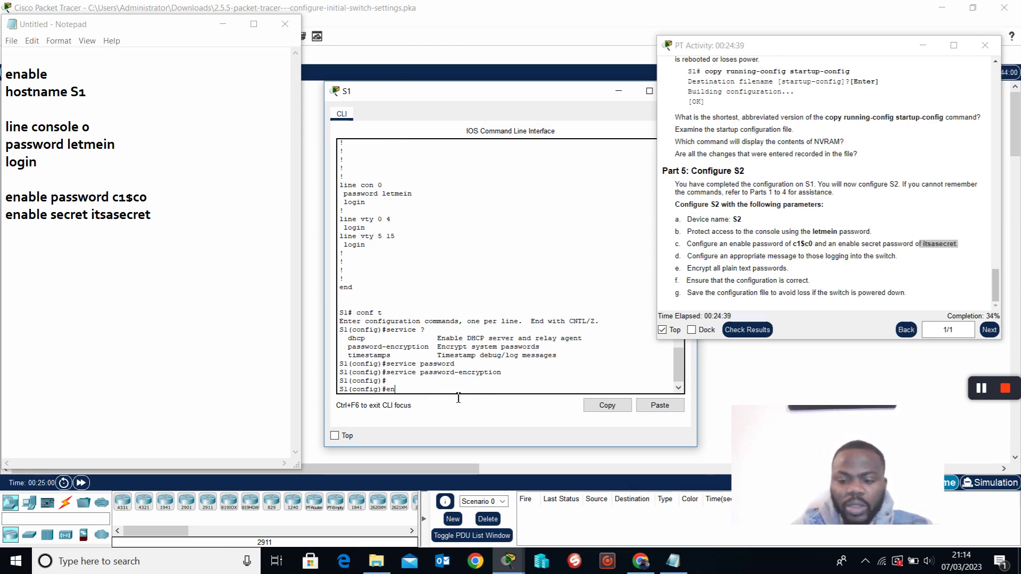
{"action": "type", "text": "d"}
{"action": "key", "text": "Return"}
{"action": "key", "text": "Return"}
{"action": "key", "text": "Return"}
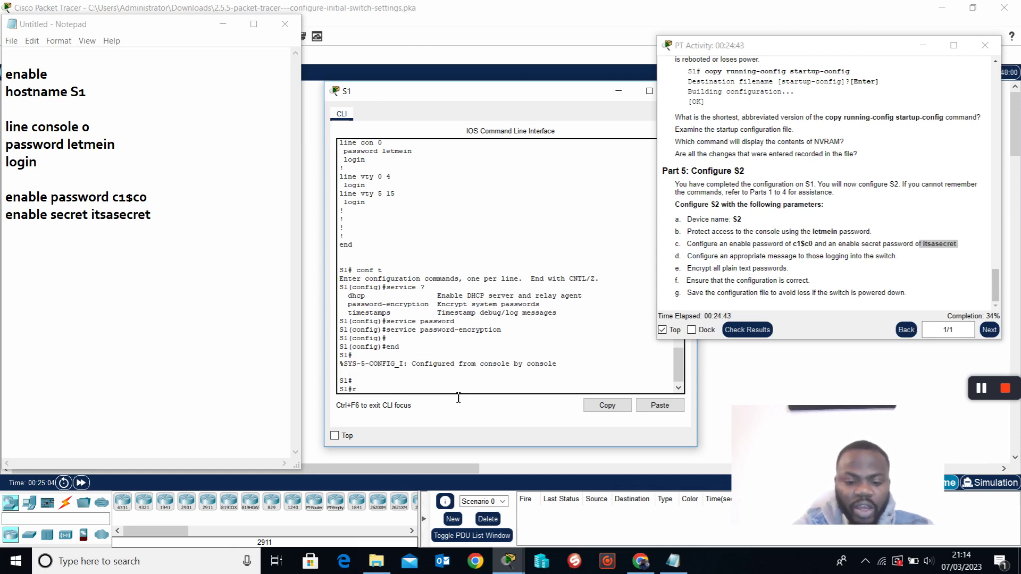
Run show run and confirm the enable and console passwords now appear as type 7 encrypted strings.
{"action": "type", "text": "r"}
{"action": "key", "text": "BackSpace"}
{"action": "type", "text": "show run"}
{"action": "key", "text": "Return"}
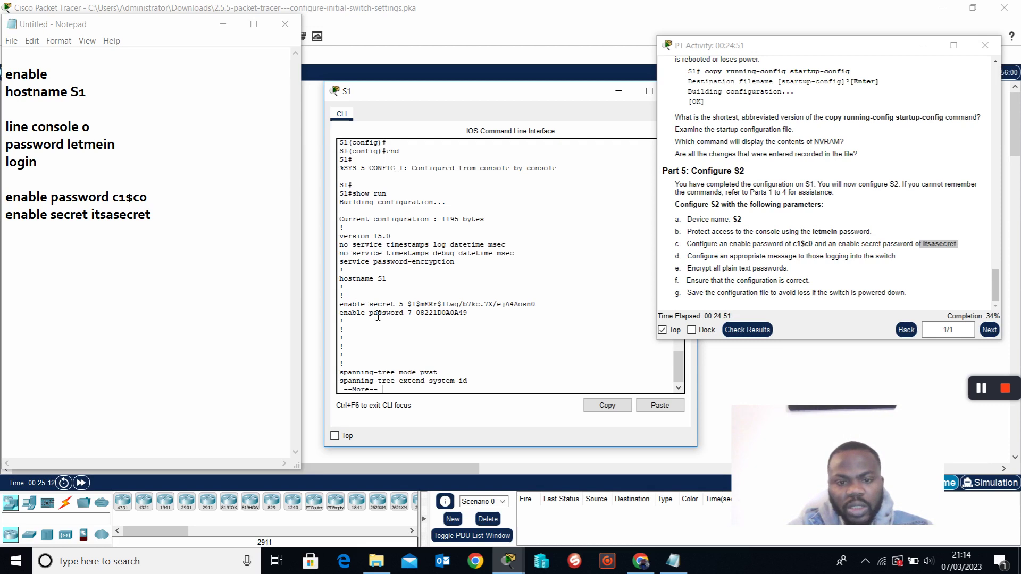
{"action": "left_click_drag", "start_coordinate": [346, 320], "coordinate": [474, 320]}
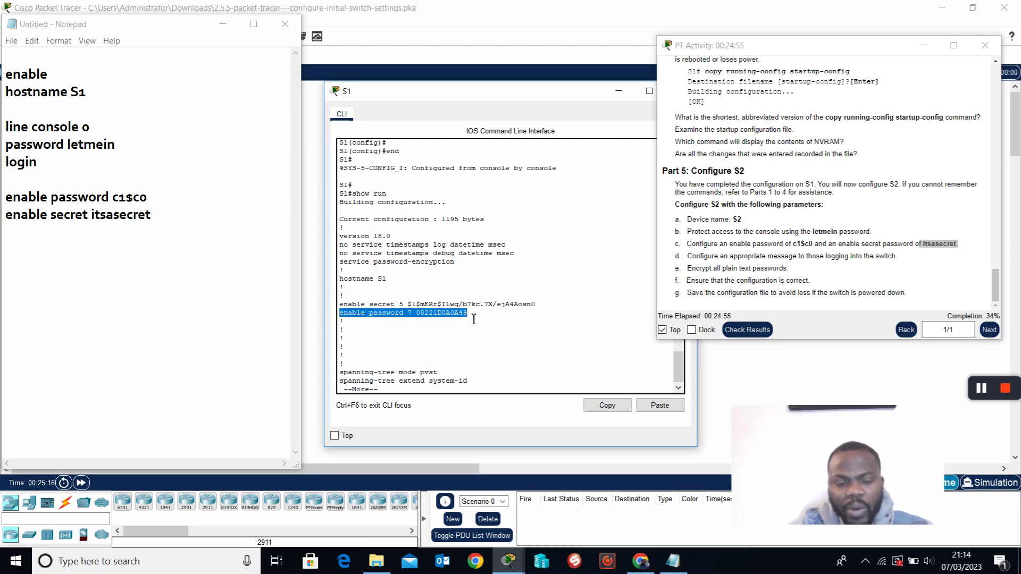
{"action": "key", "text": "space"}
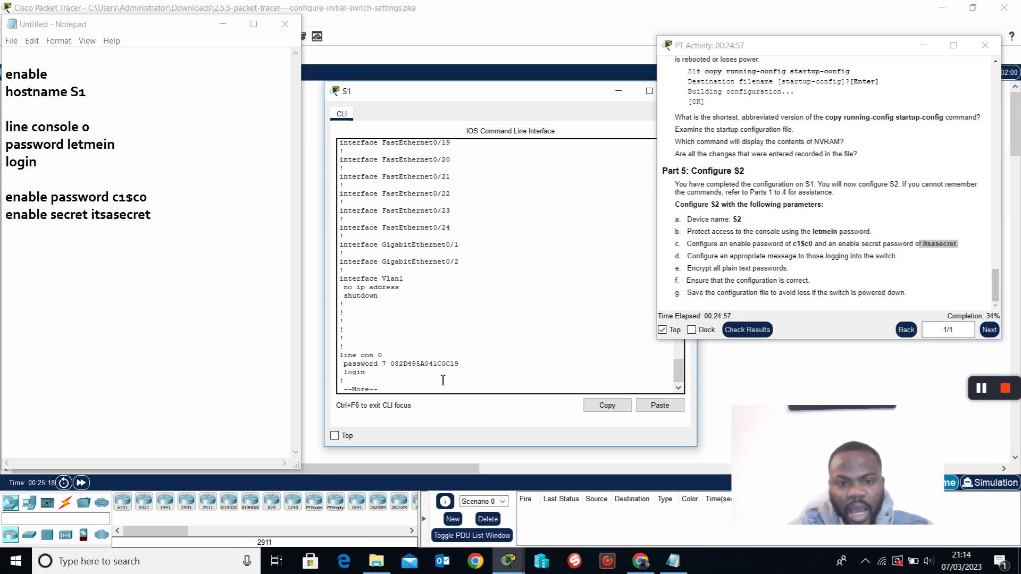
{"action": "left_click_drag", "start_coordinate": [344, 367], "coordinate": [474, 369]}
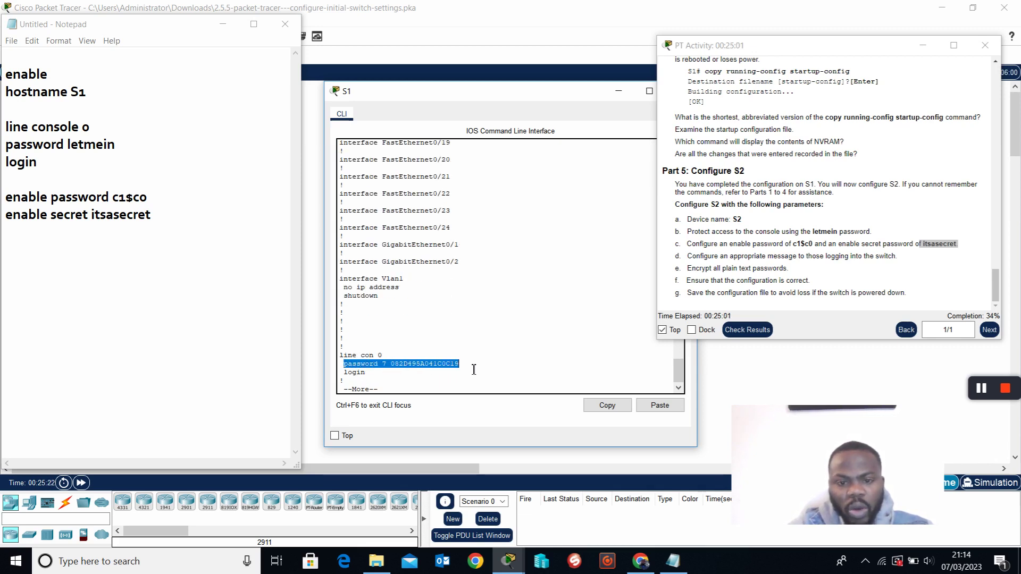
{"action": "double_click", "coordinate": [473, 369]}
{"action": "key", "text": "space"}
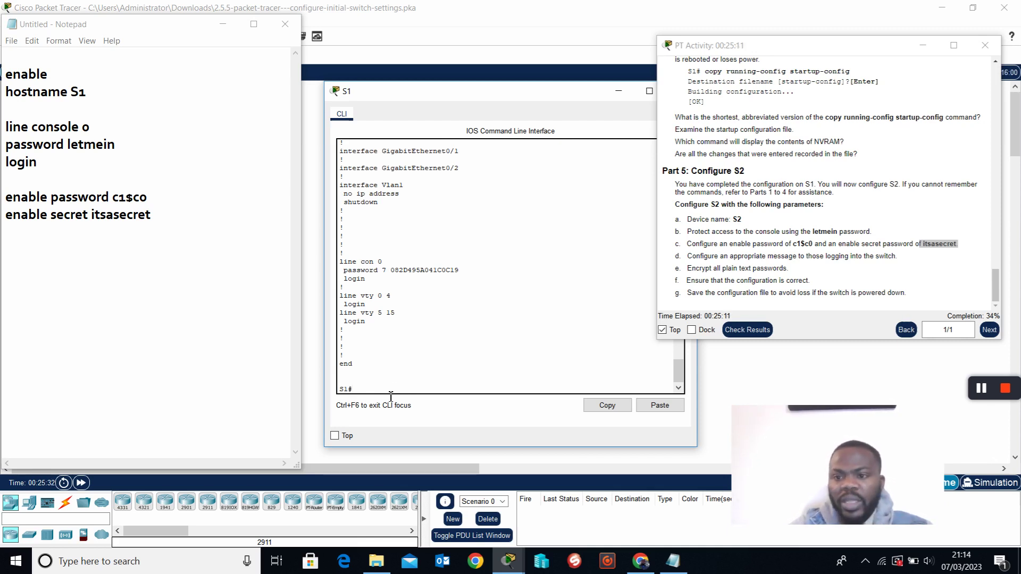
{"action": "left_click_drag", "start_coordinate": [676, 244], "coordinate": [778, 245]}
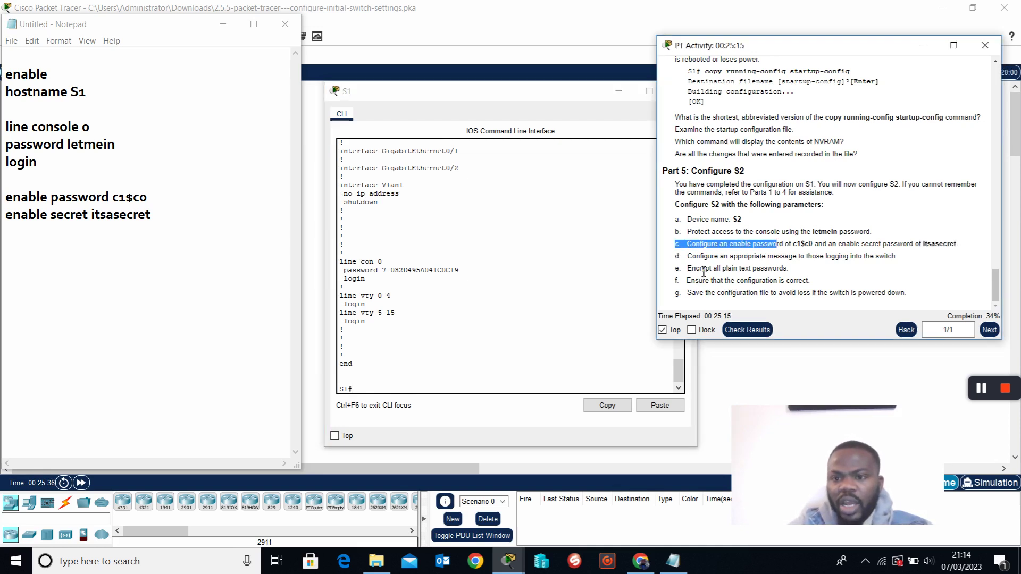
{"action": "left_click_drag", "start_coordinate": [676, 256], "coordinate": [788, 255]}
{"action": "left_click", "coordinate": [694, 259]}
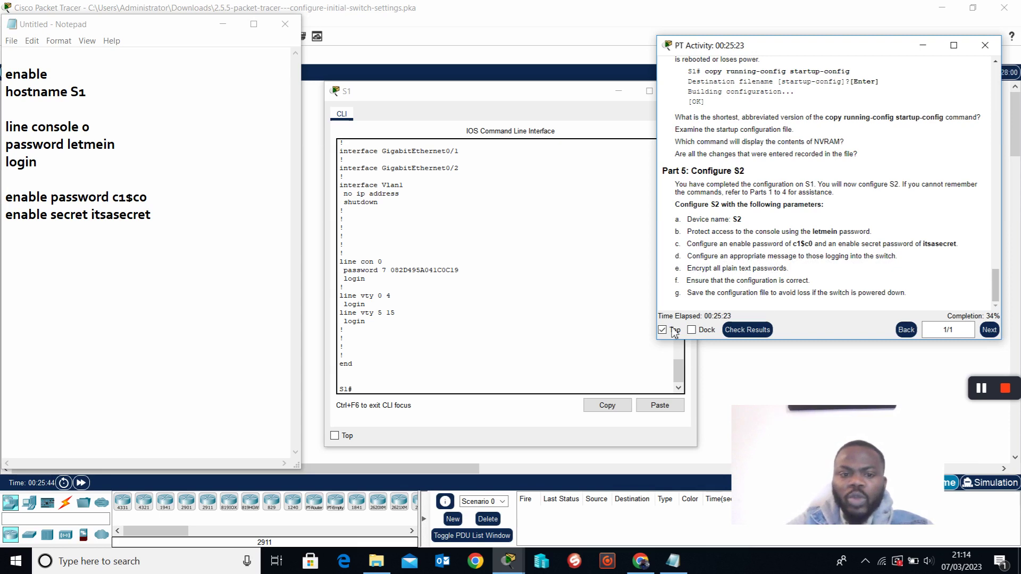
{"action": "left_click", "coordinate": [420, 393]}
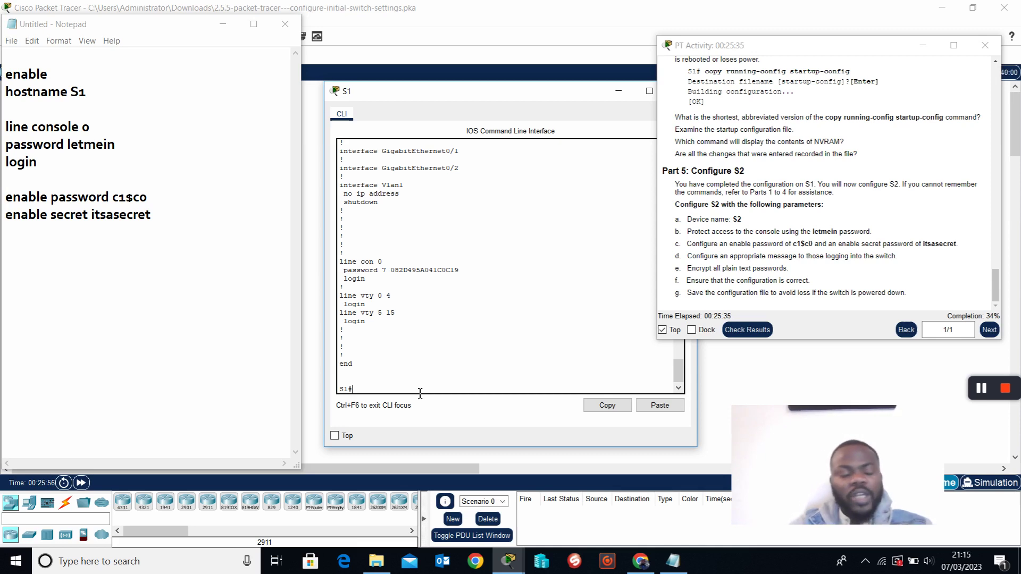
Add the line 'Banner MOTD $ Authorized Access Only $' to the Notepad notes.
{"action": "left_click", "coordinate": [173, 224]}
{"action": "key", "text": "Return"}
{"action": "key", "text": "Return"}
{"action": "type", "text": "B"}
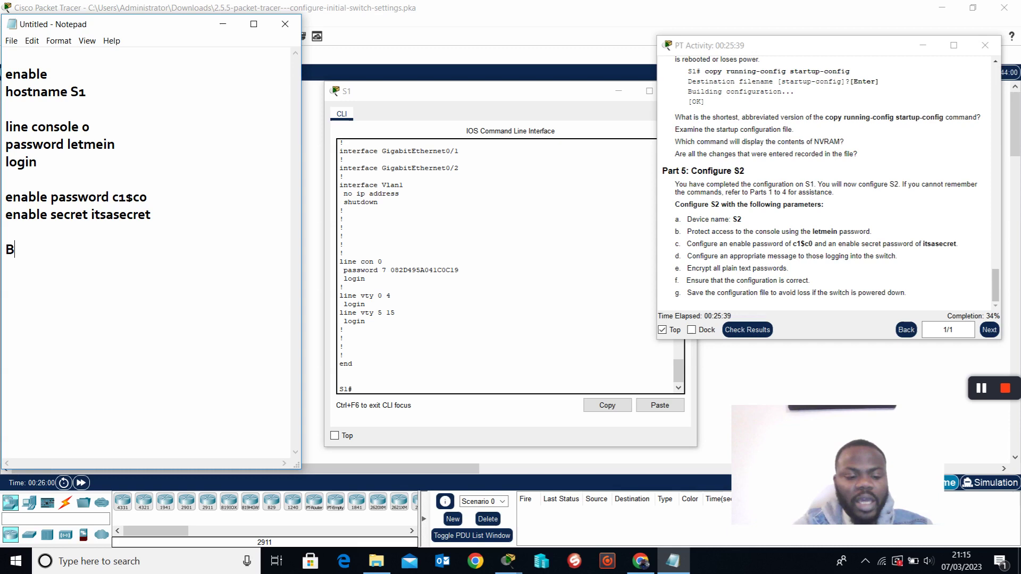
{"action": "type", "text": "anner MOTD "}
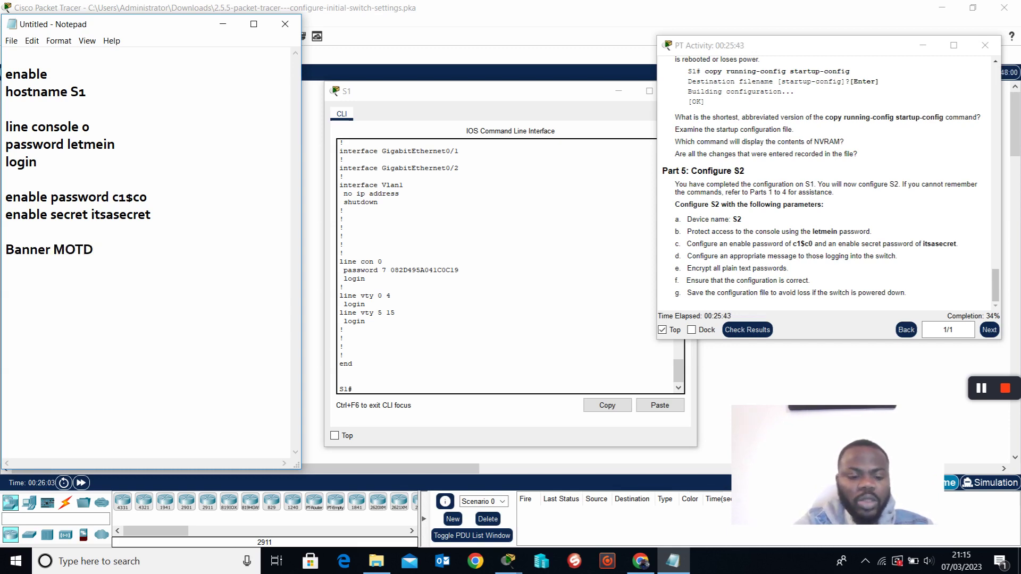
{"action": "type", "text": "$ Authorized Access Only "}
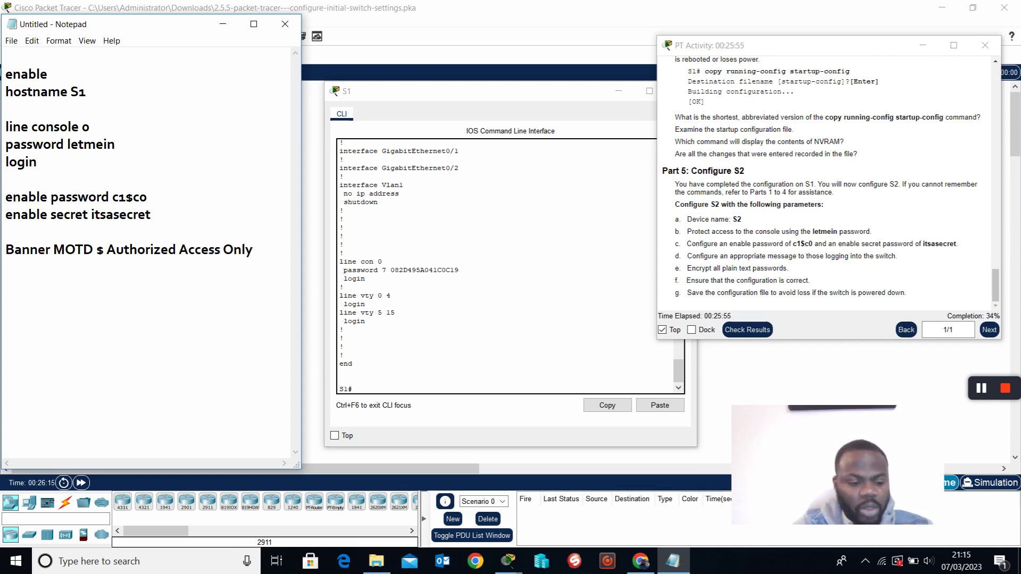
{"action": "type", "text": "$"}
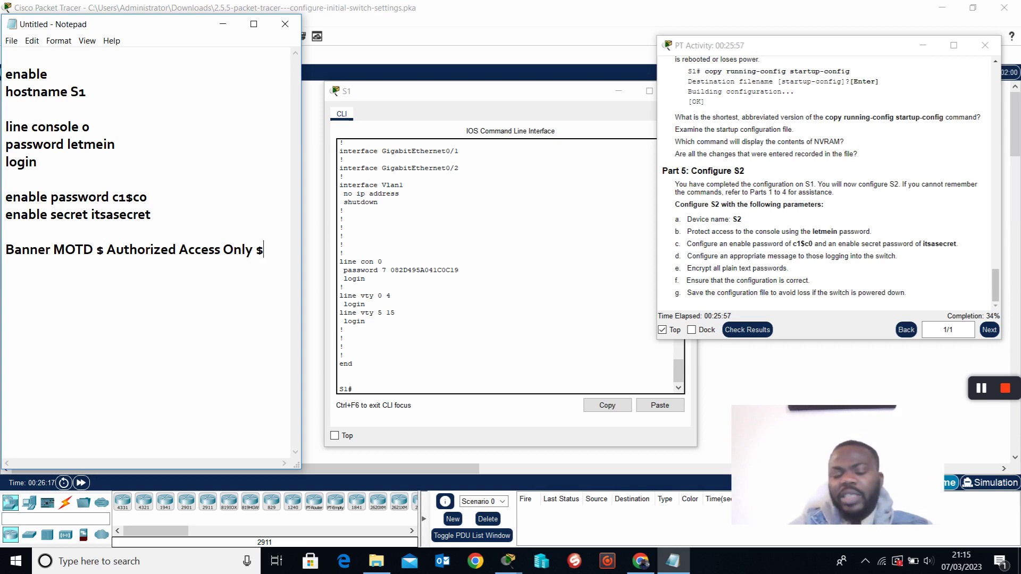
{"action": "left_click", "coordinate": [373, 394]}
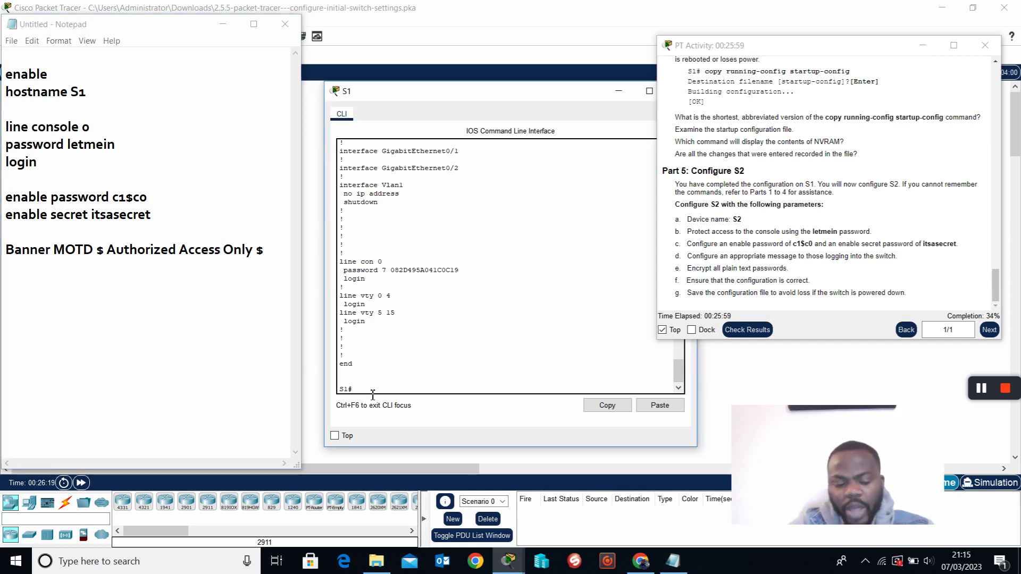
Configure S1's banner motd as '$ Authorized Access Only $', then end and exit the session.
{"action": "type", "text": "conf"}
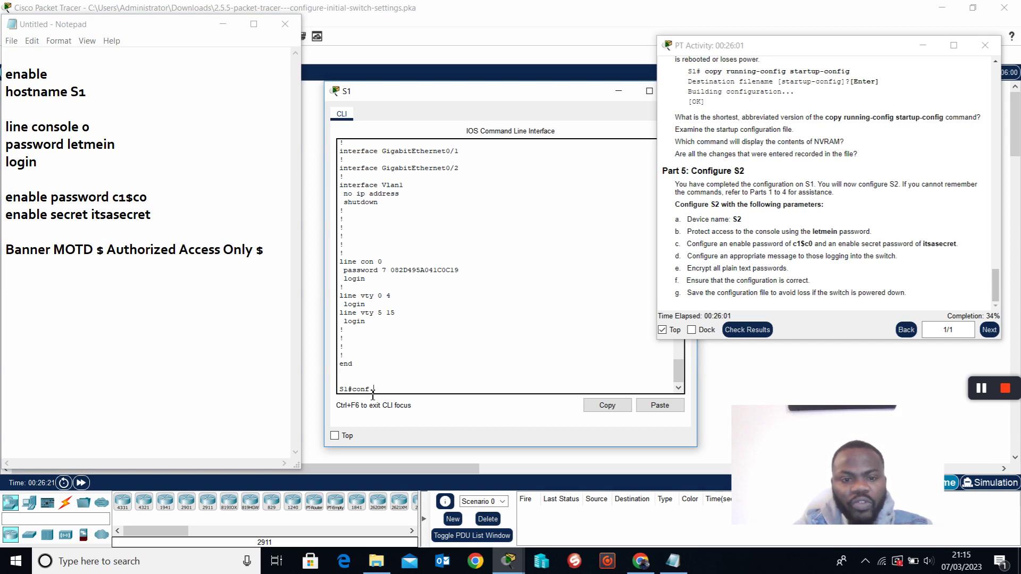
{"action": "type", "text": " t"}
{"action": "key", "text": "Return"}
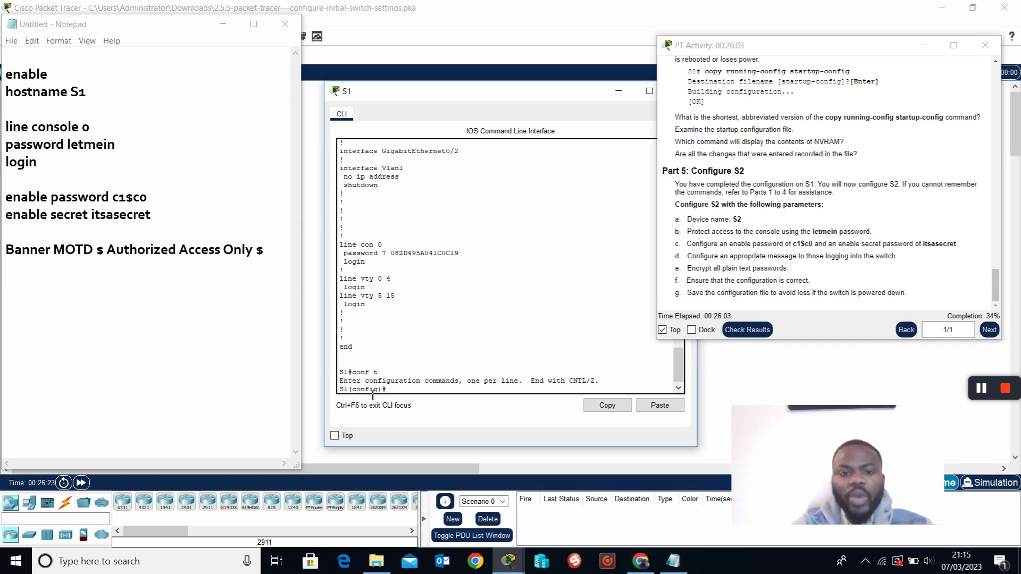
{"action": "key", "text": "Return"}
{"action": "key", "text": "Return"}
{"action": "key", "text": "Return"}
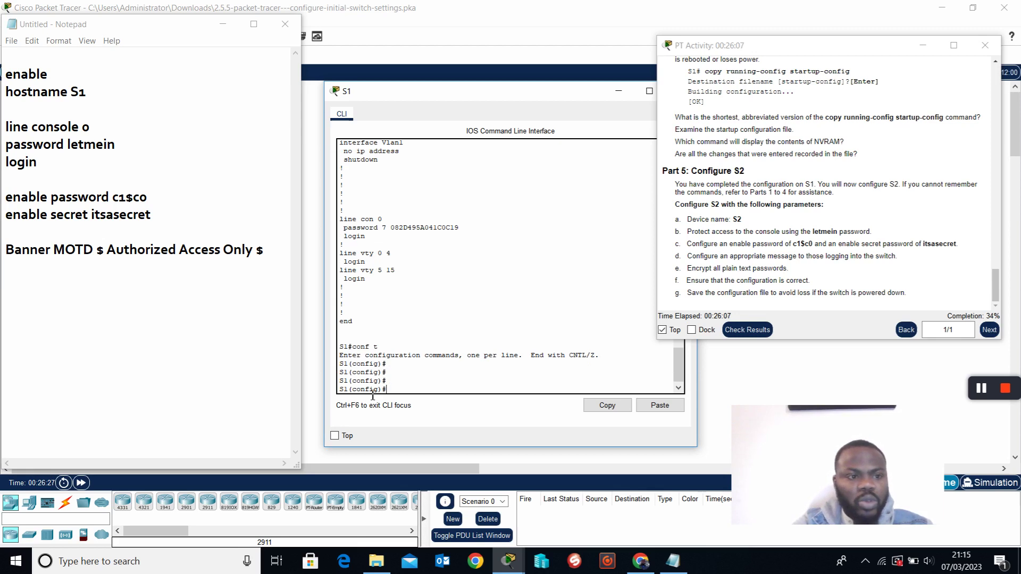
{"action": "type", "text": "banner"}
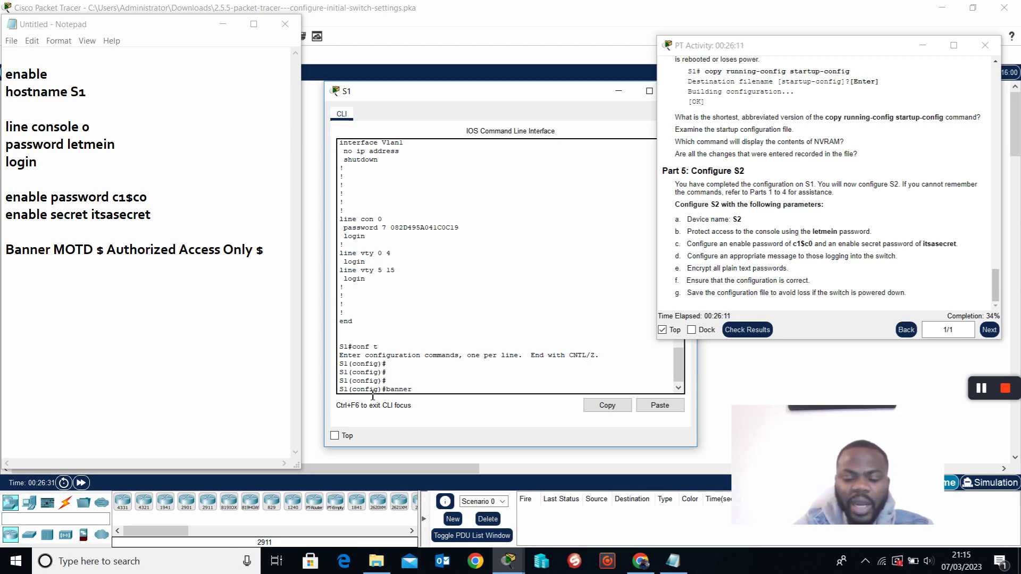
{"action": "type", "text": " ?"}
{"action": "type", "text": "motd"}
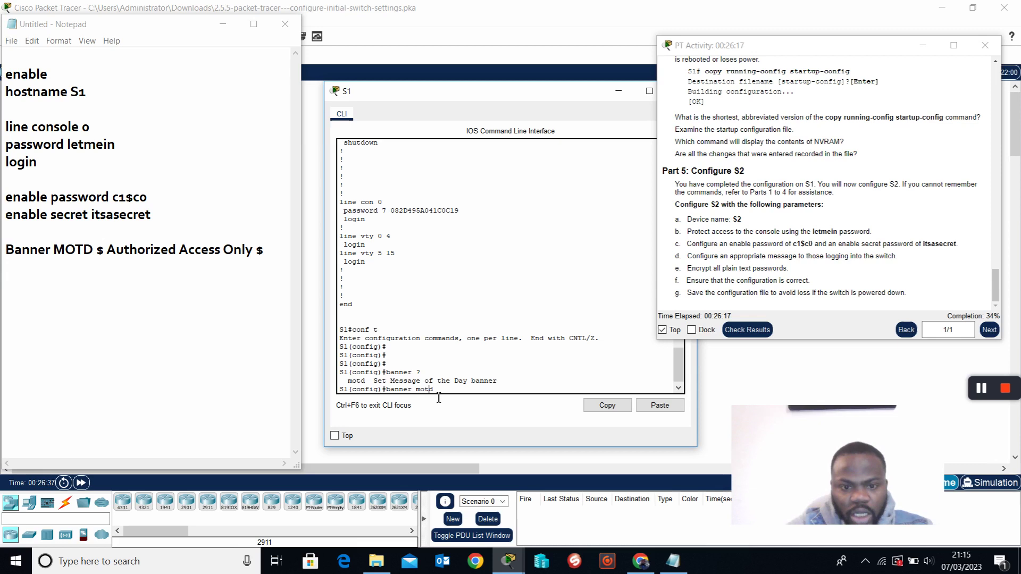
{"action": "type", "text": "?"}
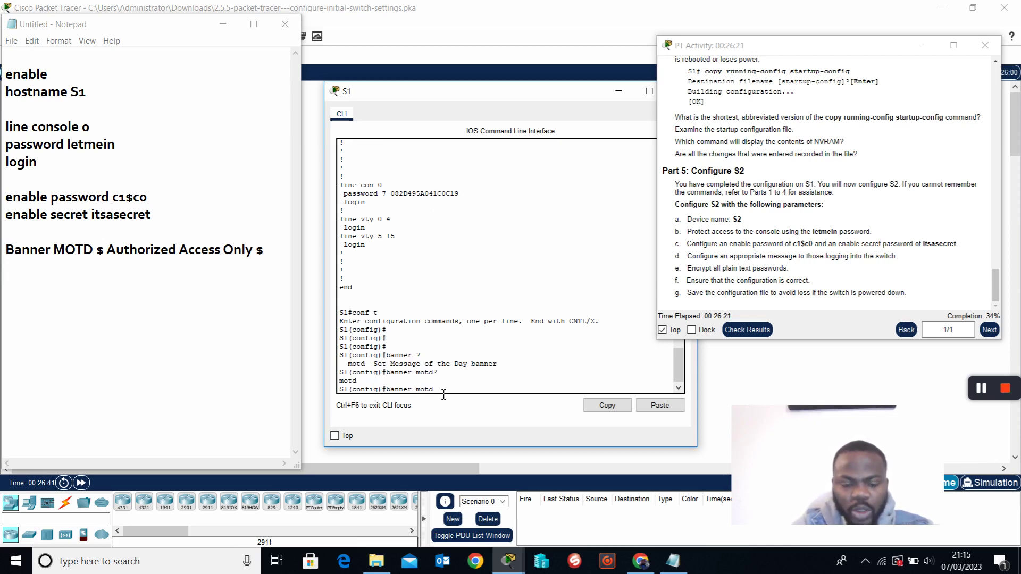
{"action": "type", "text": " ?"}
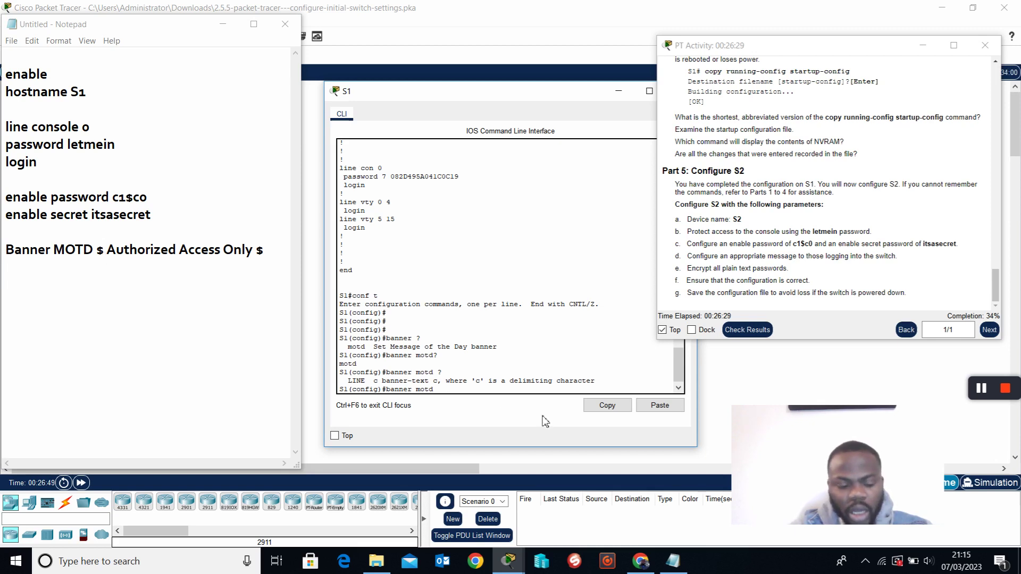
{"action": "type", "text": "$"}
{"action": "type", "text": "A"}
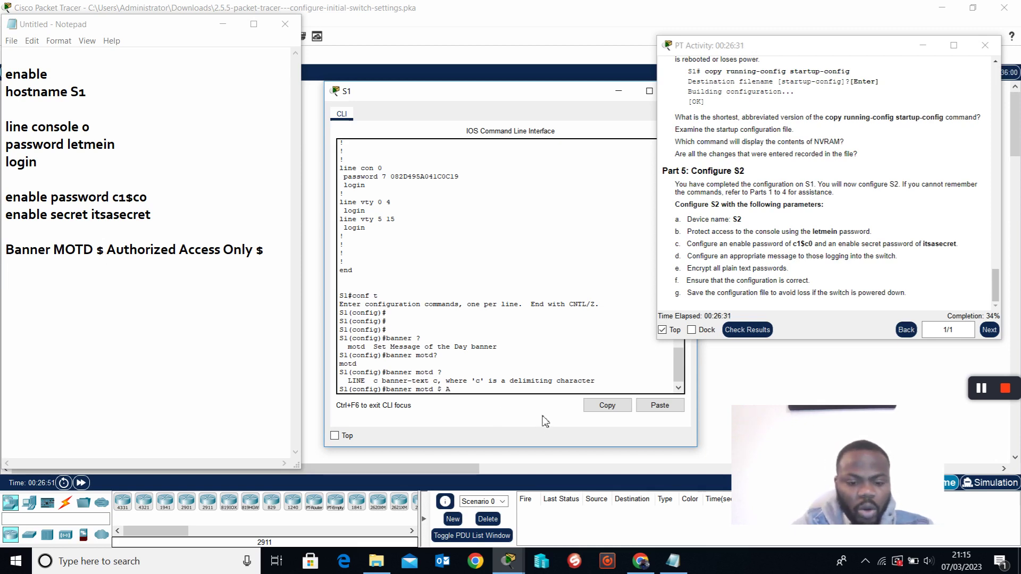
{"action": "type", "text": "uthori"}
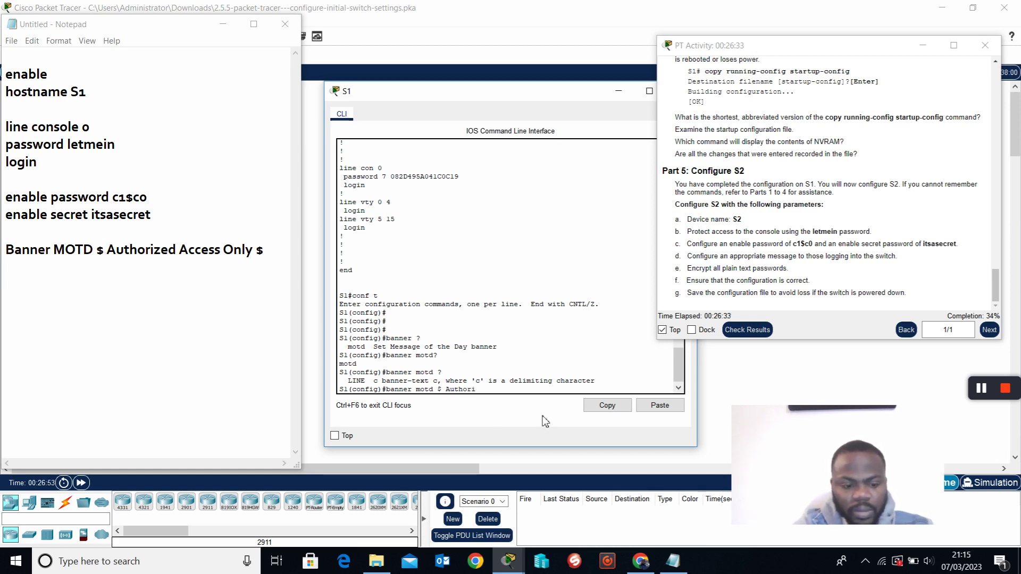
{"action": "type", "text": "zed A"}
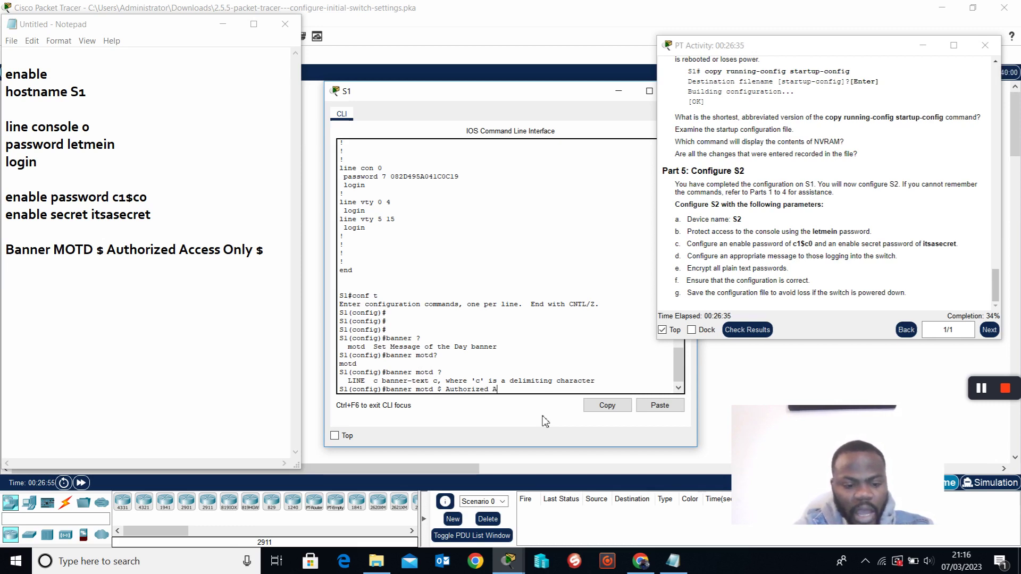
{"action": "type", "text": "ccess On"}
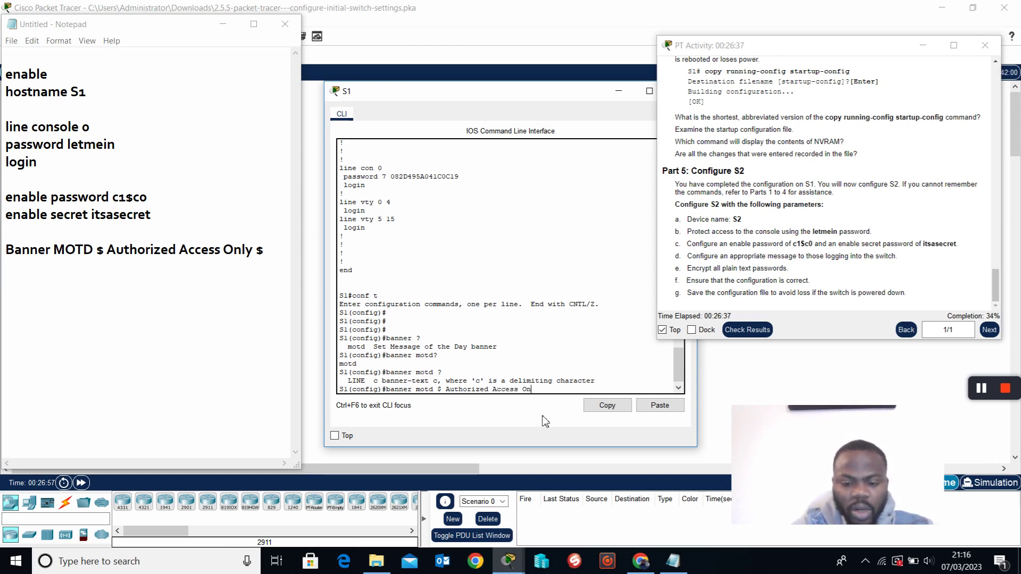
{"action": "type", "text": "ly $"}
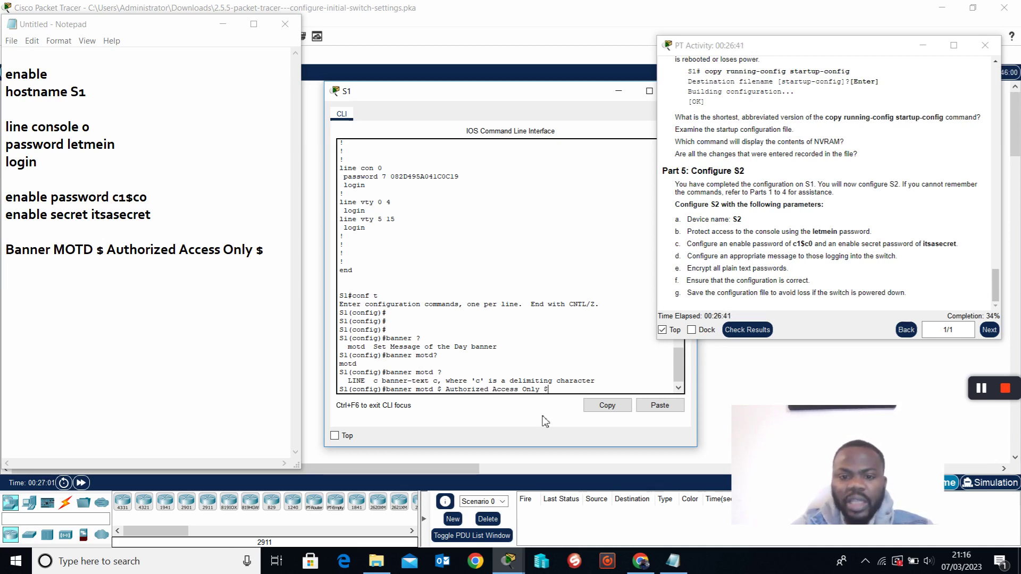
{"action": "key", "text": "Return"}
{"action": "key", "text": "Return"}
{"action": "key", "text": "Return"}
{"action": "type", "text": "e"}
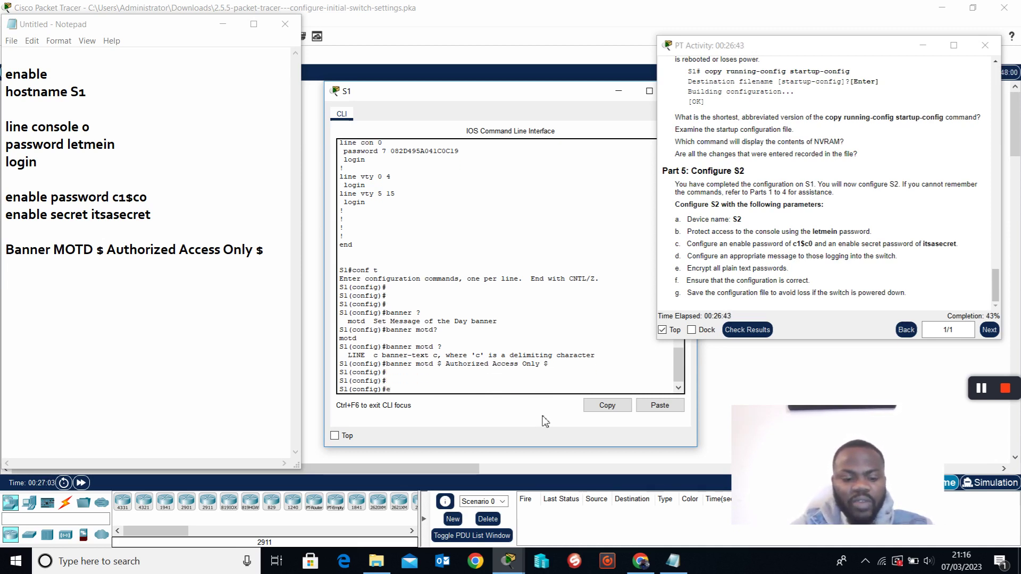
{"action": "type", "text": "nd"}
{"action": "key", "text": "Return"}
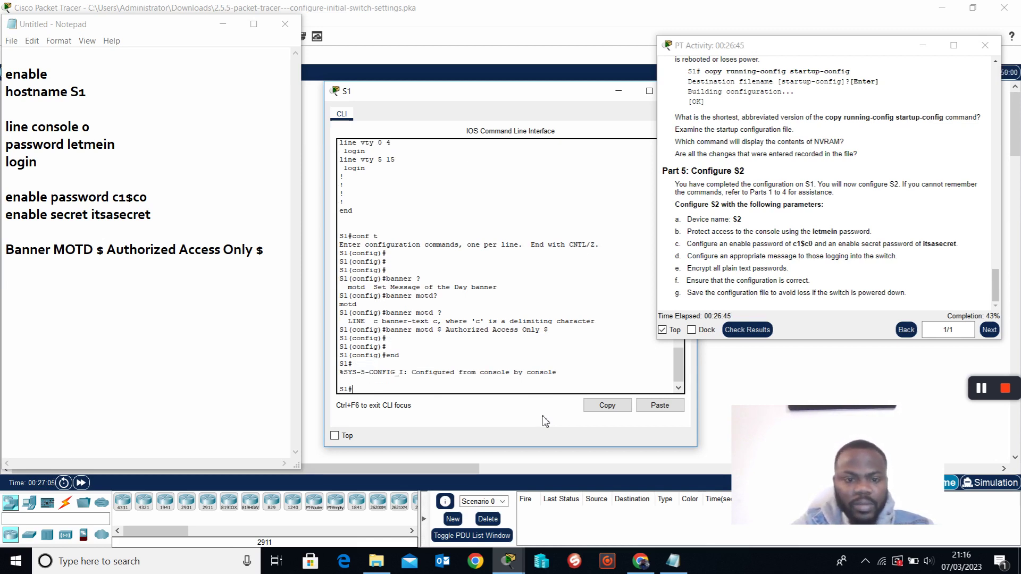
{"action": "type", "text": "exit"}
{"action": "key", "text": "Return"}
{"action": "key", "text": "Return"}
Check the banner above the password prompt and mark the 'Encrypt all plain text passwords' task.
{"action": "left_click_drag", "start_coordinate": [445, 357], "coordinate": [346, 363]}
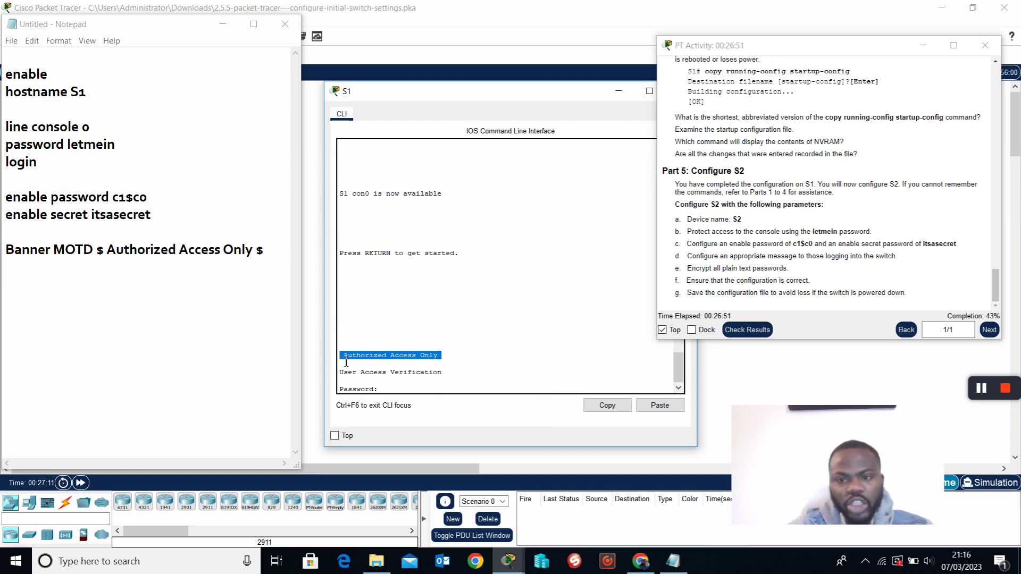
{"action": "left_click", "coordinate": [747, 261]}
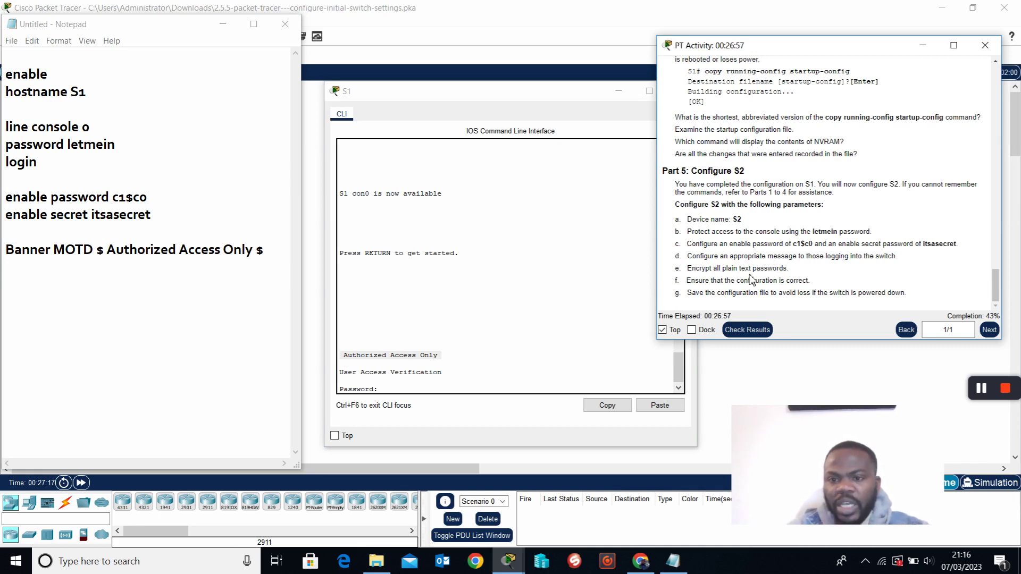
{"action": "left_click_drag", "start_coordinate": [688, 270], "coordinate": [796, 271]}
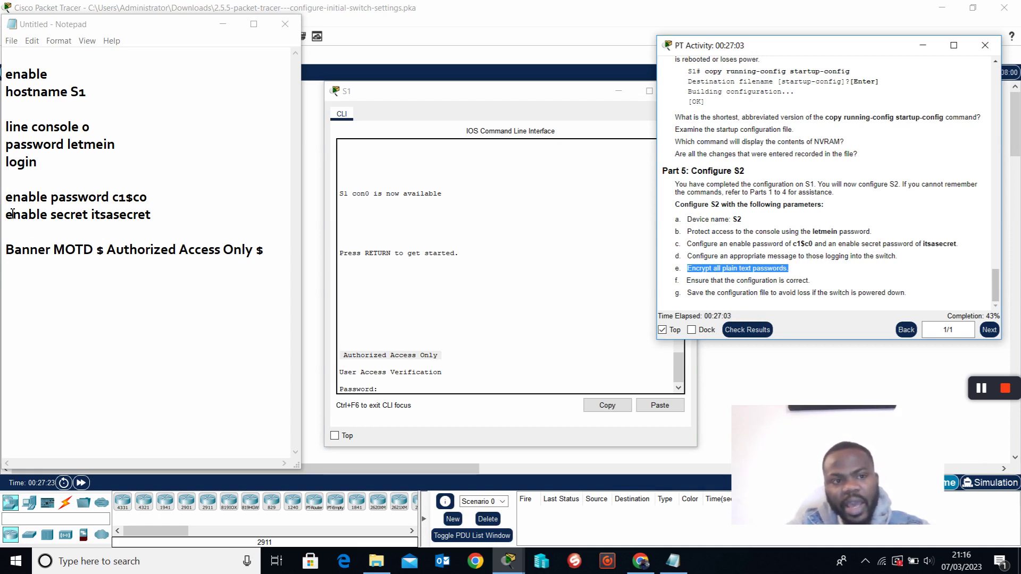
{"action": "left_click", "coordinate": [262, 250]}
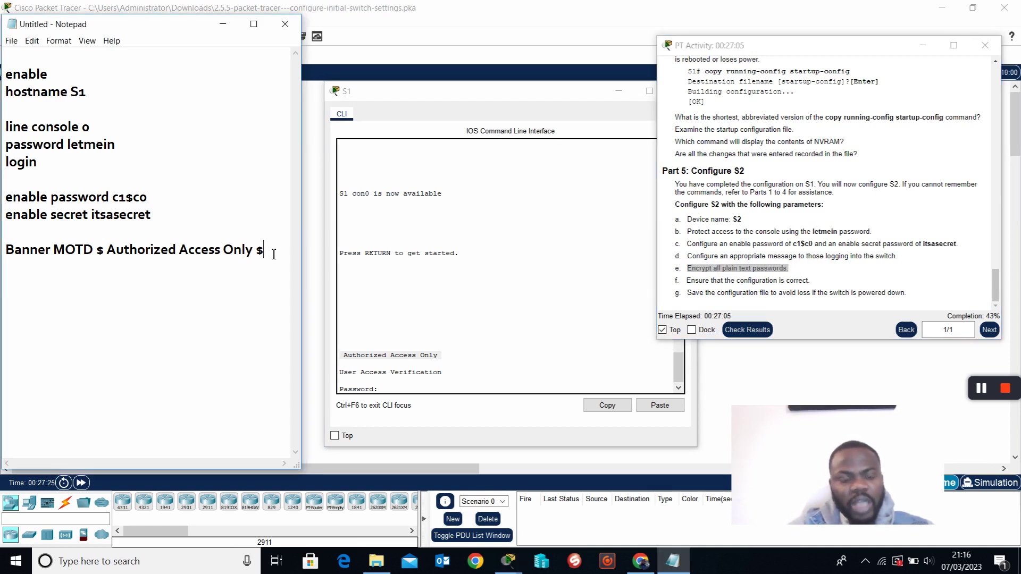
Append 'Service password-encryption' to the Notepad notes below the banner line.
{"action": "key", "text": "Return"}
{"action": "key", "text": "Return"}
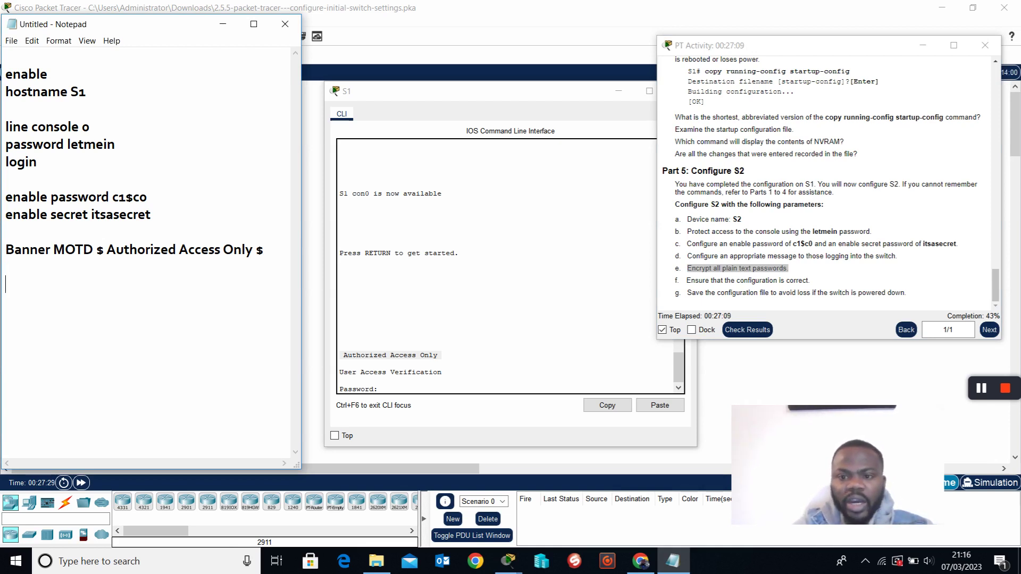
{"action": "type", "text": "Service password-encryption"}
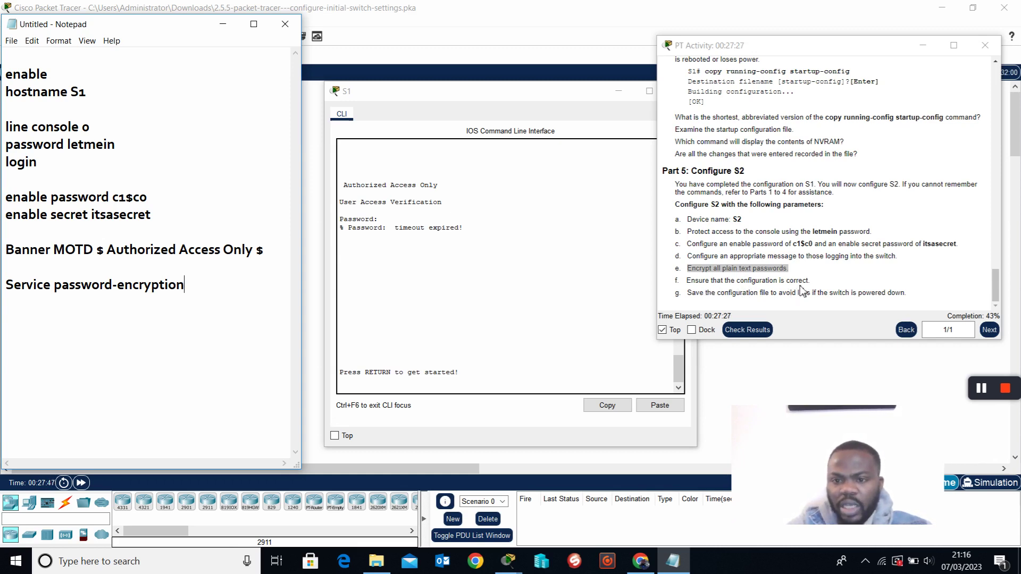
Log in to the S1 console past the banner with the console password, then enter privileged mode with the enable secret.
{"action": "left_click", "coordinate": [523, 388]}
{"action": "key", "text": "Return"}
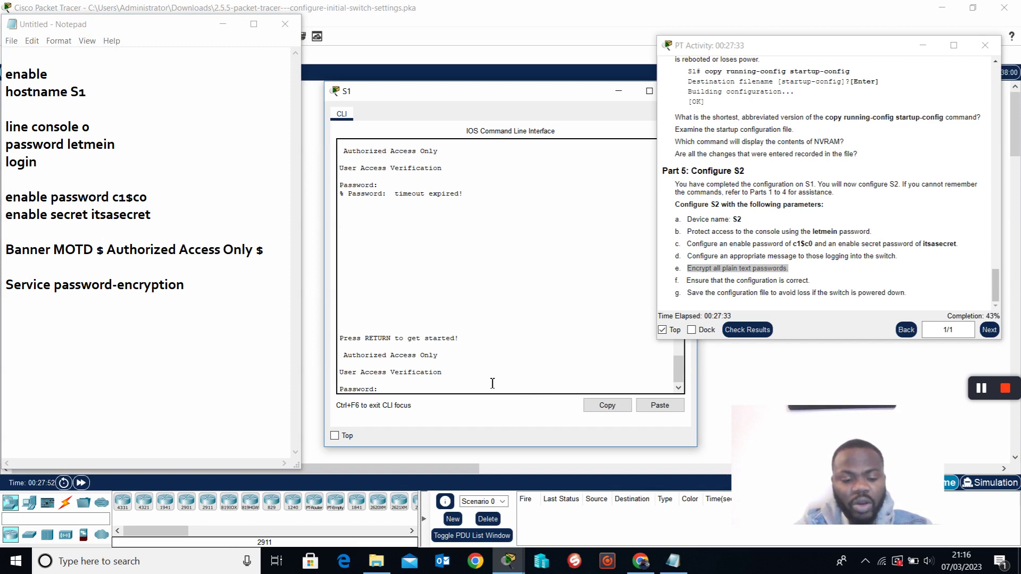
{"action": "type", "text": "letmein"}
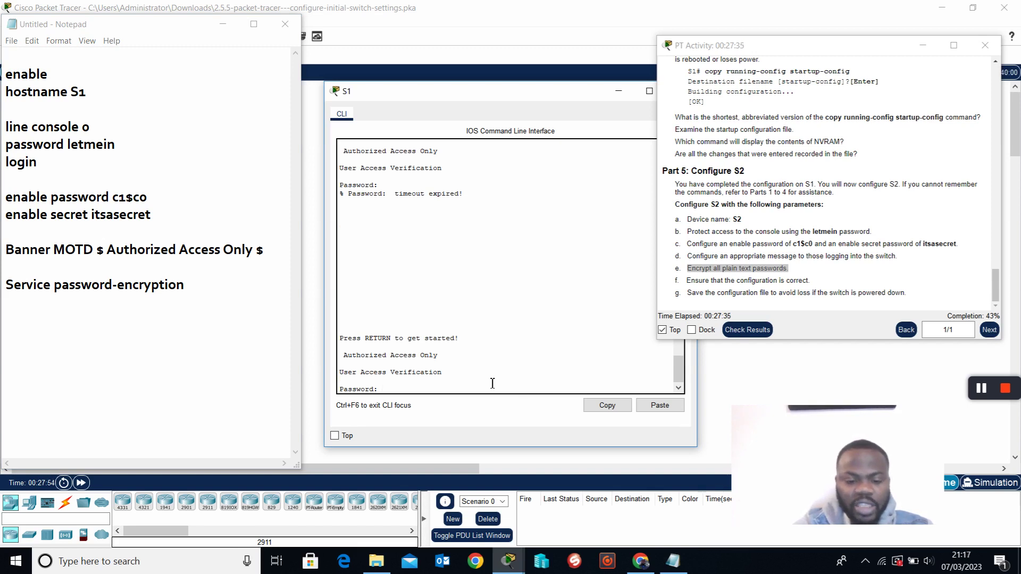
{"action": "key", "text": "Return"}
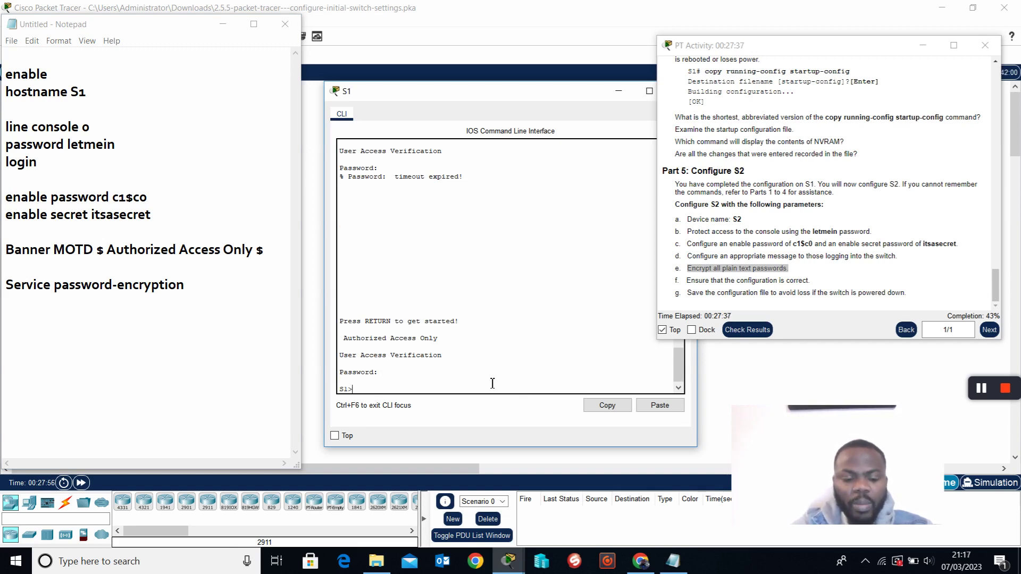
{"action": "type", "text": "en"}
{"action": "key", "text": "Return"}
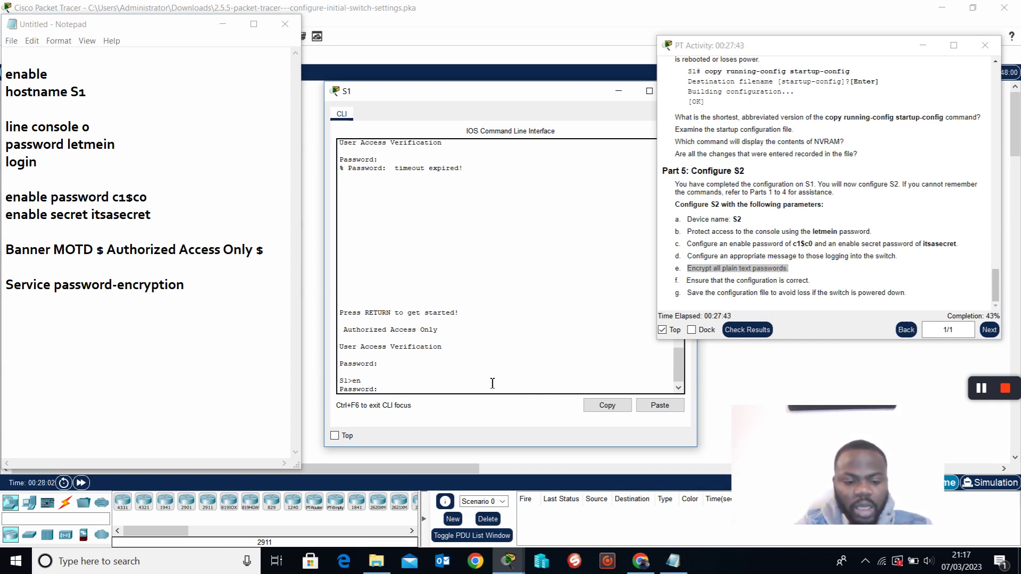
{"action": "key", "text": "Return"}
{"action": "key", "text": "Return"}
{"action": "key", "text": "Return"}
{"action": "key", "text": "Return"}
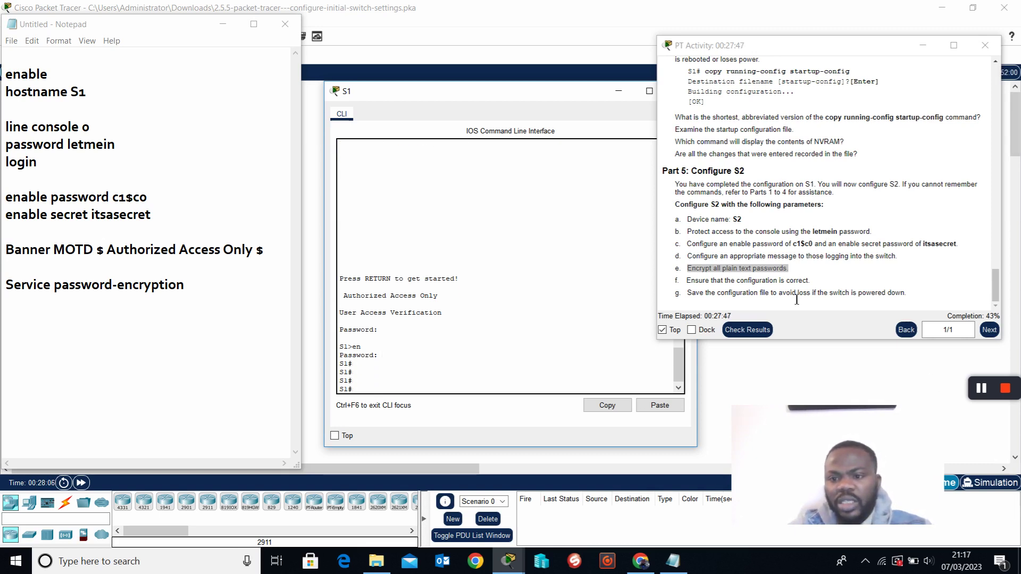
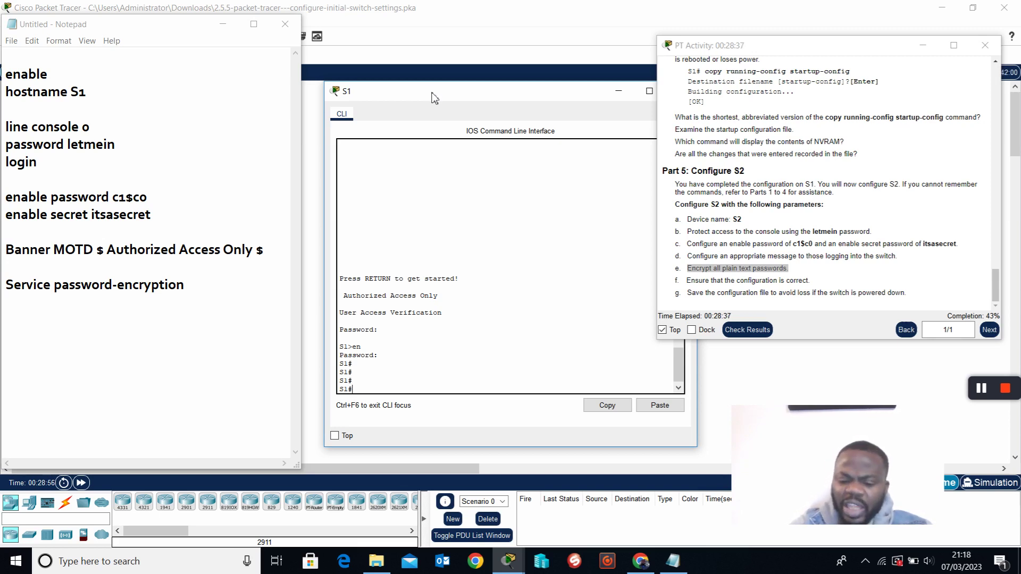
List S1's privileged EXEC commands with ?, paging to the end of the list at write.
{"action": "type", "text": "?"}
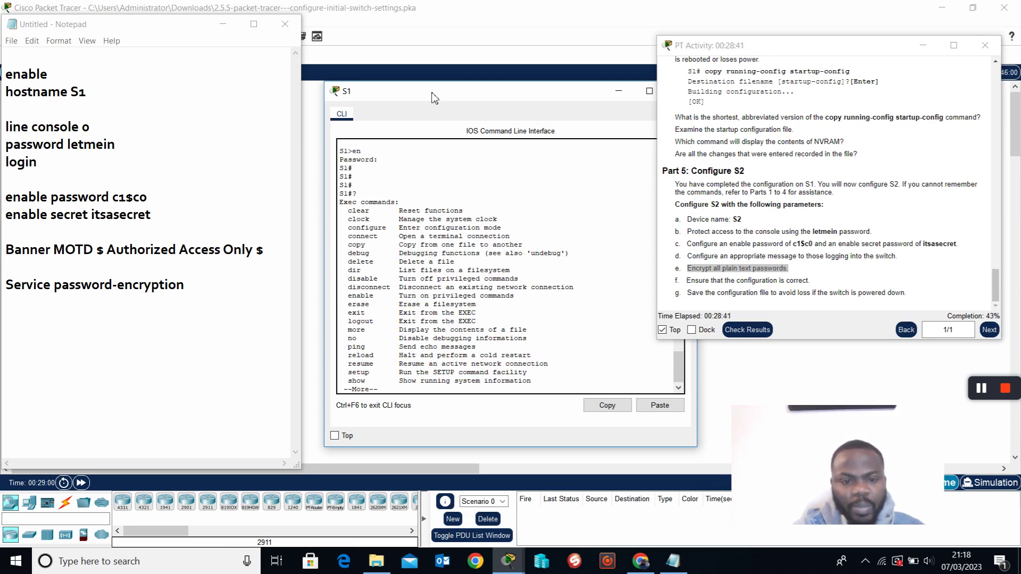
{"action": "key", "text": "space"}
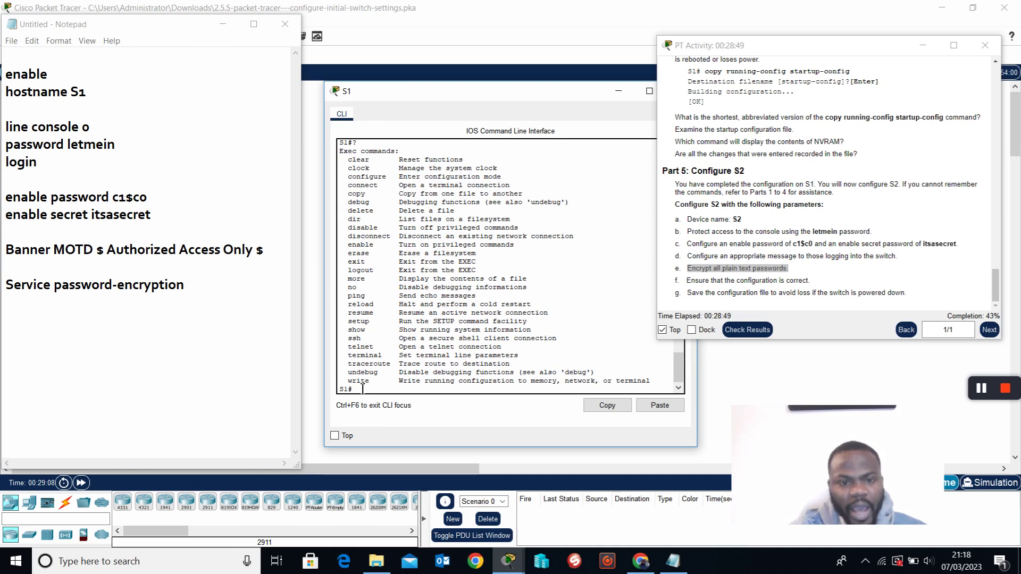
{"action": "left_click_drag", "start_coordinate": [350, 386], "coordinate": [380, 387]}
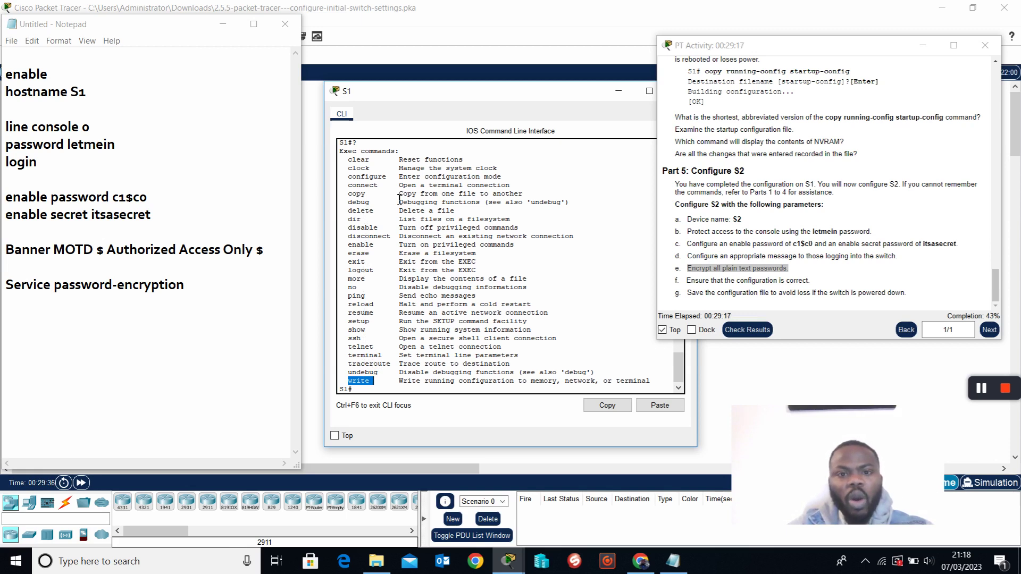
{"action": "left_click", "coordinate": [407, 396]}
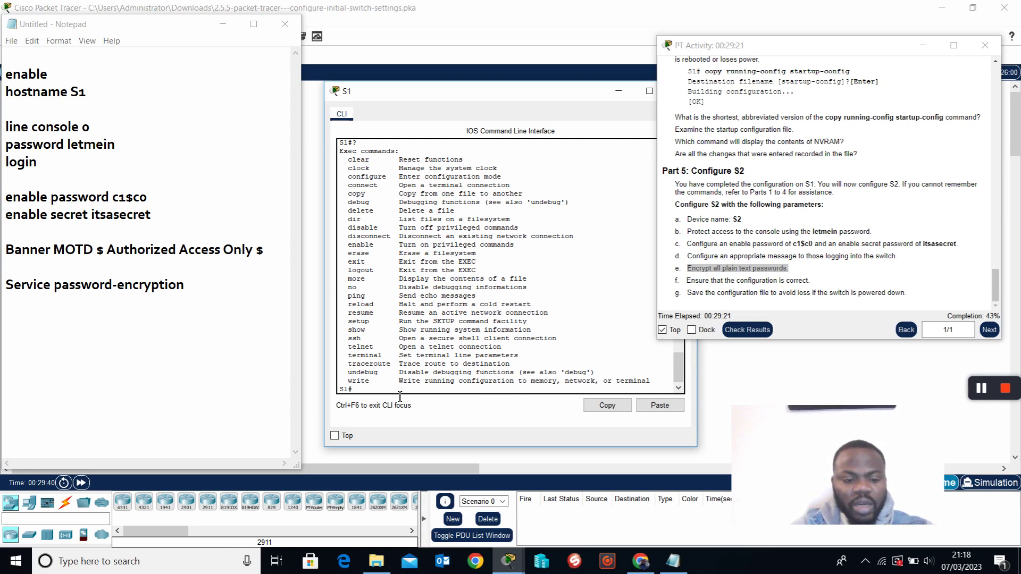
Explore the copy command's options with ?, checking the running-config source and startup-config destination.
{"action": "type", "text": "w"}
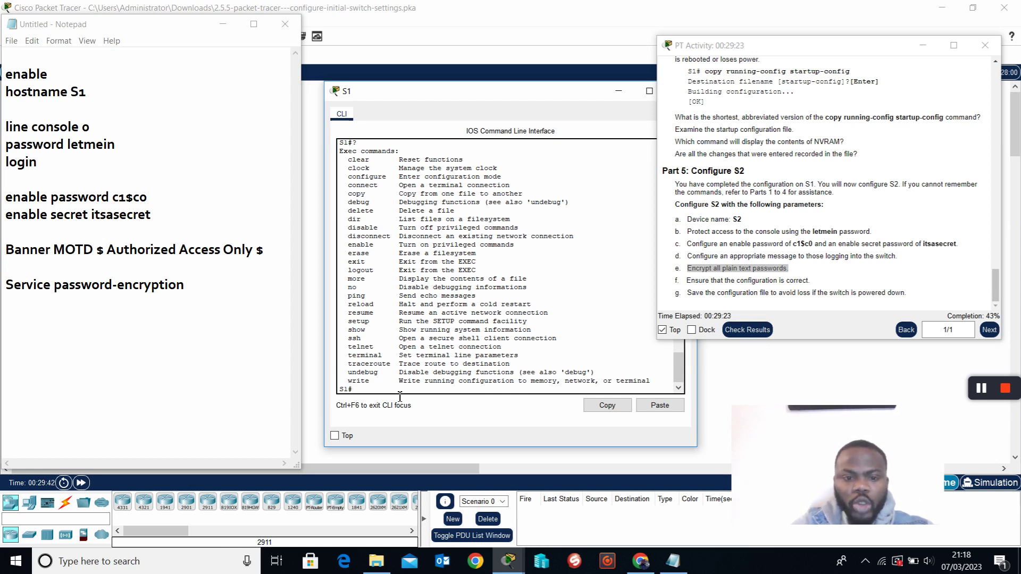
{"action": "type", "text": "co"}
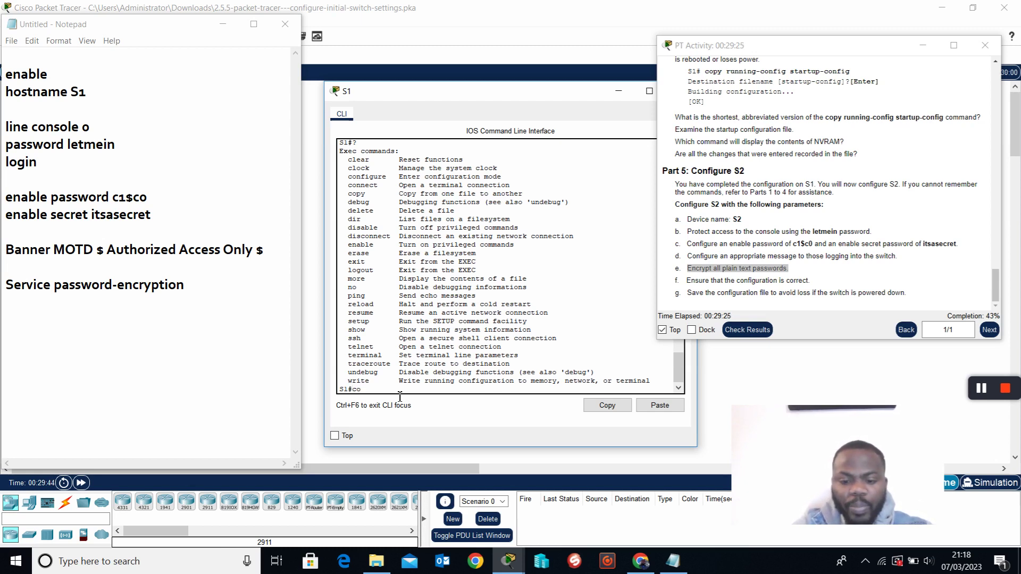
{"action": "type", "text": "puy"}
{"action": "key", "text": "BackSpace"}
{"action": "key", "text": "BackSpace"}
{"action": "key", "text": "BackSpace"}
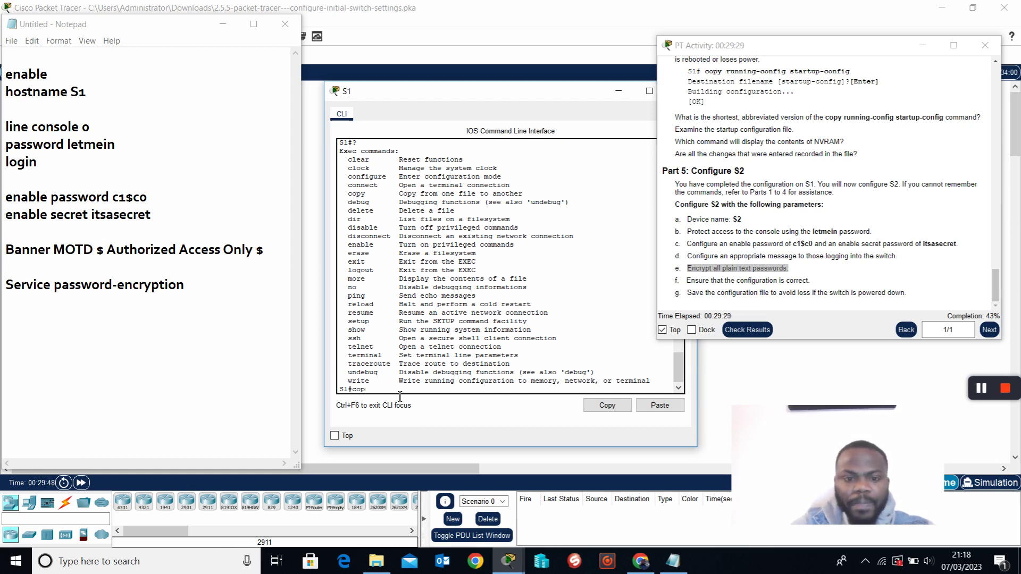
{"action": "type", "text": "y"}
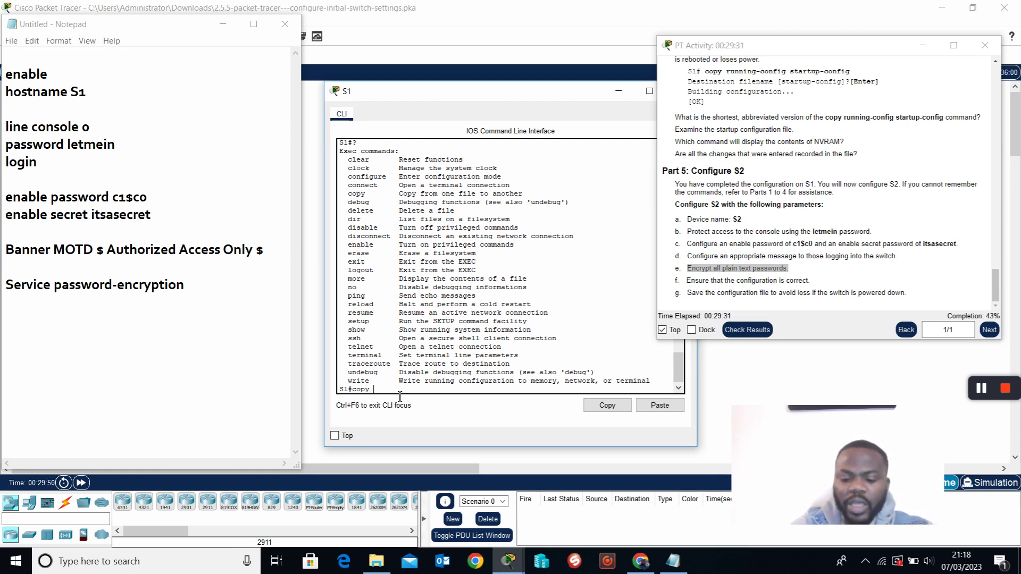
{"action": "type", "text": " ?"}
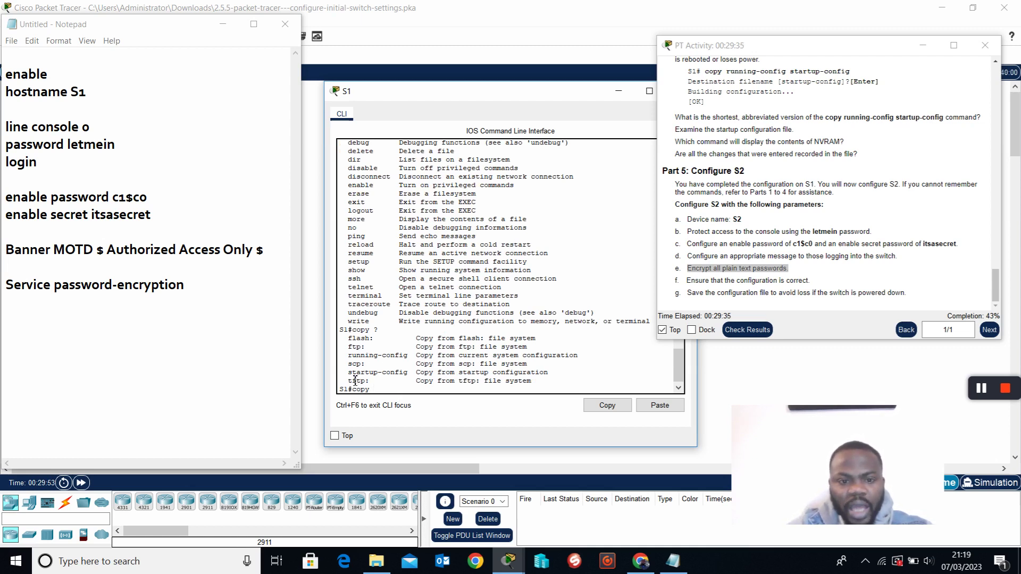
{"action": "left_click_drag", "start_coordinate": [349, 356], "coordinate": [583, 356]}
{"action": "left_click", "coordinate": [395, 395]}
{"action": "type", "text": "runnin"}
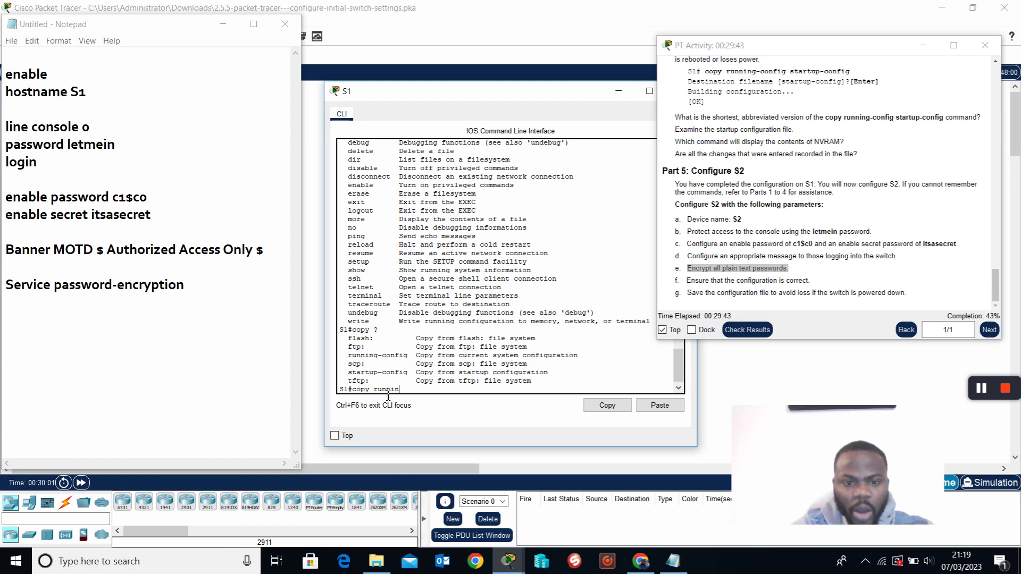
{"action": "key", "text": "Tab"}
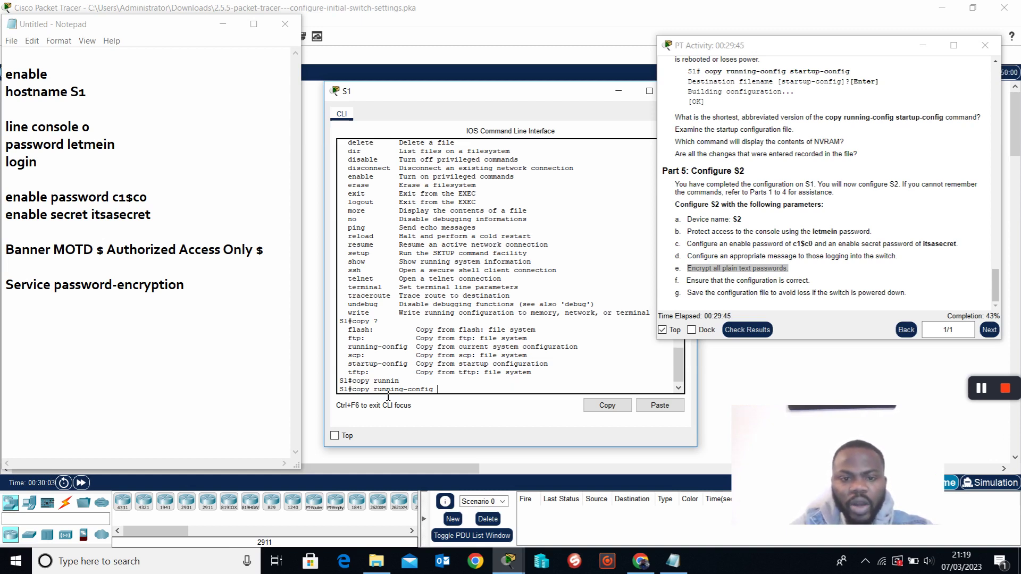
{"action": "type", "text": "?"}
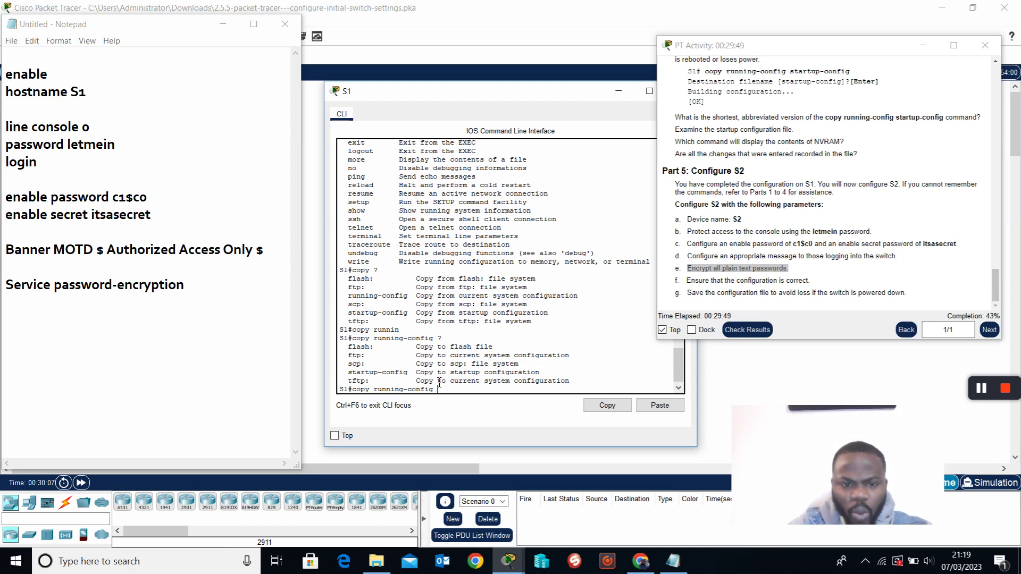
{"action": "left_click_drag", "start_coordinate": [349, 375], "coordinate": [552, 379]}
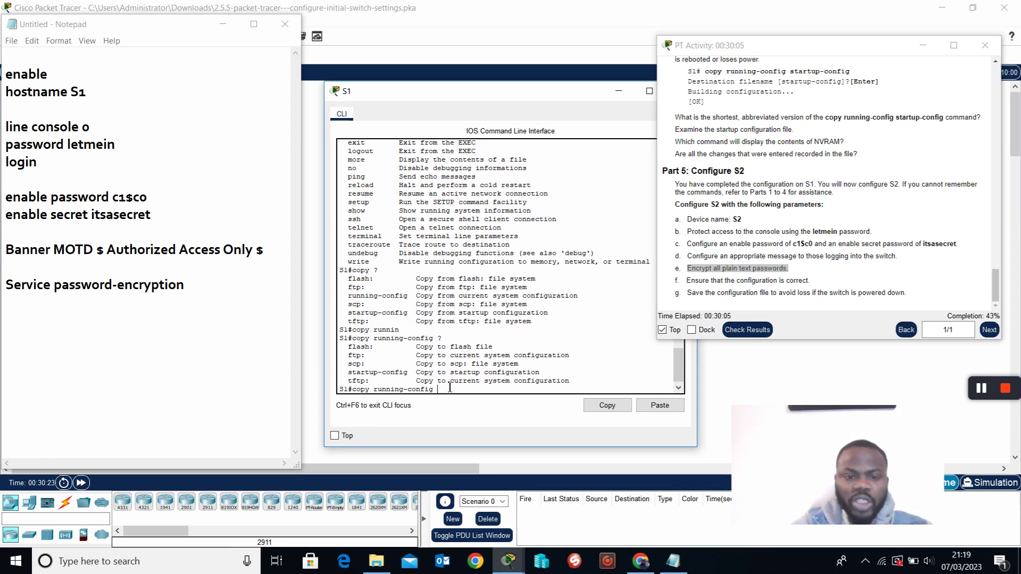
Run copy running-config startup-config on S1, accepting the default destination filename.
{"action": "type", "text": "s"}
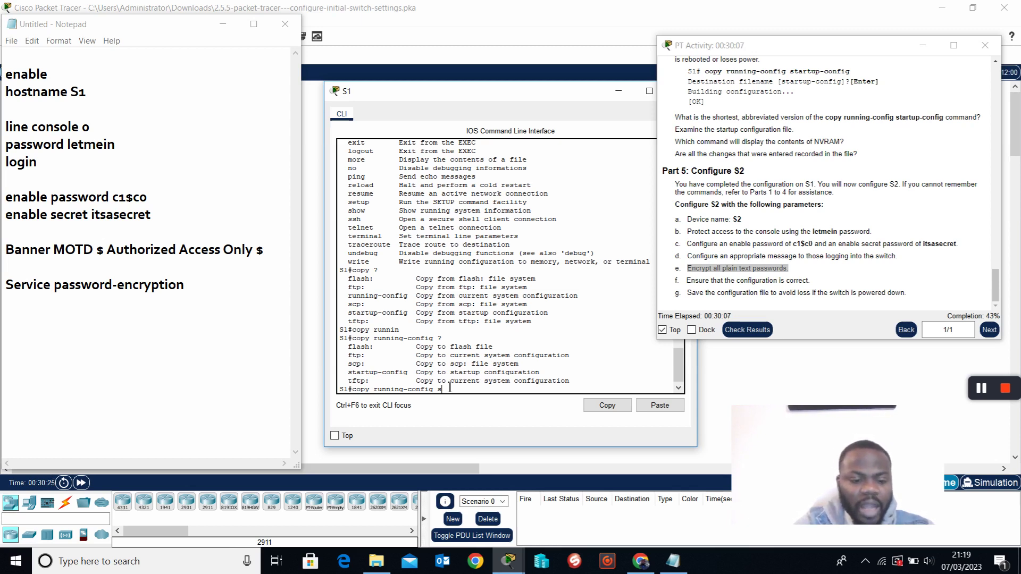
{"action": "type", "text": "tart"}
{"action": "key", "text": "Tab"}
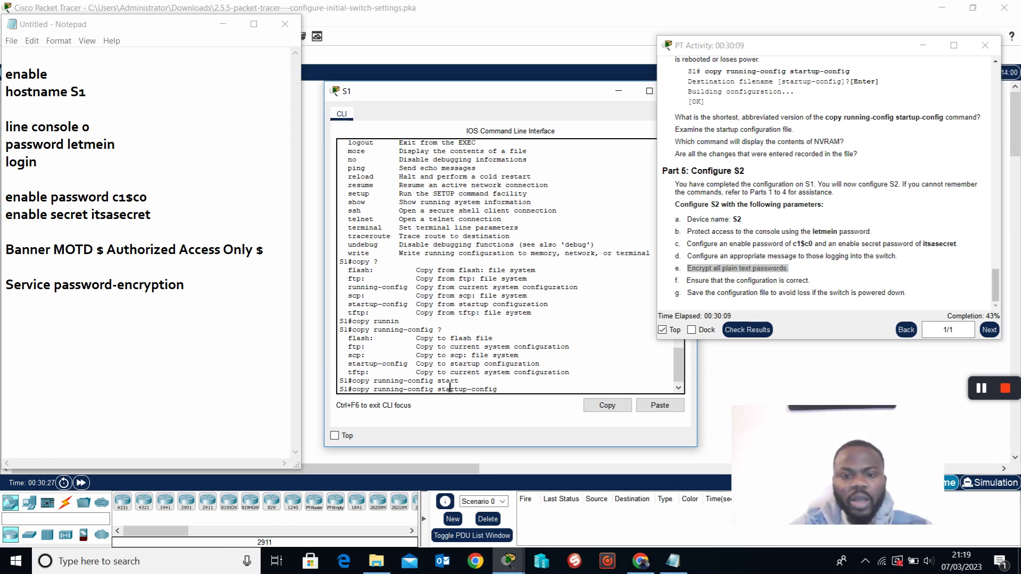
{"action": "key", "text": "Return"}
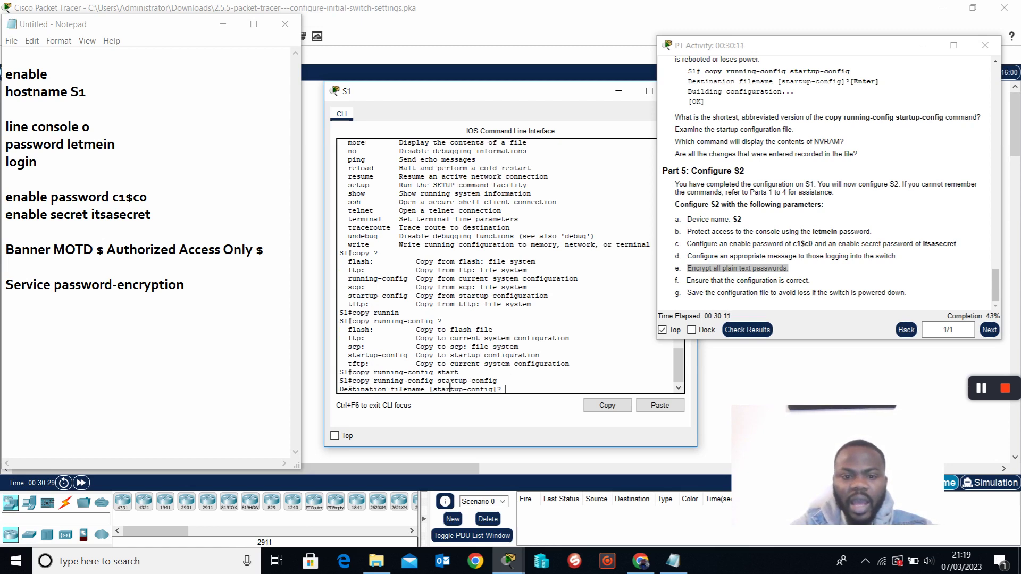
{"action": "key", "text": "Return"}
{"action": "key", "text": "Return"}
{"action": "key", "text": "Return"}
{"action": "key", "text": "Return"}
{"action": "key", "text": "Return"}
{"action": "key", "text": "Return"}
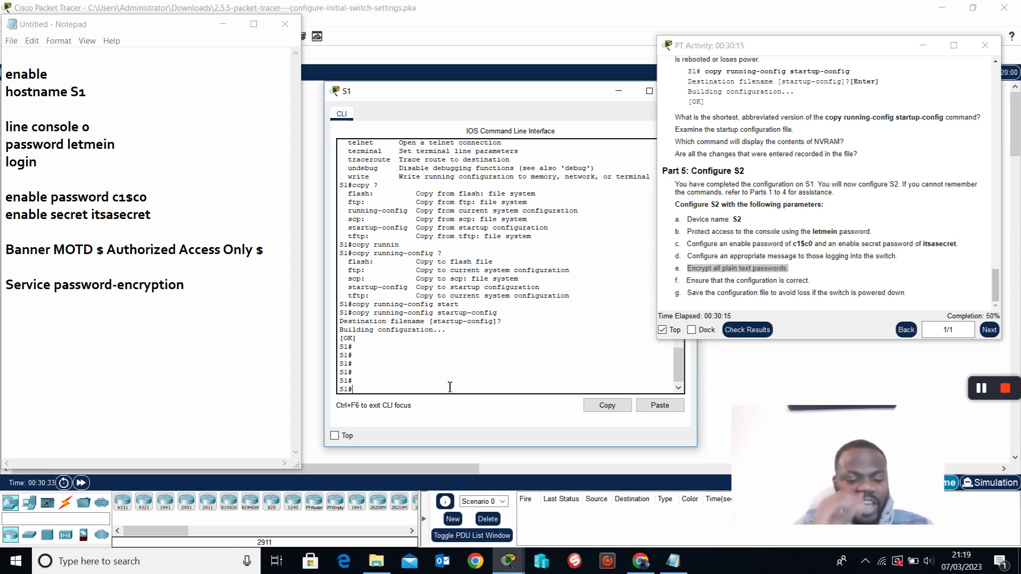
{"action": "type", "text": "show"}
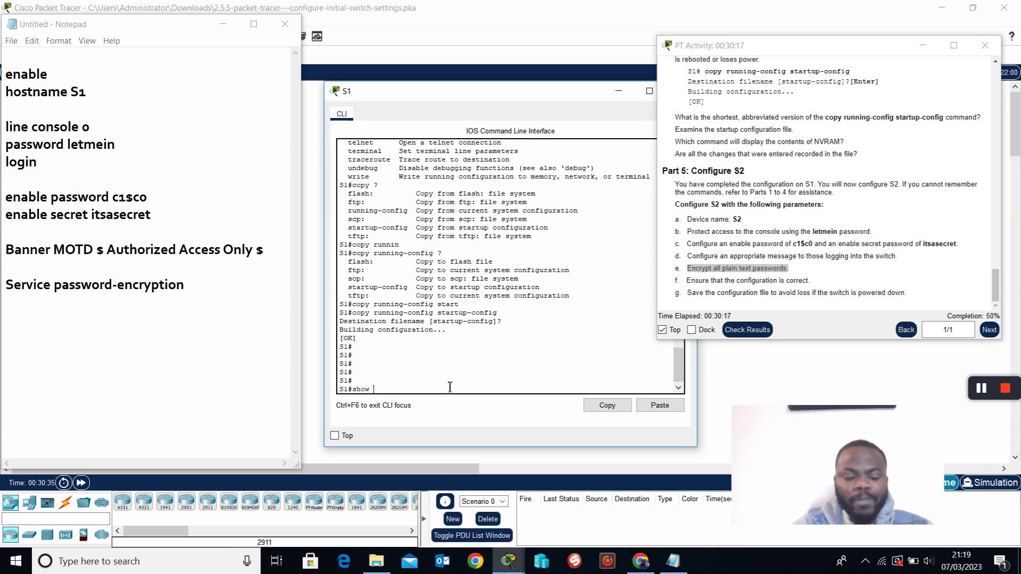
{"action": "type", "text": " runn"}
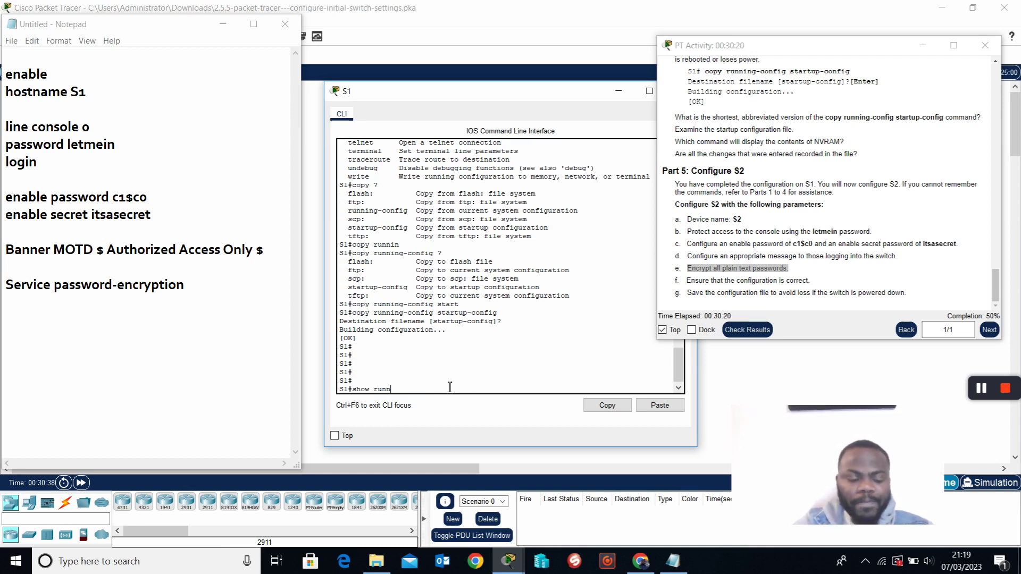
Display S1's running configuration, paging through it to the end.
{"action": "key", "text": "Tab"}
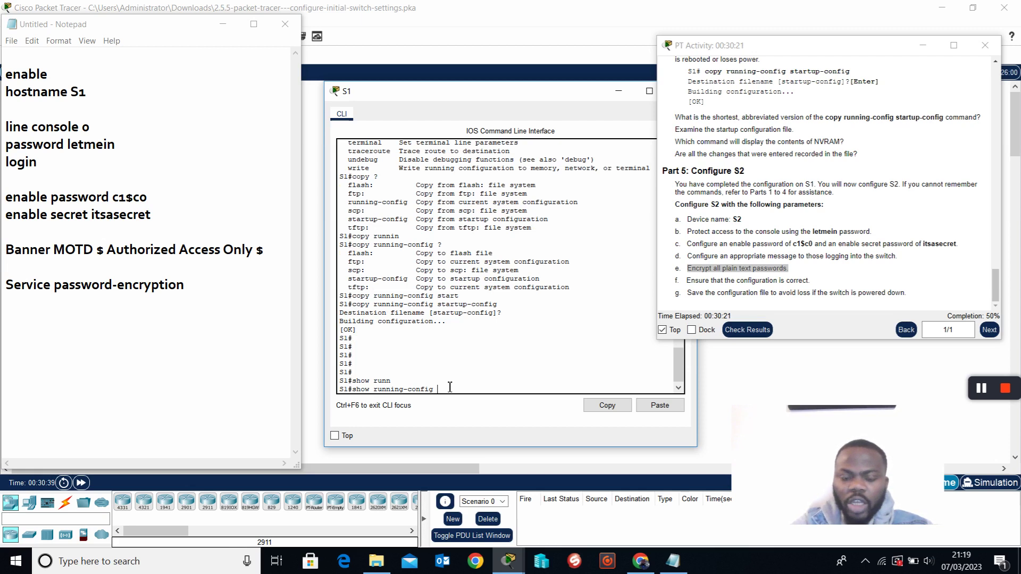
{"action": "key", "text": "Return"}
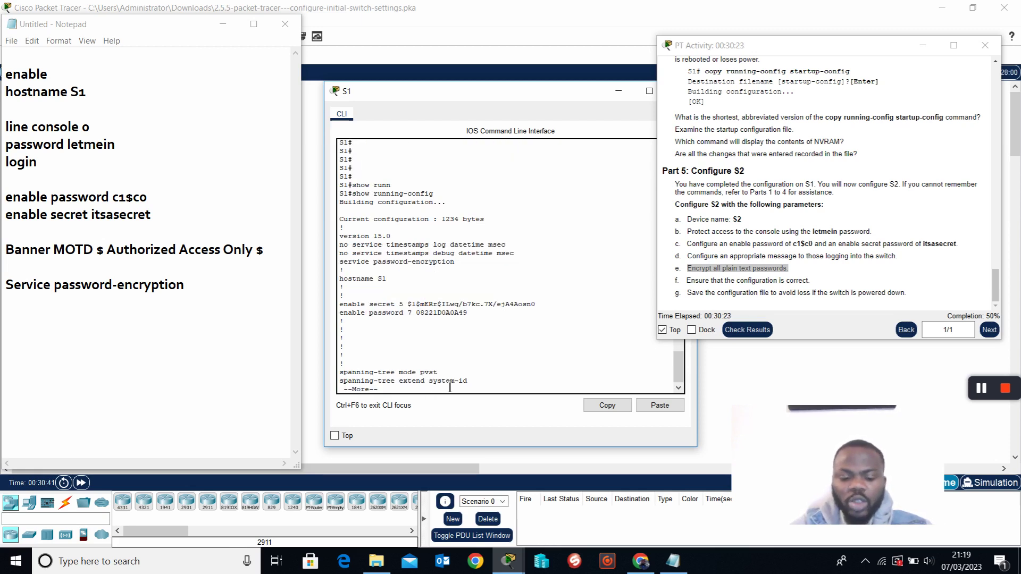
{"action": "key", "text": "space"}
{"action": "key", "text": "space"}
{"action": "key", "text": "space"}
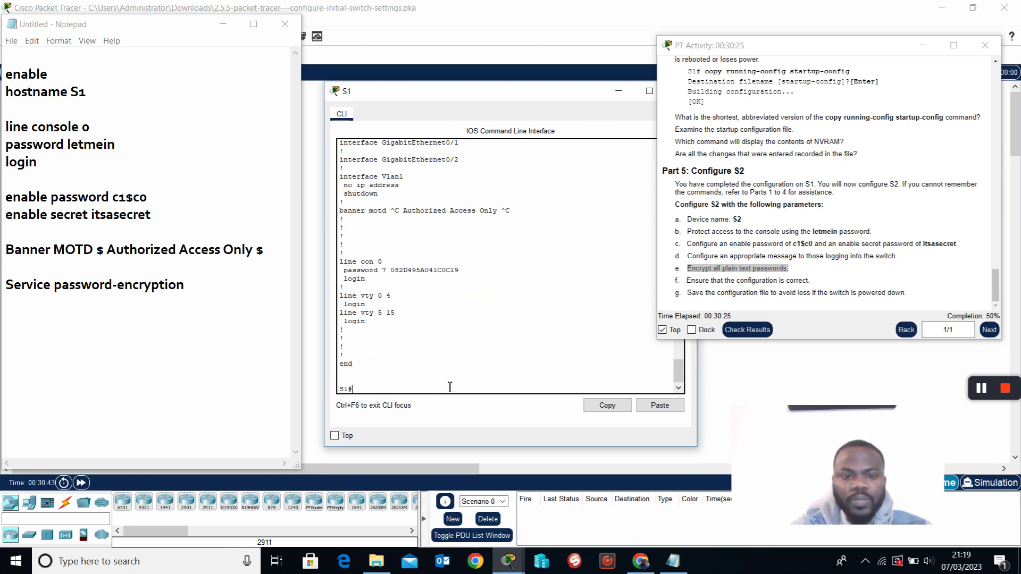
Display S1's saved startup-config and page through it to compare with the running config.
{"action": "type", "text": "show start"}
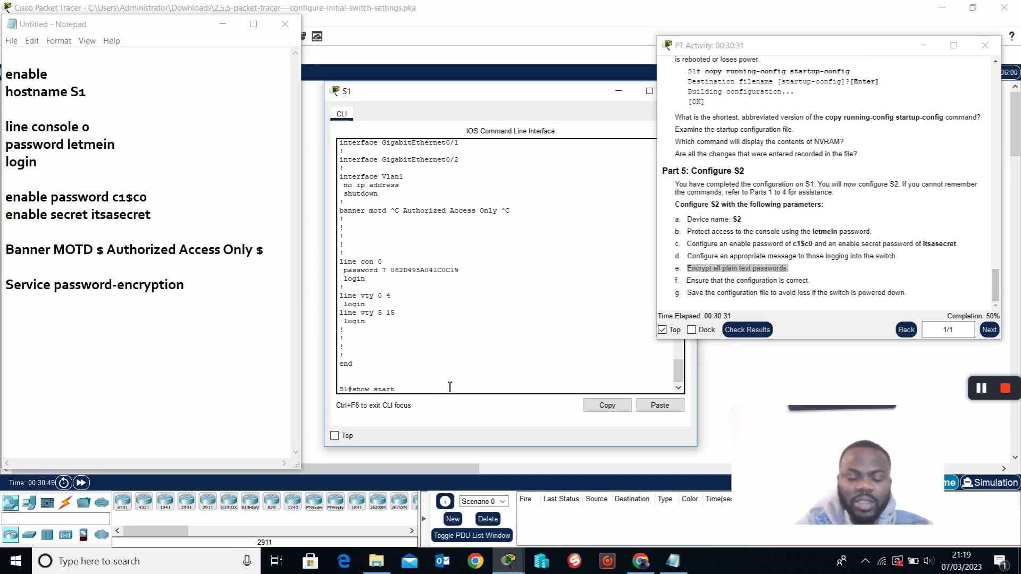
{"action": "key", "text": "Tab"}
{"action": "key", "text": "Return"}
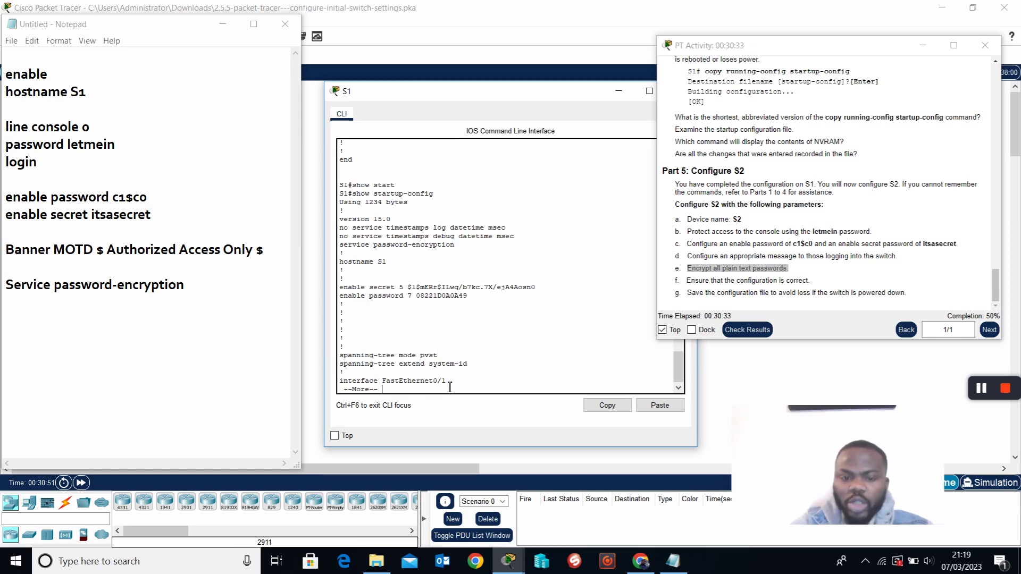
{"action": "key", "text": "space"}
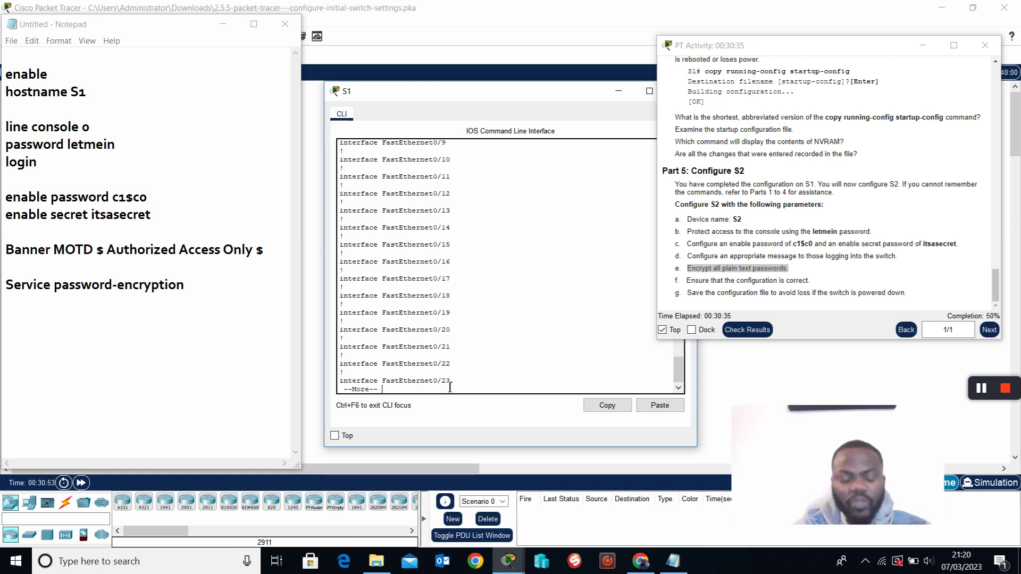
{"action": "key", "text": "space"}
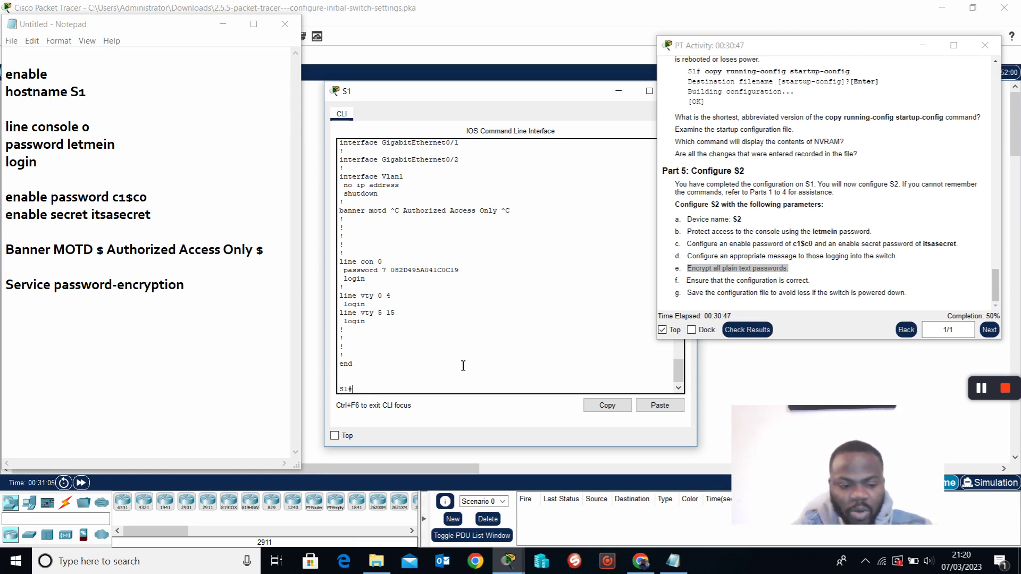
Erase S1's startup-config and confirm the erase.
{"action": "type", "text": "ra"}
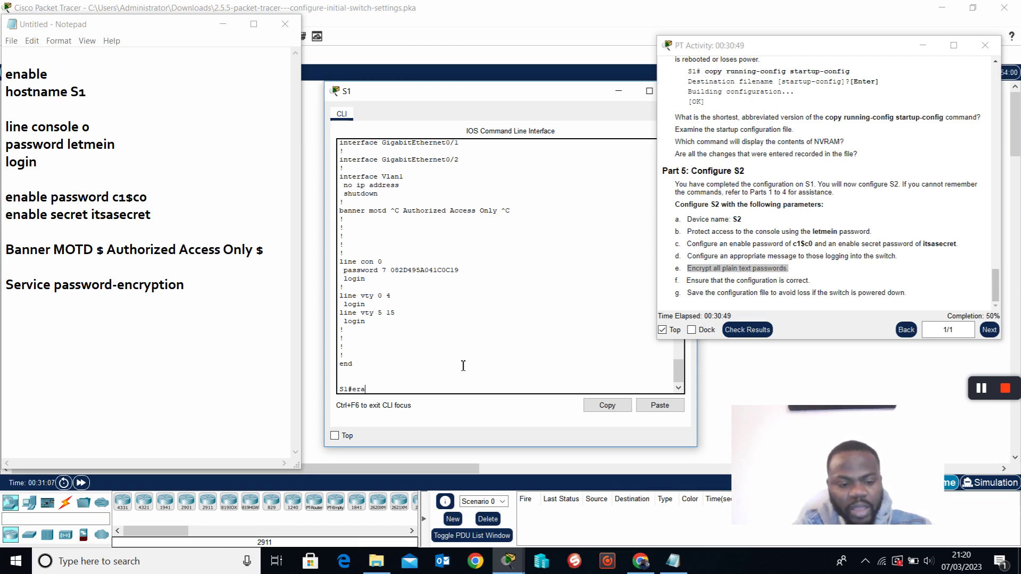
{"action": "type", "text": "se start"}
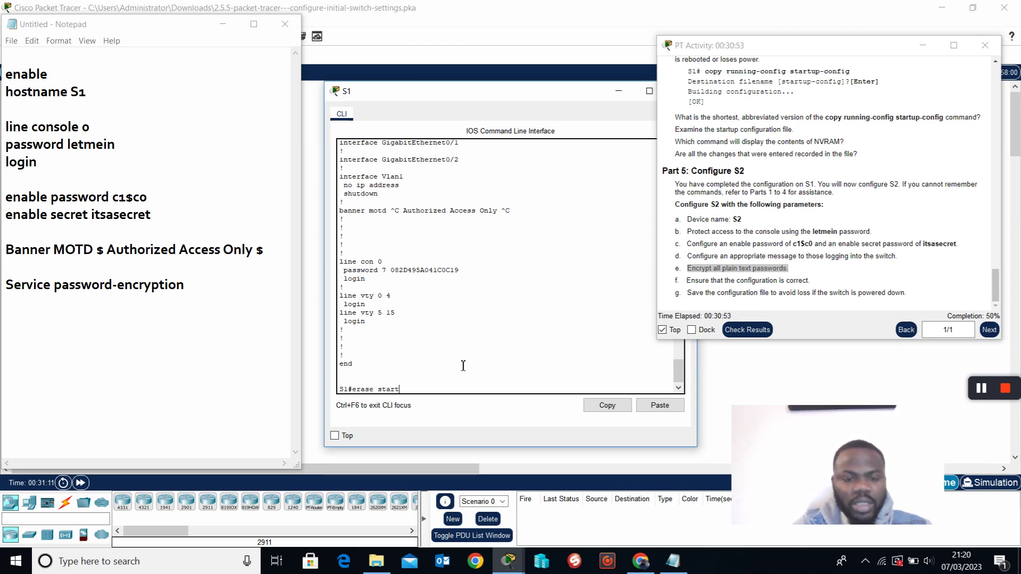
{"action": "key", "text": "Tab"}
{"action": "key", "text": "Return"}
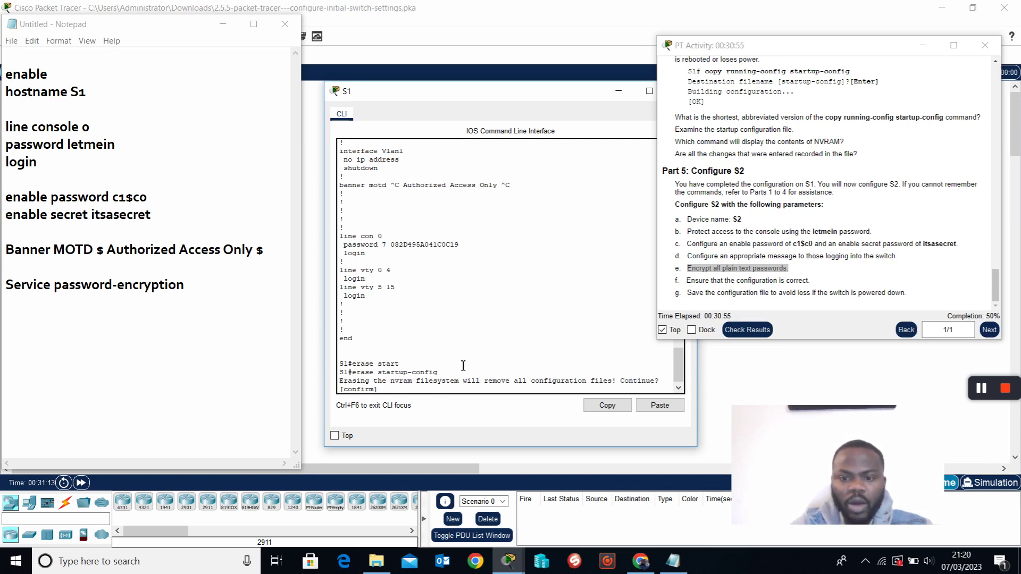
{"action": "key", "text": "Return"}
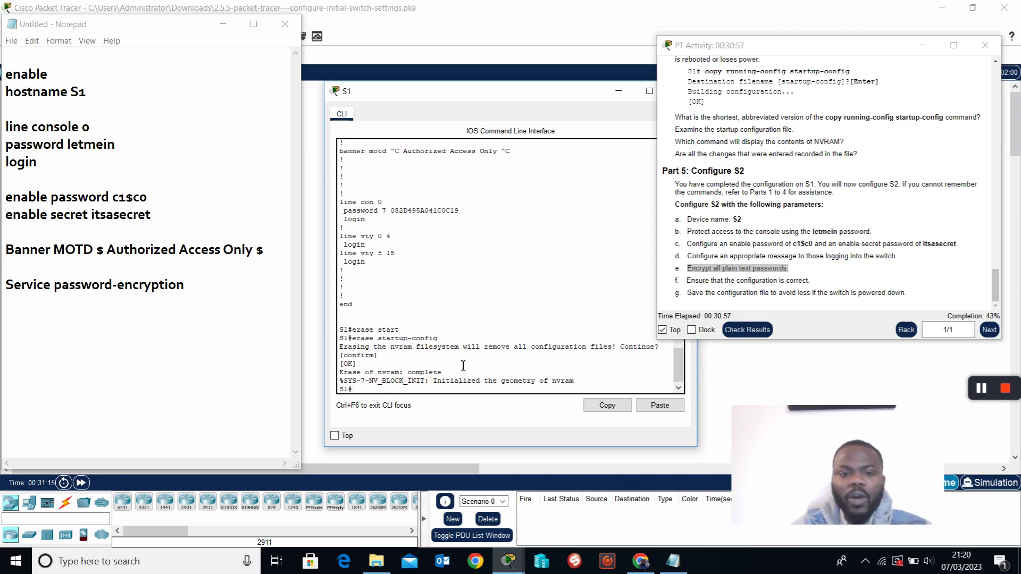
{"action": "key", "text": "Return"}
{"action": "key", "text": "Return"}
{"action": "key", "text": "Return"}
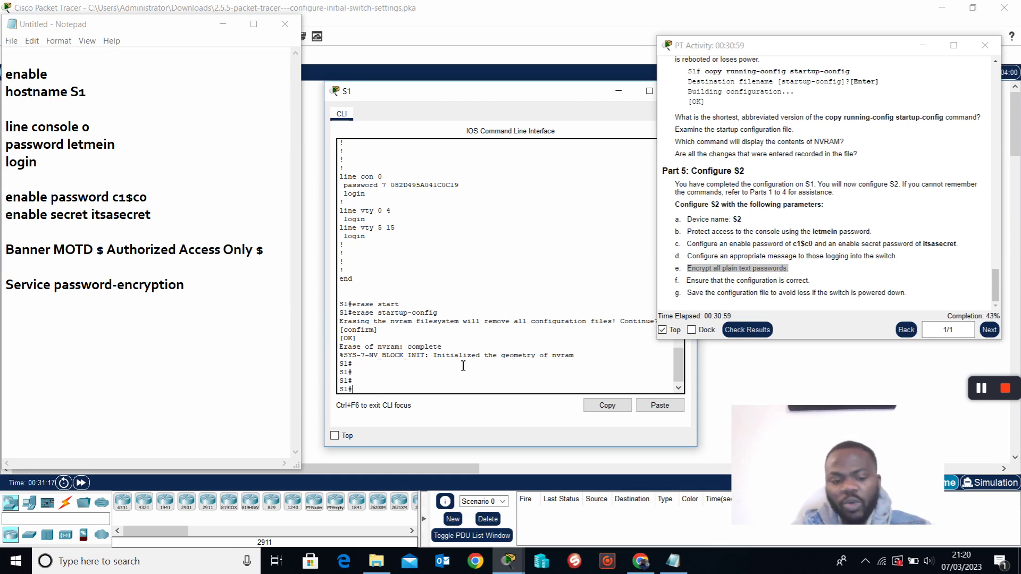
Verify with show run and show start that the startup-config is no longer present.
{"action": "type", "text": "show "}
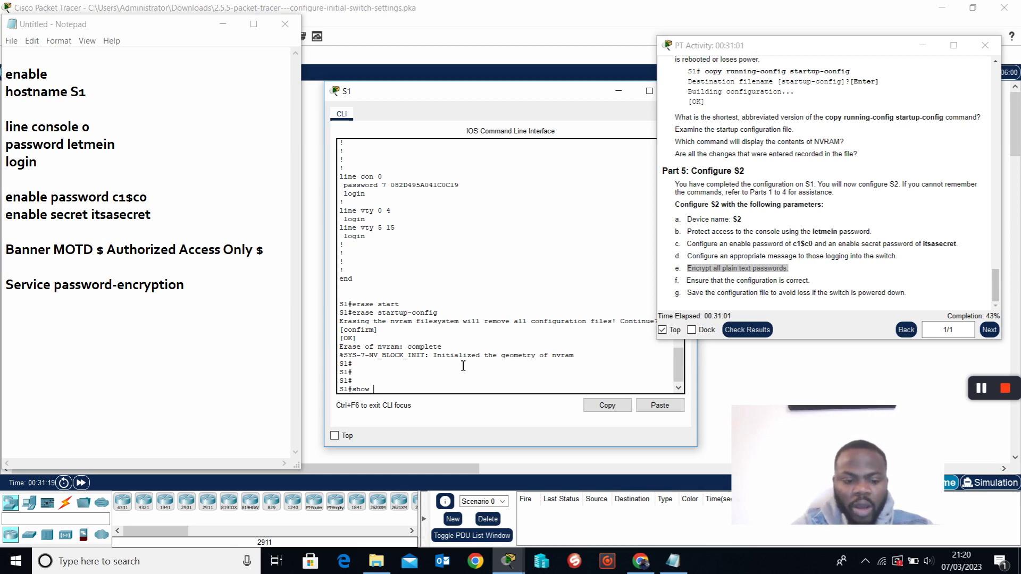
{"action": "type", "text": "run"}
{"action": "key", "text": "Return"}
{"action": "key", "text": "space"}
{"action": "key", "text": "space"}
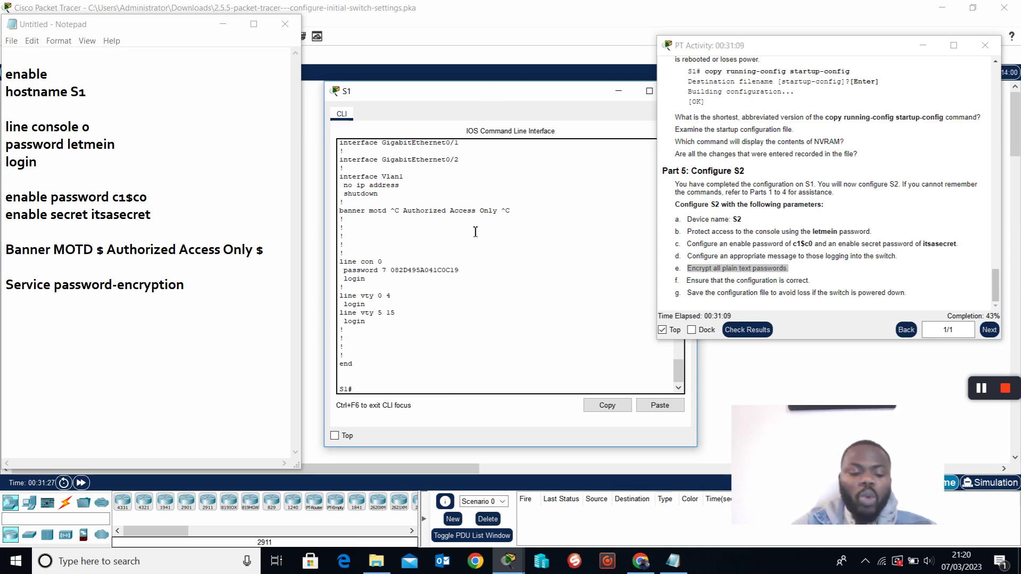
{"action": "type", "text": "sh"}
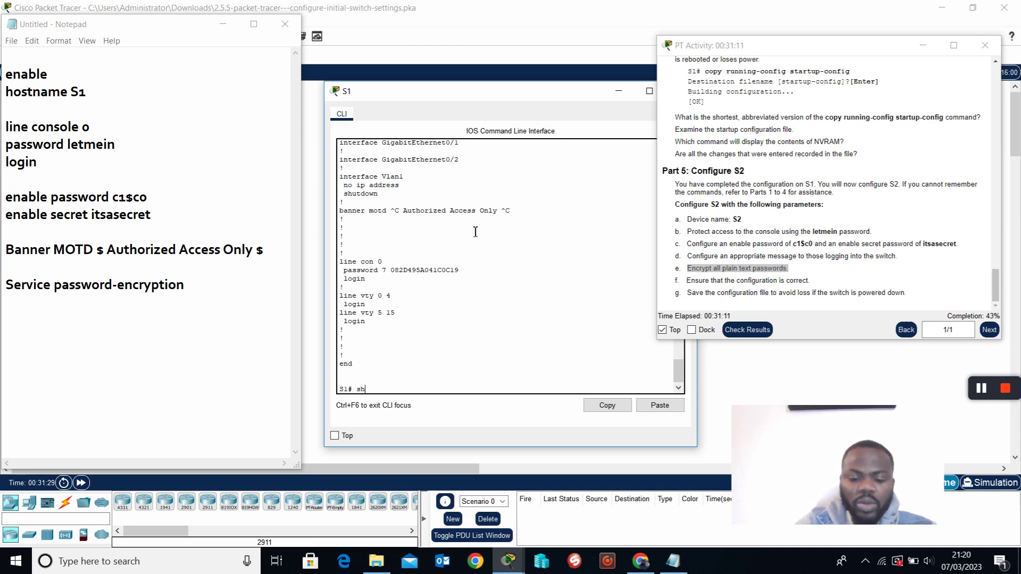
{"action": "type", "text": "ow strat"}
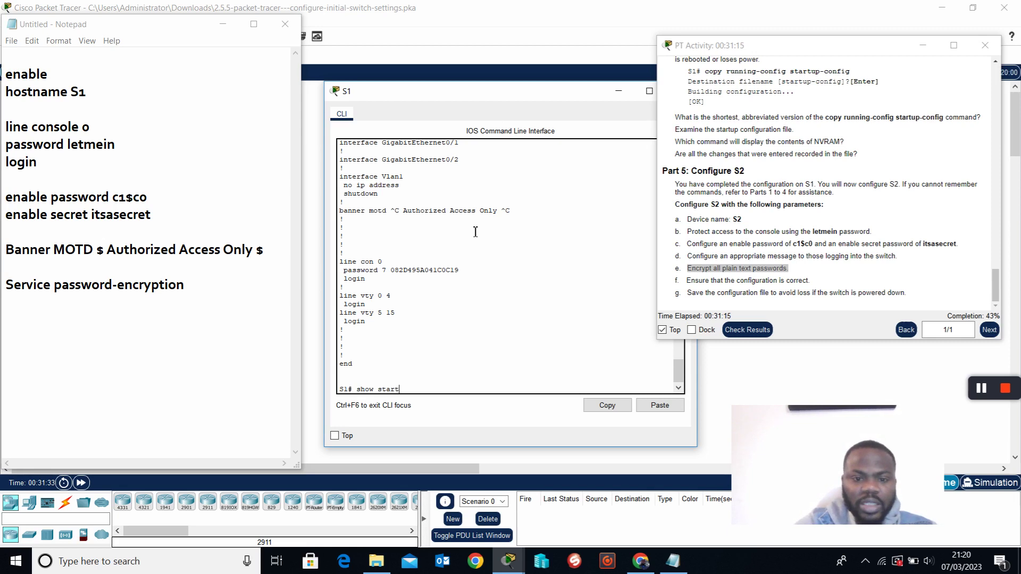
{"action": "key", "text": "Return"}
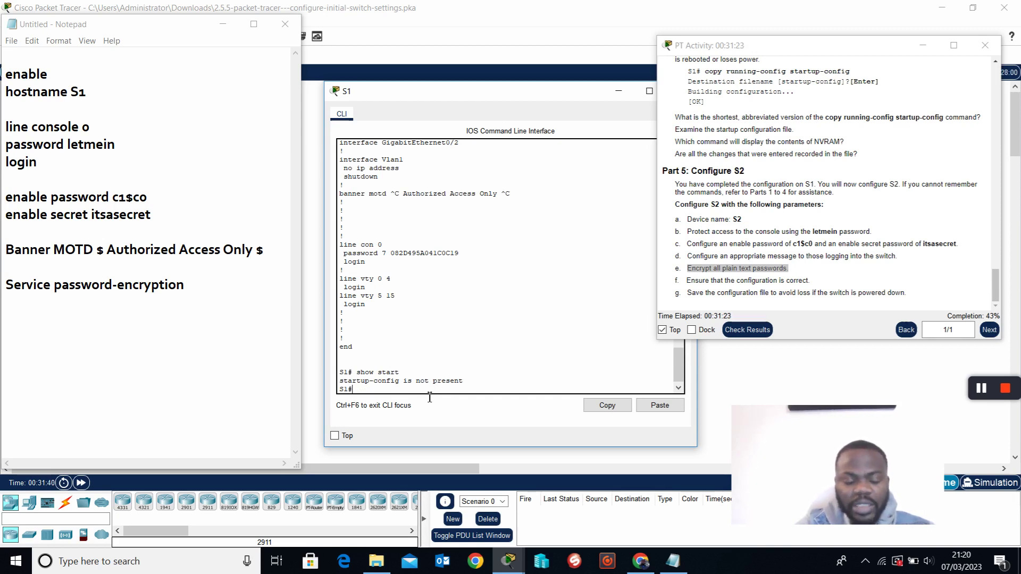
List the write command's options, then save S1's configuration to NVRAM with write memory.
{"action": "type", "text": "write "}
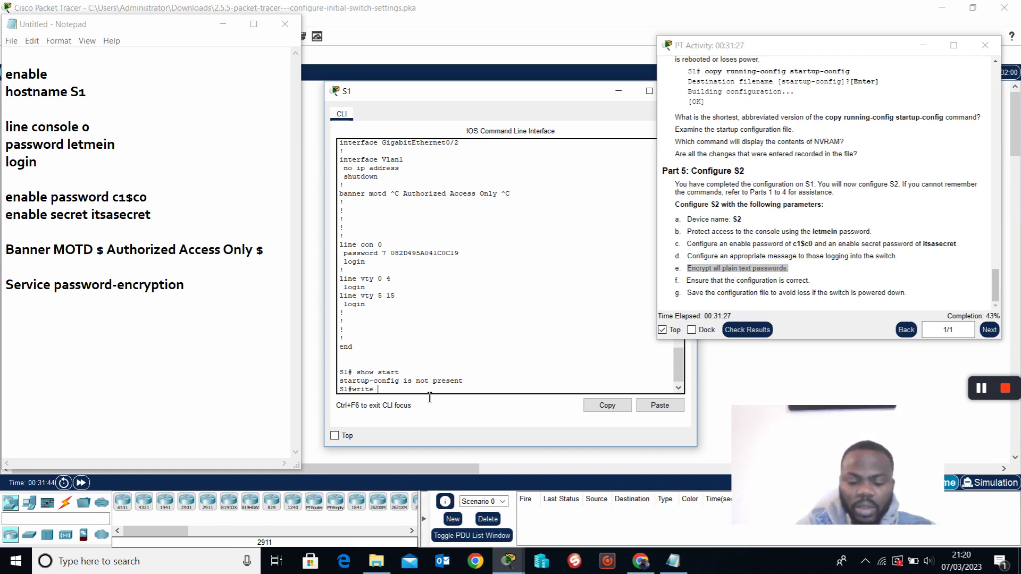
{"action": "type", "text": "?"}
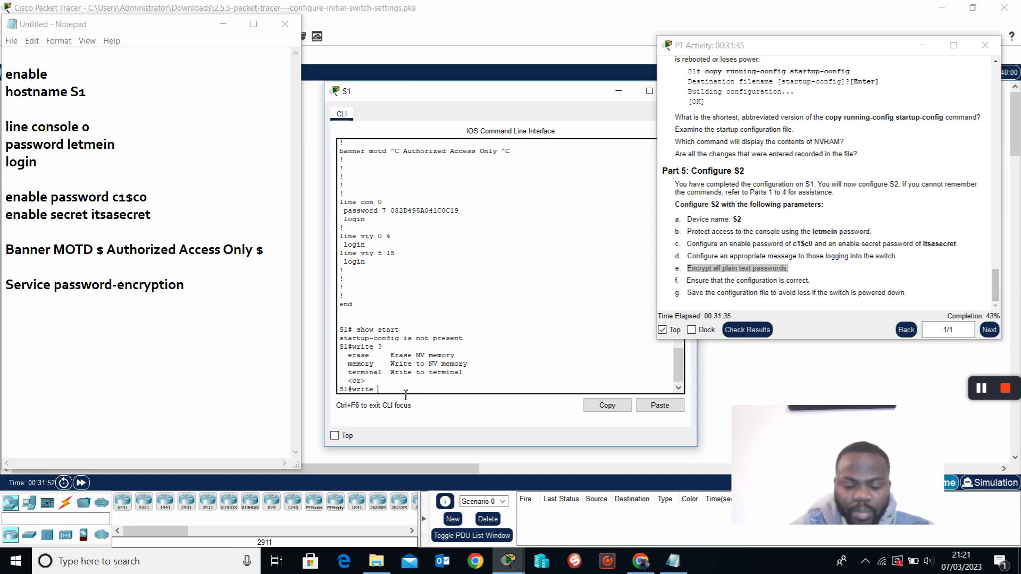
{"action": "type", "text": "memory"}
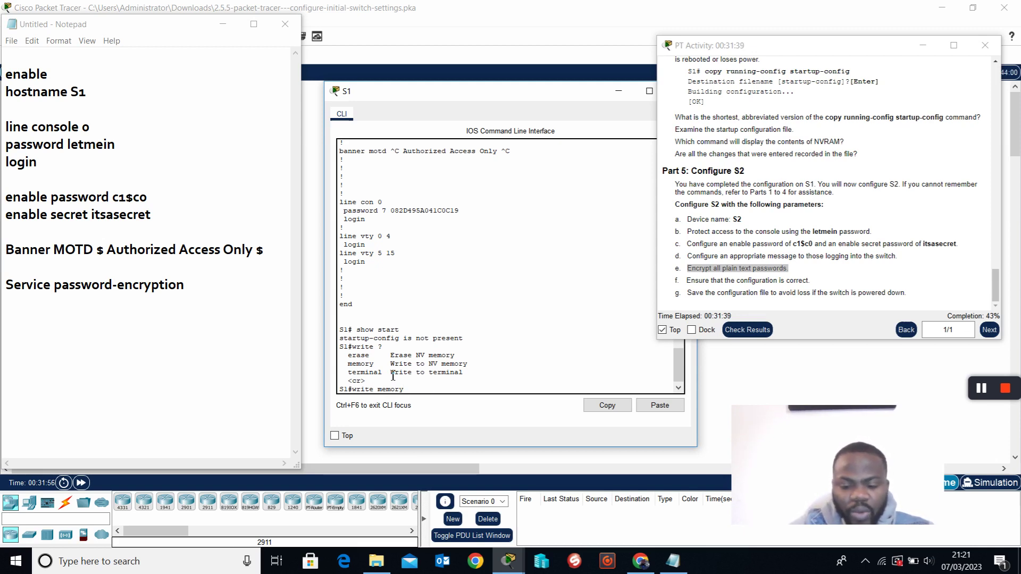
{"action": "type", "text": " ?"}
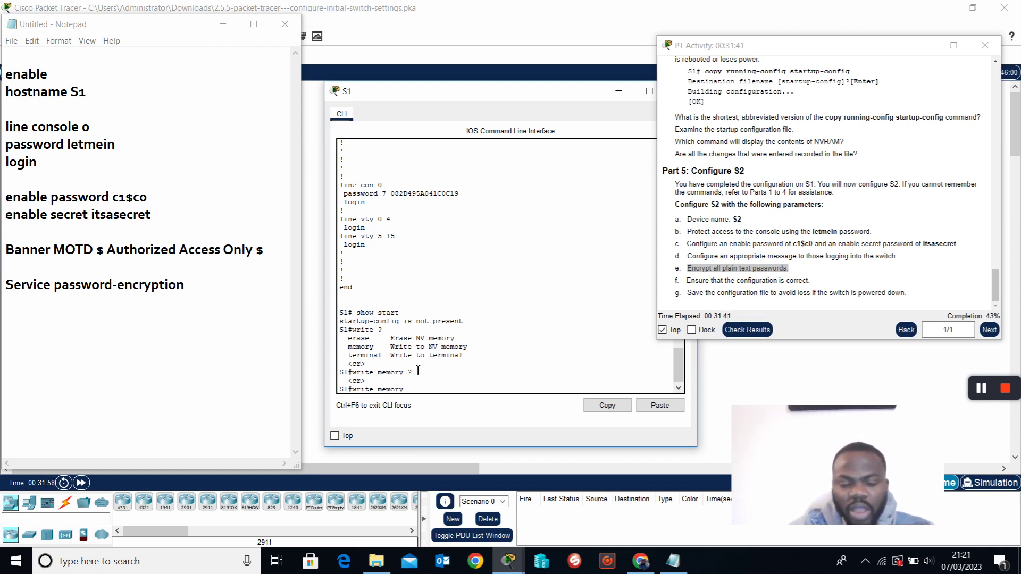
{"action": "key", "text": "Return"}
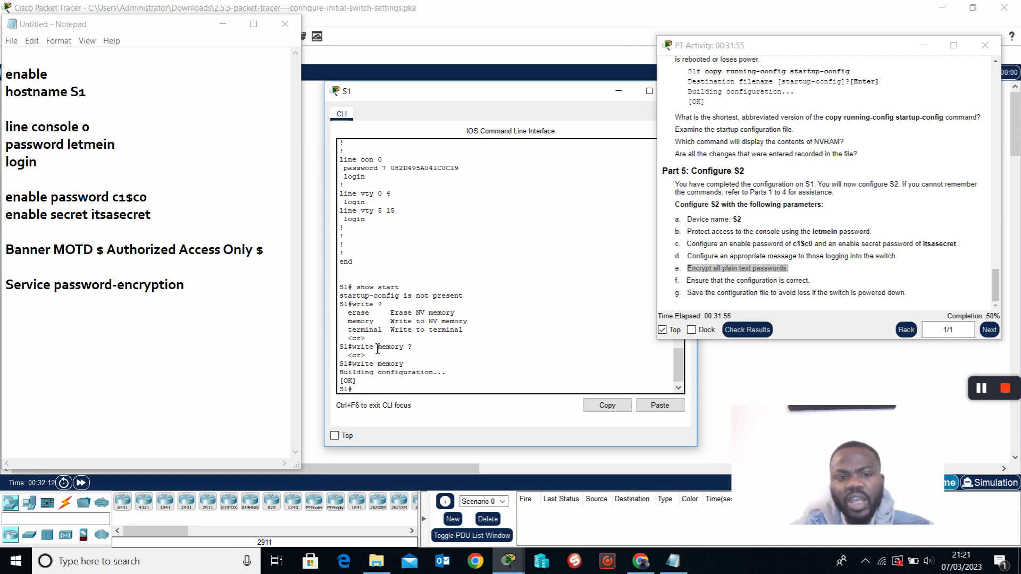
{"action": "left_click", "coordinate": [195, 295]}
{"action": "key", "text": "Return"}
{"action": "key", "text": "Return"}
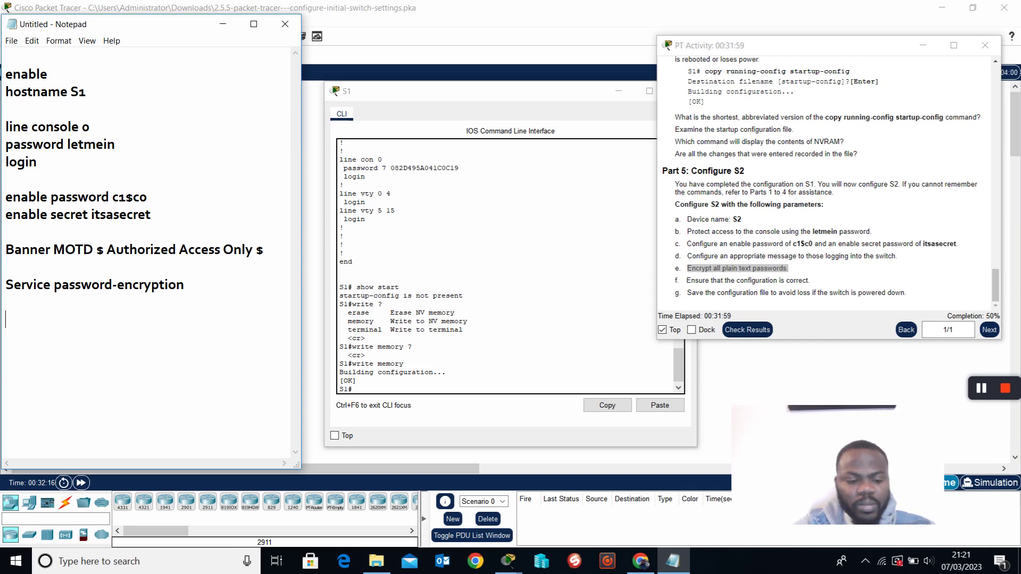
Add 'copy run start' to the notes, review S1's startup-config with show start, then close S1's console.
{"action": "type", "text": "cop"}
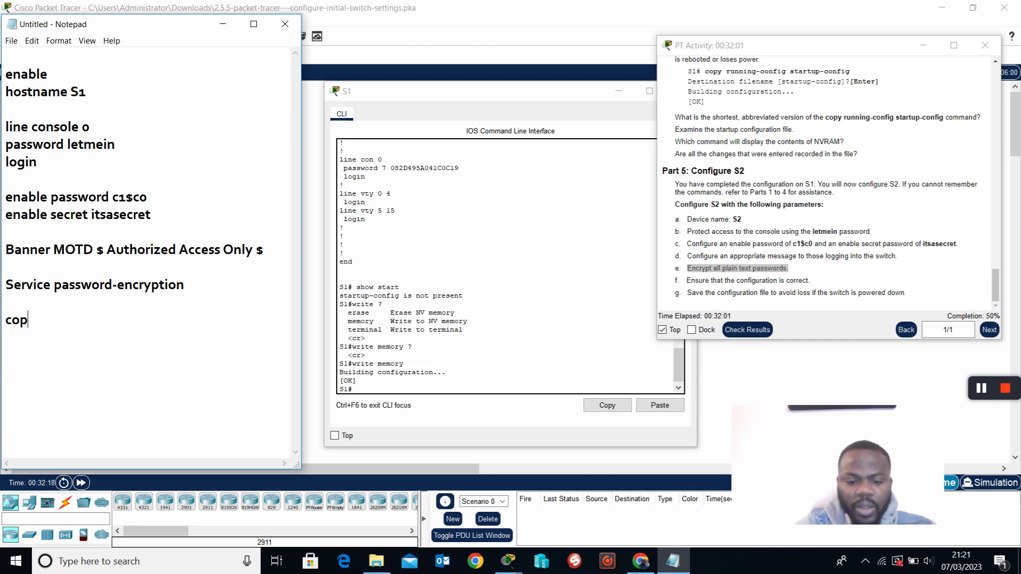
{"action": "type", "text": "y run start"}
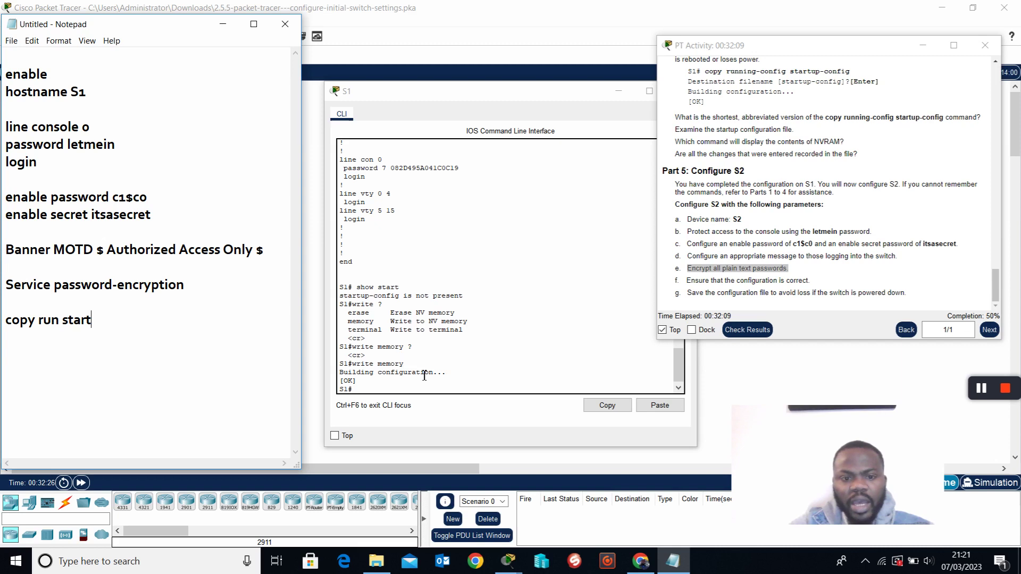
{"action": "left_click", "coordinate": [404, 394]}
{"action": "type", "text": "show start"}
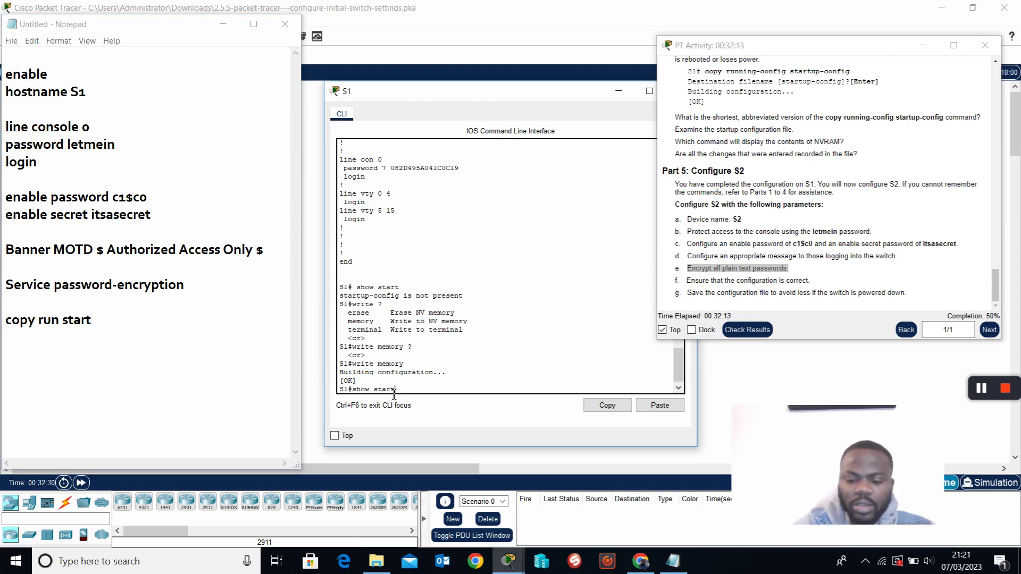
{"action": "key", "text": "Return"}
{"action": "key", "text": "space"}
{"action": "key", "text": "space"}
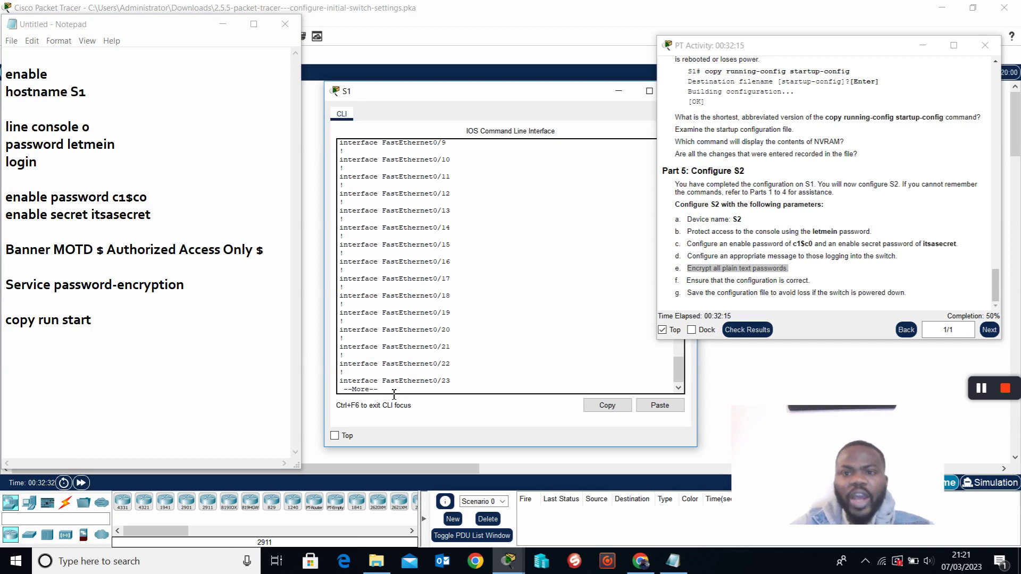
{"action": "left_click_drag", "start_coordinate": [600, 91], "coordinate": [564, 87]}
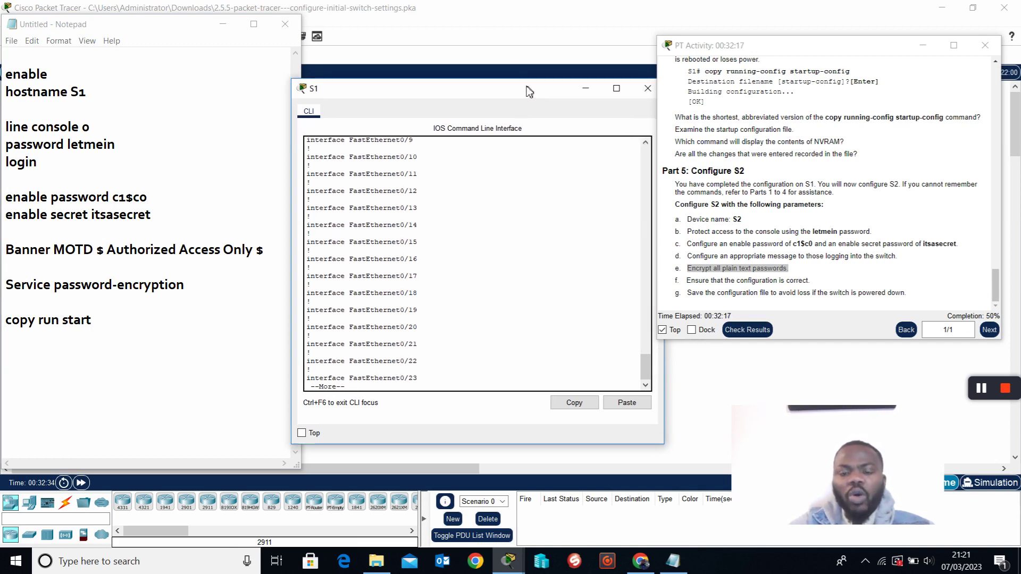
{"action": "left_click", "coordinate": [643, 88]}
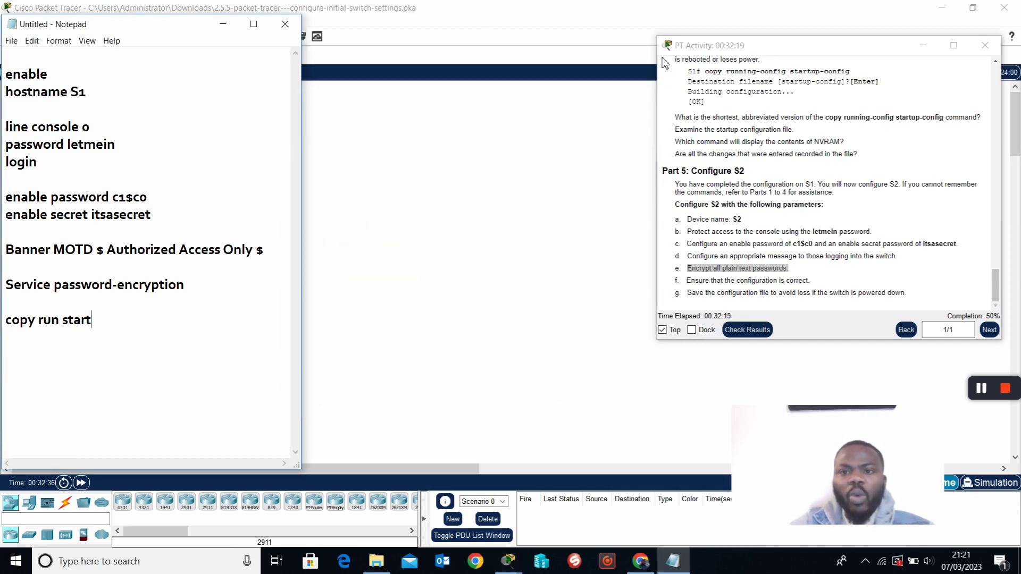
Select and copy all S1 configuration commands in Notepad, then return to the S1/S2/PC1/PC2 topology.
{"action": "left_click_drag", "start_coordinate": [178, 31], "coordinate": [506, 58]}
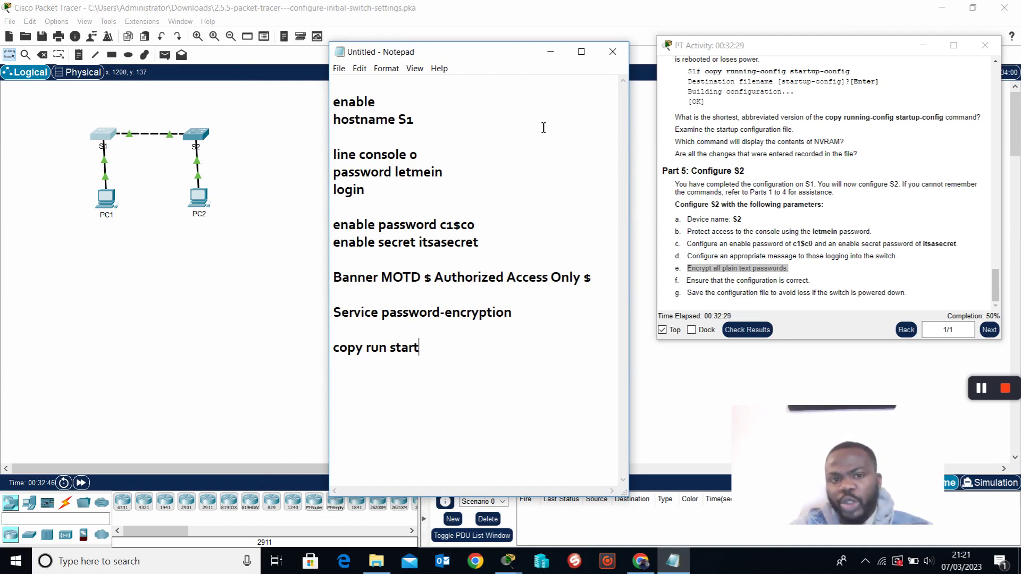
{"action": "left_click_drag", "start_coordinate": [334, 102], "coordinate": [556, 360]}
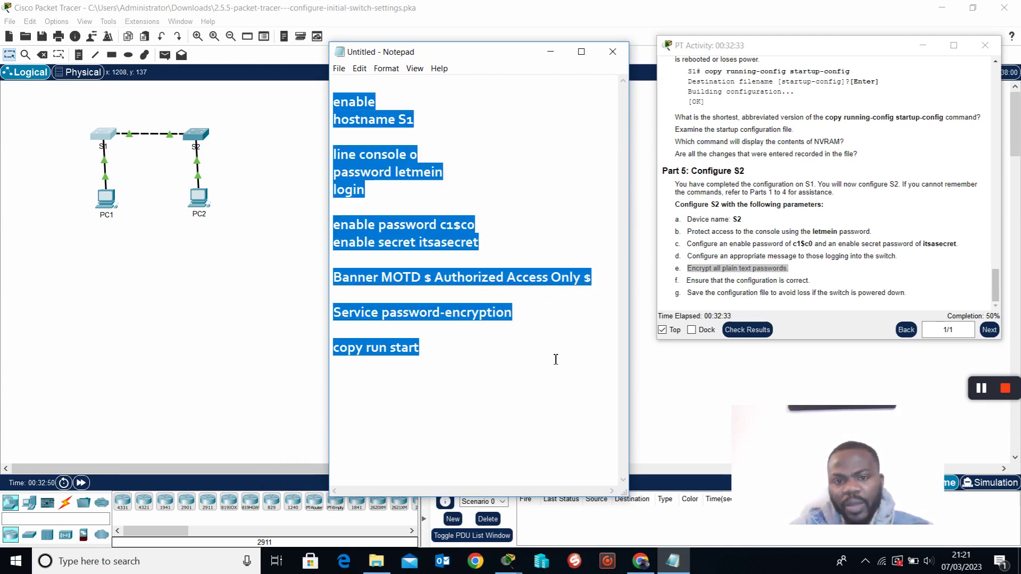
{"action": "right_click", "coordinate": [376, 165]}
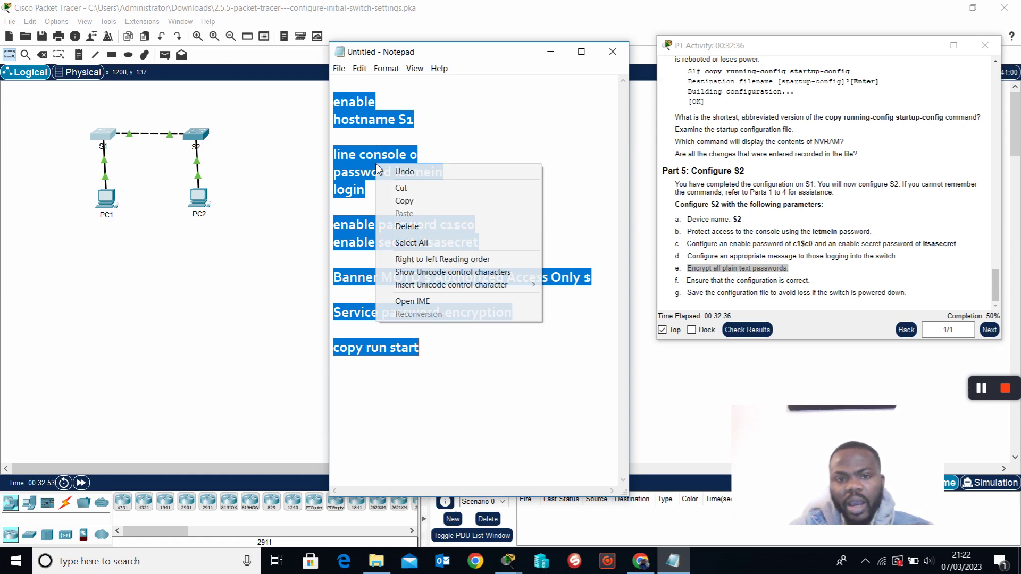
{"action": "left_click", "coordinate": [428, 202]}
{"action": "left_click", "coordinate": [197, 139]}
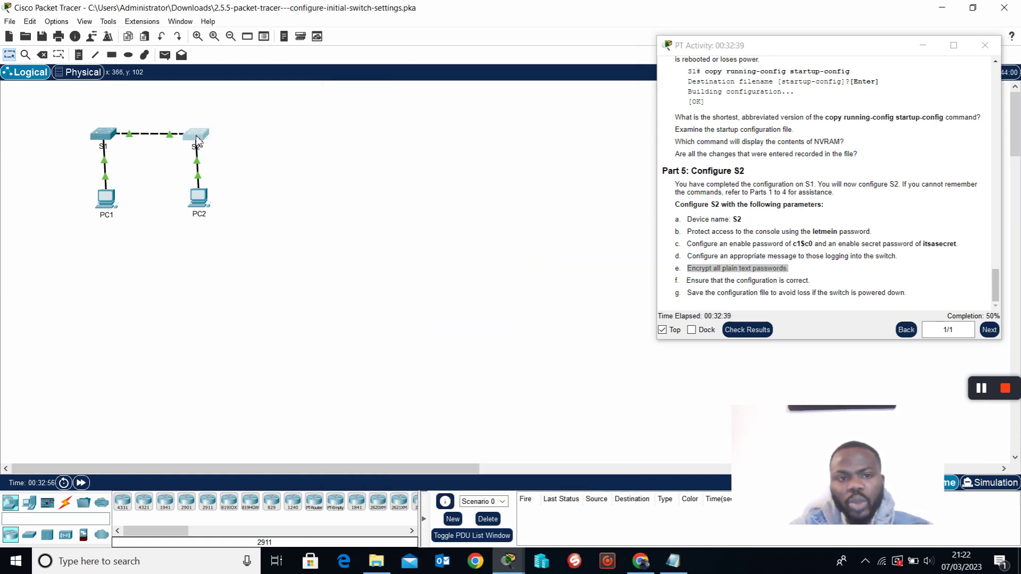
Paste the copied S1 commands into S2's CLI and abort the mistaken login lookup with Ctrl+Shift+6.
{"action": "left_click", "coordinate": [196, 141]}
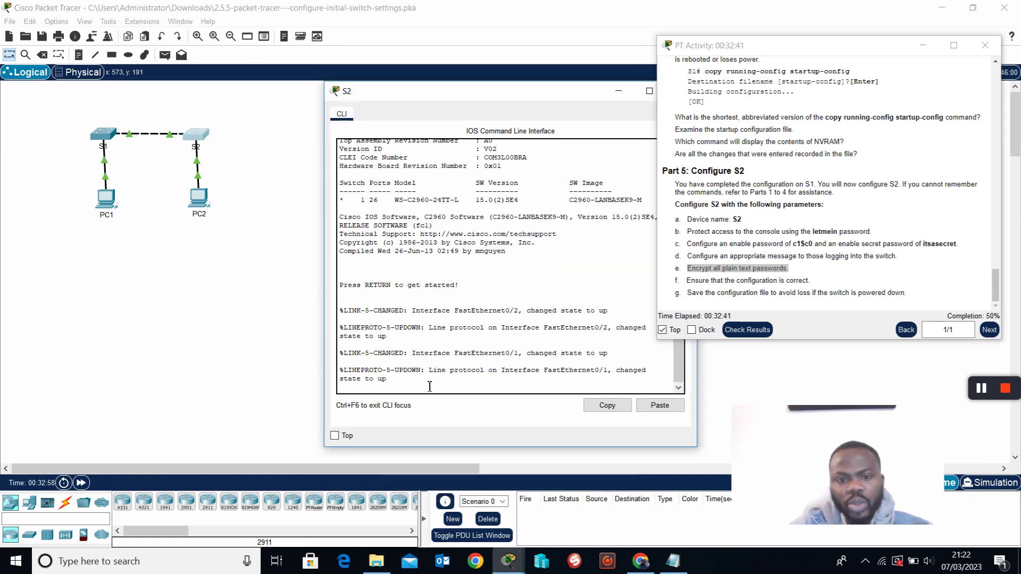
{"action": "key", "text": "Return"}
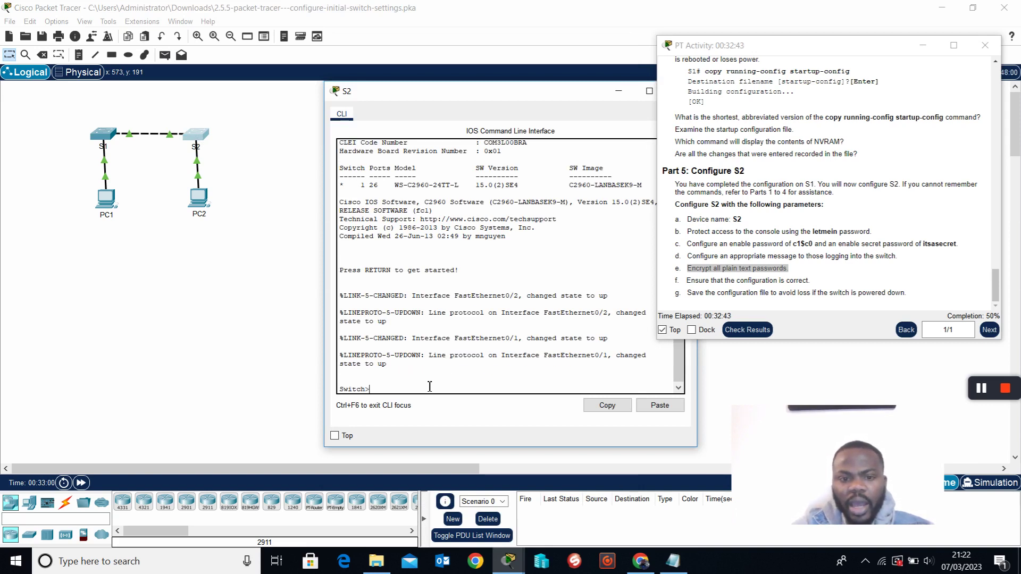
{"action": "left_click", "coordinate": [660, 405]}
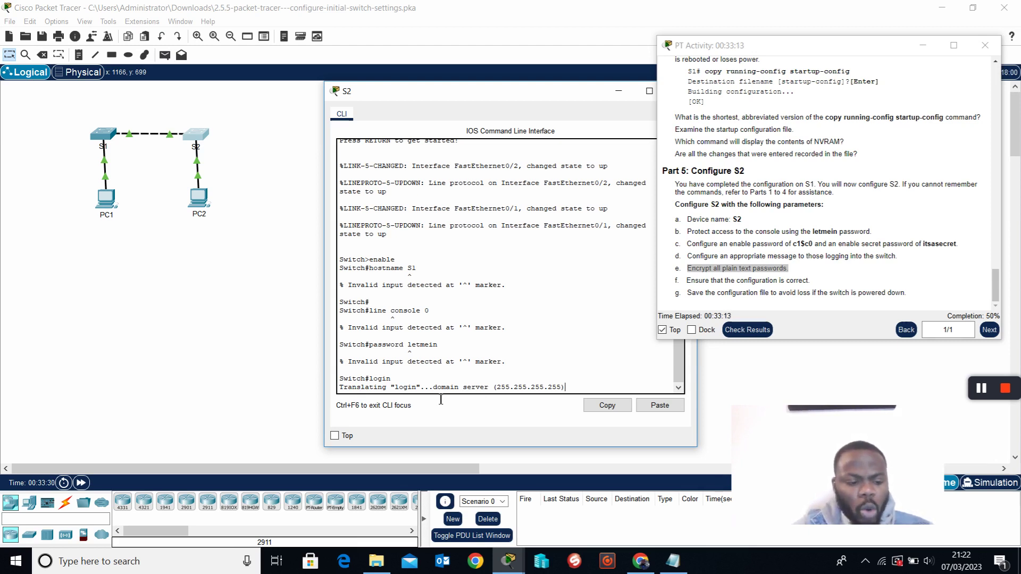
{"action": "key", "text": "ctrl+shift+6"}
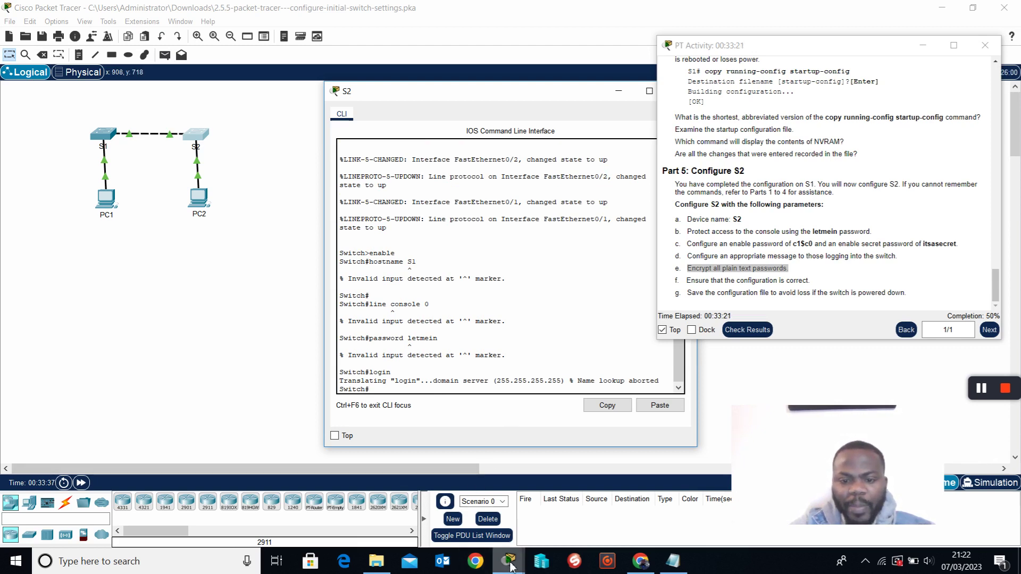
Insert a 'configure terminal' line below enable in the Notepad command list.
{"action": "left_click", "coordinate": [673, 562]}
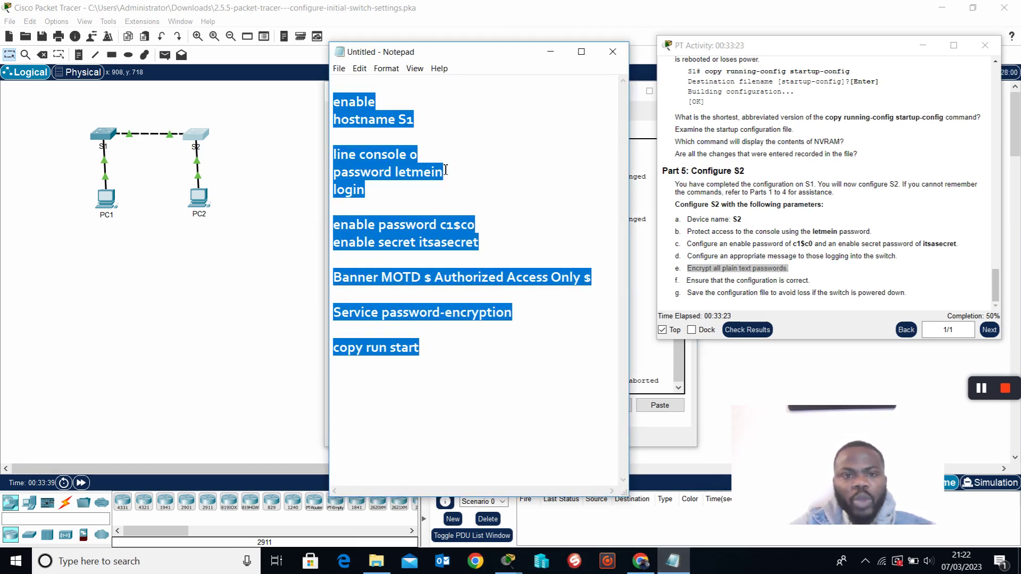
{"action": "left_click", "coordinate": [449, 125]}
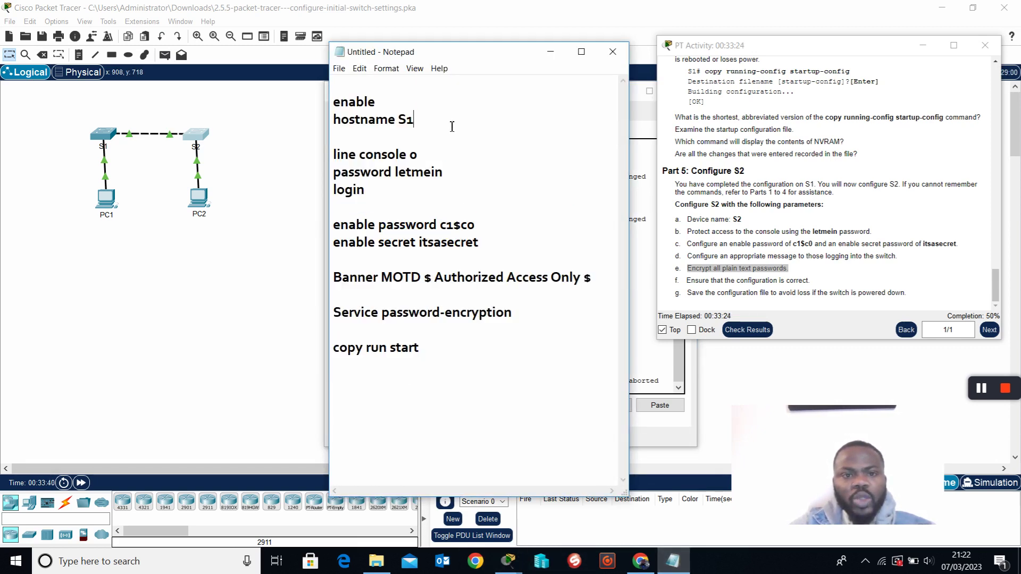
{"action": "left_click", "coordinate": [415, 108]}
{"action": "key", "text": "Return"}
{"action": "type", "text": "con"}
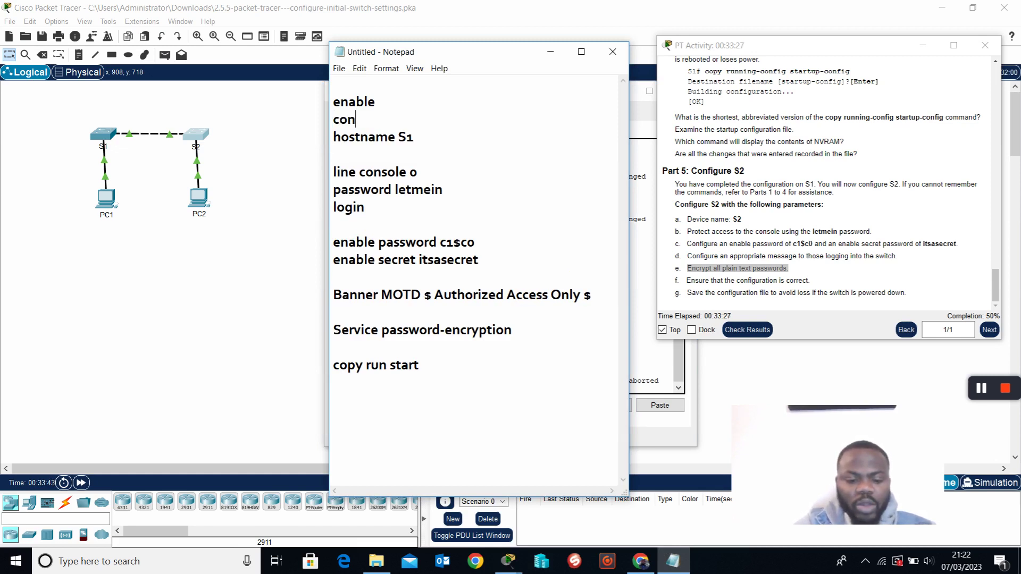
{"action": "type", "text": "figure "}
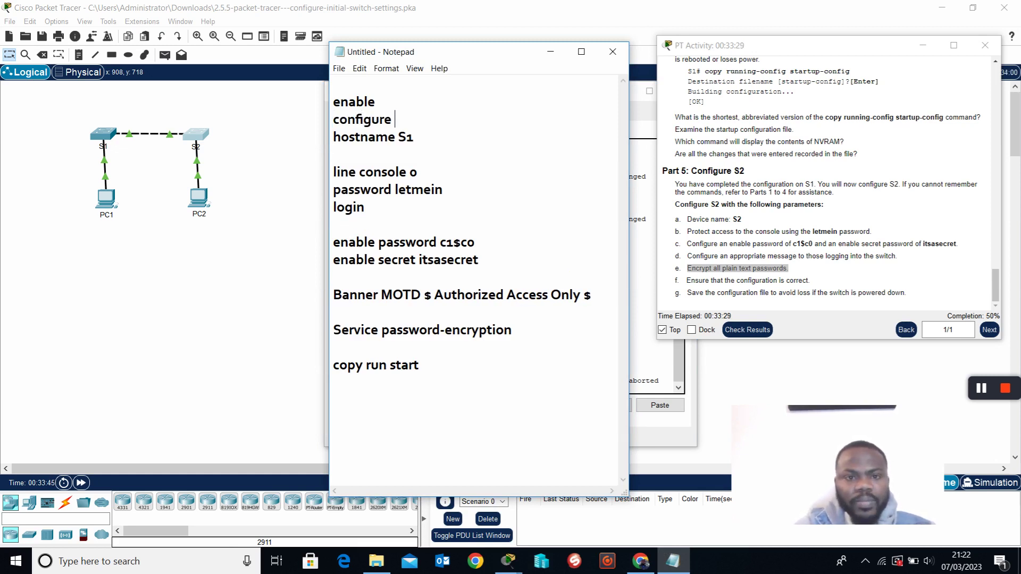
{"action": "type", "text": "terminal"}
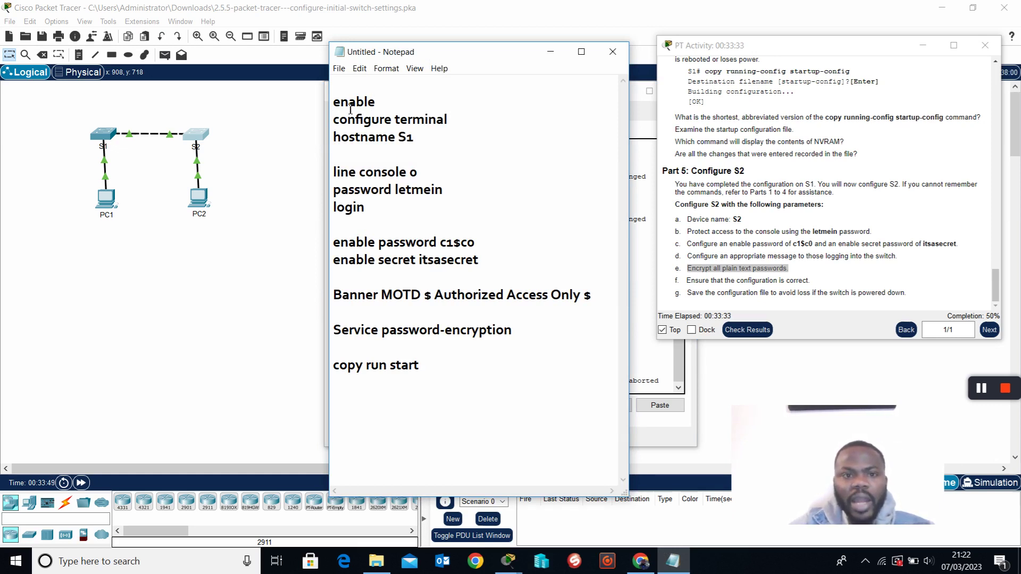
Cut the 'configure terminal' line and paste it back onto the line directly below enable.
{"action": "left_click_drag", "start_coordinate": [458, 119], "coordinate": [342, 132]}
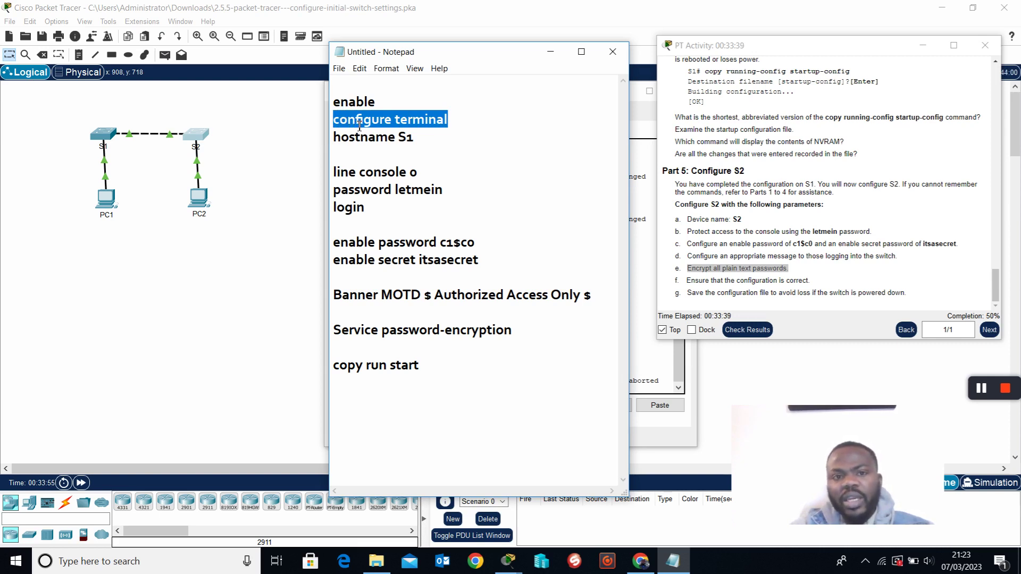
{"action": "right_click", "coordinate": [358, 124]}
{"action": "left_click", "coordinate": [399, 144]}
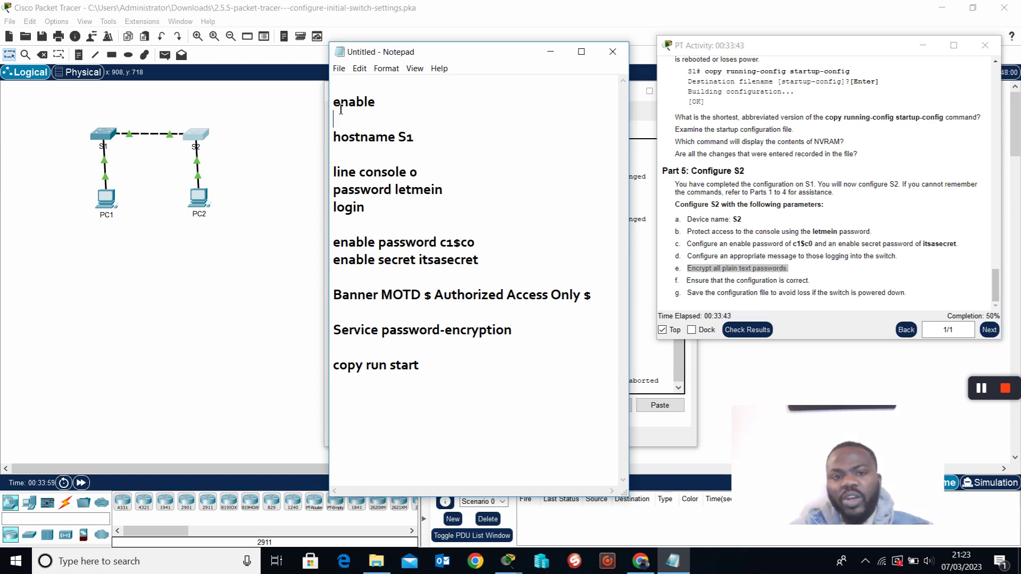
{"action": "left_click_drag", "start_coordinate": [333, 102], "coordinate": [381, 103]}
{"action": "left_click_drag", "start_coordinate": [334, 138], "coordinate": [337, 374]}
{"action": "left_click", "coordinate": [527, 375]}
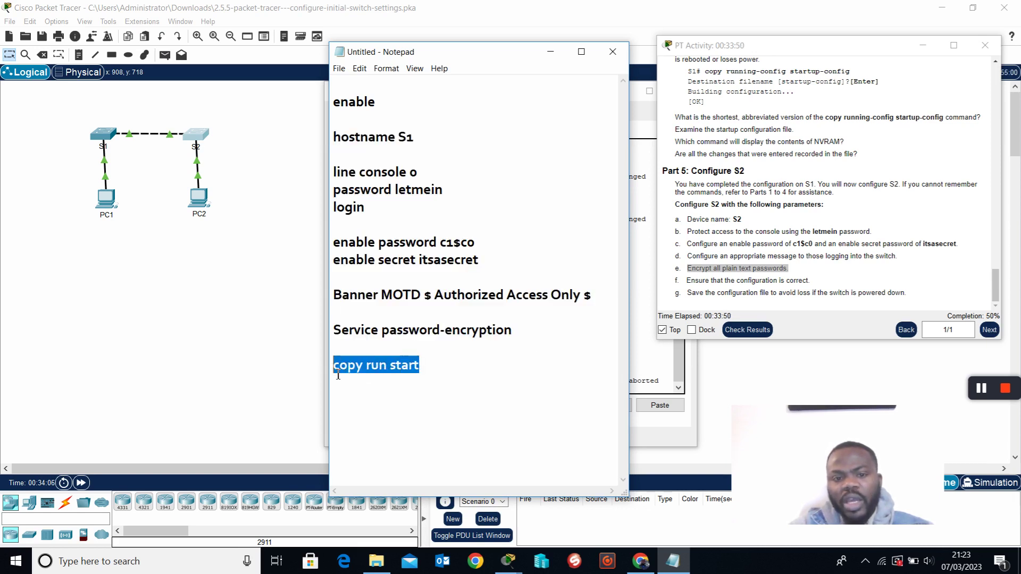
{"action": "left_click", "coordinate": [490, 139]}
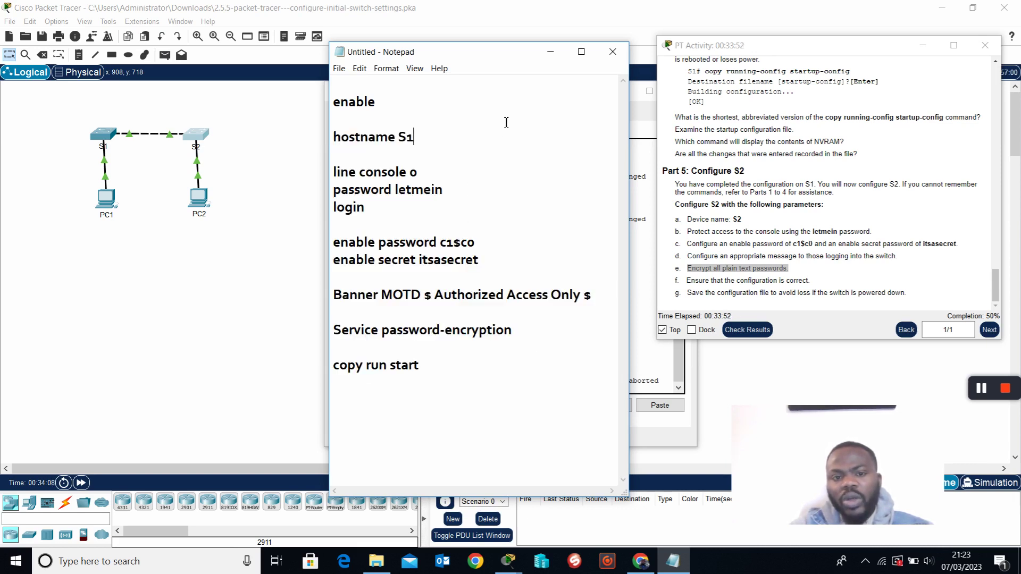
{"action": "left_click", "coordinate": [351, 121]}
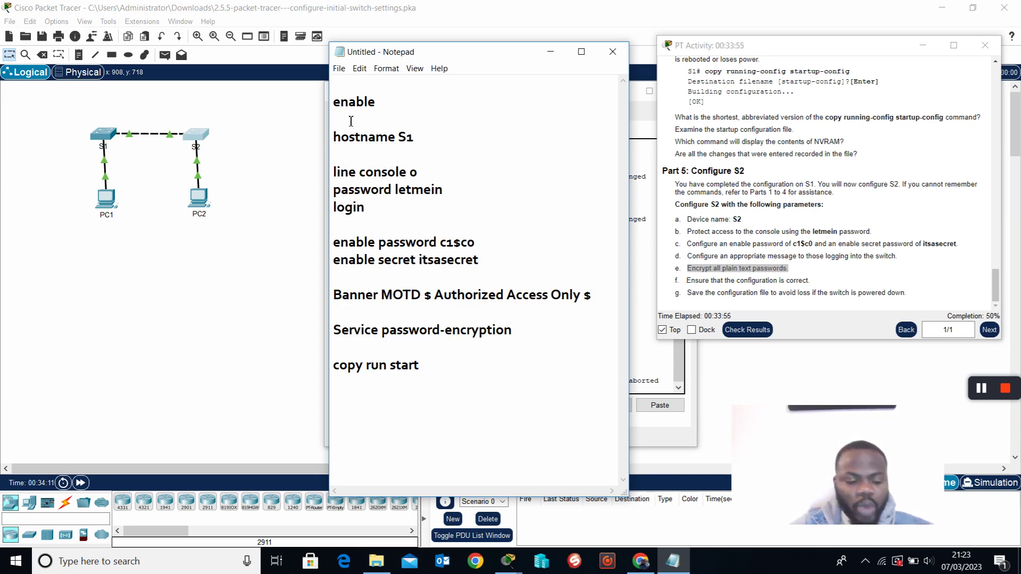
{"action": "key", "text": "ctrl+v"}
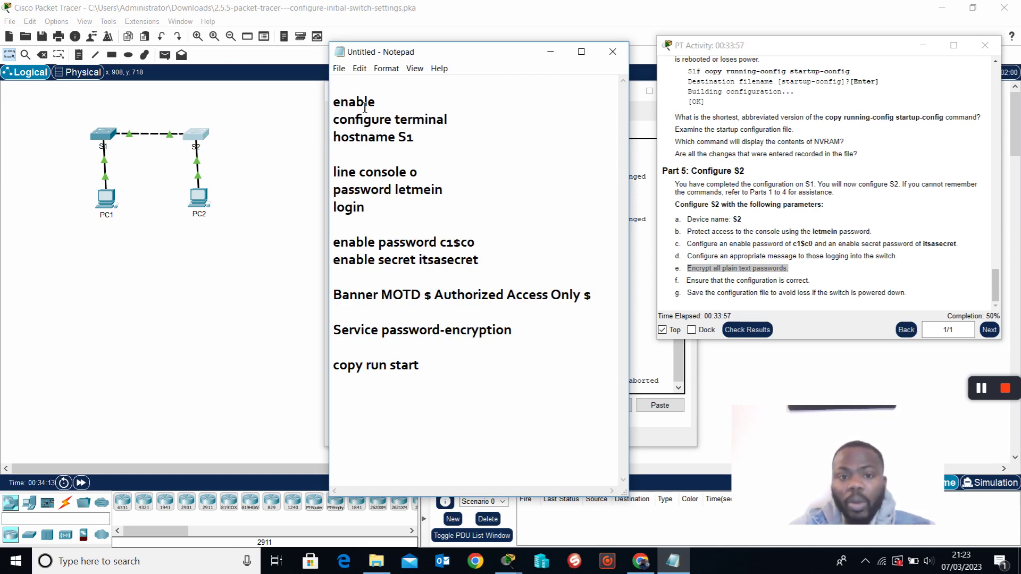
Copy the command block from enable through Service password-encryption.
{"action": "double_click", "coordinate": [341, 106]}
{"action": "left_click_drag", "start_coordinate": [396, 114], "coordinate": [516, 348]}
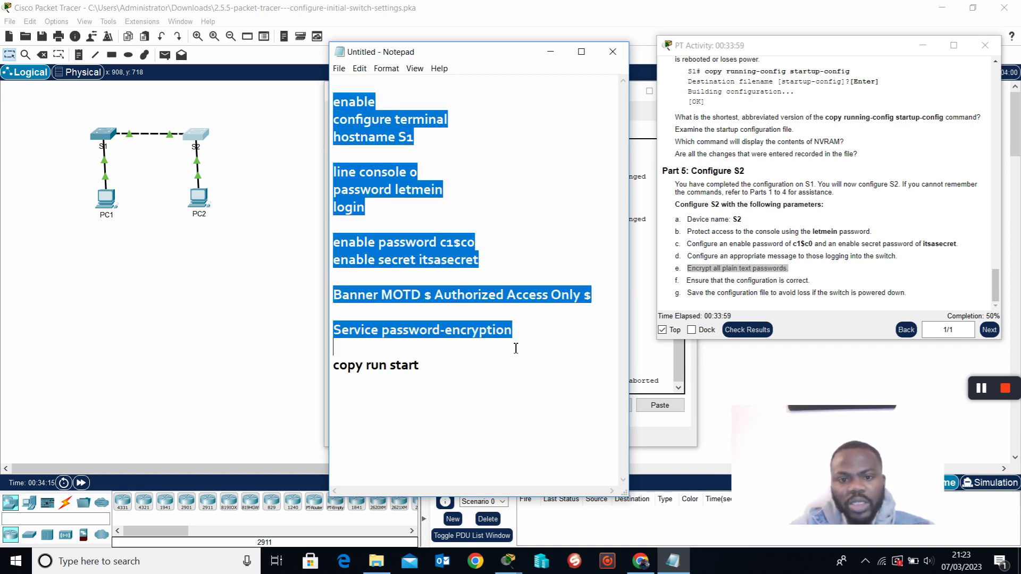
{"action": "right_click", "coordinate": [372, 183]}
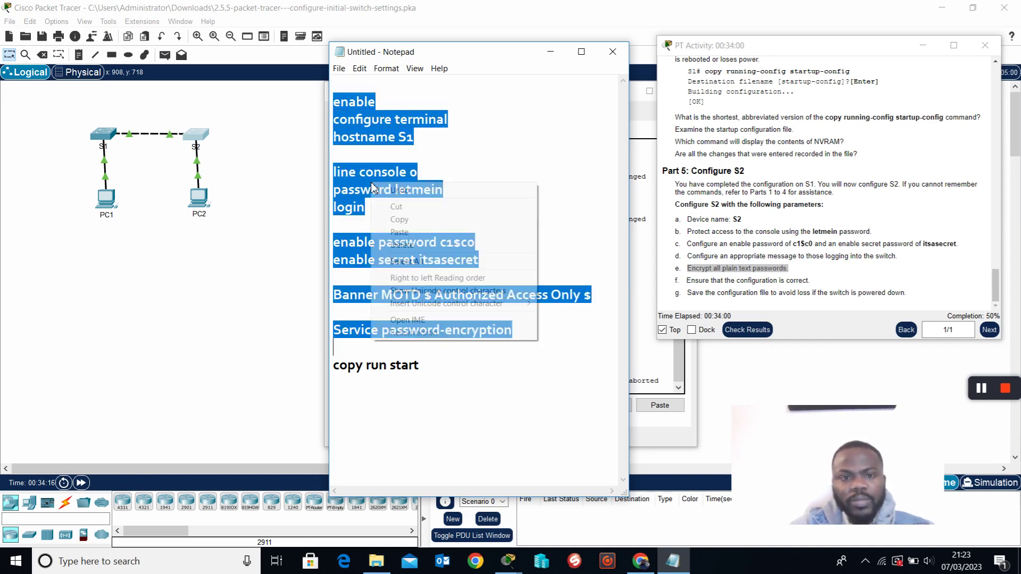
{"action": "left_click", "coordinate": [412, 225]}
Exit S2's console session and paste the copied configuration block into S2's CLI.
{"action": "left_click", "coordinate": [650, 90]}
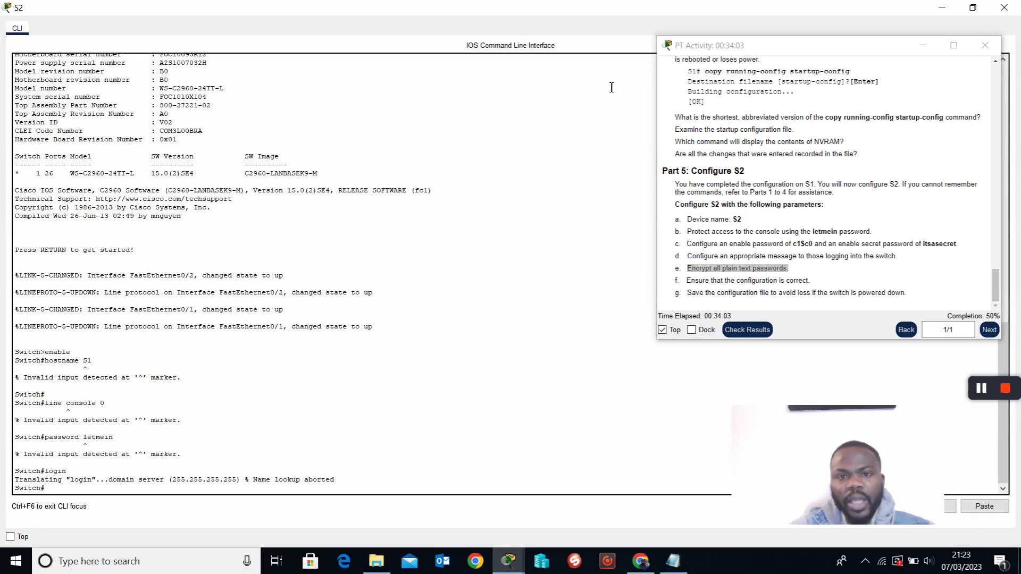
{"action": "left_click", "coordinate": [973, 6]}
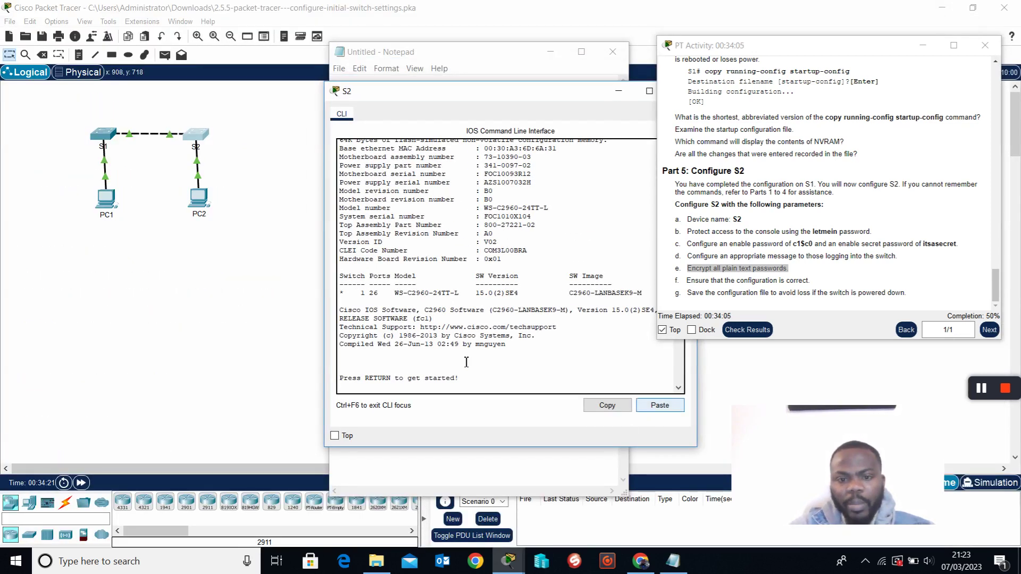
{"action": "key", "text": "ctrl+v"}
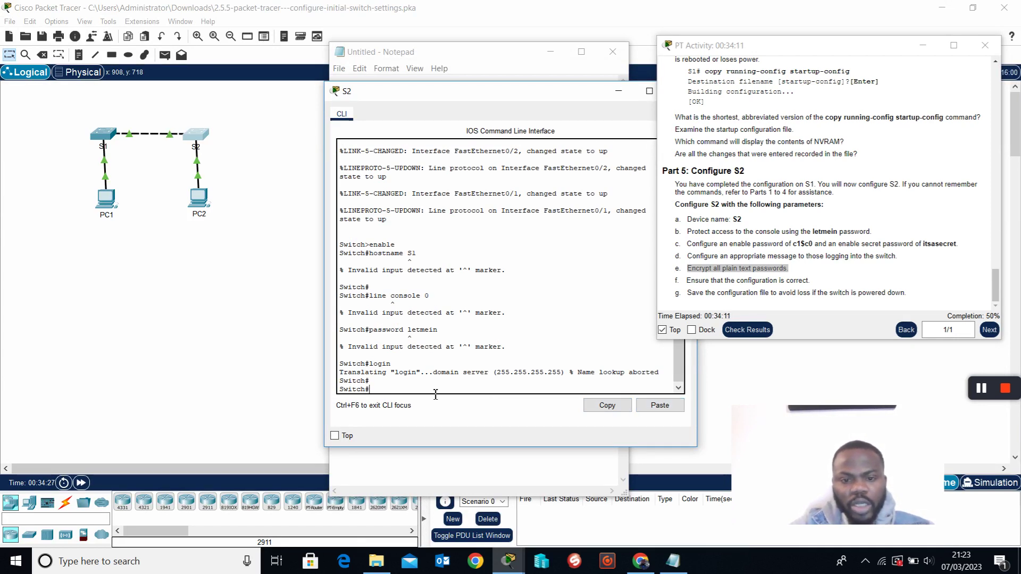
{"action": "type", "text": "xit"}
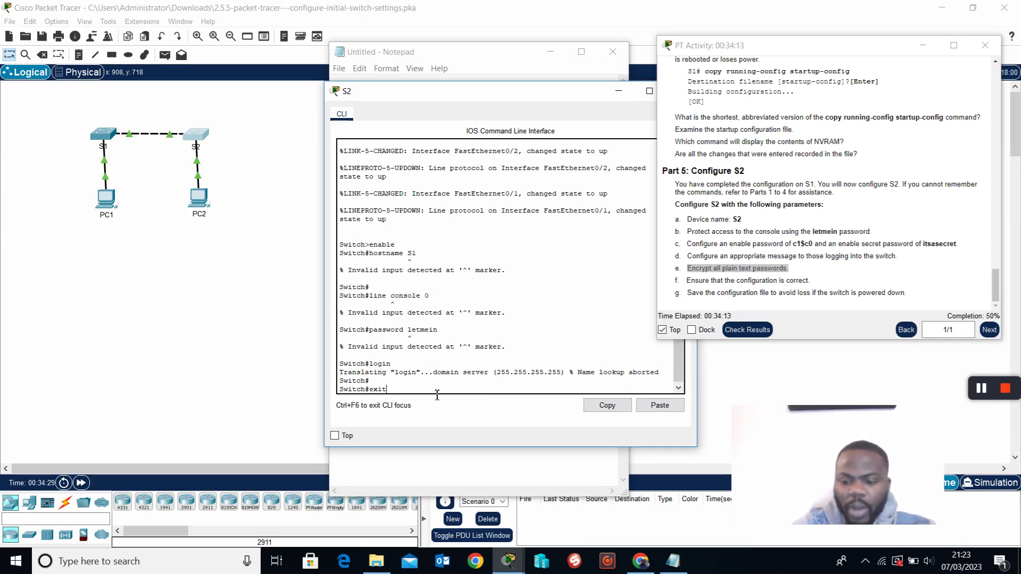
{"action": "key", "text": "Return"}
{"action": "key", "text": "Return"}
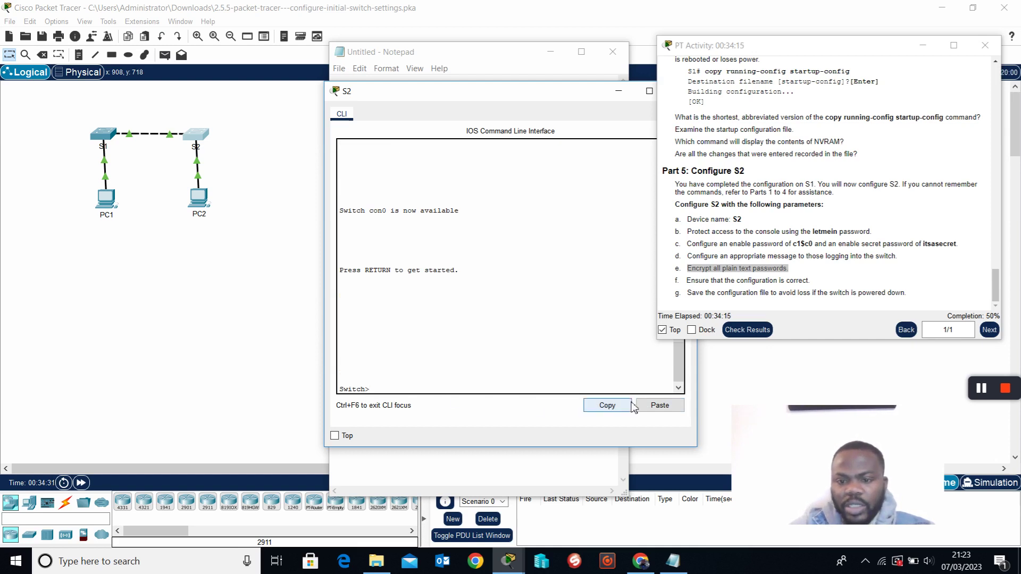
{"action": "left_click", "coordinate": [650, 406]}
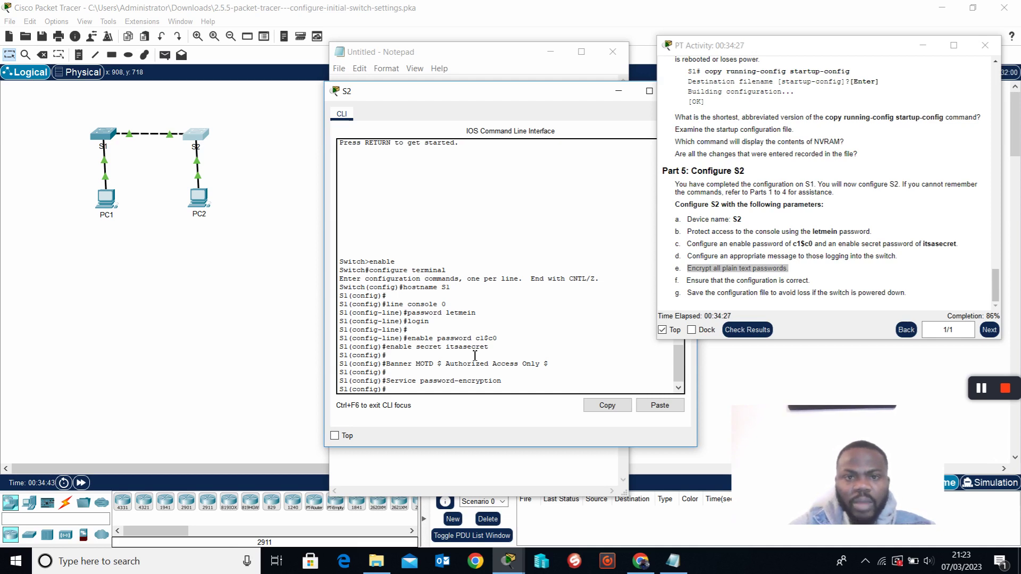
Copy the 'copy run start' line from the Notepad command list.
{"action": "left_click", "coordinate": [503, 53]}
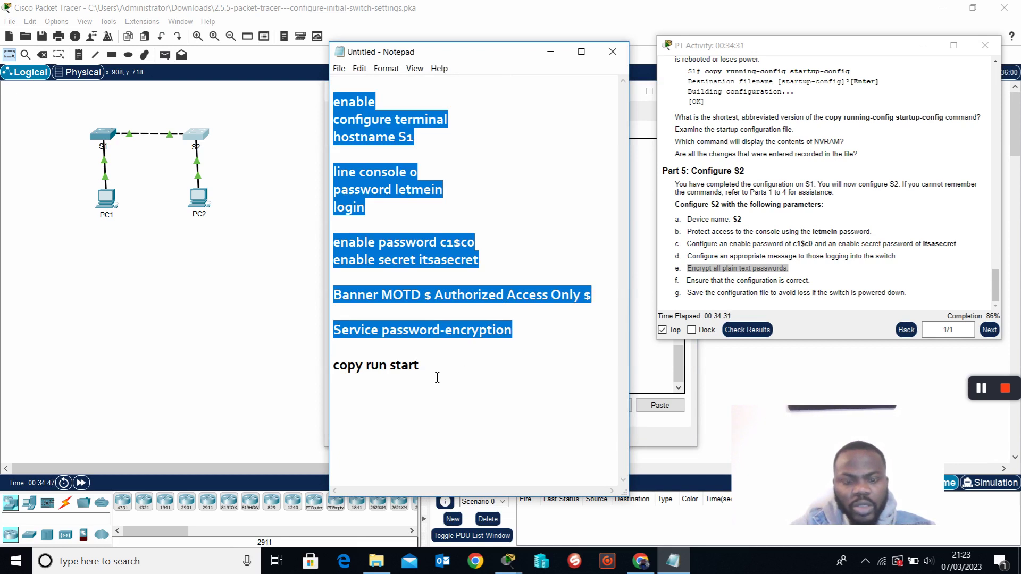
{"action": "left_click_drag", "start_coordinate": [438, 374], "coordinate": [334, 367]}
{"action": "left_click", "coordinate": [481, 368]}
{"action": "left_click_drag", "start_coordinate": [440, 373], "coordinate": [320, 374]}
{"action": "right_click", "coordinate": [379, 373]}
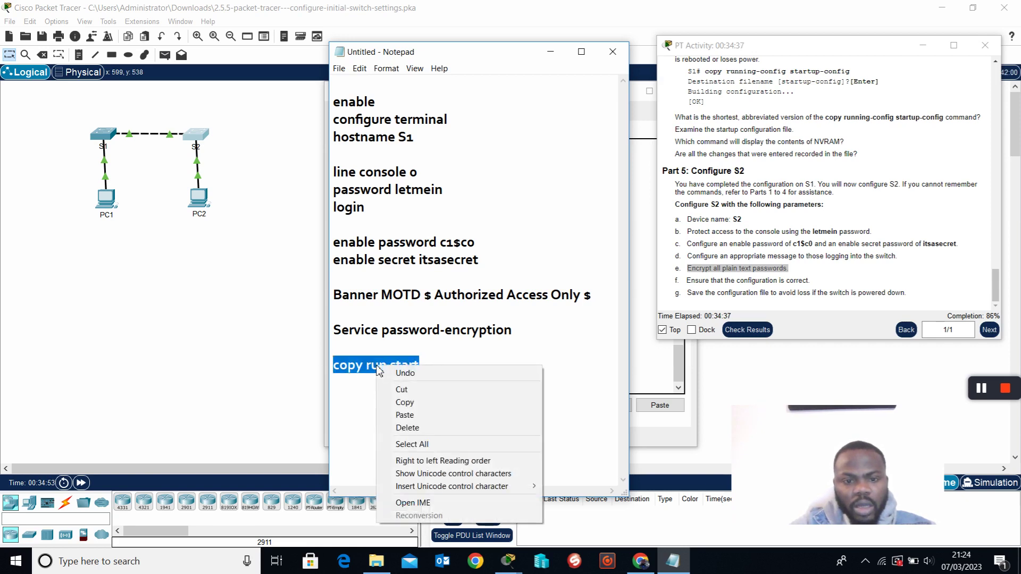
{"action": "left_click", "coordinate": [407, 402]}
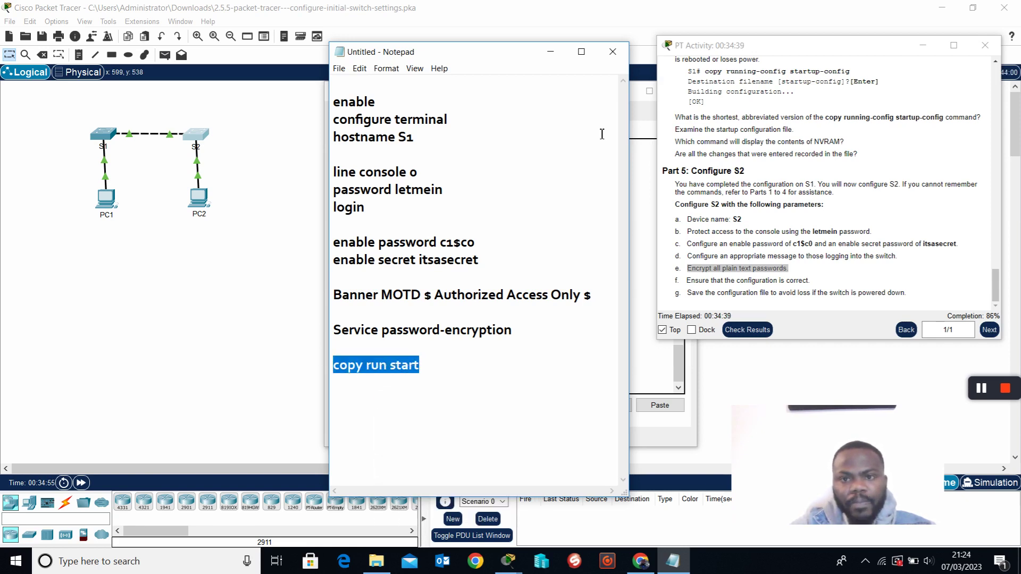
Try copy run start from configuration mode, which fails, and select the failed line.
{"action": "left_click", "coordinate": [647, 161]}
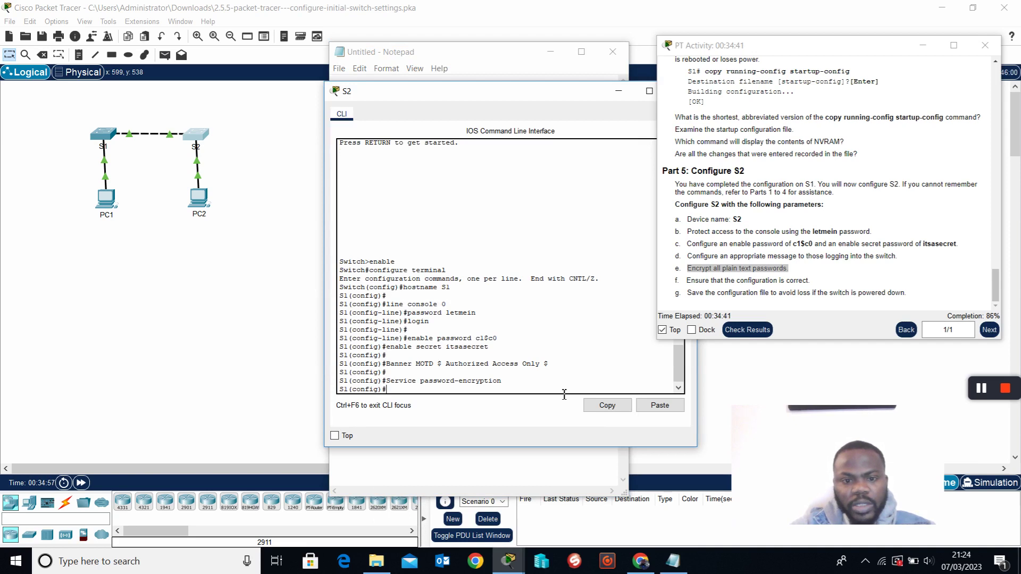
{"action": "left_click", "coordinate": [658, 406]}
{"action": "key", "text": "Return"}
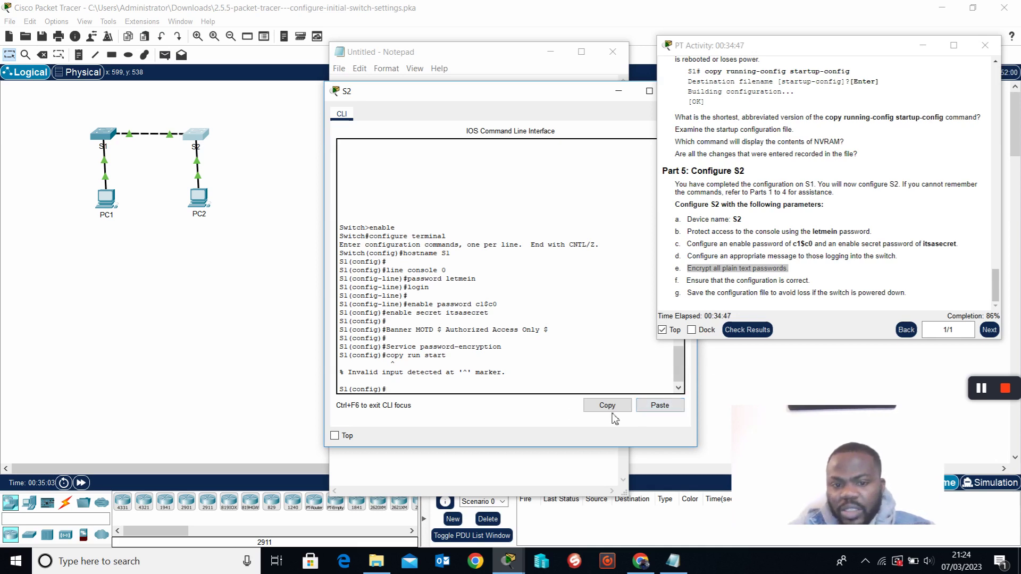
{"action": "left_click_drag", "start_coordinate": [340, 364], "coordinate": [450, 363]}
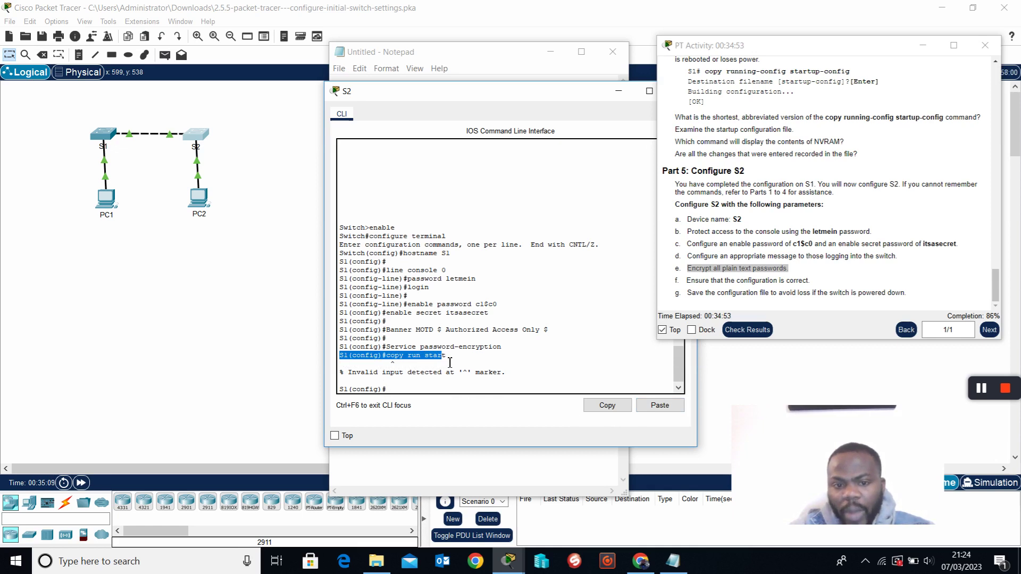
{"action": "left_click", "coordinate": [413, 396]}
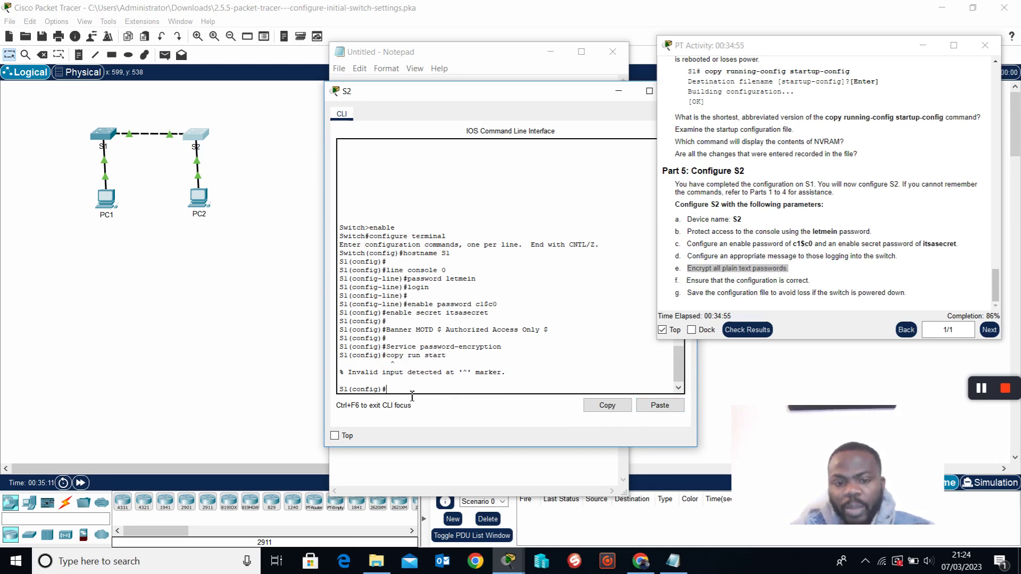
Leave config mode with end, then run copy run start, accepting startup-config as the destination.
{"action": "type", "text": "en"}
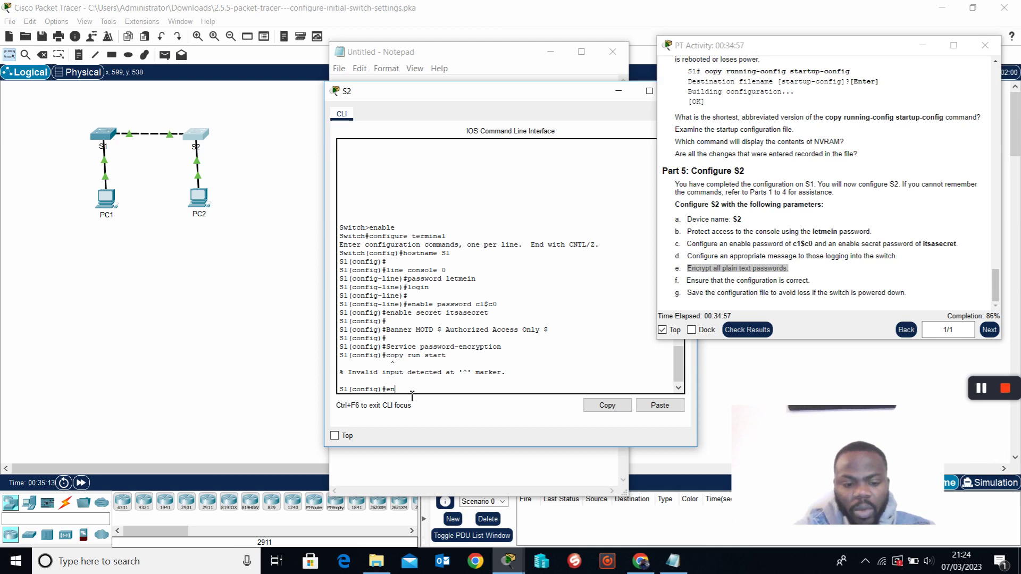
{"action": "type", "text": "d"}
{"action": "key", "text": "Return"}
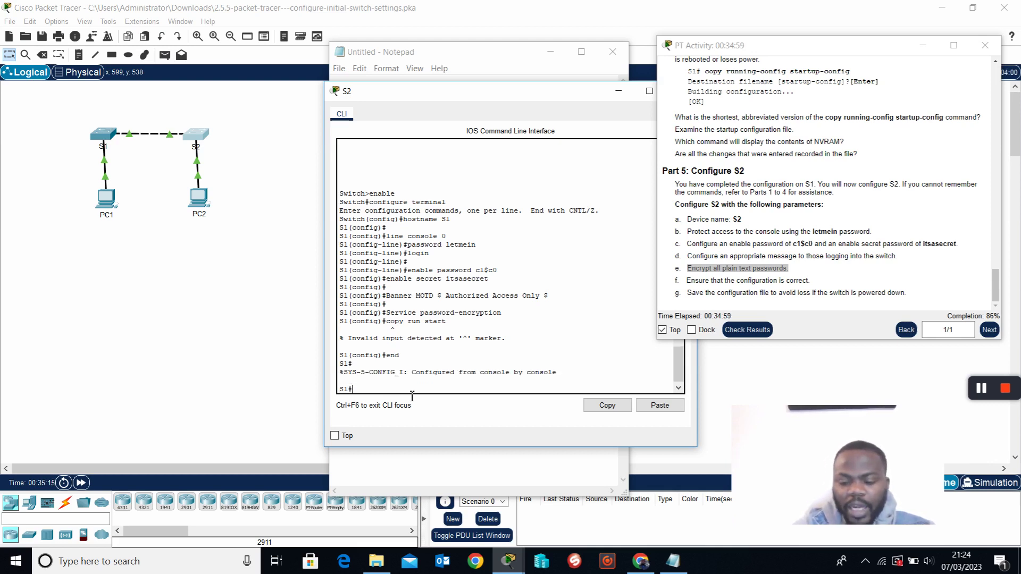
{"action": "left_click", "coordinate": [660, 405]}
{"action": "key", "text": "Return"}
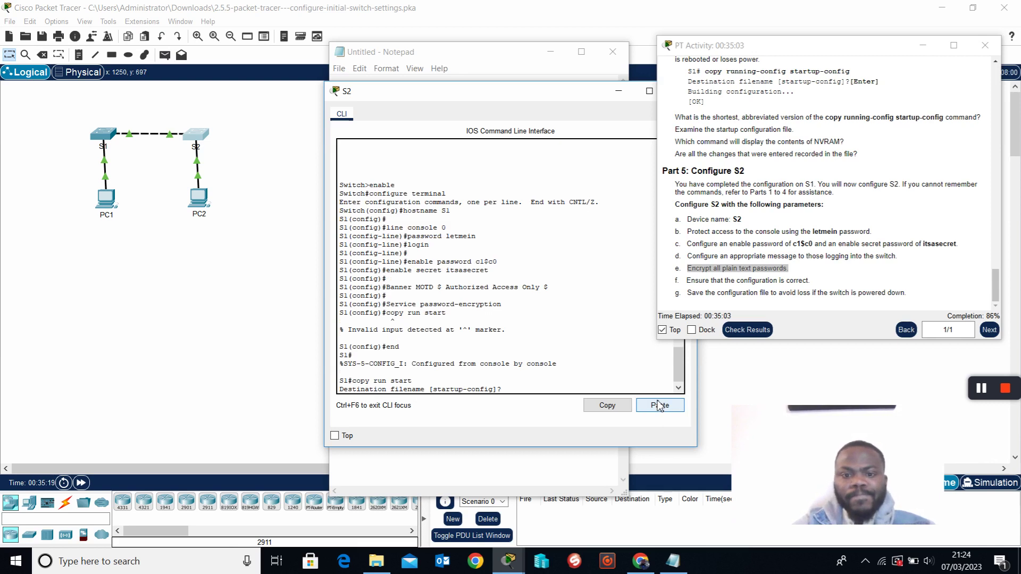
{"action": "key", "text": "Return"}
{"action": "key", "text": "Return"}
{"action": "key", "text": "Return"}
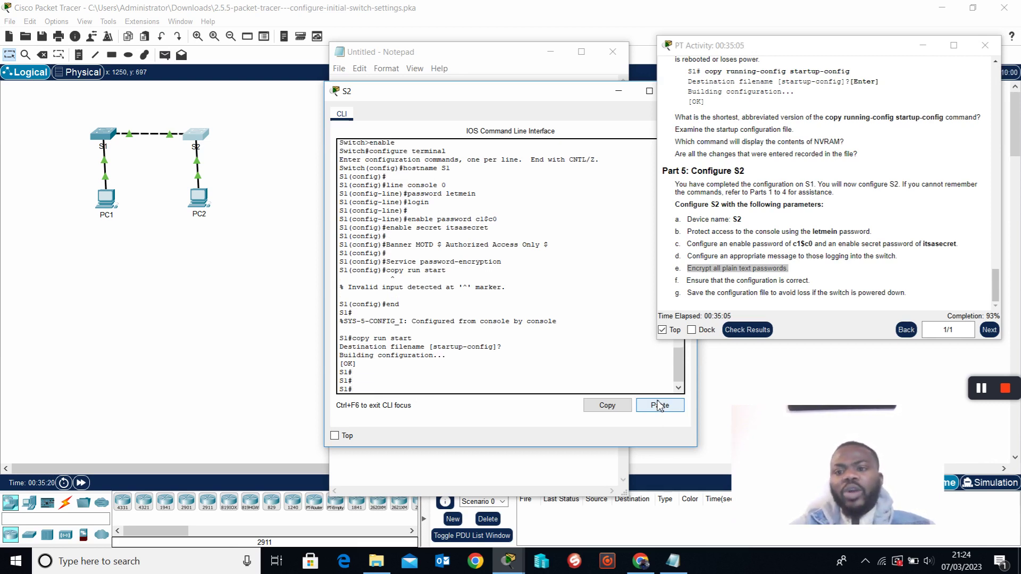
Move the S2 console aside and close it.
{"action": "left_click_drag", "start_coordinate": [562, 99], "coordinate": [480, 100]}
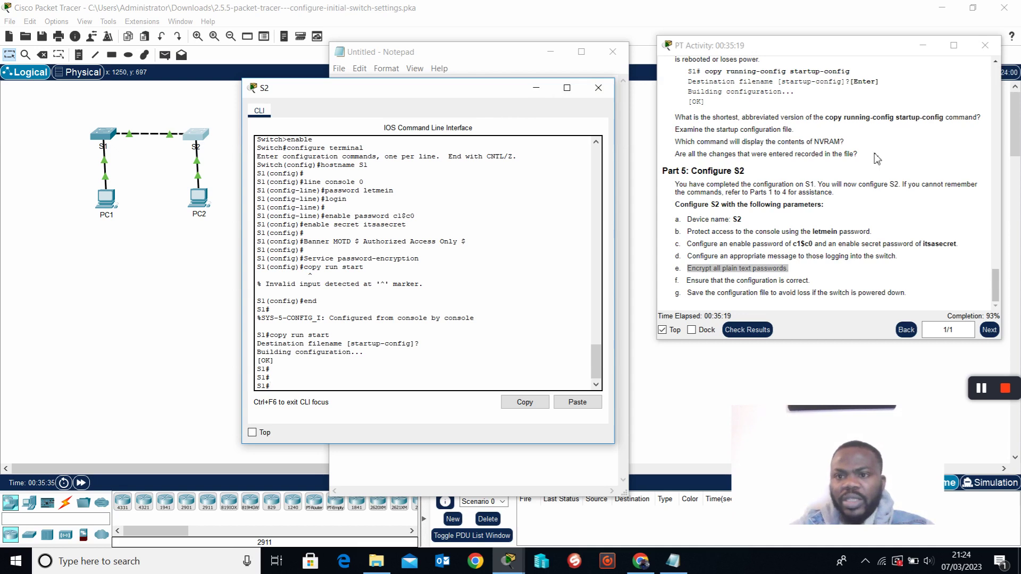
{"action": "scroll", "coordinate": [875, 160], "scroll_direction": "up", "scroll_amount": 3}
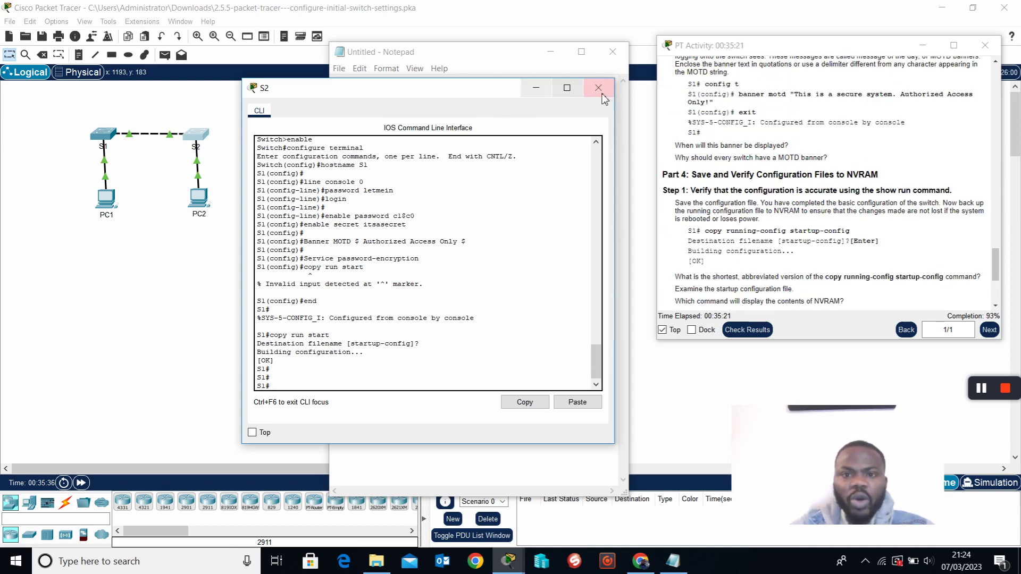
{"action": "left_click", "coordinate": [587, 94]}
Rearrange the Notepad command notes and run Check Results.
{"action": "left_click_drag", "start_coordinate": [495, 55], "coordinate": [581, 42]}
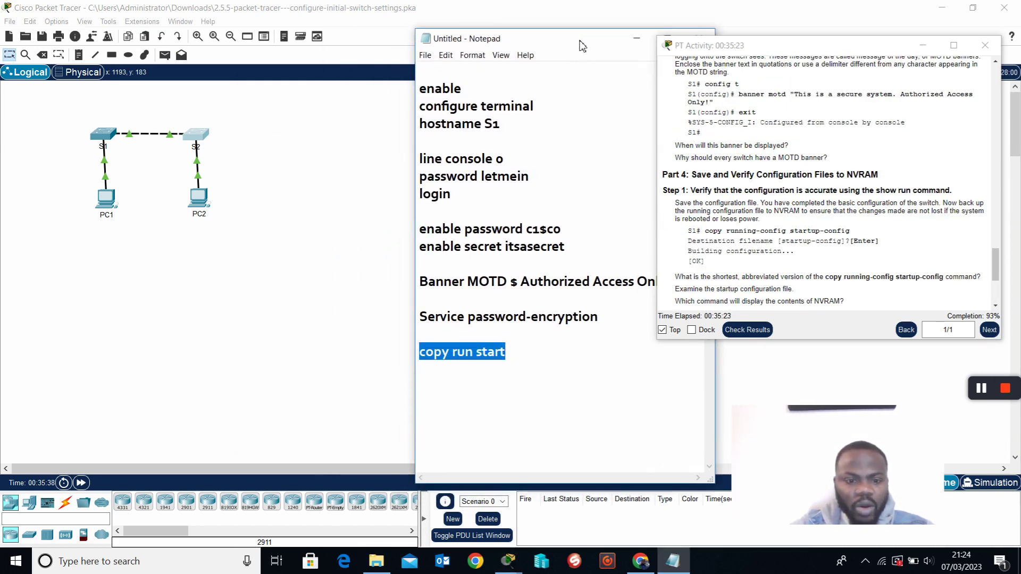
{"action": "left_click_drag", "start_coordinate": [654, 38], "coordinate": [314, 16]}
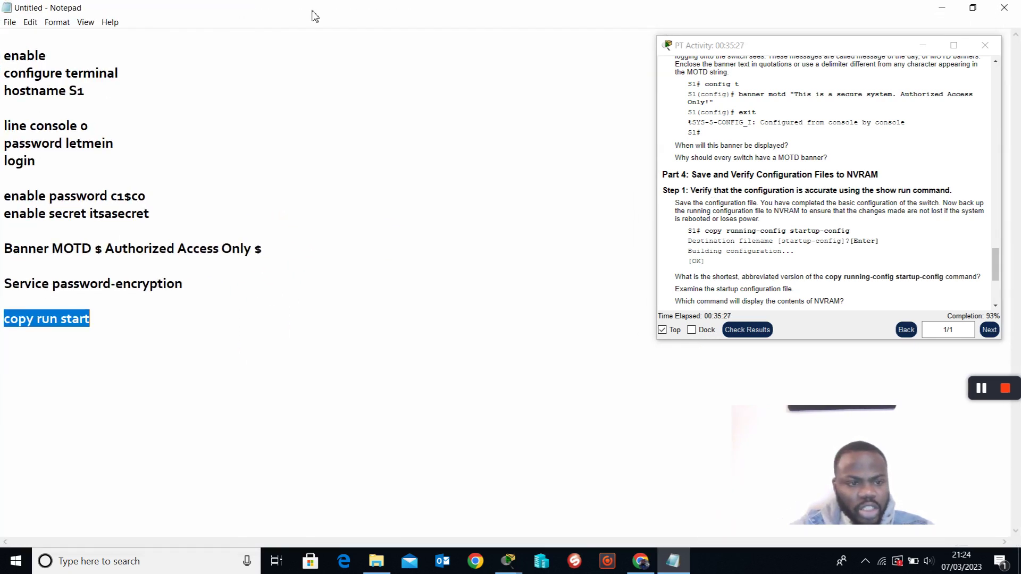
{"action": "left_click", "coordinate": [973, 8]}
{"action": "left_click", "coordinate": [749, 331]}
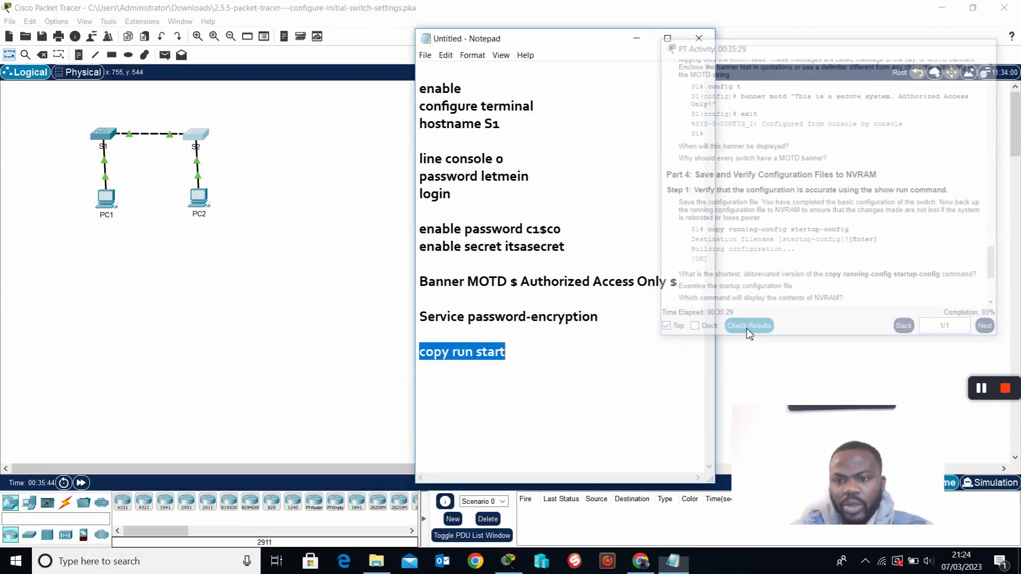
Review the Assessment Items (67/72, S2 Host Name incorrect), close the results, and bring the notes forward.
{"action": "left_click", "coordinate": [113, 86]}
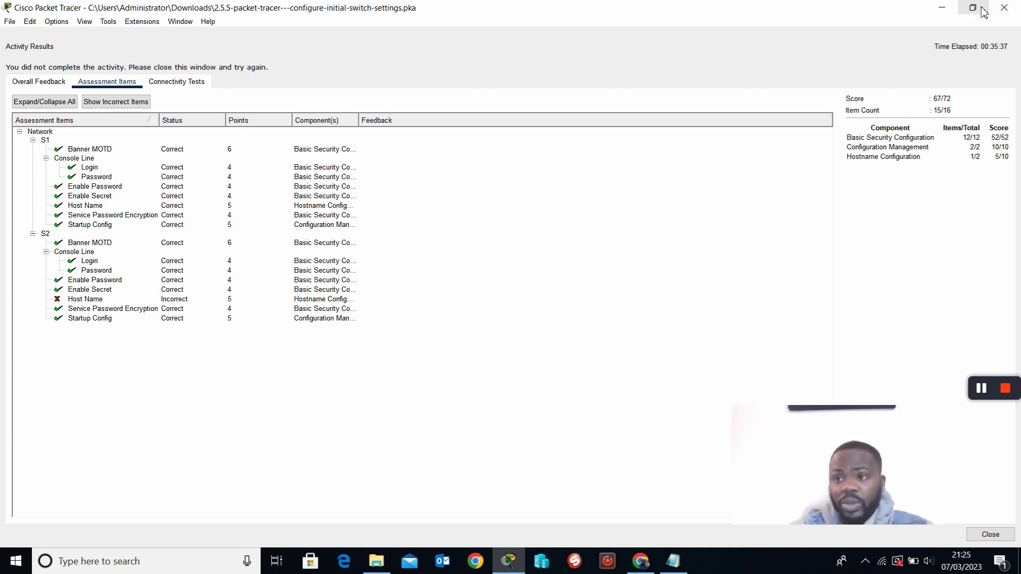
{"action": "left_click", "coordinate": [1005, 7]}
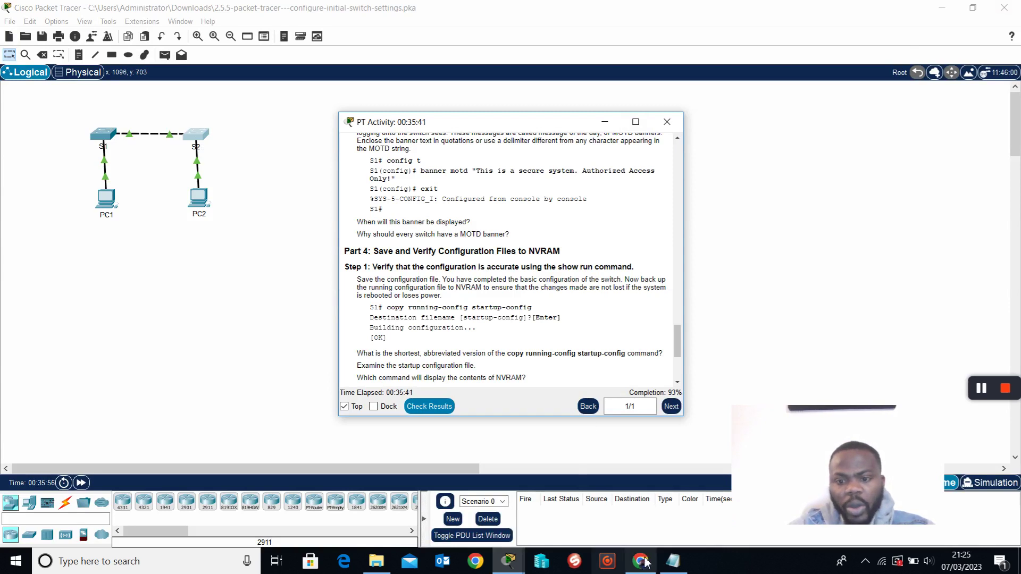
{"action": "left_click", "coordinate": [673, 562]}
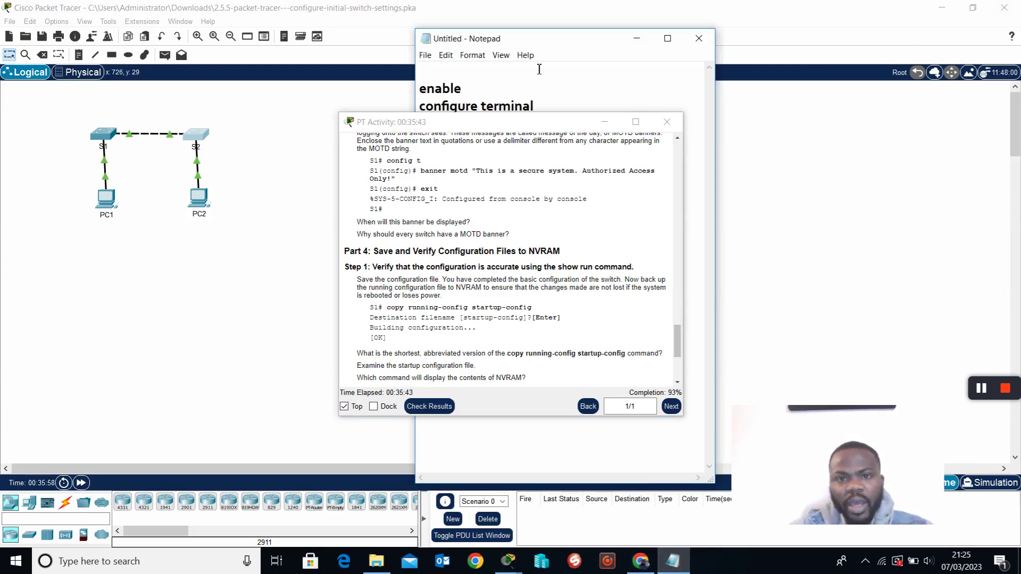
Open switch S2's command line and set its hostname to S2 in global configuration mode.
{"action": "left_click_drag", "start_coordinate": [559, 130], "coordinate": [377, 201]}
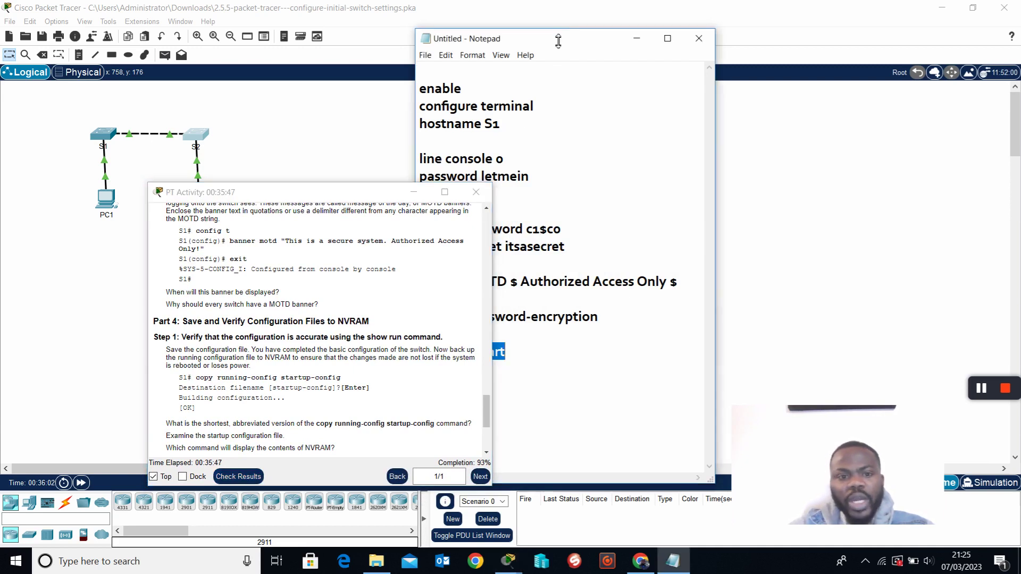
{"action": "left_click", "coordinate": [196, 137]}
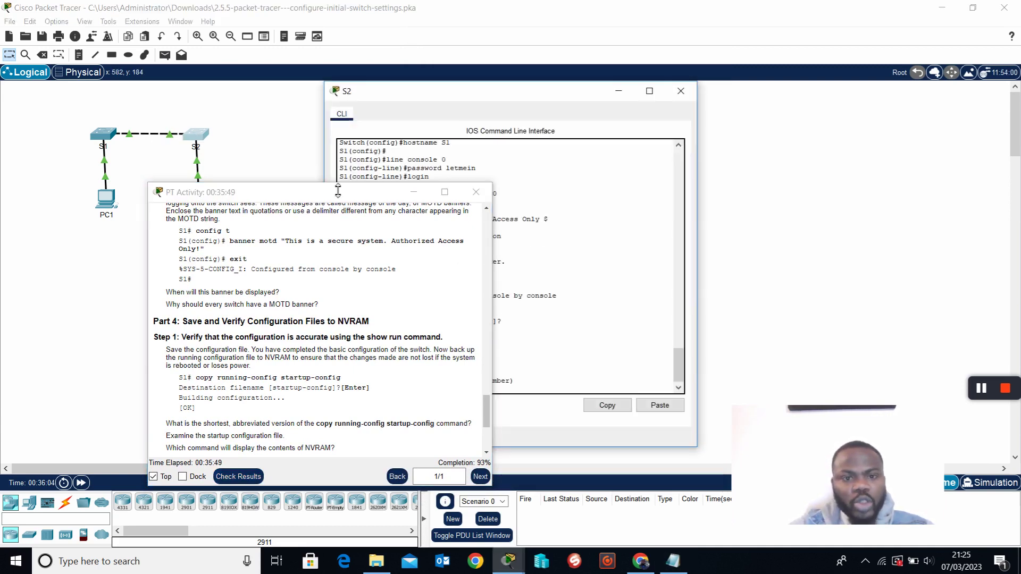
{"action": "left_click_drag", "start_coordinate": [356, 195], "coordinate": [936, 141]}
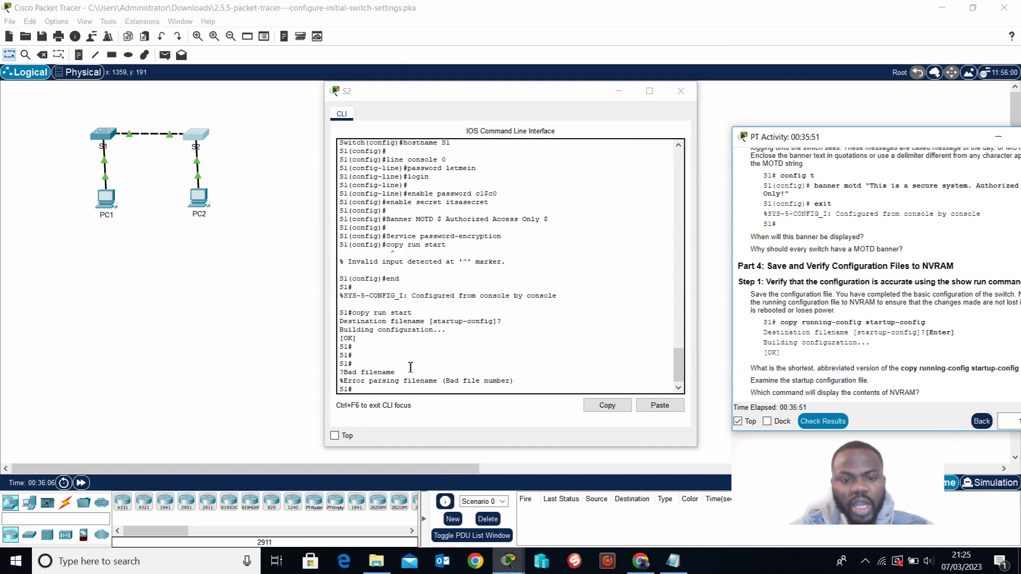
{"action": "left_click", "coordinate": [393, 394]}
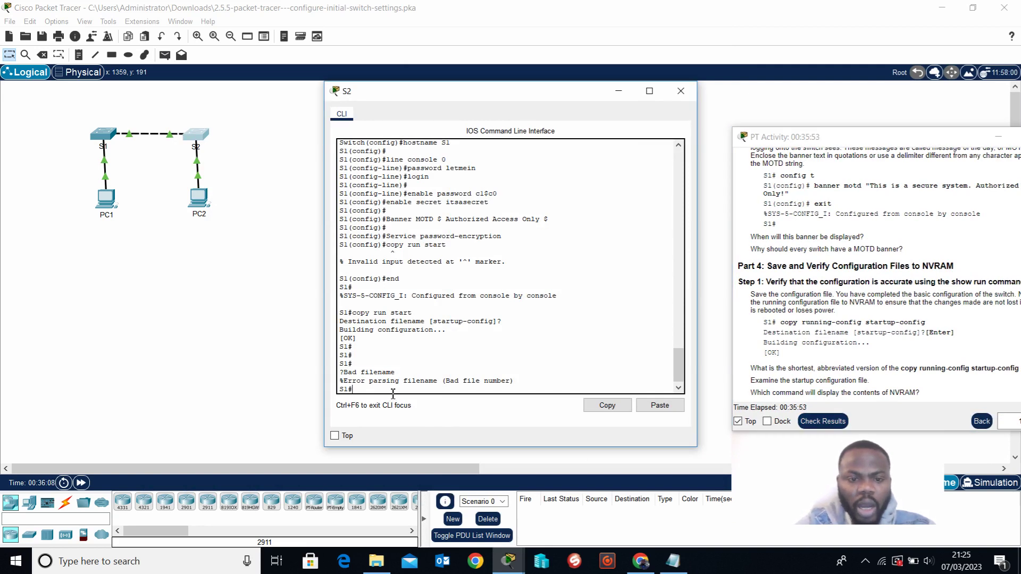
{"action": "type", "text": "conf t"}
{"action": "key", "text": "Return"}
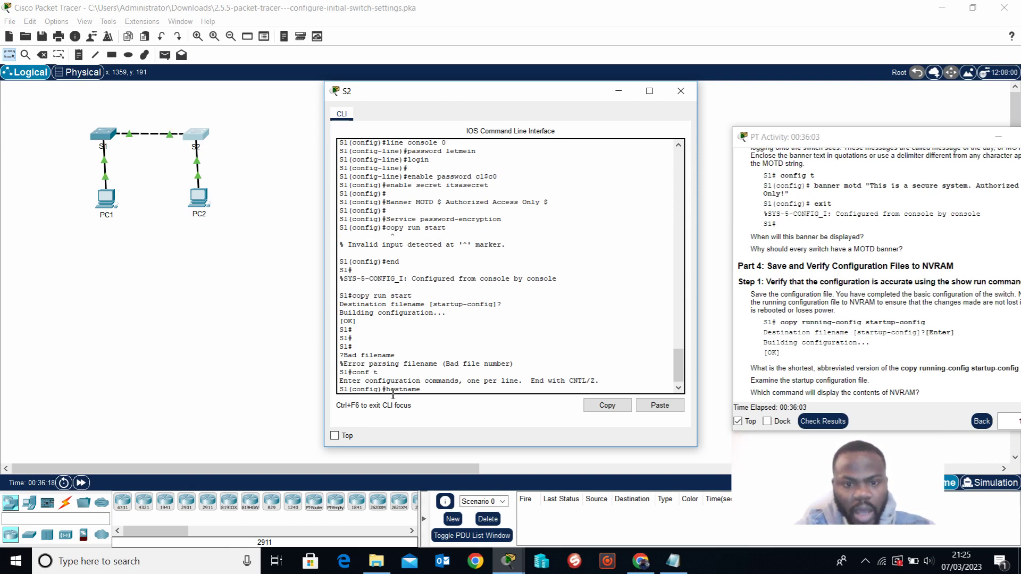
{"action": "type", "text": "hostname S2"}
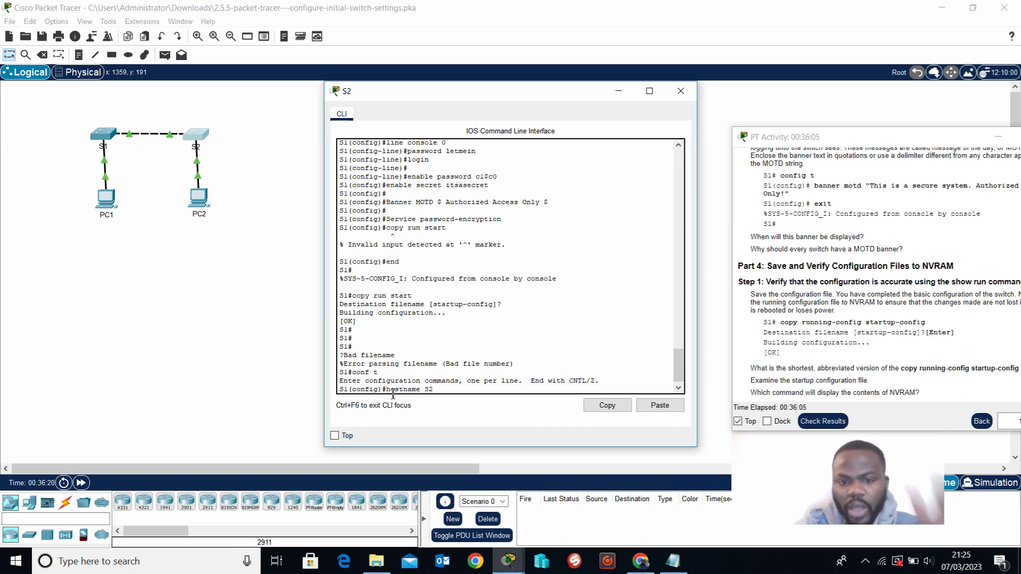
{"action": "key", "text": "Return"}
{"action": "key", "text": "Return"}
{"action": "key", "text": "Return"}
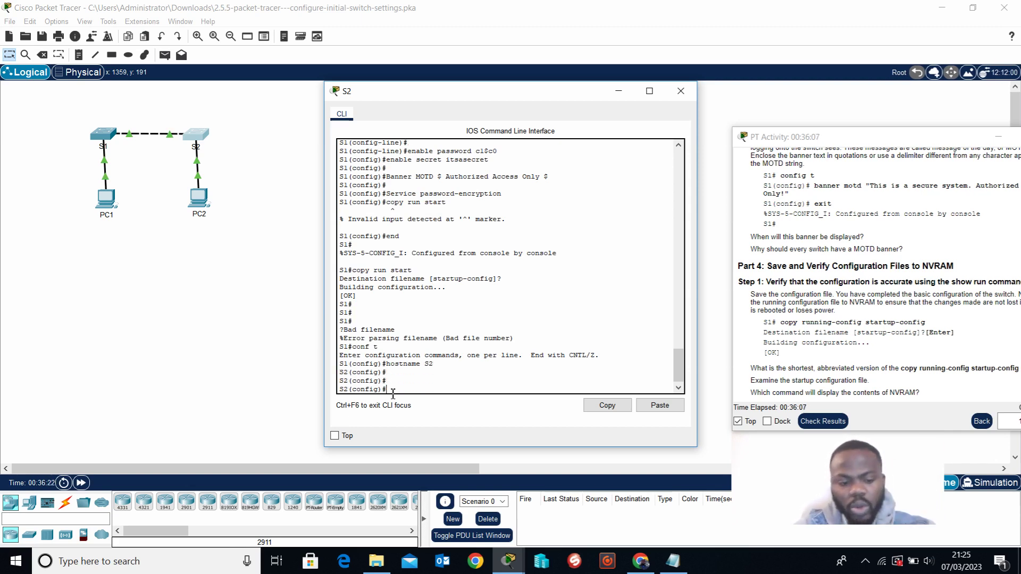
Exit configuration mode with end and save the running configuration to startup-config.
{"action": "type", "text": "copy run s"}
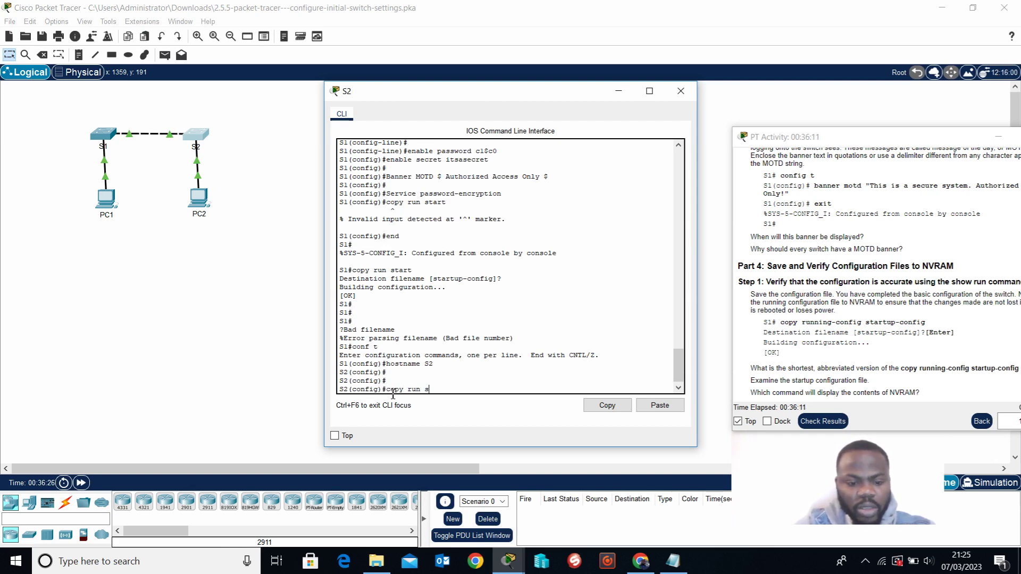
{"action": "type", "text": "tart"}
{"action": "key", "text": "Return"}
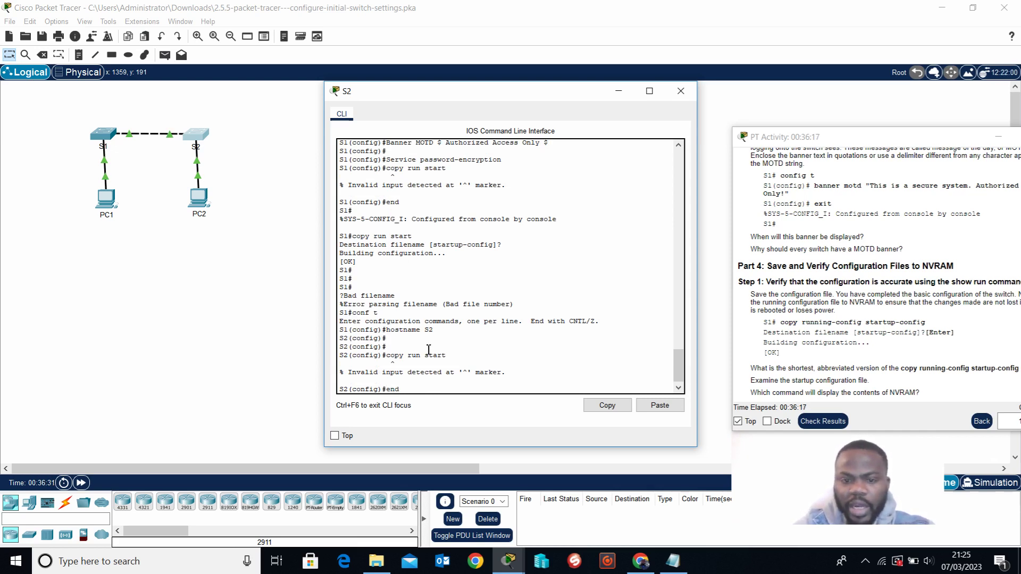
{"action": "type", "text": "end"}
{"action": "key", "text": "Return"}
{"action": "key", "text": "Return"}
{"action": "type", "text": "copy run start"}
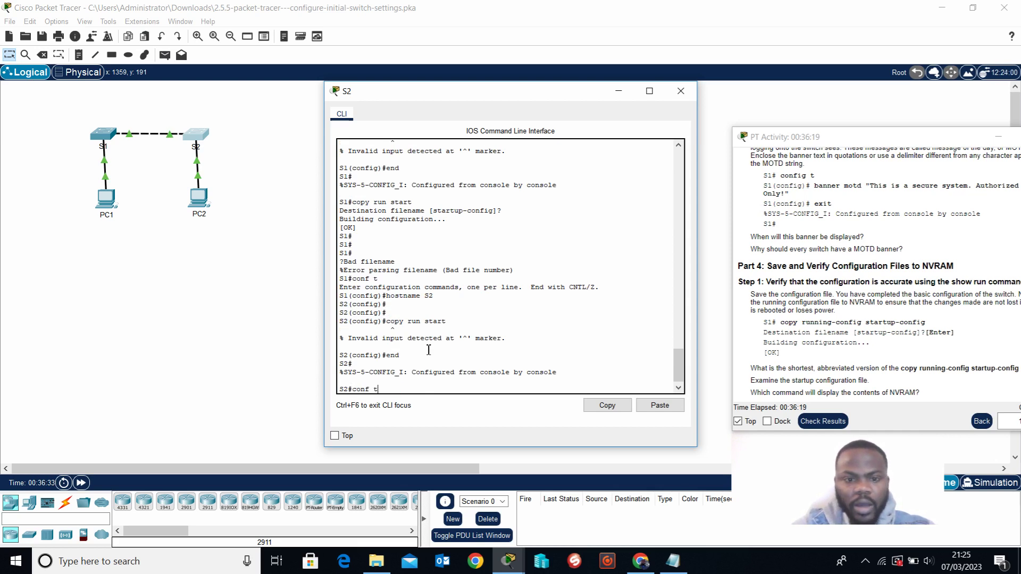
{"action": "key", "text": "Return"}
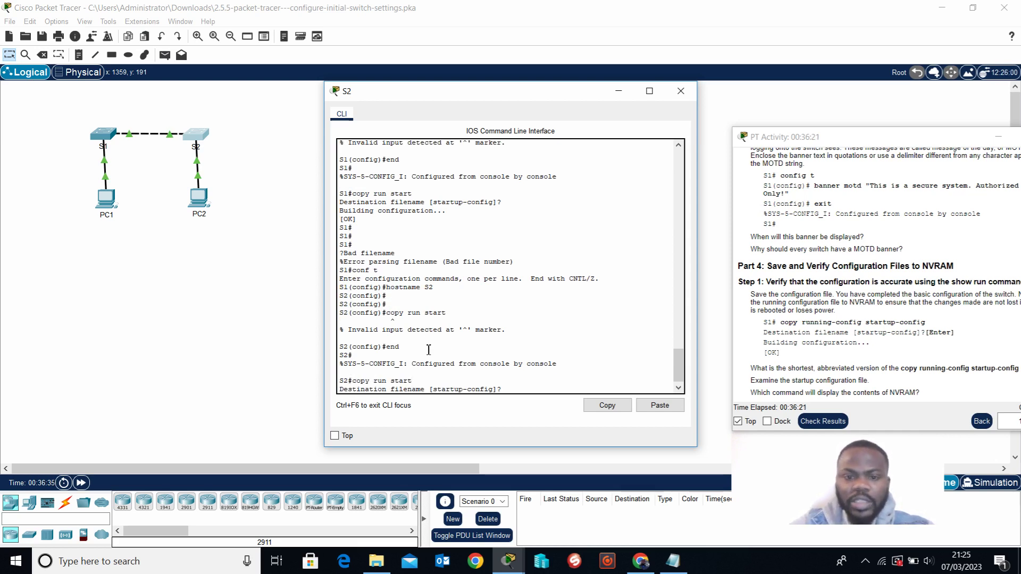
{"action": "key", "text": "Return"}
{"action": "left_click_drag", "start_coordinate": [572, 97], "coordinate": [366, 86]}
Recheck results, confirm a perfect 72/72 with all 16 items correct, and close the results.
{"action": "left_click", "coordinate": [823, 421]}
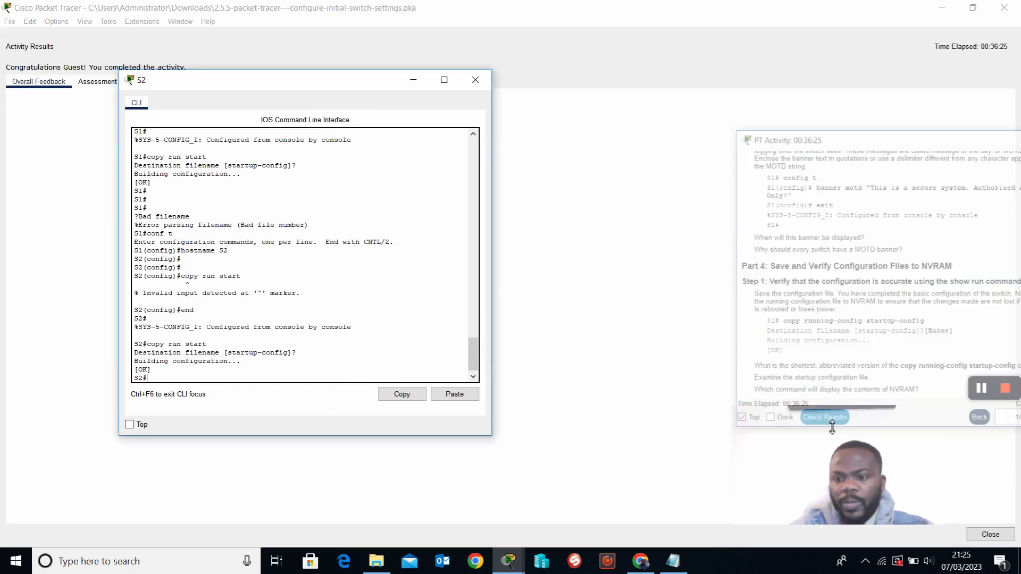
{"action": "left_click_drag", "start_coordinate": [268, 98], "coordinate": [593, 106]}
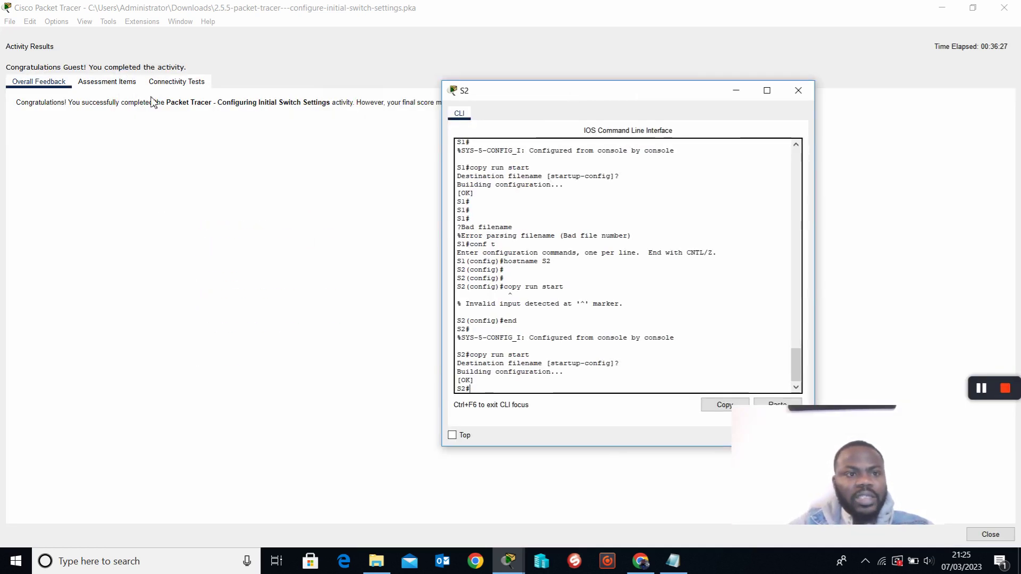
{"action": "left_click", "coordinate": [99, 88]}
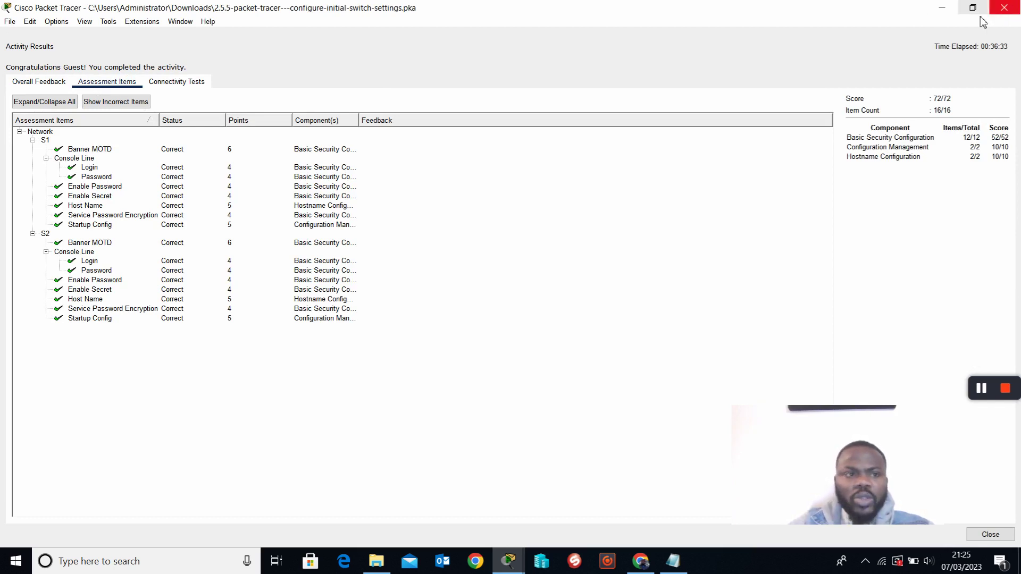
{"action": "left_click", "coordinate": [1004, 10]}
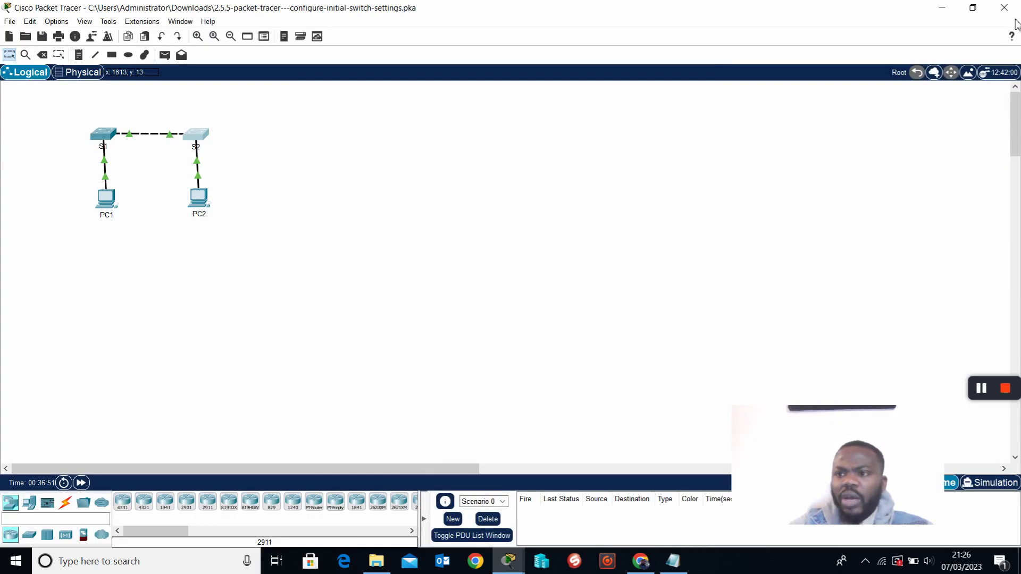
Exit Packet Tracer without saving and open 2.7.6-packet-tracer---implement-basic-connectivity.pka from Downloads.
{"action": "left_click", "coordinate": [1004, 7]}
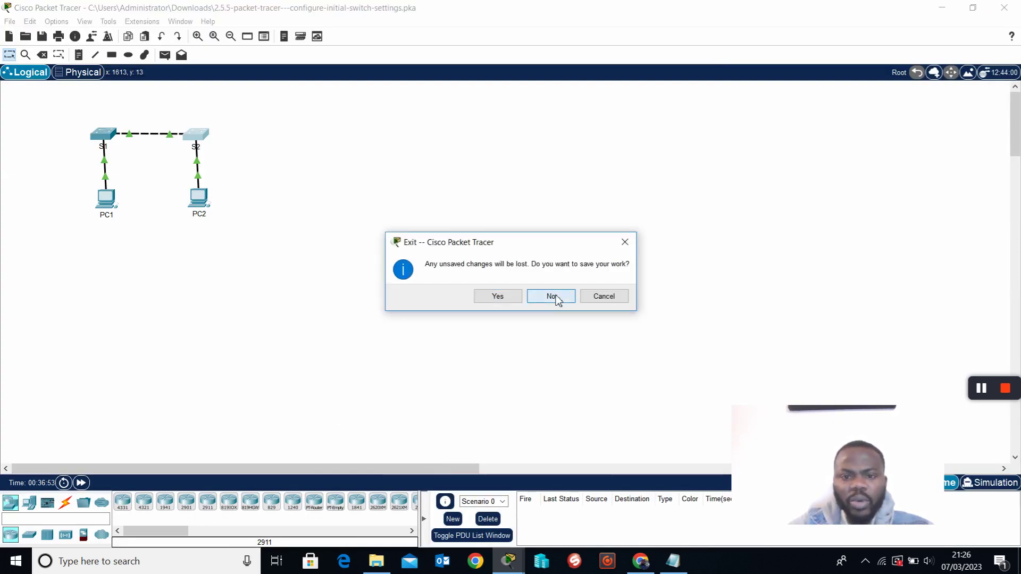
{"action": "left_click", "coordinate": [555, 295]}
{"action": "left_click", "coordinate": [353, 128]}
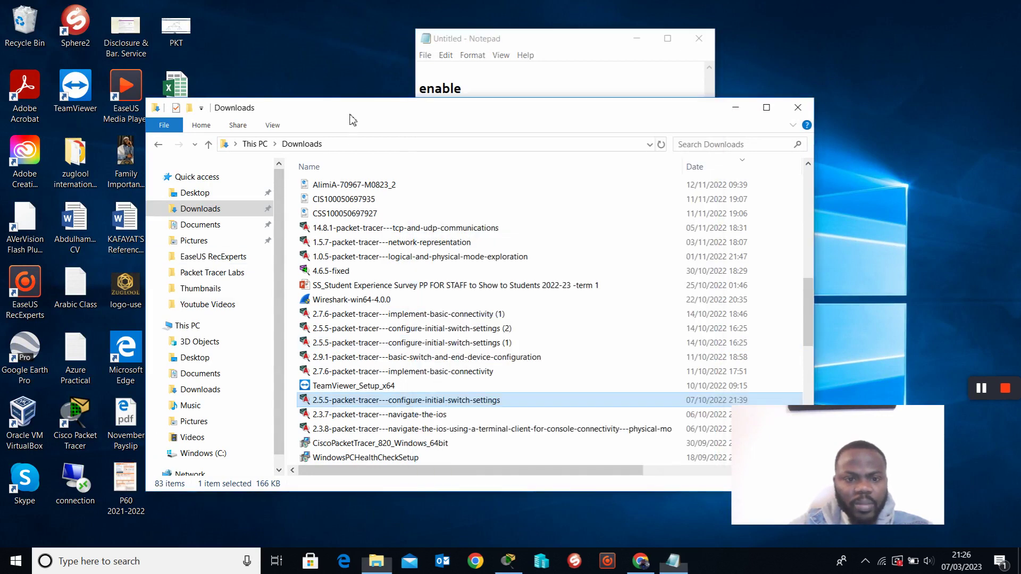
{"action": "left_click", "coordinate": [346, 375]}
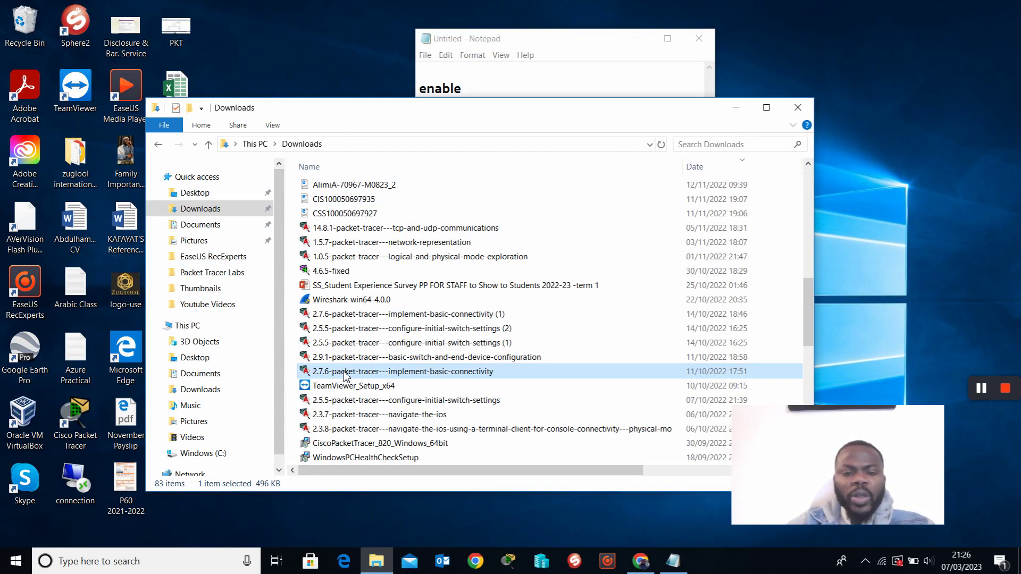
{"action": "double_click", "coordinate": [409, 372]}
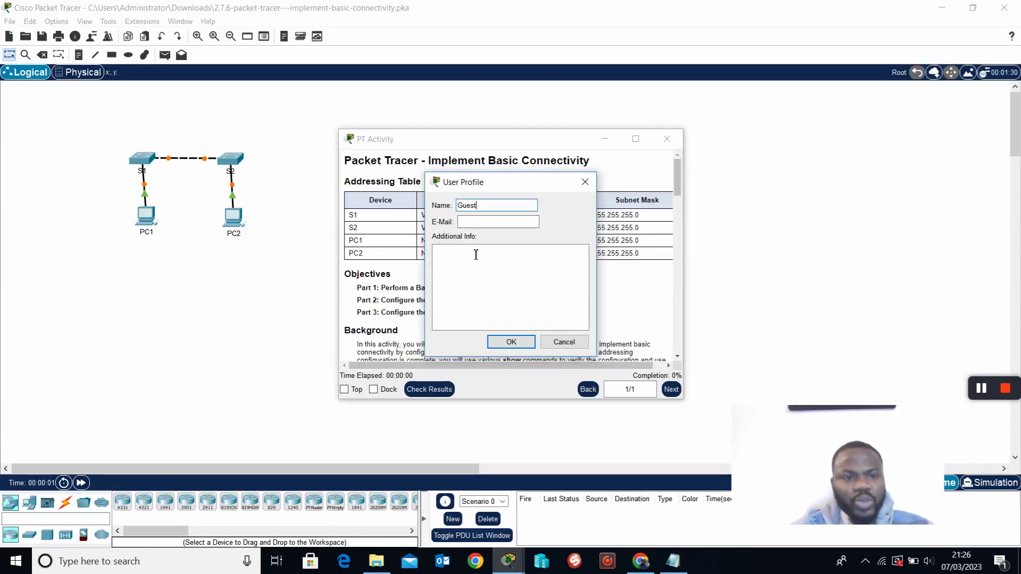
Dismiss the user profile prompt, enlarge the instructions, read through them and return to the Addressing Table.
{"action": "left_click", "coordinate": [565, 343]}
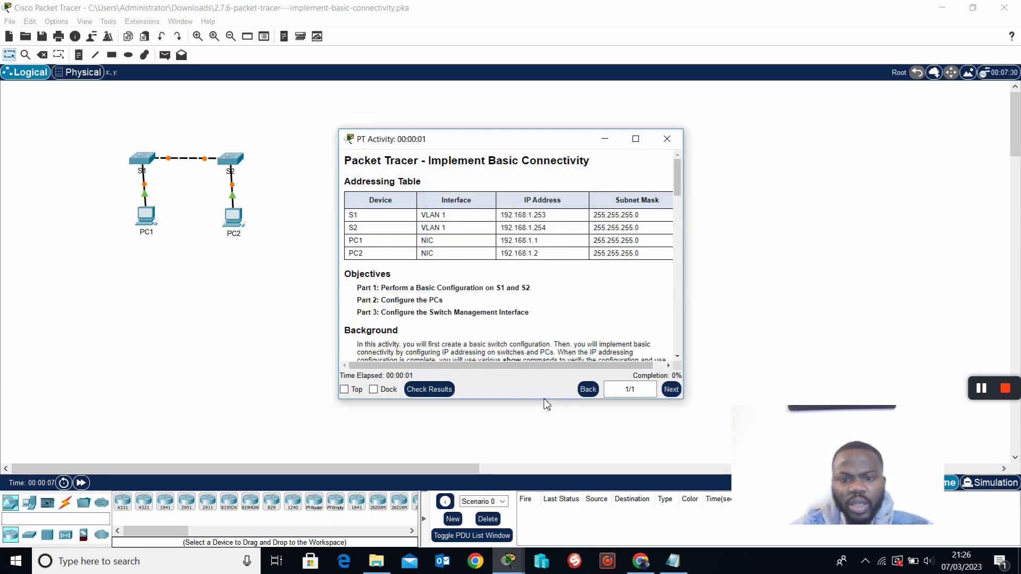
{"action": "left_click_drag", "start_coordinate": [547, 409], "coordinate": [534, 481]}
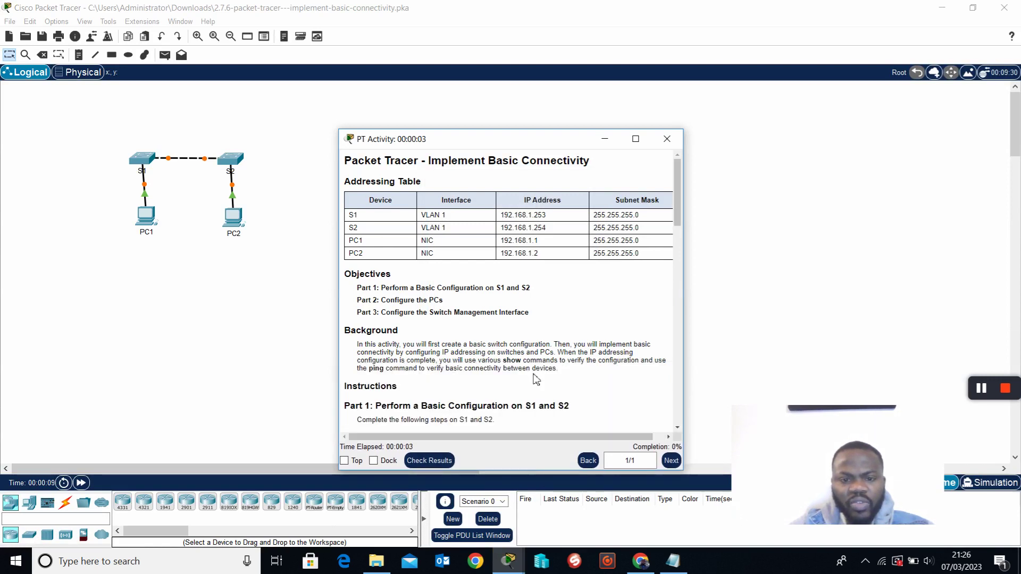
{"action": "left_click_drag", "start_coordinate": [498, 141], "coordinate": [584, 99]}
{"action": "scroll", "coordinate": [515, 367], "scroll_direction": "down", "scroll_amount": 5}
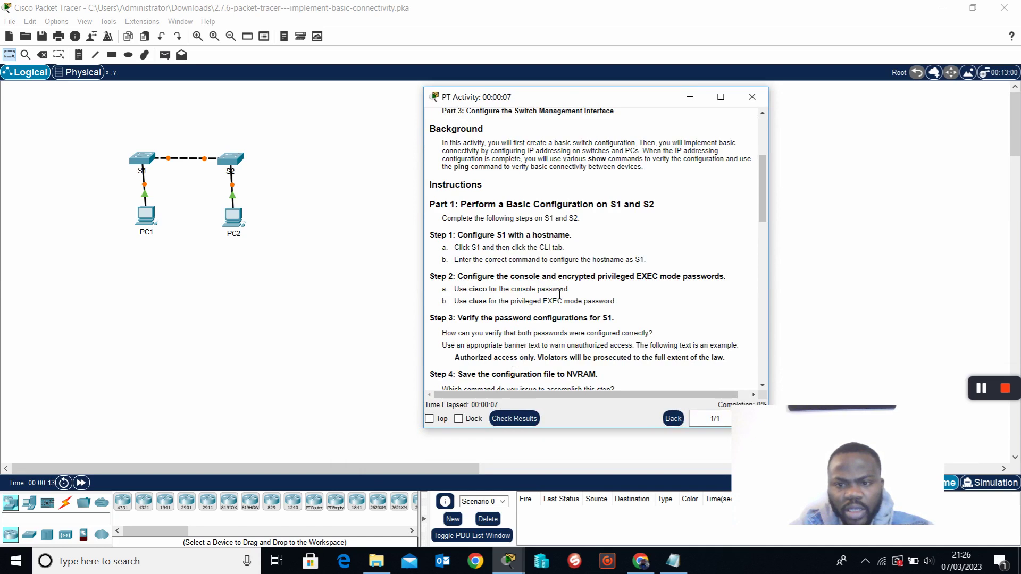
{"action": "scroll", "coordinate": [571, 372], "scroll_direction": "down", "scroll_amount": 1}
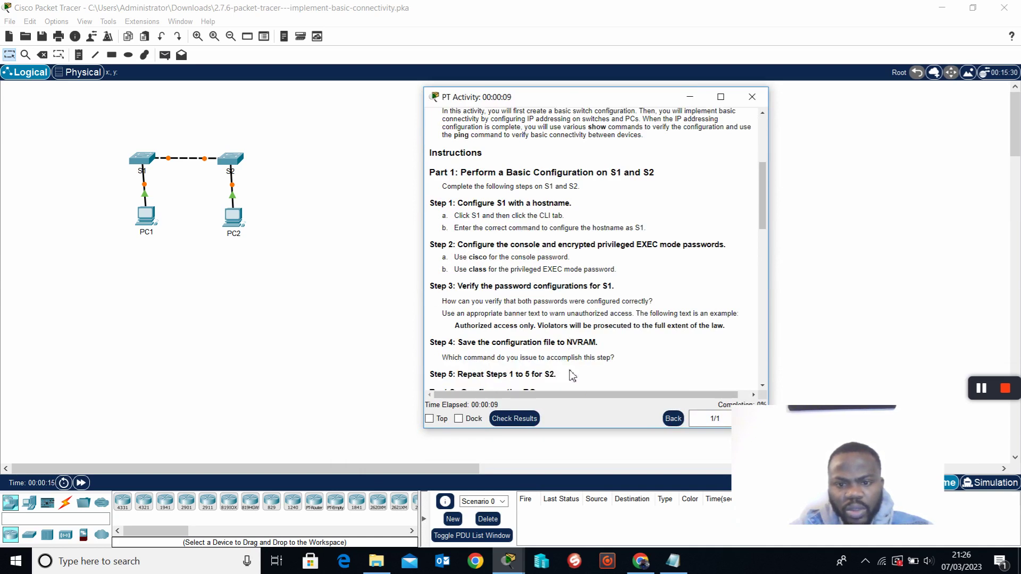
{"action": "scroll", "coordinate": [571, 375], "scroll_direction": "down", "scroll_amount": 3}
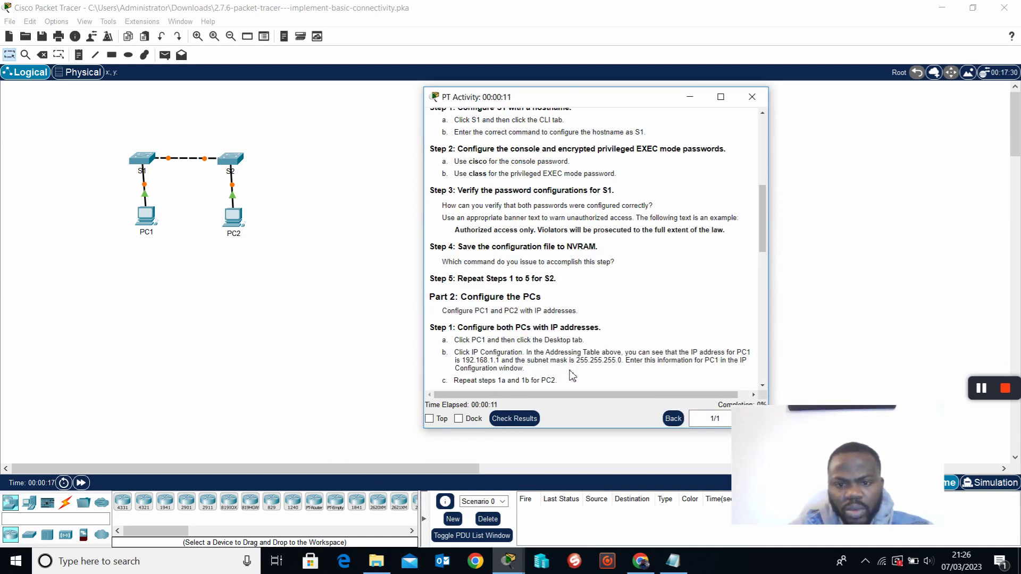
{"action": "scroll", "coordinate": [568, 367], "scroll_direction": "down", "scroll_amount": 5}
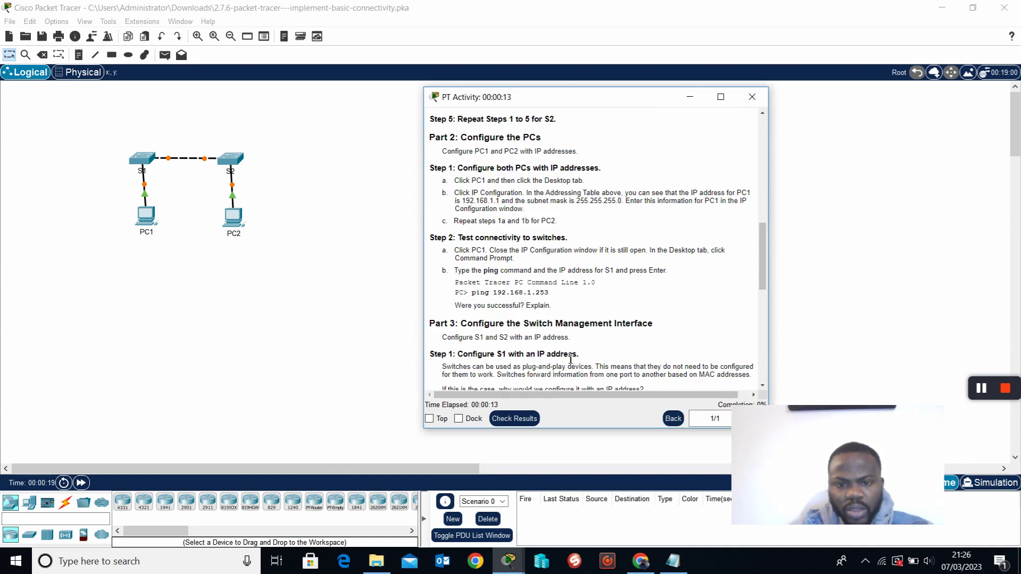
{"action": "scroll", "coordinate": [571, 360], "scroll_direction": "down", "scroll_amount": 3}
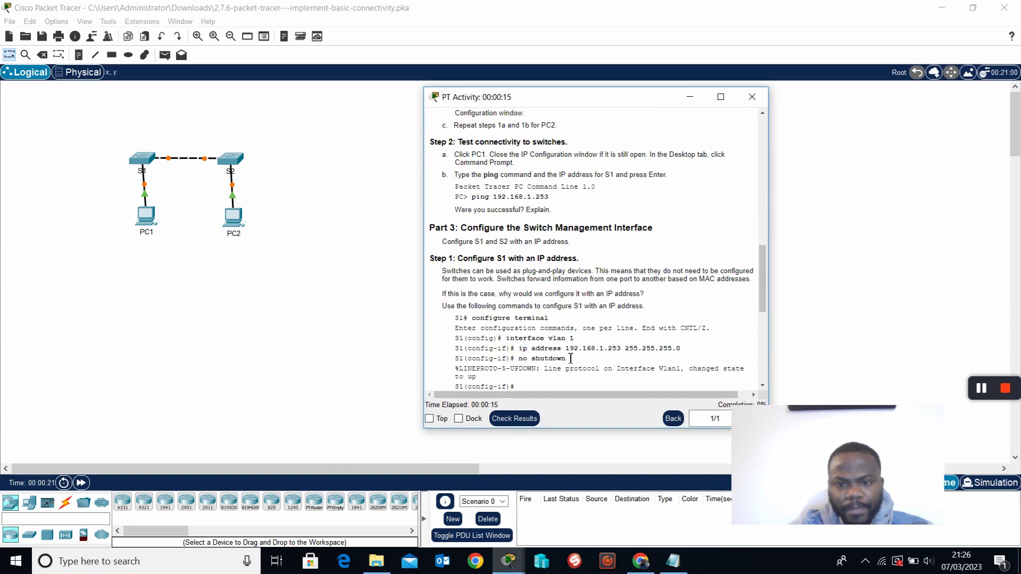
{"action": "scroll", "coordinate": [571, 358], "scroll_direction": "down", "scroll_amount": 9}
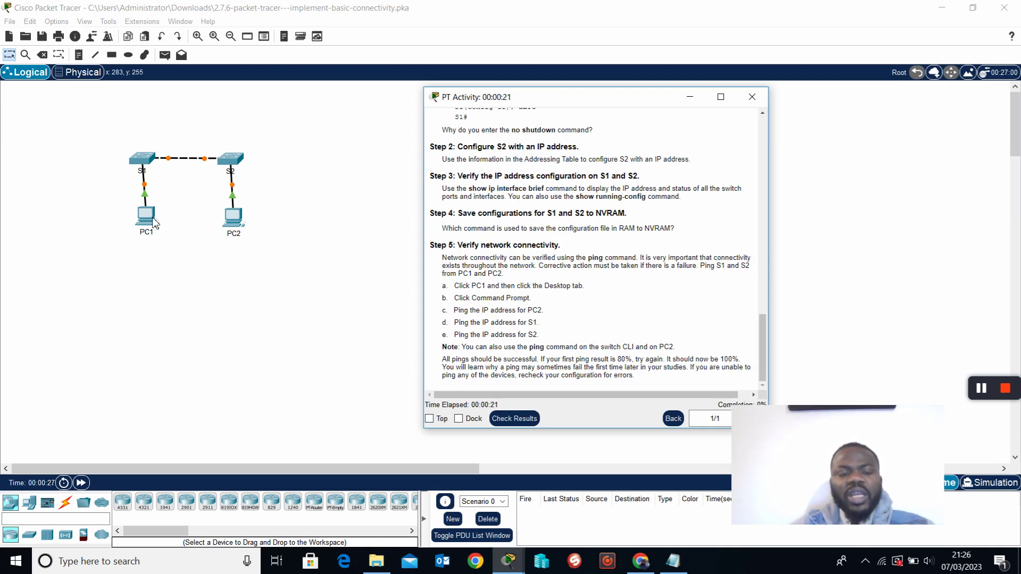
{"action": "scroll", "coordinate": [592, 247], "scroll_direction": "up", "scroll_amount": 15}
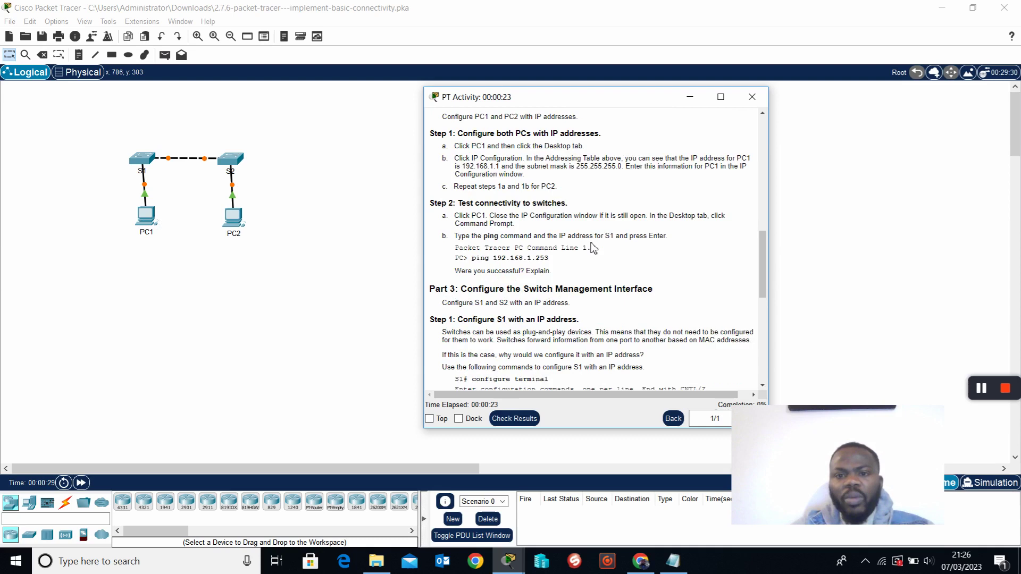
{"action": "scroll", "coordinate": [592, 246], "scroll_direction": "up", "scroll_amount": 10}
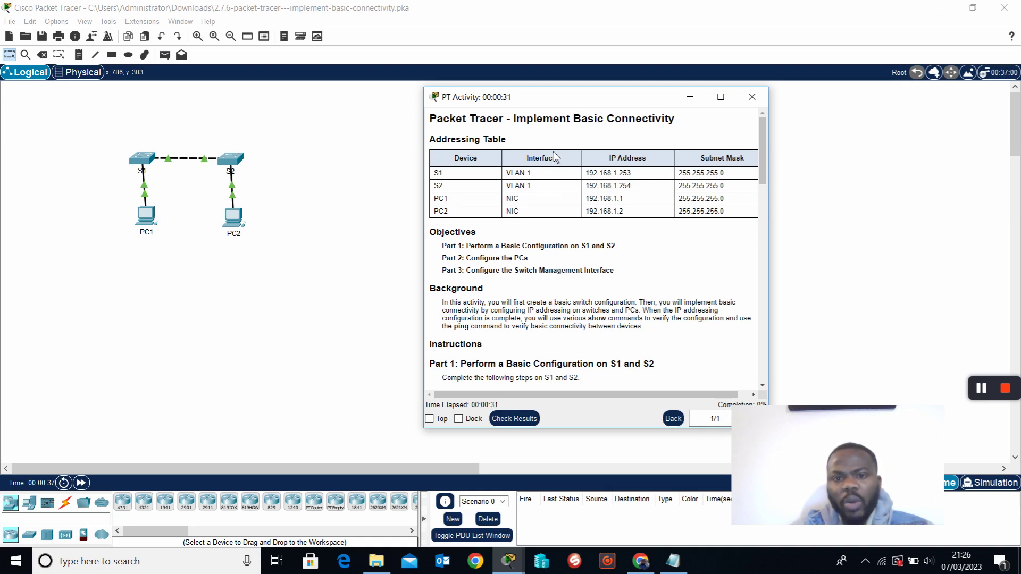
Widen the instructions, highlight S1, S2 and PC1 addressing entries, then open PC1's window.
{"action": "left_click_drag", "start_coordinate": [777, 201], "coordinate": [835, 201]}
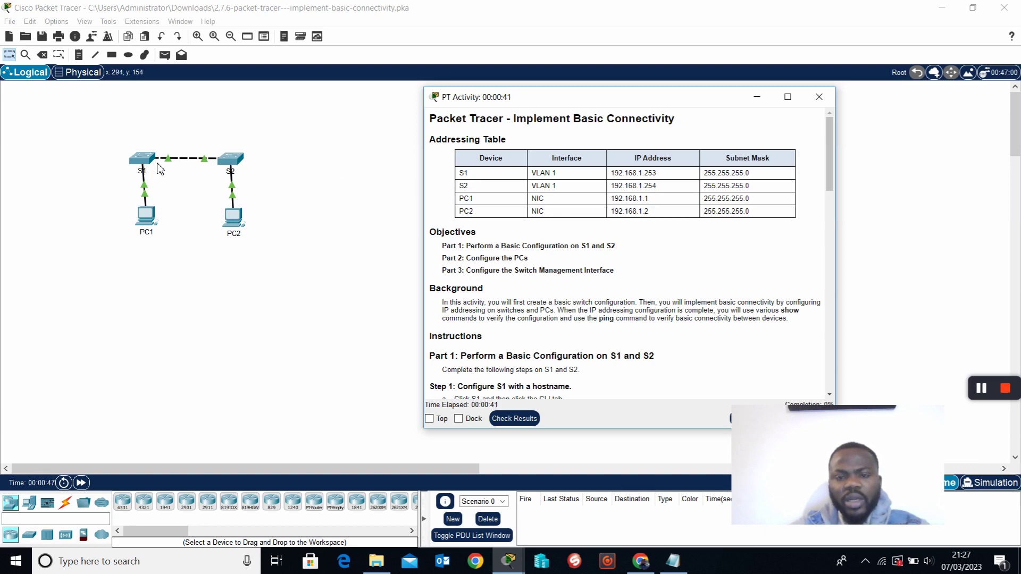
{"action": "left_click_drag", "start_coordinate": [531, 173], "coordinate": [671, 179]}
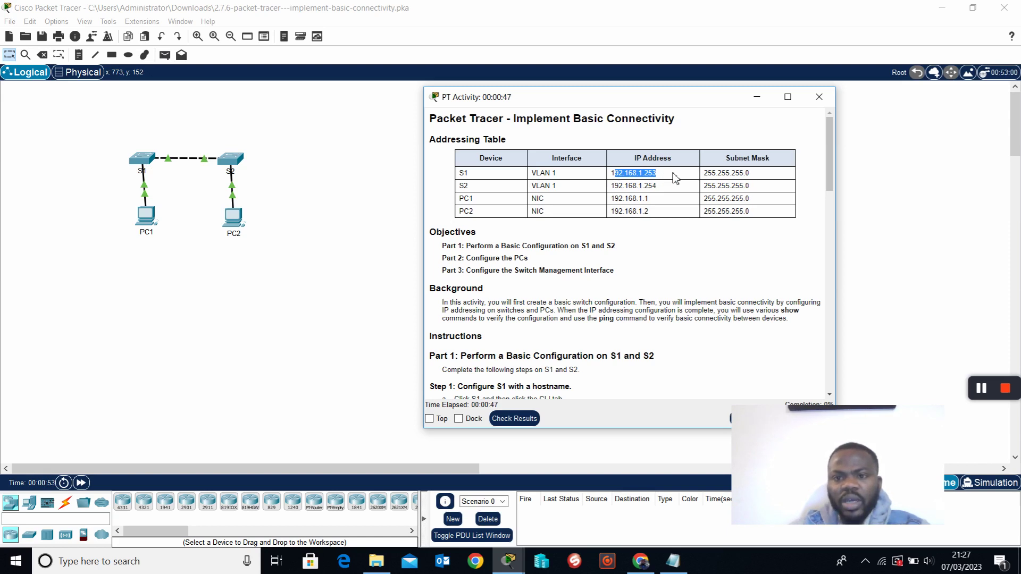
{"action": "left_click_drag", "start_coordinate": [618, 187], "coordinate": [674, 188]}
{"action": "left_click_drag", "start_coordinate": [474, 187], "coordinate": [451, 185]}
{"action": "left_click", "coordinate": [505, 185]}
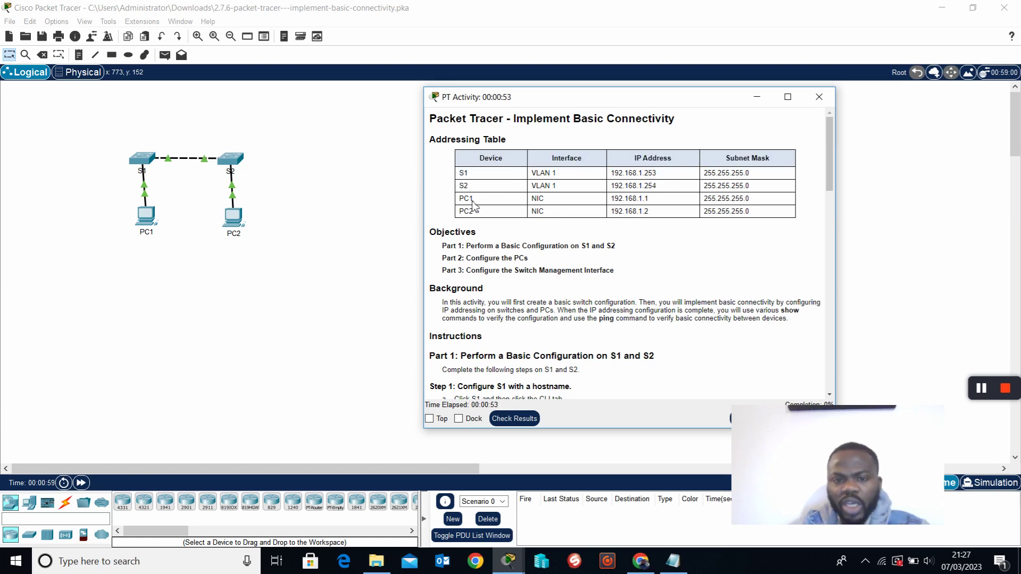
{"action": "left_click_drag", "start_coordinate": [658, 201], "coordinate": [618, 199]}
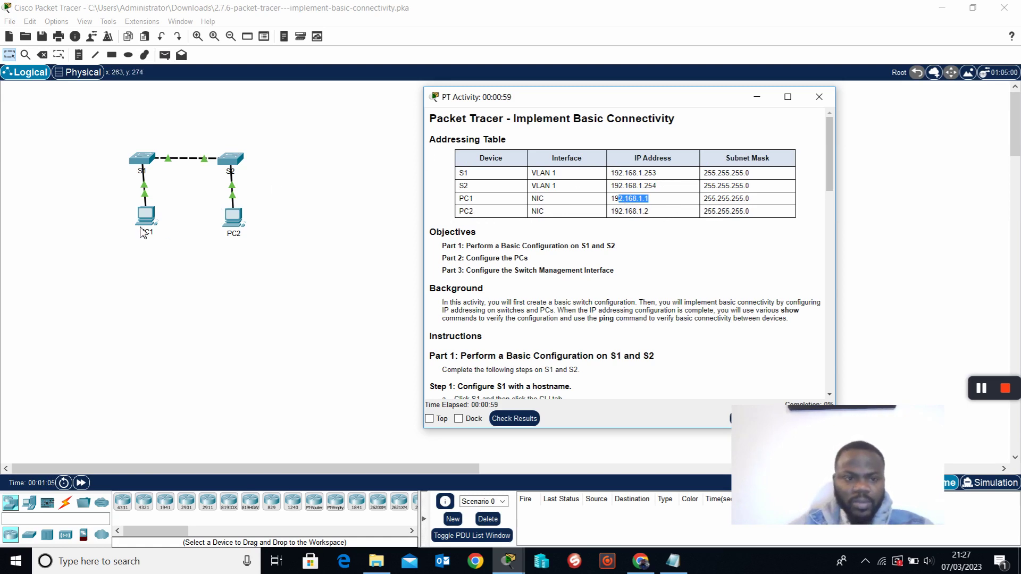
{"action": "left_click", "coordinate": [581, 191]}
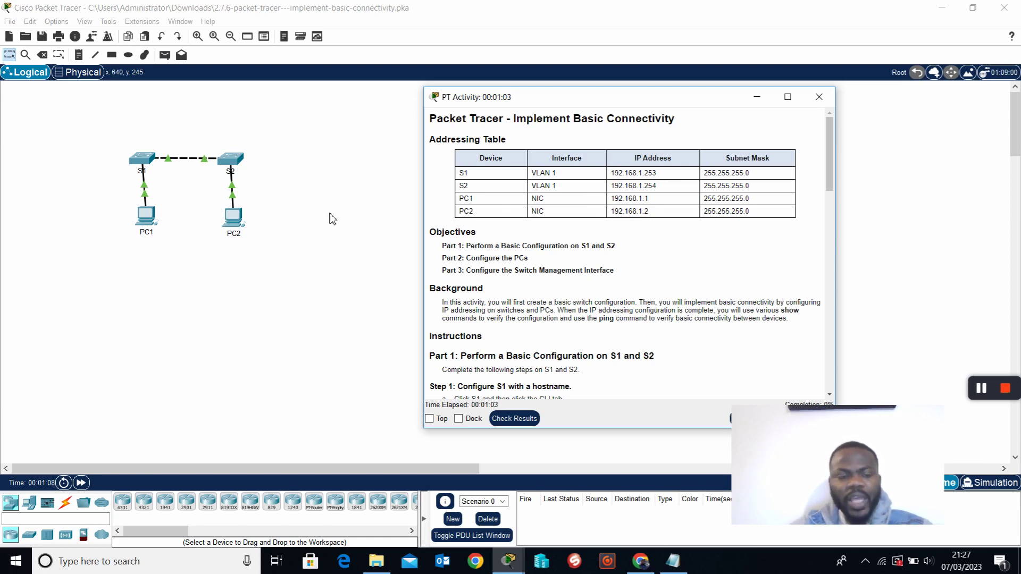
{"action": "left_click", "coordinate": [146, 221]}
{"action": "left_click_drag", "start_coordinate": [486, 100], "coordinate": [347, 100]}
Pin the PT Activity instructions always on top and move them to the upper right.
{"action": "left_click", "coordinate": [236, 180]}
{"action": "left_click_drag", "start_coordinate": [365, 97], "coordinate": [296, 103]}
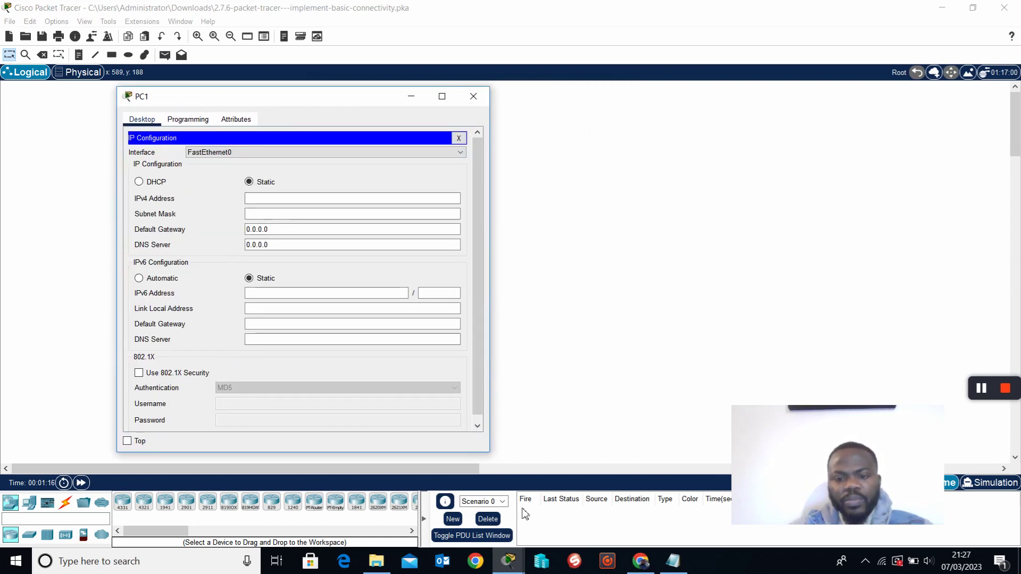
{"action": "left_click", "coordinate": [511, 561]}
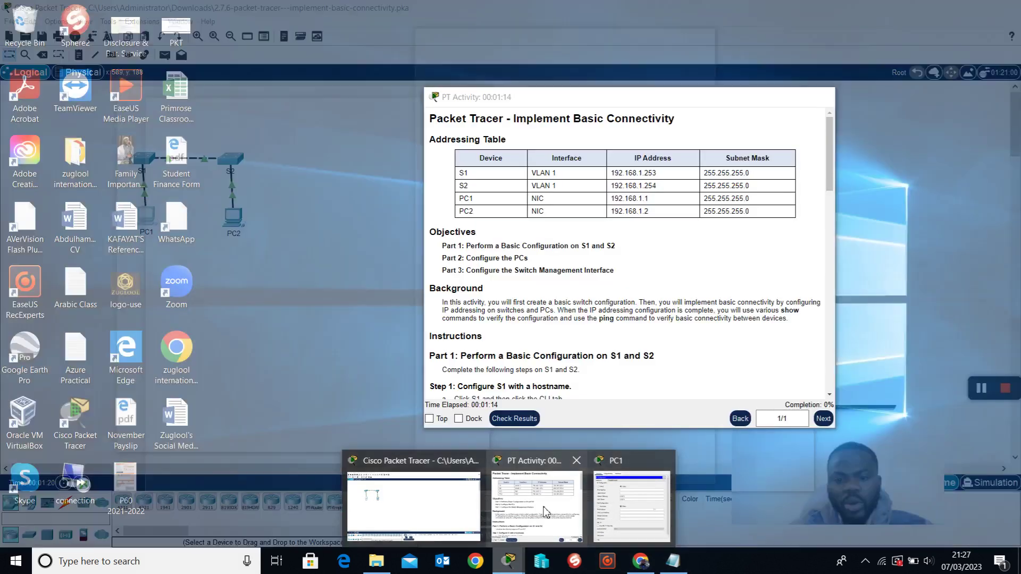
{"action": "left_click", "coordinate": [537, 502]}
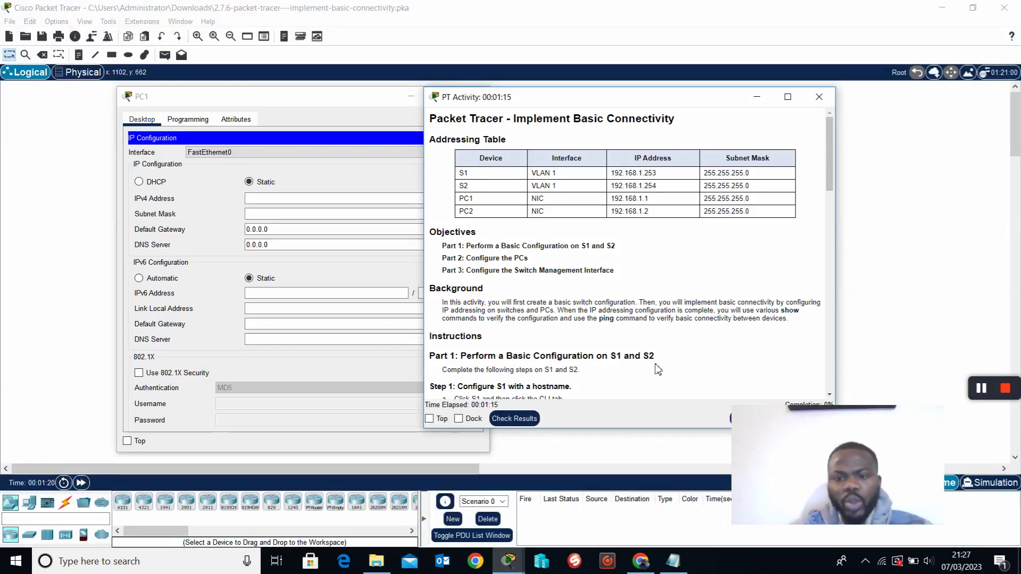
{"action": "left_click", "coordinate": [430, 419]}
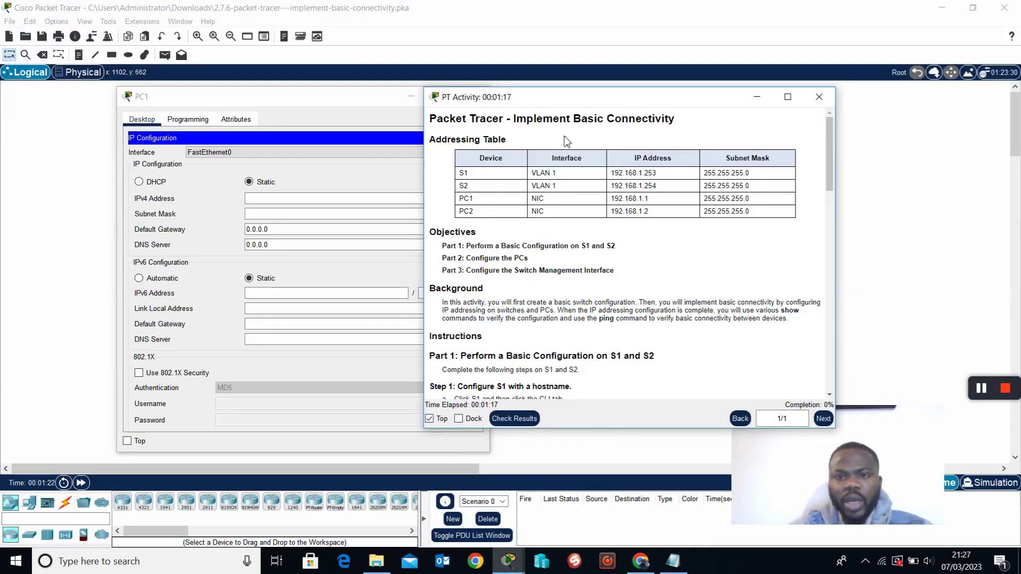
{"action": "left_click_drag", "start_coordinate": [598, 101], "coordinate": [727, 50]}
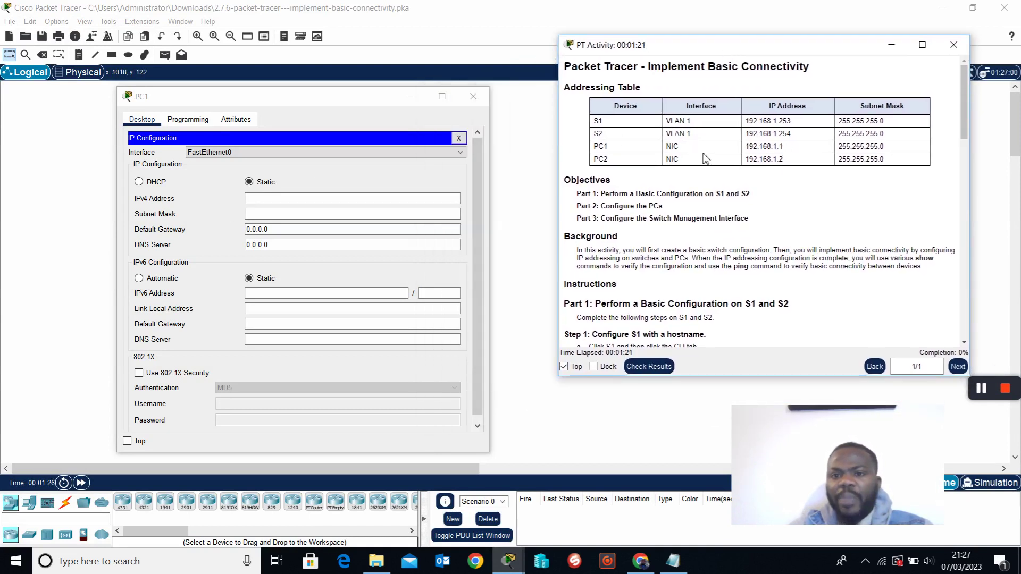
Close and reopen PC1's configuration window, placing it left of the instructions.
{"action": "left_click", "coordinate": [459, 138]}
{"action": "left_click", "coordinate": [473, 96]}
{"action": "left_click", "coordinate": [147, 221]}
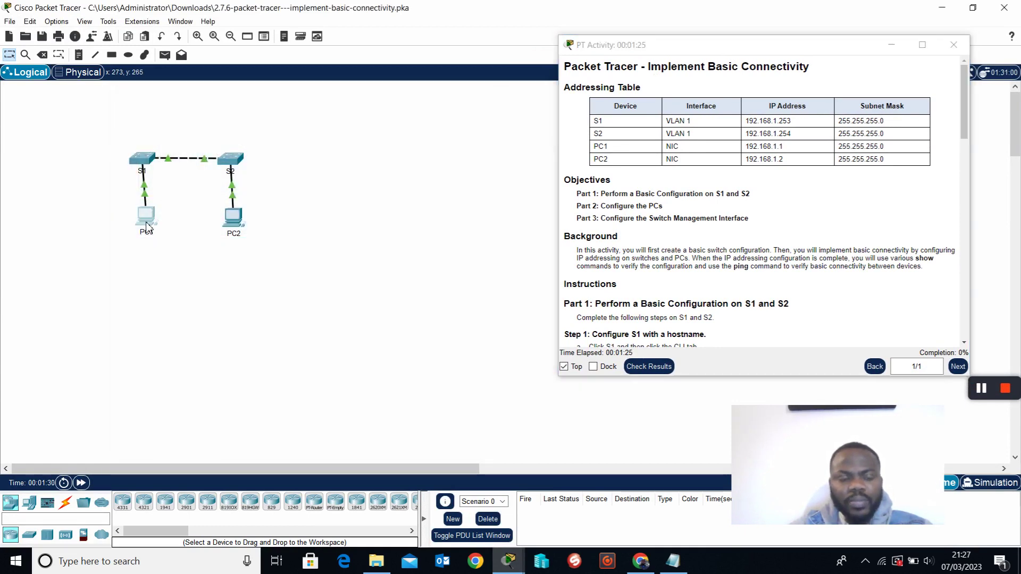
{"action": "left_click_drag", "start_coordinate": [442, 91], "coordinate": [227, 86]}
Give PC1 static IPv4 192.168.1.1 with subnet mask 255.255.255.0, then close its window.
{"action": "left_click", "coordinate": [154, 154]}
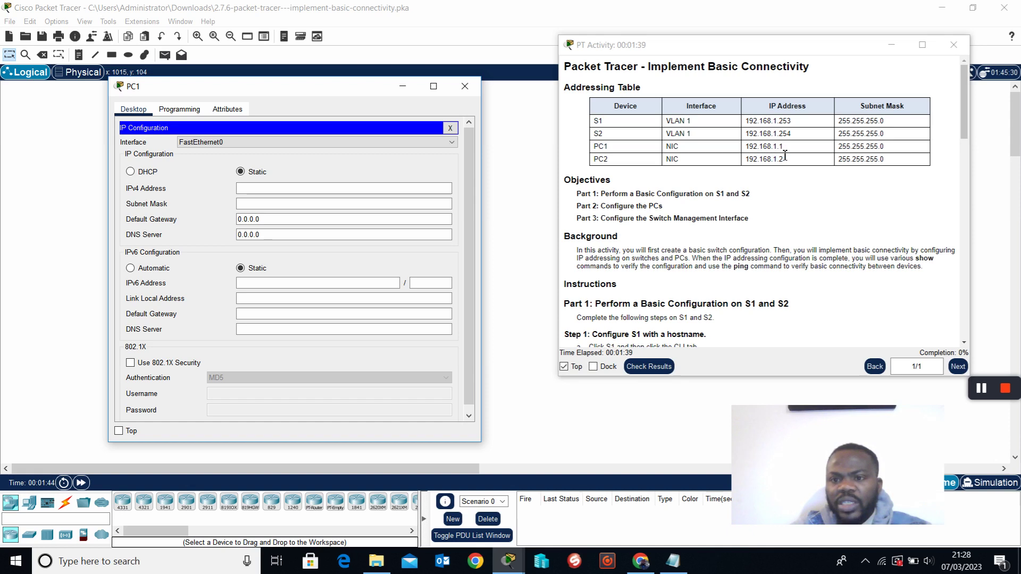
{"action": "left_click", "coordinate": [333, 195]}
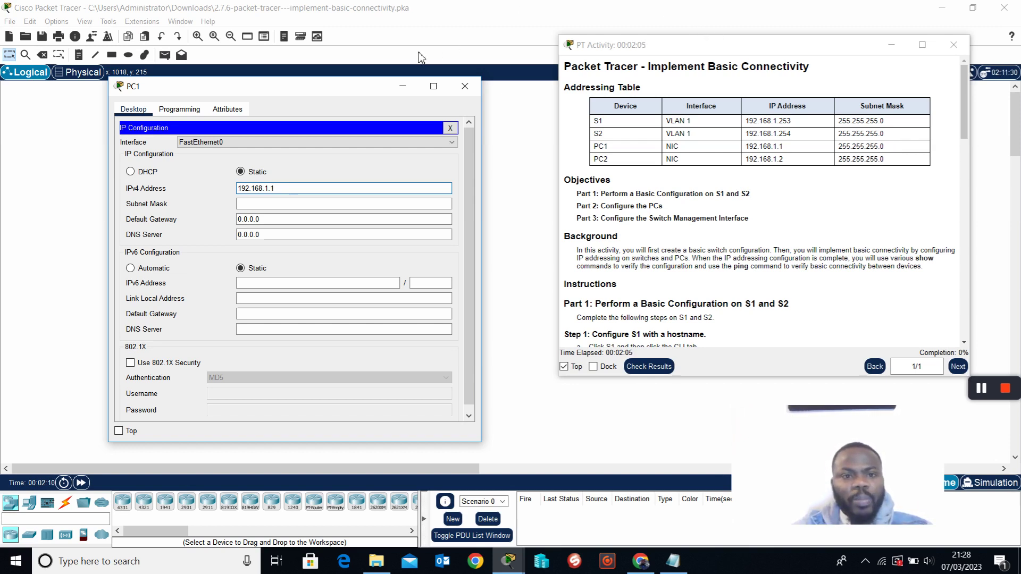
{"action": "left_click_drag", "start_coordinate": [333, 88], "coordinate": [340, 85]}
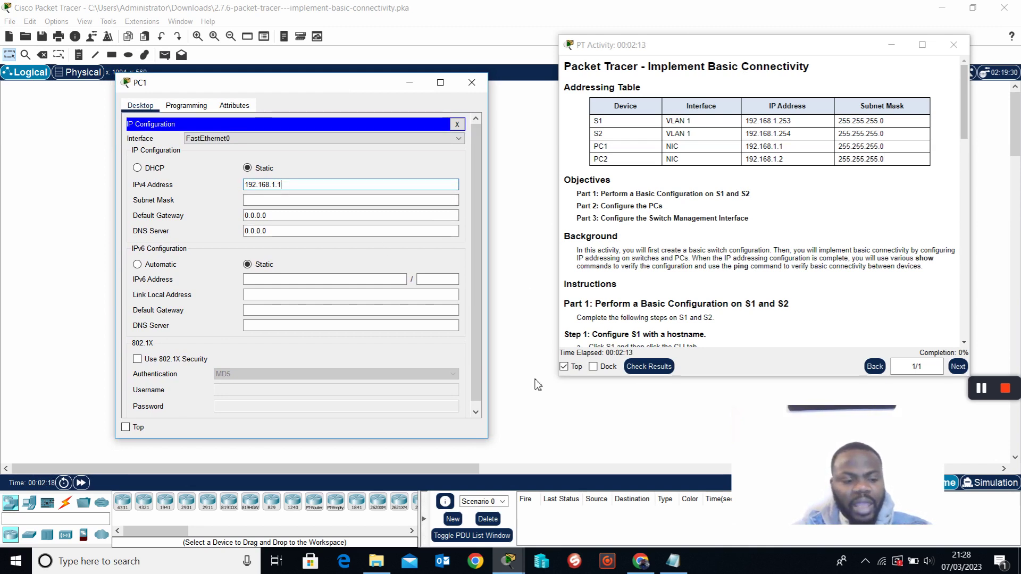
{"action": "key", "text": "Tab"}
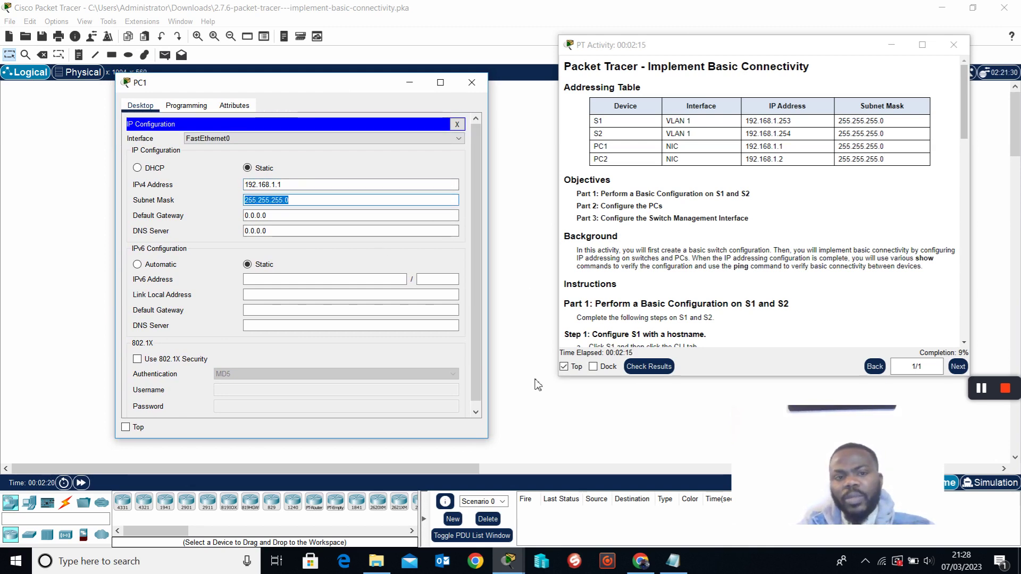
{"action": "left_click", "coordinate": [337, 201]}
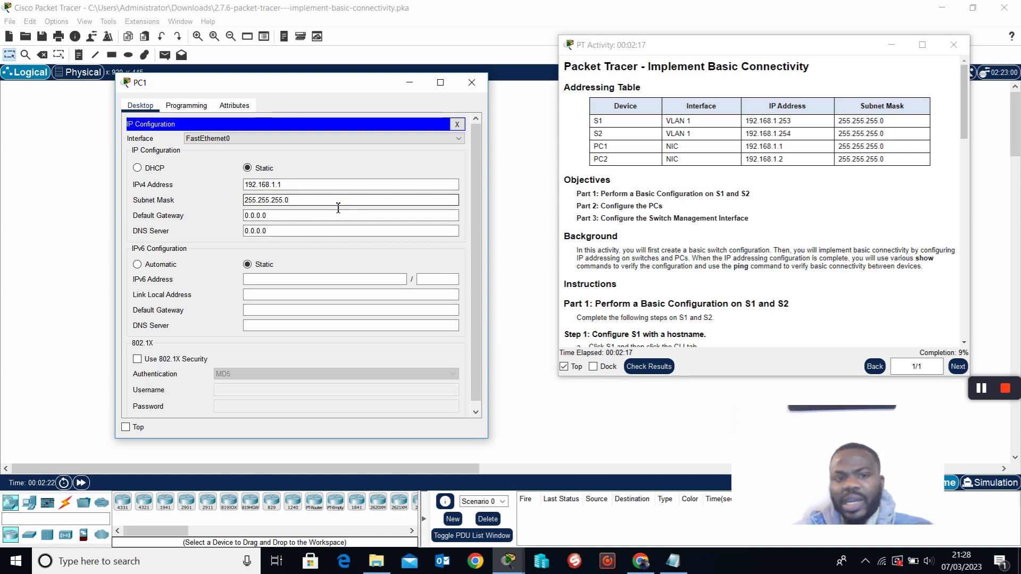
{"action": "left_click", "coordinate": [457, 124]}
{"action": "left_click", "coordinate": [472, 82]}
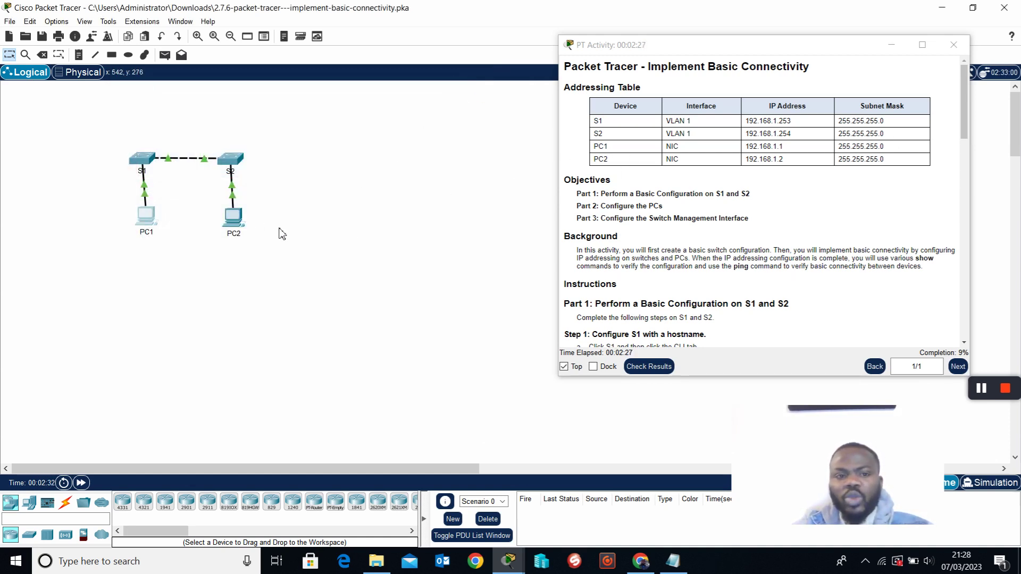
Give PC2 the static IPv4 address 192.168.1.2 with subnet mask 255.255.255.0.
{"action": "left_click", "coordinate": [234, 221]}
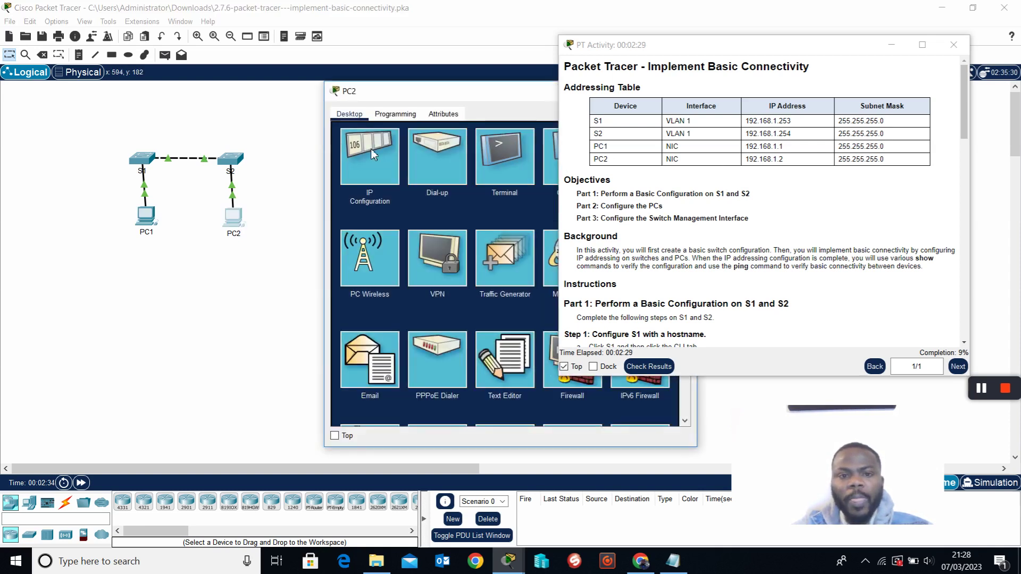
{"action": "left_click", "coordinate": [379, 155]}
{"action": "left_click_drag", "start_coordinate": [464, 87], "coordinate": [314, 78]}
{"action": "left_click", "coordinate": [330, 183]}
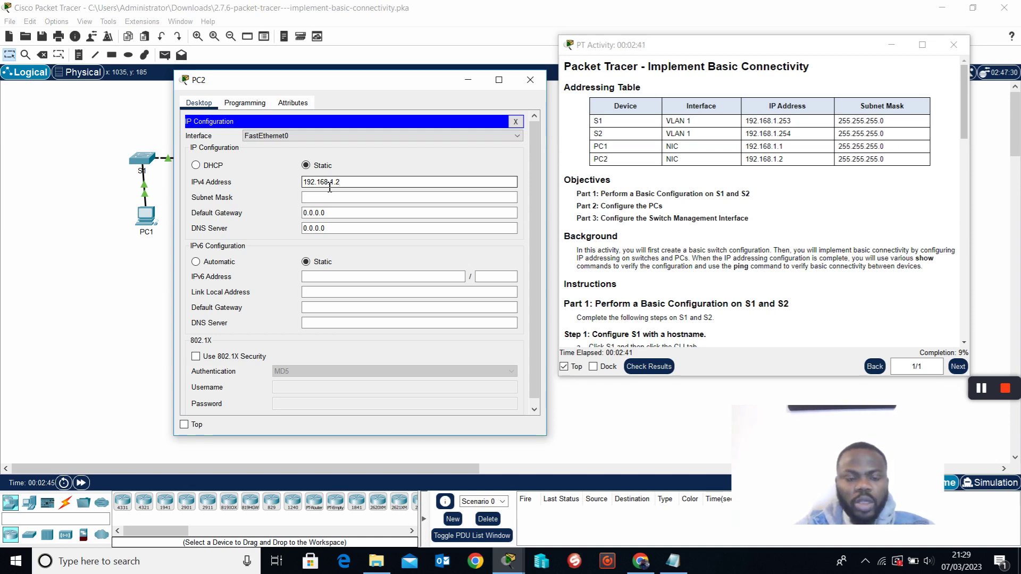
{"action": "left_click", "coordinate": [331, 198]}
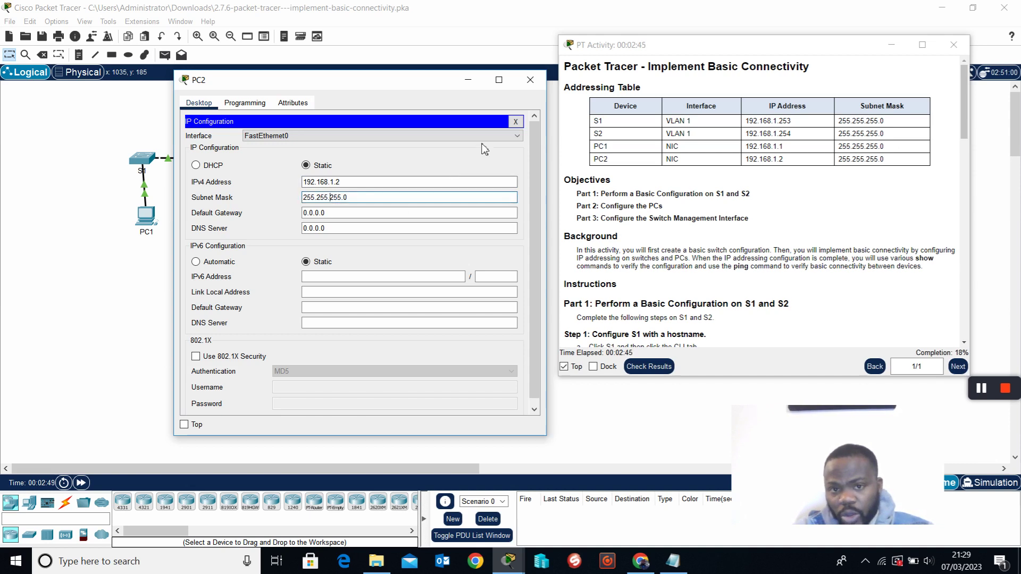
{"action": "left_click", "coordinate": [515, 121]}
{"action": "left_click", "coordinate": [530, 80]}
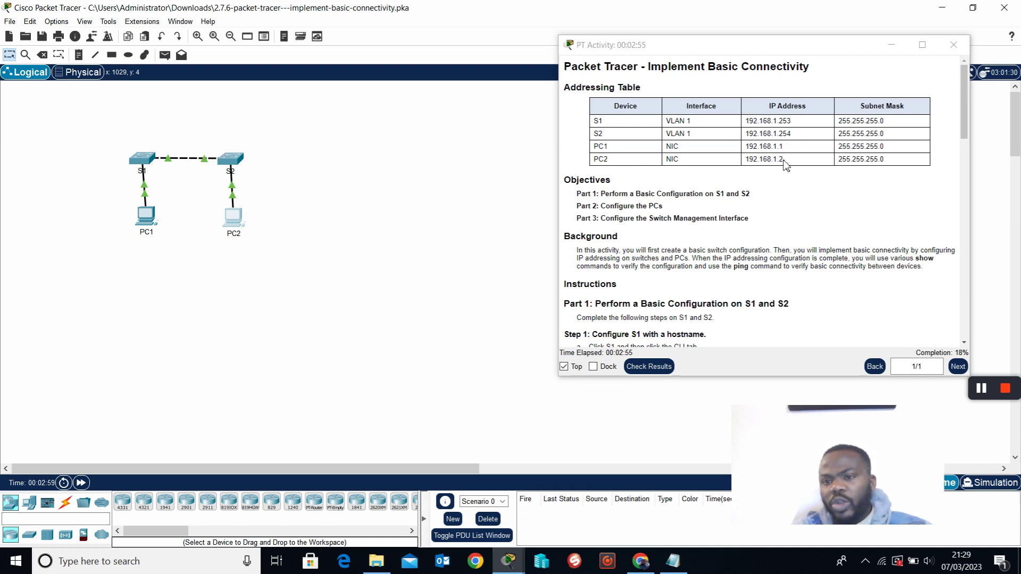
{"action": "left_click_drag", "start_coordinate": [745, 146], "coordinate": [783, 152]}
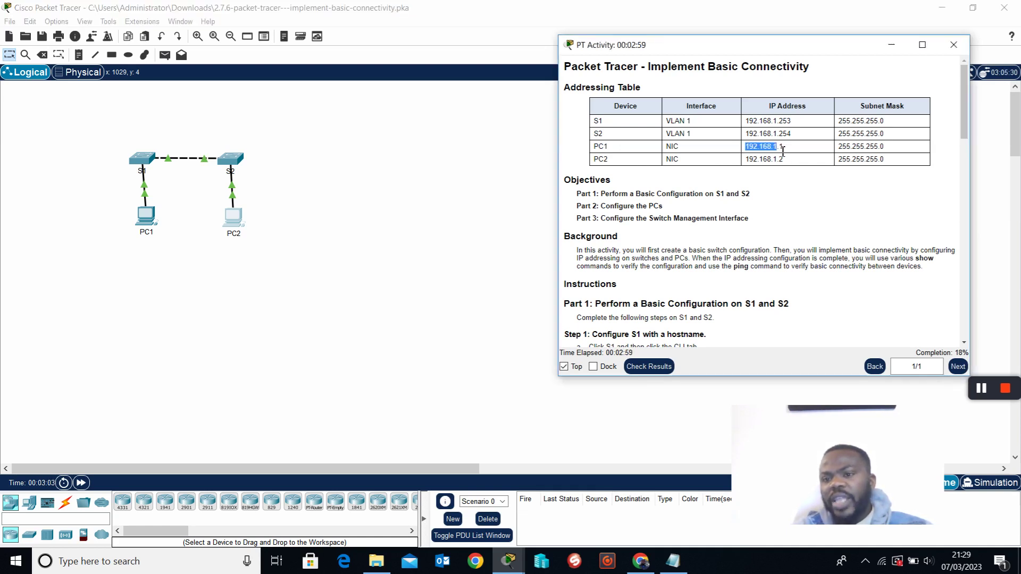
{"action": "left_click_drag", "start_coordinate": [746, 159], "coordinate": [782, 163]}
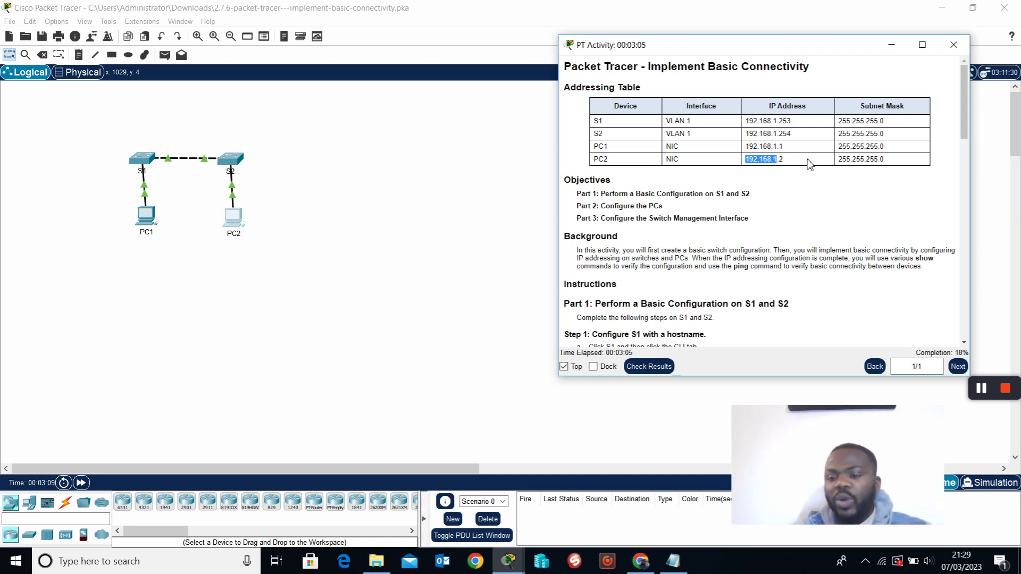
{"action": "left_click_drag", "start_coordinate": [839, 148], "coordinate": [883, 151]}
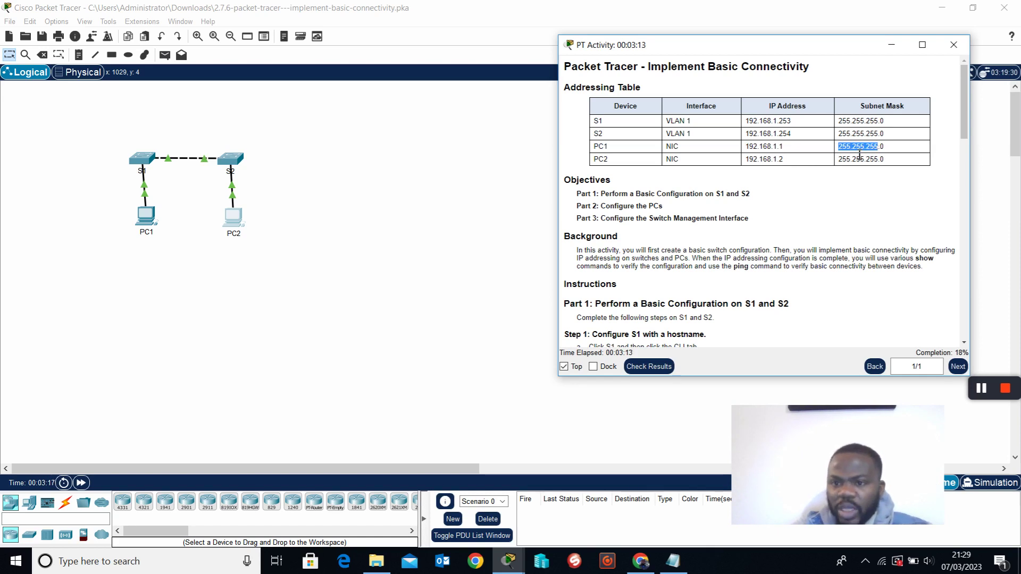
{"action": "left_click_drag", "start_coordinate": [779, 148], "coordinate": [791, 150]}
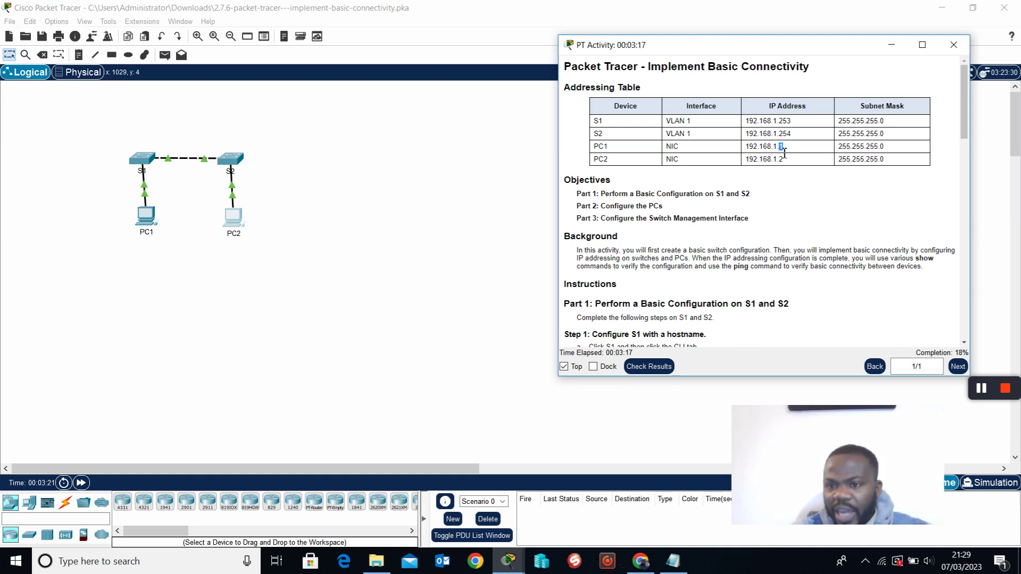
{"action": "left_click", "coordinate": [788, 164]}
{"action": "double_click", "coordinate": [791, 163]}
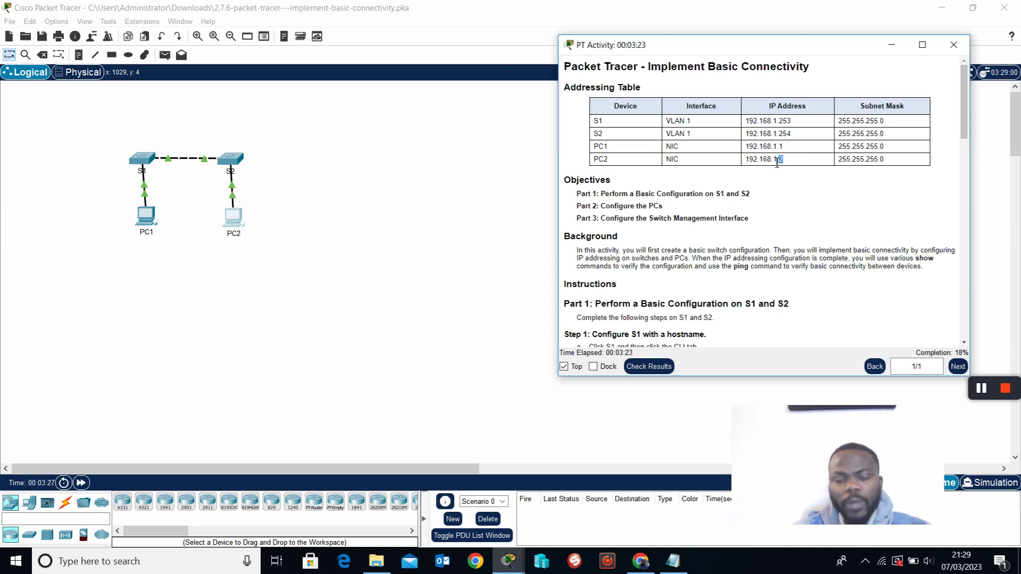
{"action": "left_click", "coordinate": [386, 216]}
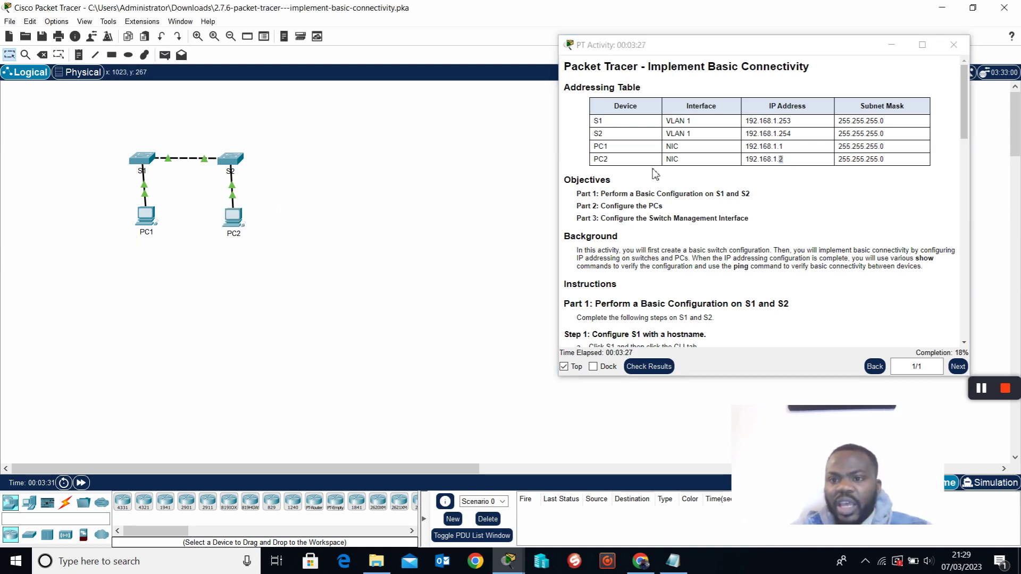
From PC1's command prompt, ping PC2 at 192.168.1.2.
{"action": "left_click", "coordinate": [149, 218]}
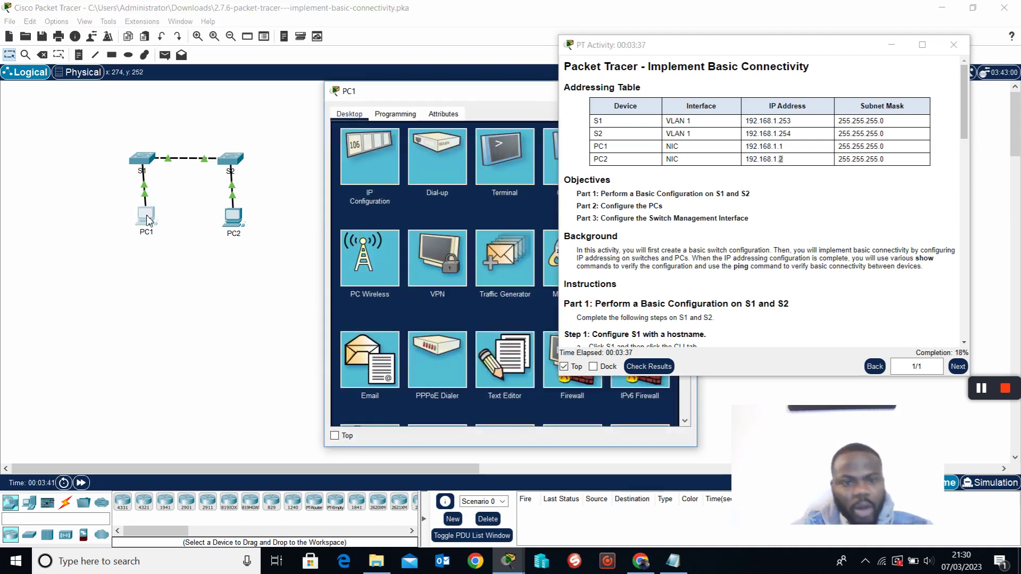
{"action": "left_click_drag", "start_coordinate": [495, 95], "coordinate": [309, 99]}
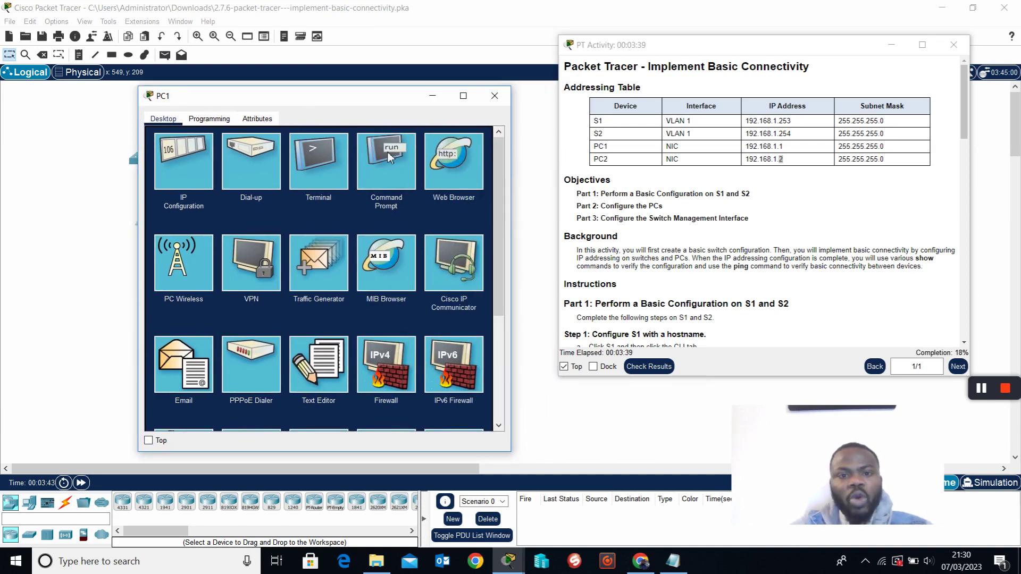
{"action": "left_click", "coordinate": [384, 168]}
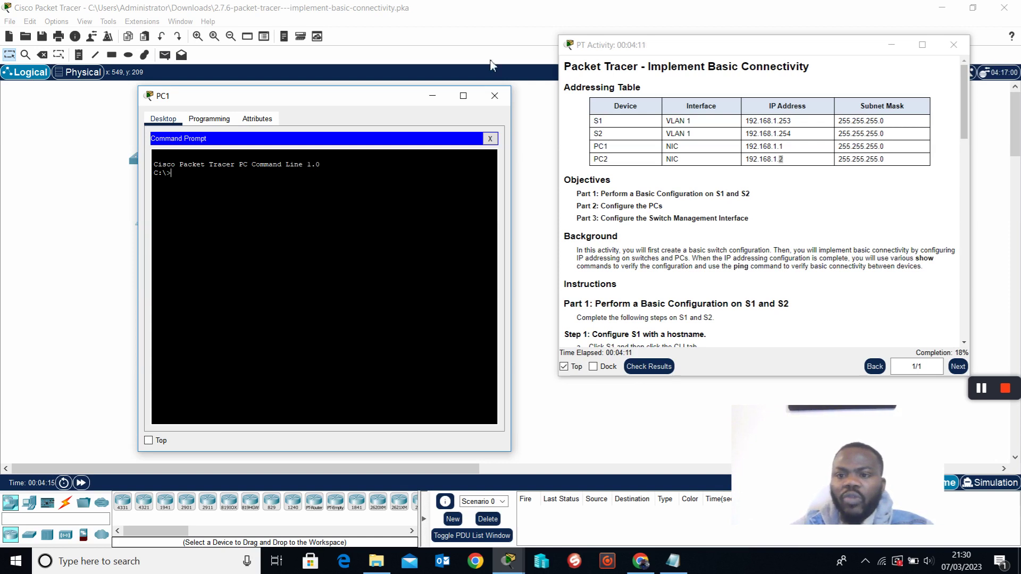
{"action": "left_click", "coordinate": [250, 187]}
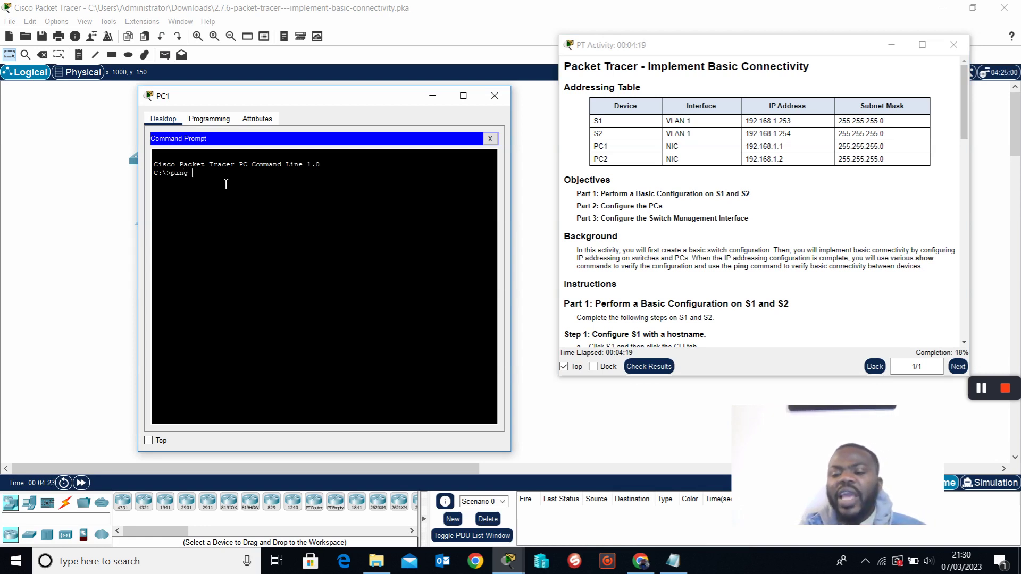
{"action": "type", "text": "ping "}
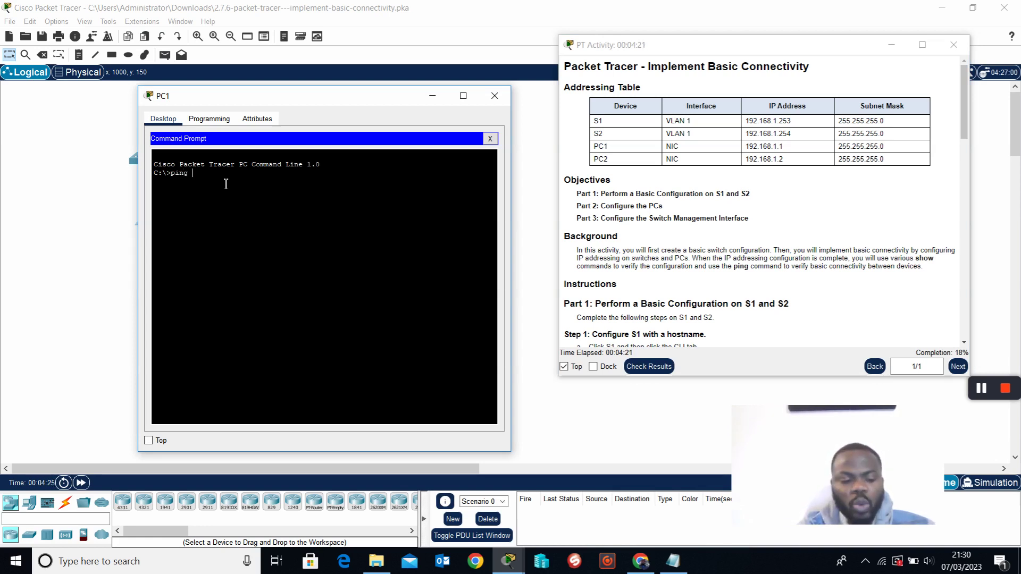
{"action": "type", "text": "19"}
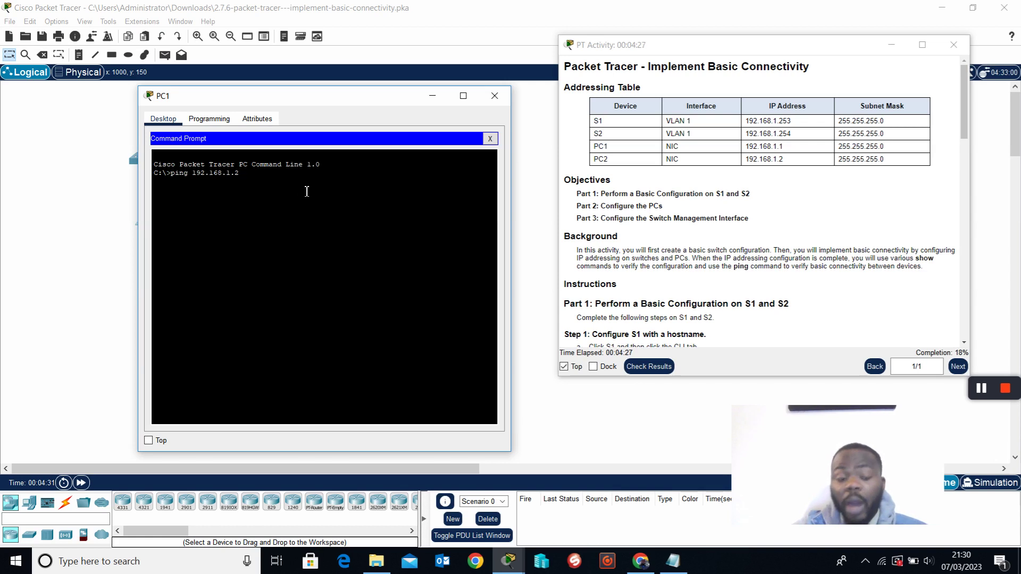
{"action": "type", "text": "2.168.1.2"}
{"action": "key", "text": "Return"}
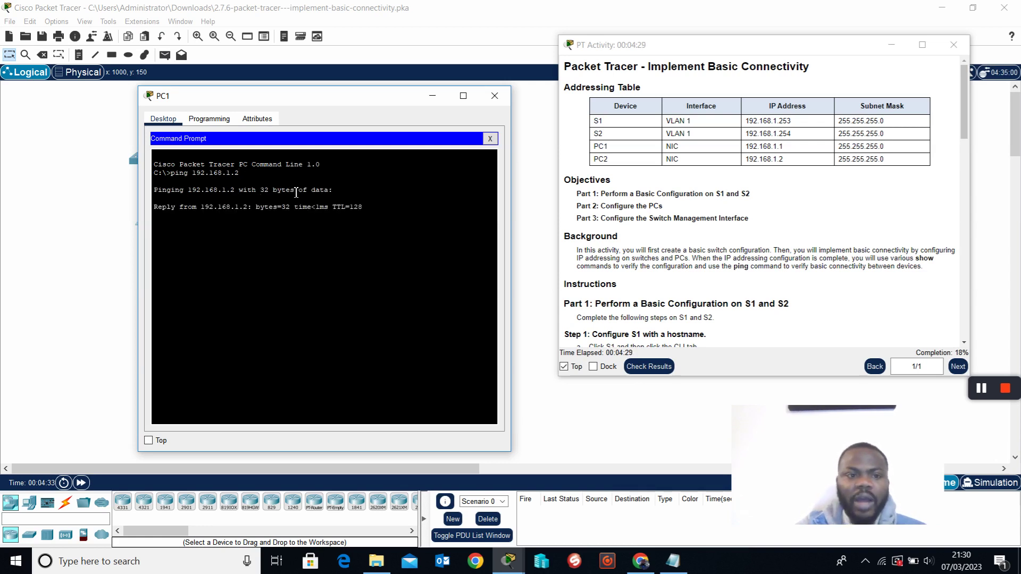
Repeat the ping to 192.168.1.2 and close PC1's window.
{"action": "left_click_drag", "start_coordinate": [153, 207], "coordinate": [345, 229]}
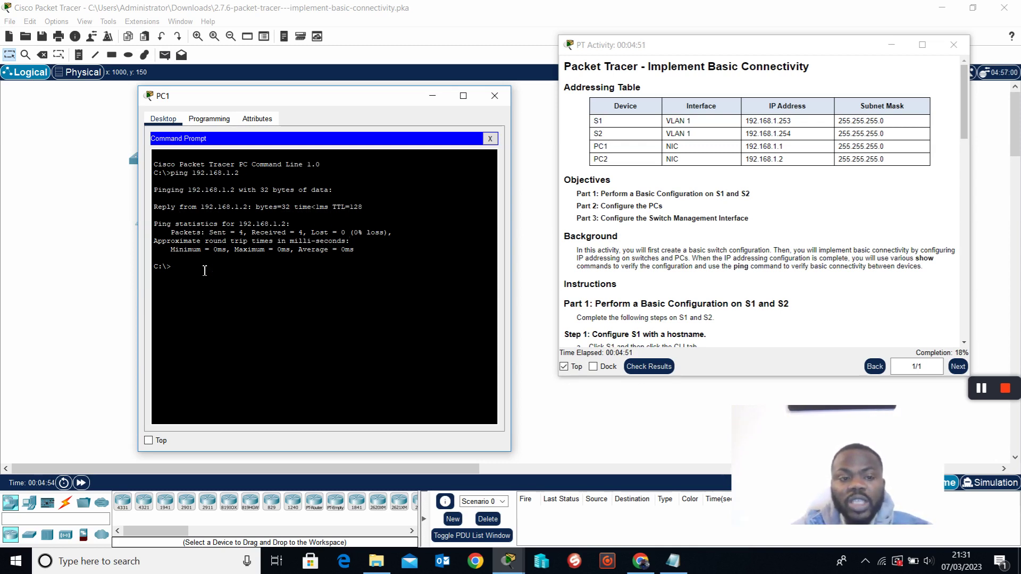
{"action": "key", "text": "Up"}
{"action": "key", "text": "Return"}
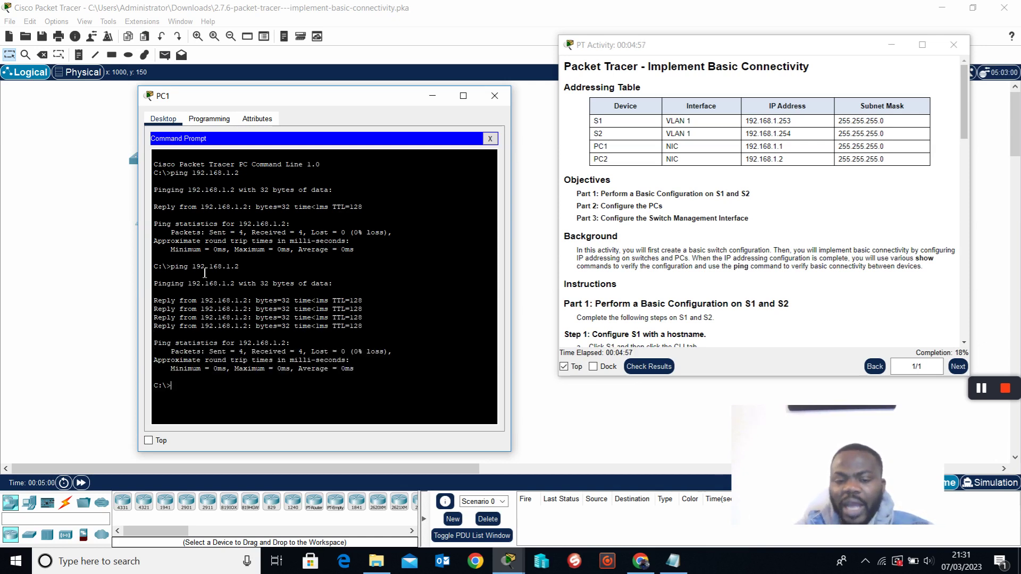
{"action": "left_click", "coordinate": [495, 95]}
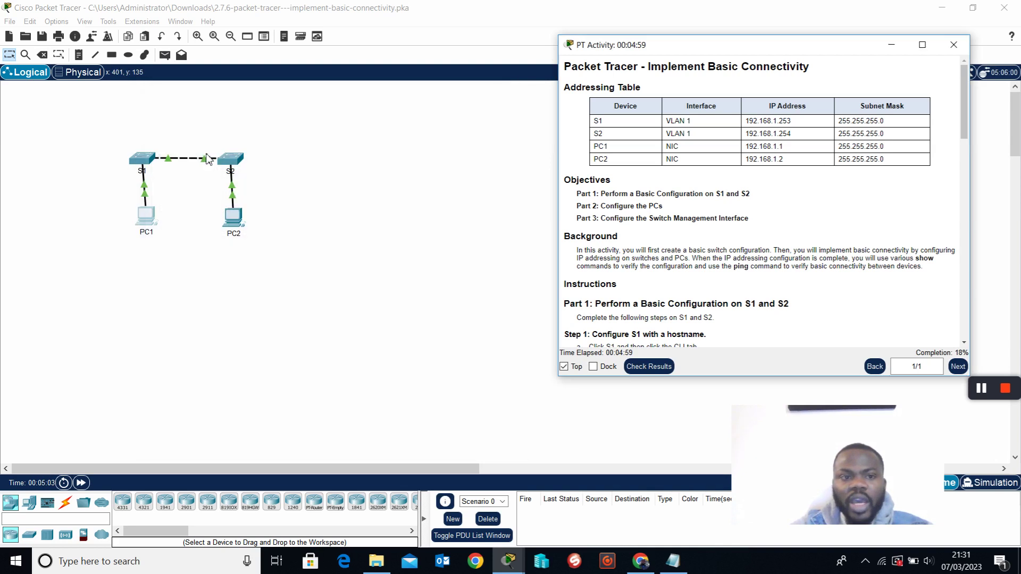
From PC2's command prompt, ping PC1 at 192.168.1.1.
{"action": "left_click", "coordinate": [234, 220]}
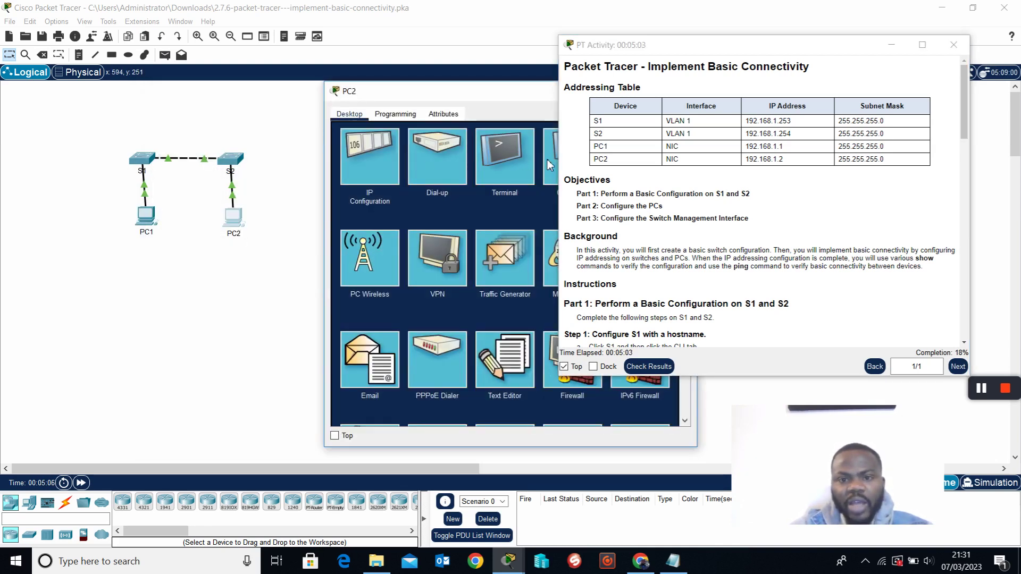
{"action": "left_click", "coordinate": [550, 160]}
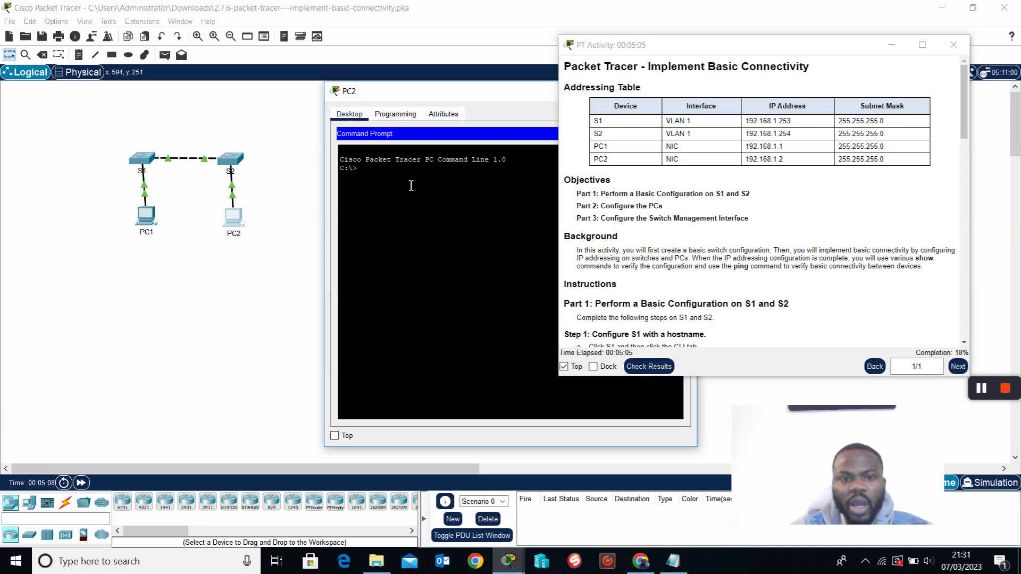
{"action": "type", "text": "ping"}
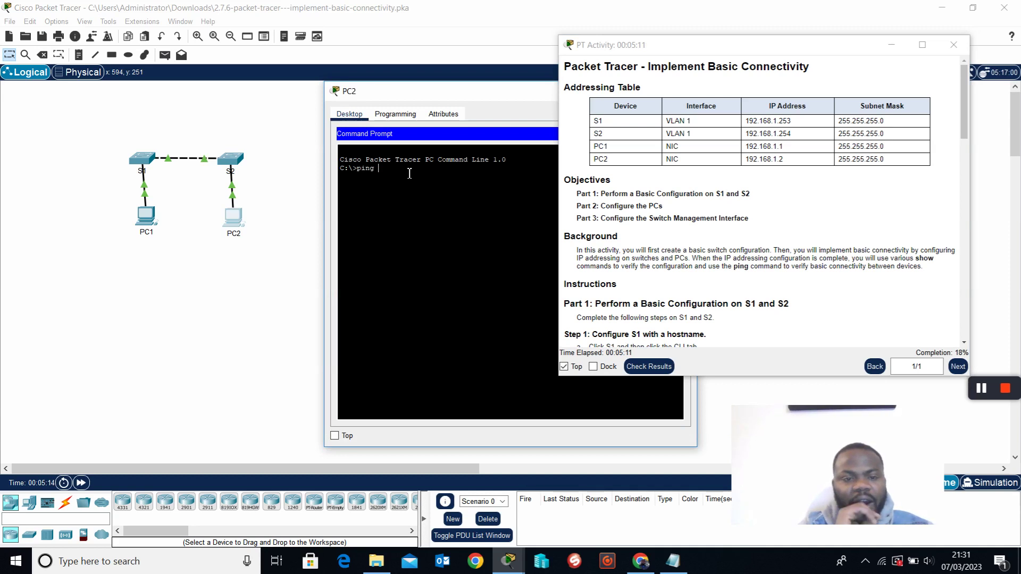
{"action": "type", "text": " 192.168.1.1"}
{"action": "key", "text": "Return"}
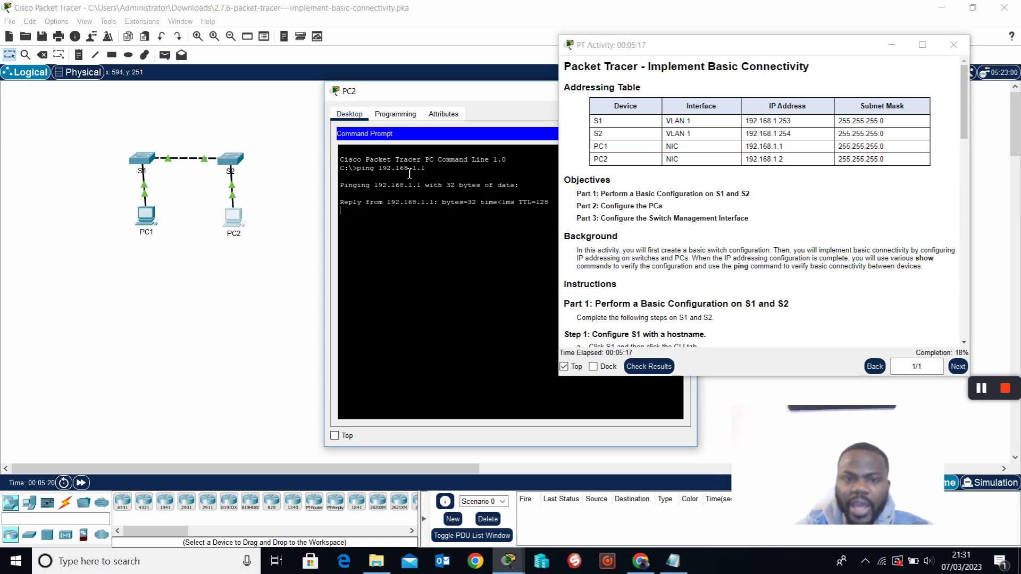
Move PC2's window aside and minimize the activity instructions.
{"action": "left_click_drag", "start_coordinate": [473, 96], "coordinate": [404, 113]}
{"action": "left_click_drag", "start_coordinate": [606, 46], "coordinate": [619, 25]}
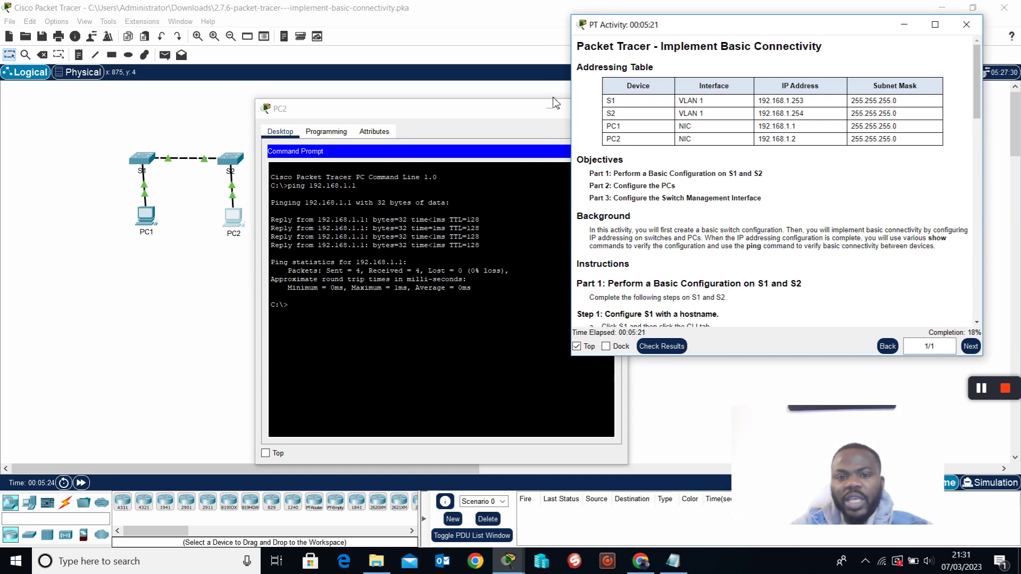
{"action": "left_click_drag", "start_coordinate": [432, 112], "coordinate": [319, 99]}
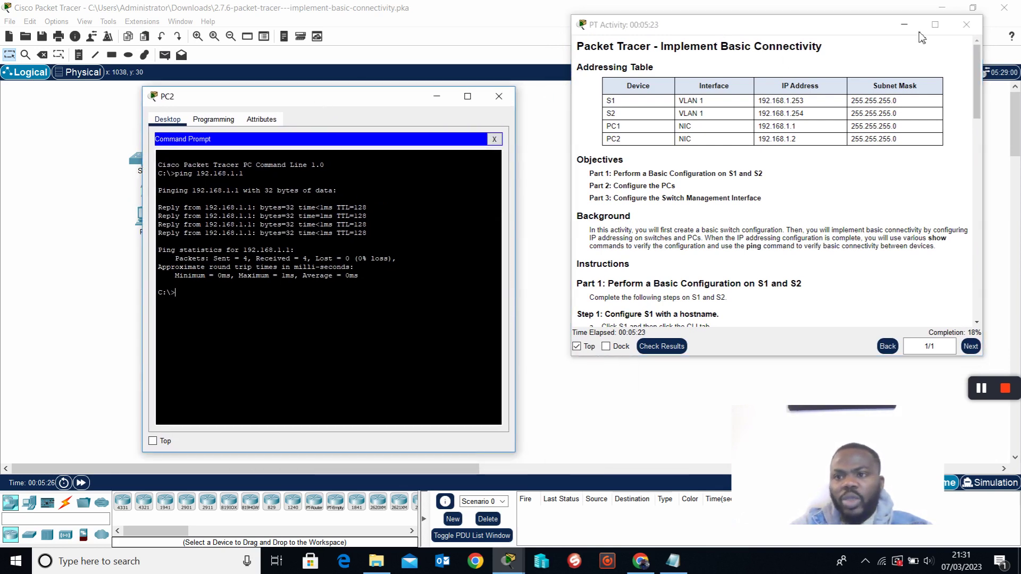
{"action": "left_click", "coordinate": [904, 25]}
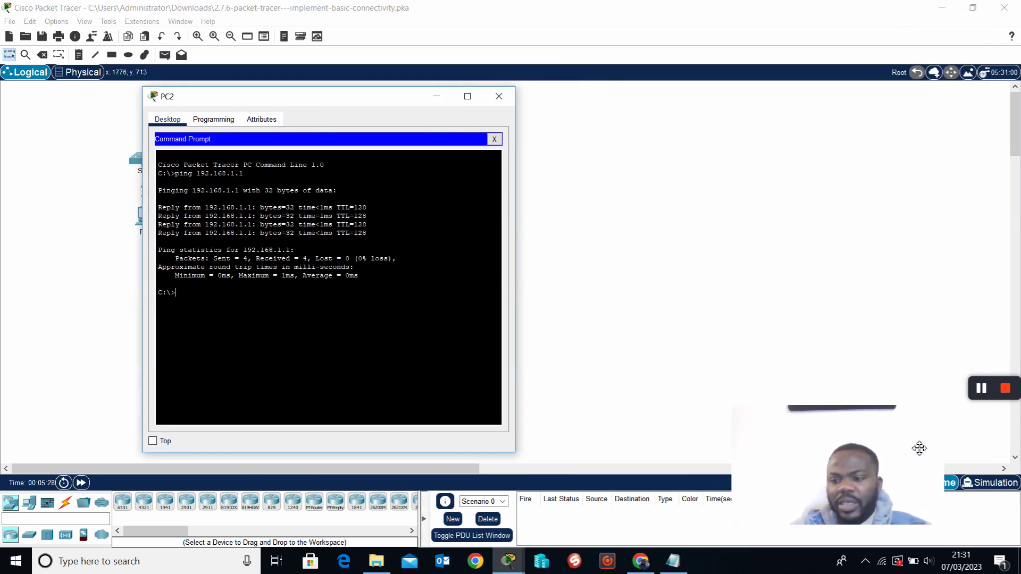
{"action": "left_click_drag", "start_coordinate": [885, 435], "coordinate": [680, 453]}
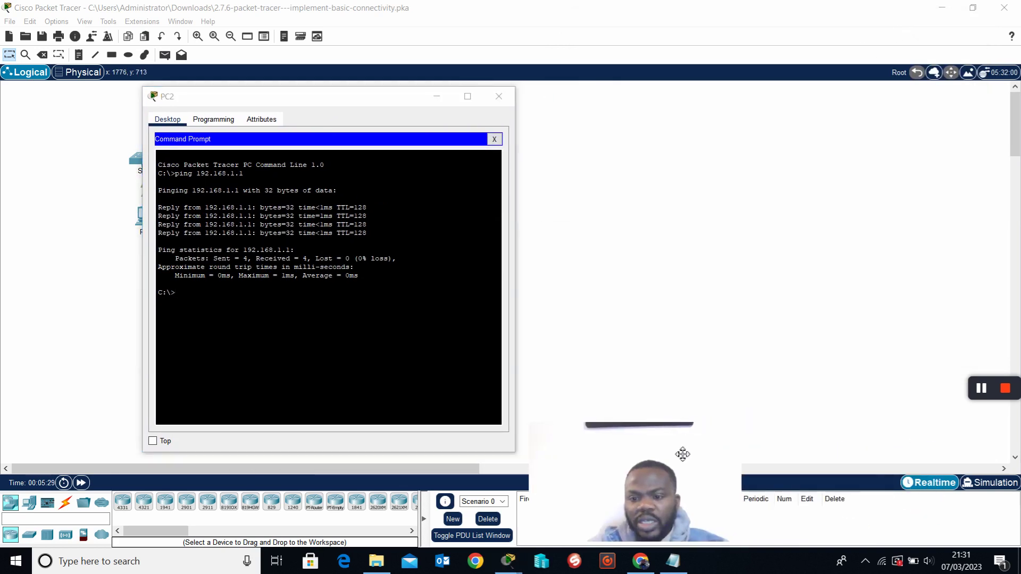
Enter Simulation mode, float the Simulation Panel, hide all event types and open Edit Filters.
{"action": "left_click", "coordinate": [992, 482]}
{"action": "left_click_drag", "start_coordinate": [935, 92], "coordinate": [875, 75]}
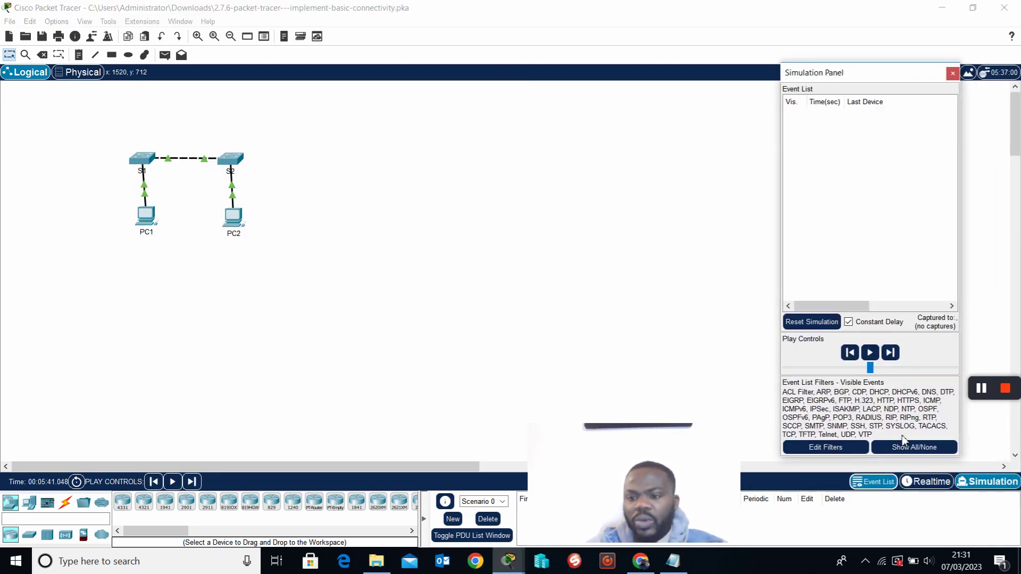
{"action": "left_click", "coordinate": [908, 449]}
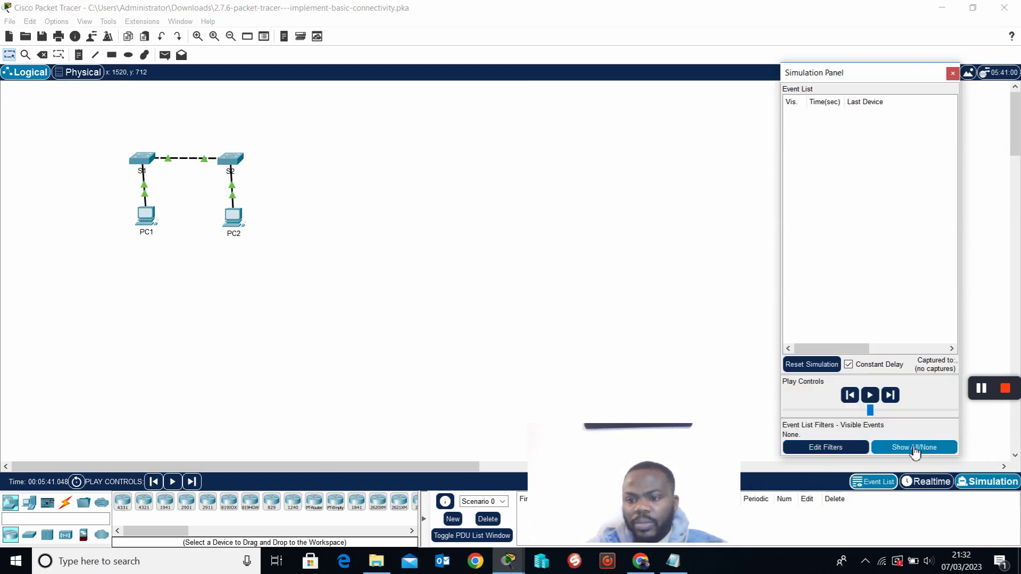
{"action": "left_click", "coordinate": [857, 449]}
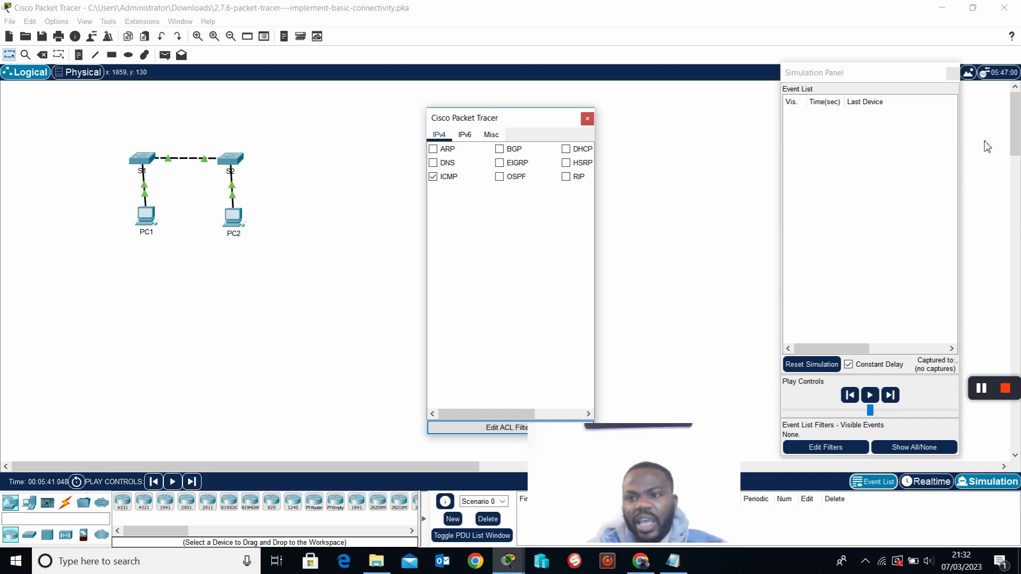
{"action": "left_click_drag", "start_coordinate": [842, 73], "coordinate": [895, 88]}
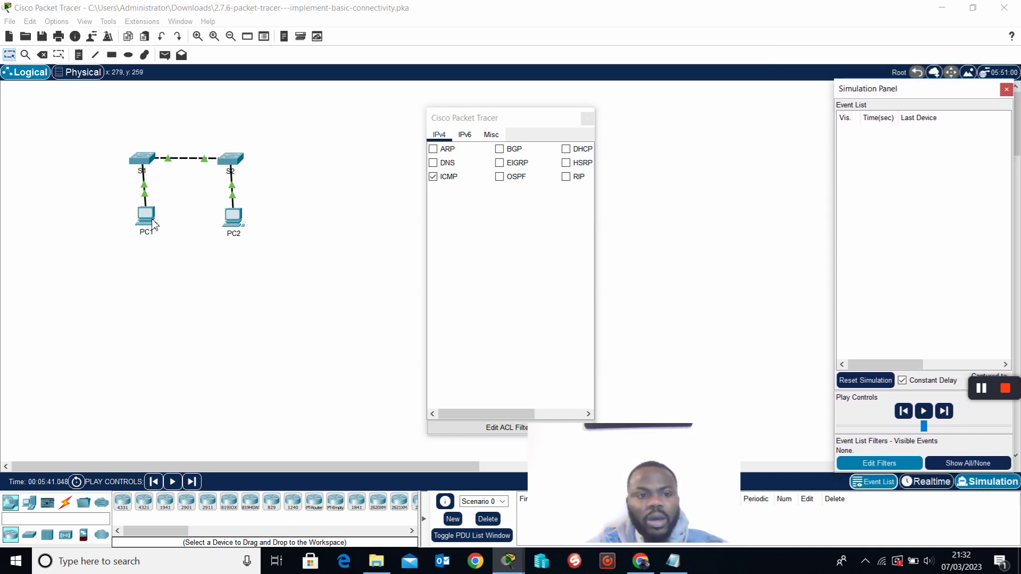
Rerun the ping to 192.168.1.1 from PC2's command prompt.
{"action": "left_click", "coordinate": [239, 218]}
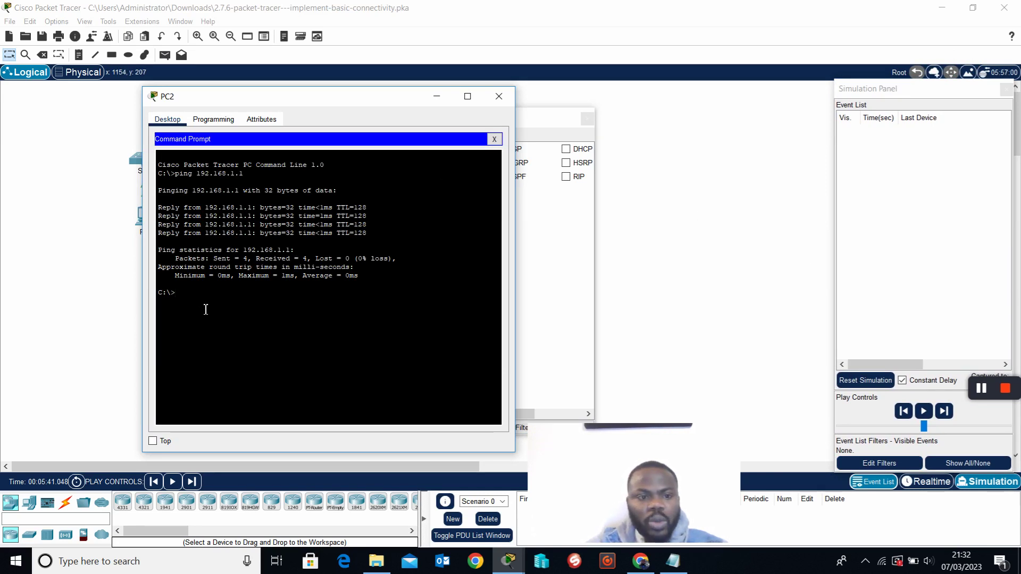
{"action": "key", "text": "Up"}
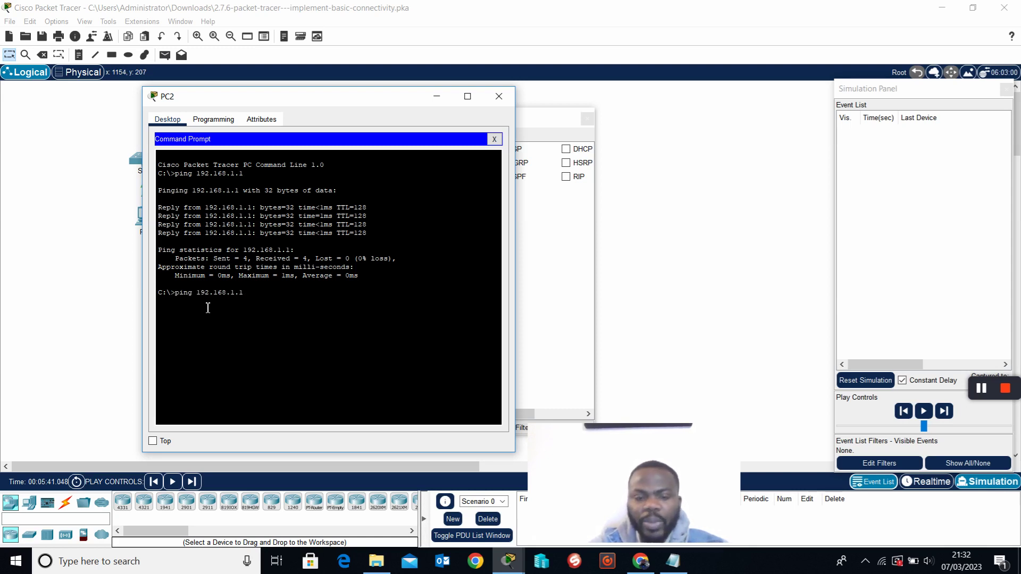
{"action": "key", "text": "Return"}
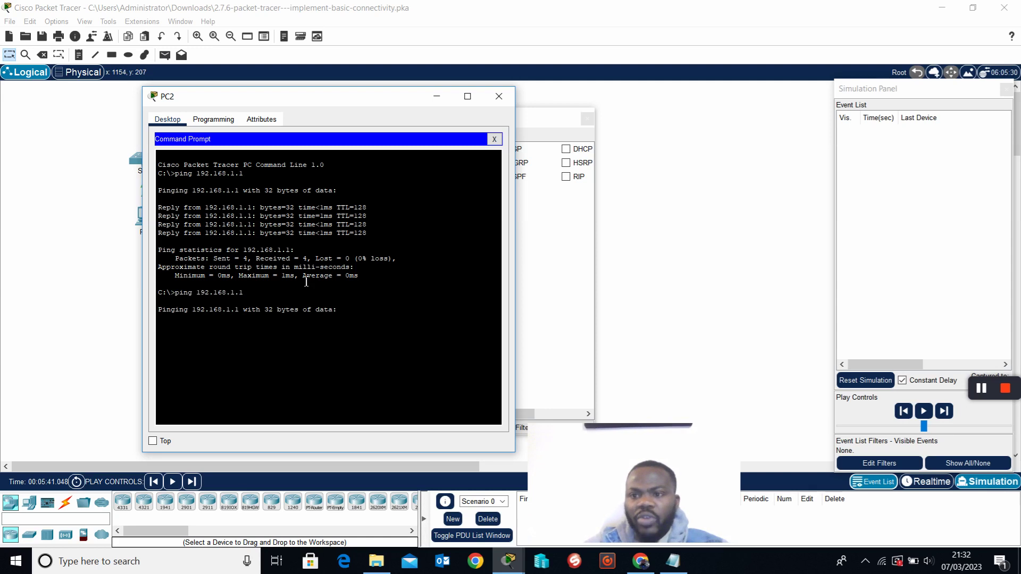
{"action": "left_click_drag", "start_coordinate": [244, 105], "coordinate": [171, 298]}
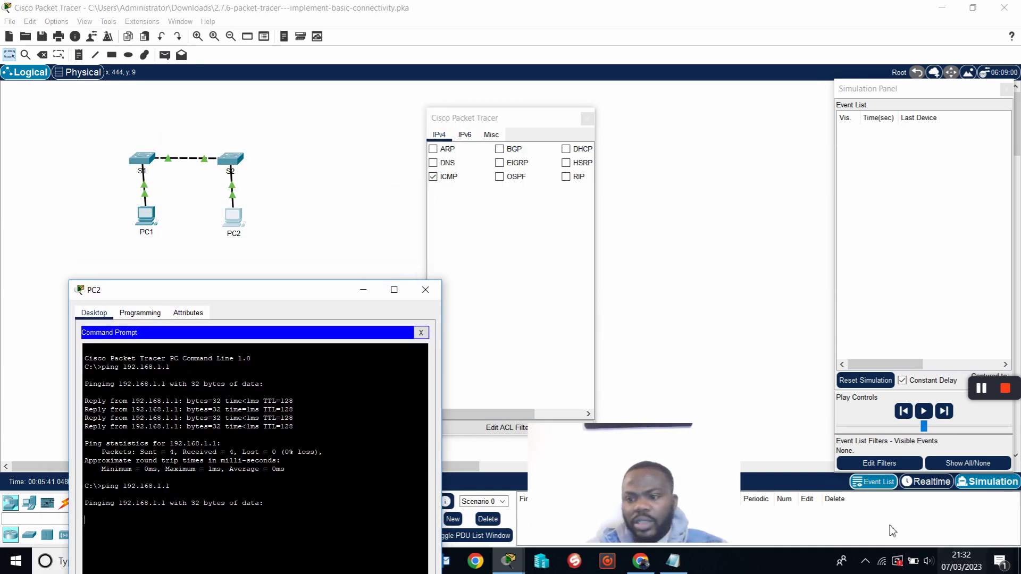
Apply the ICMP filter, set visible events to none, and reset the simulation.
{"action": "left_click", "coordinate": [940, 322]}
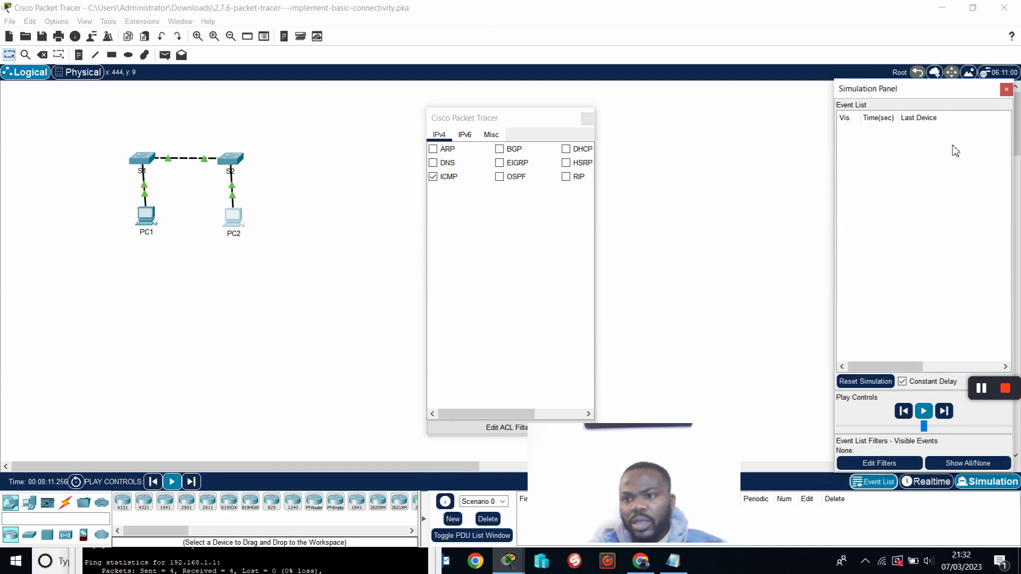
{"action": "left_click_drag", "start_coordinate": [918, 94], "coordinate": [938, 94]}
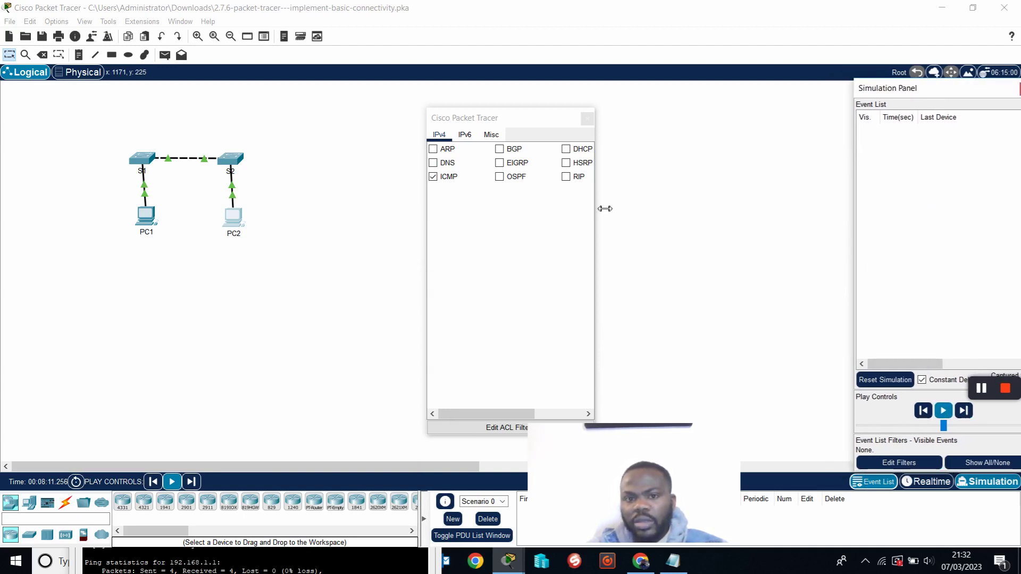
{"action": "left_click", "coordinate": [587, 120]}
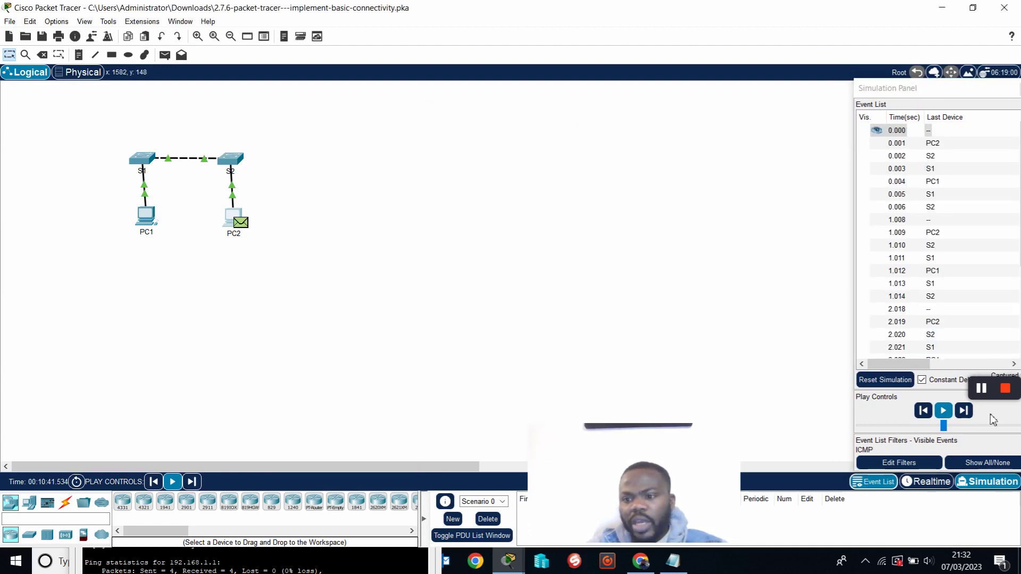
{"action": "left_click", "coordinate": [996, 466]}
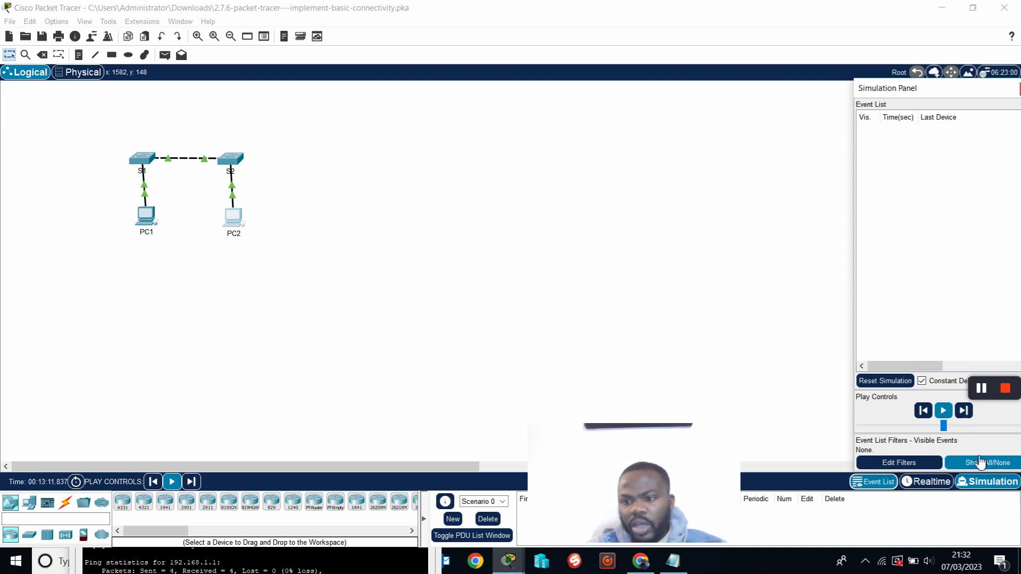
{"action": "left_click", "coordinate": [897, 382]}
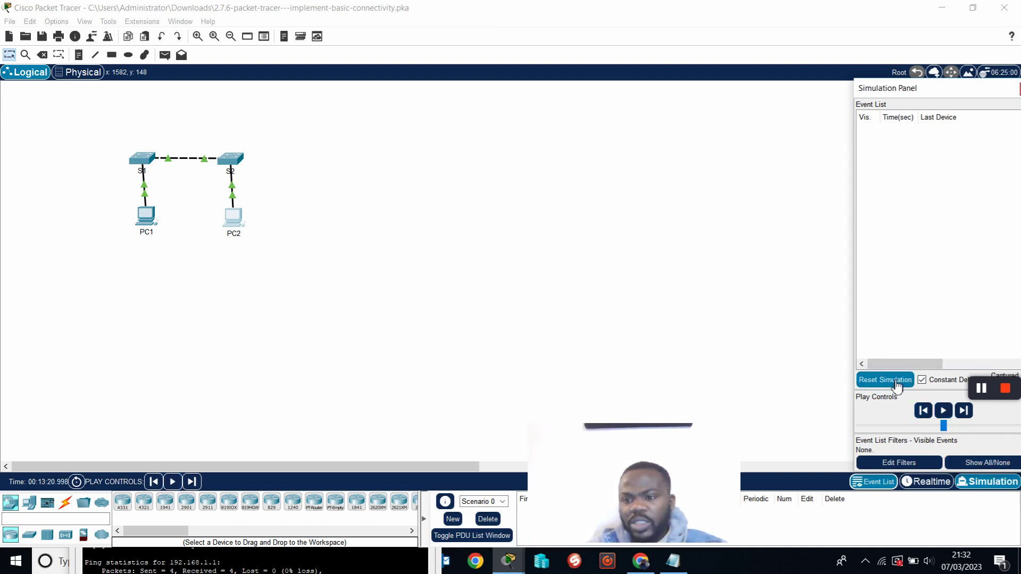
Rerun ping 192.168.1.1 on PC2 and play the simulation.
{"action": "left_click", "coordinate": [232, 218]}
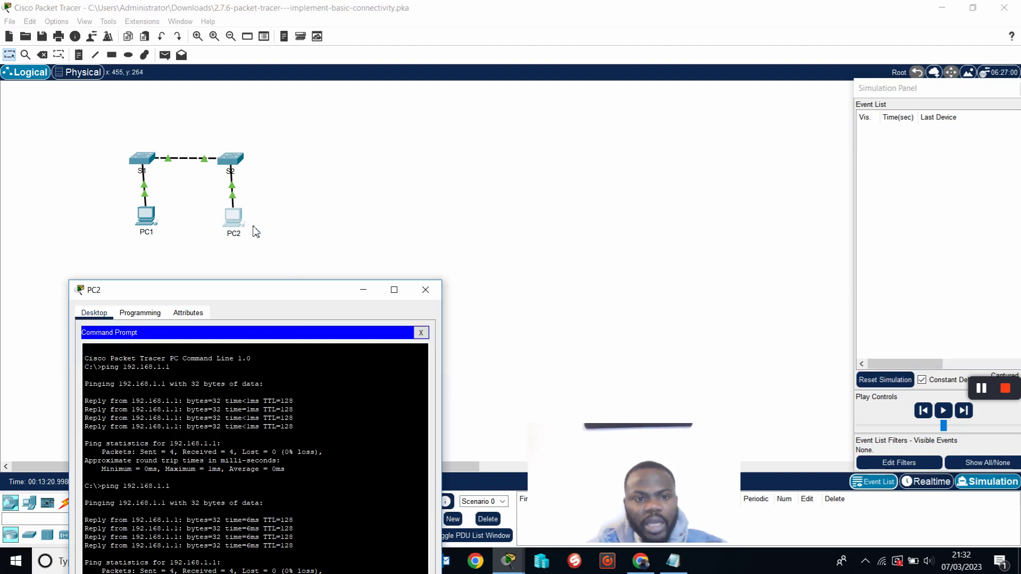
{"action": "left_click_drag", "start_coordinate": [249, 297], "coordinate": [260, 177]}
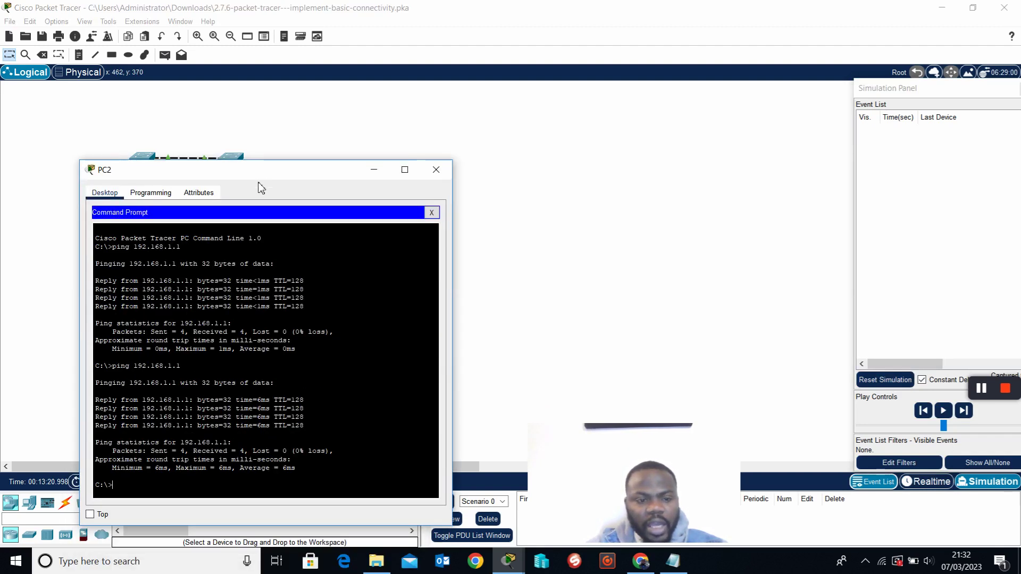
{"action": "key", "text": "Up"}
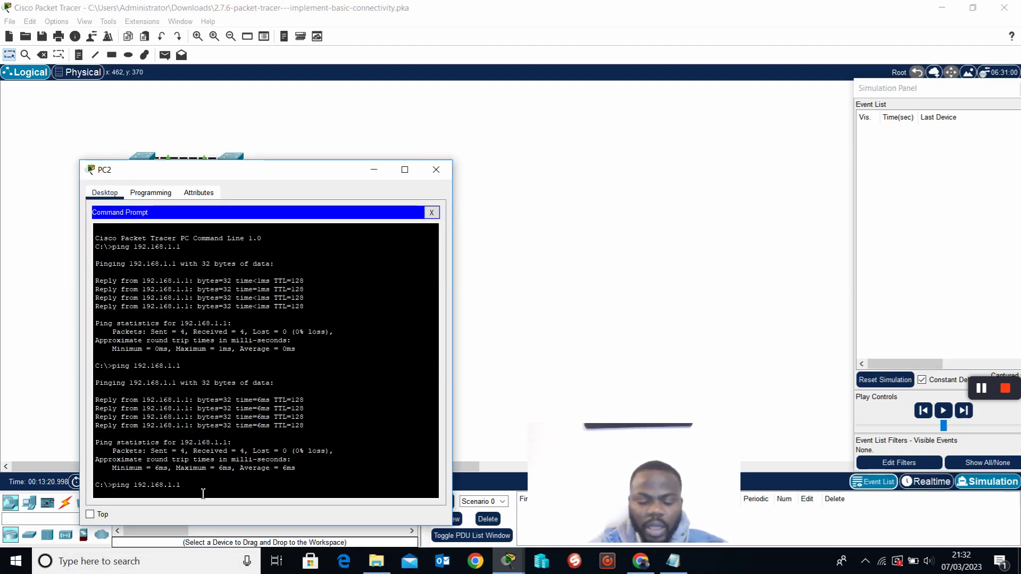
{"action": "key", "text": "Return"}
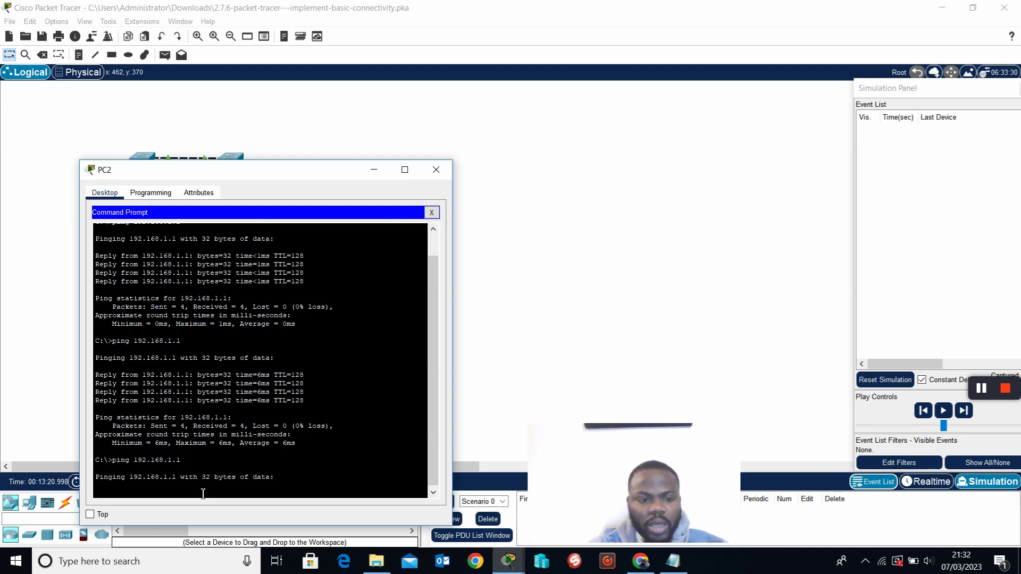
{"action": "left_click_drag", "start_coordinate": [149, 171], "coordinate": [233, 264]}
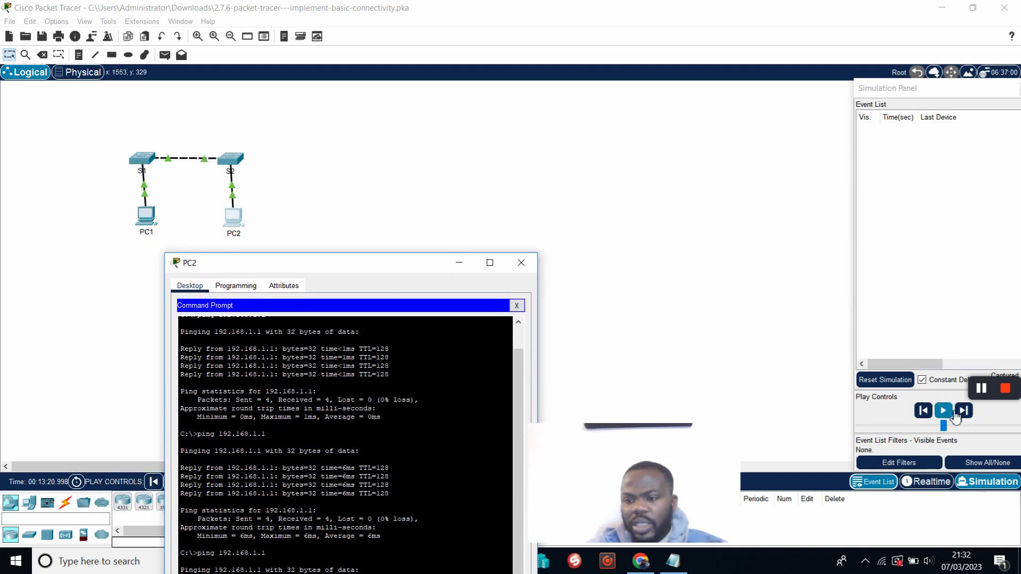
{"action": "left_click", "coordinate": [948, 414]}
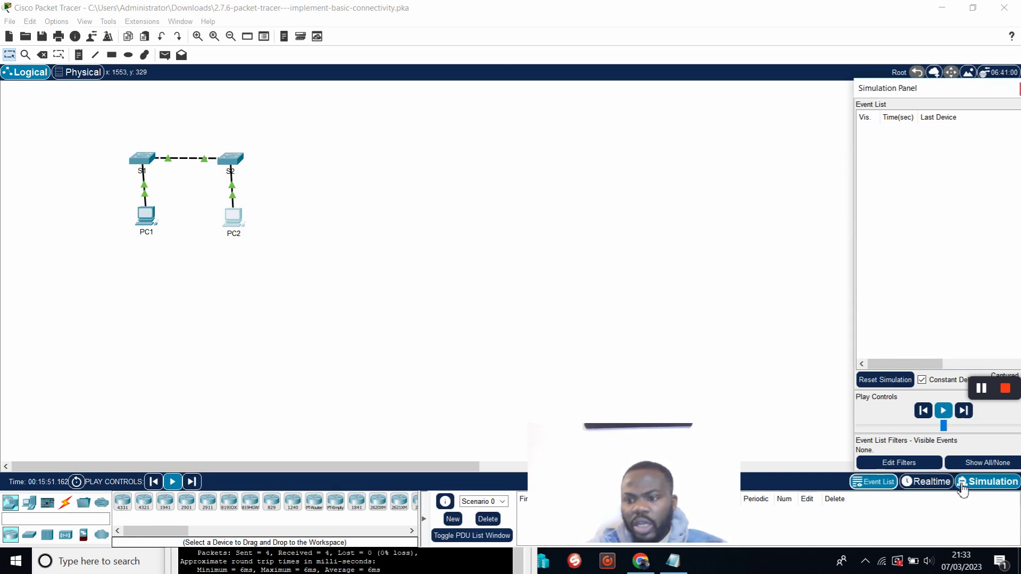
Set the event list filter to show only ICMP events.
{"action": "left_click", "coordinate": [923, 463]}
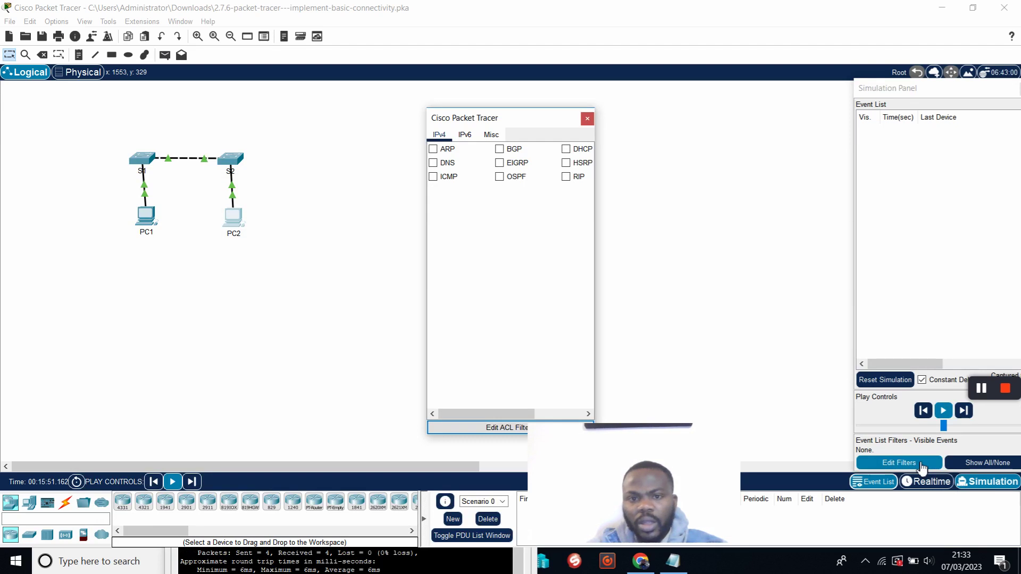
{"action": "left_click", "coordinate": [434, 179]}
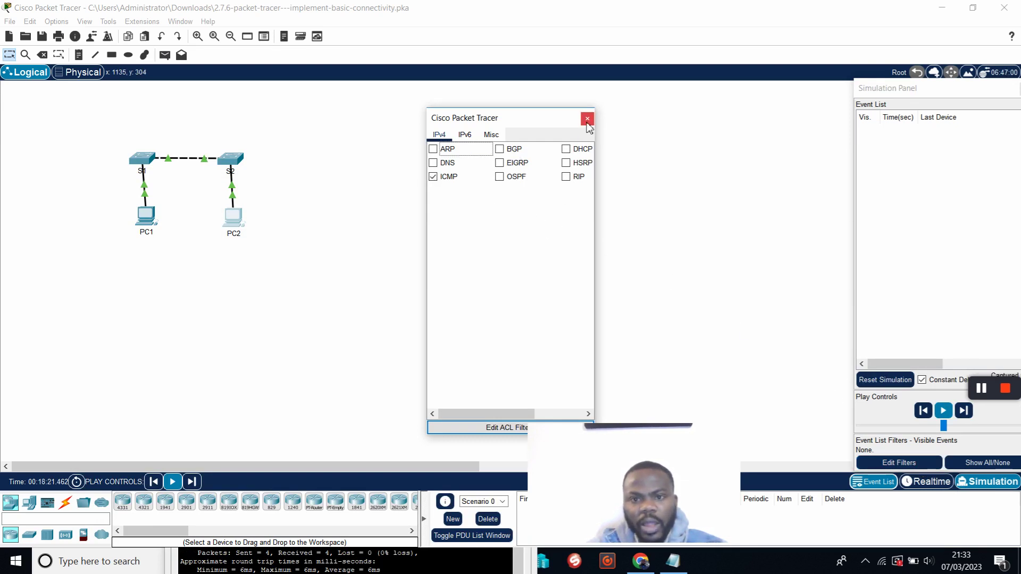
{"action": "left_click_drag", "start_coordinate": [497, 415], "coordinate": [553, 350]}
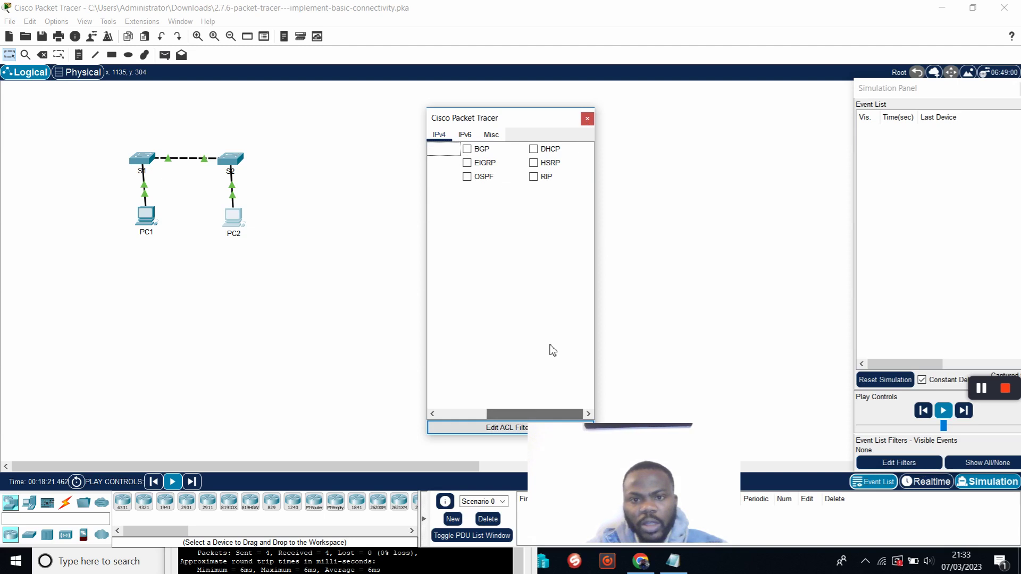
{"action": "left_click", "coordinate": [588, 118]}
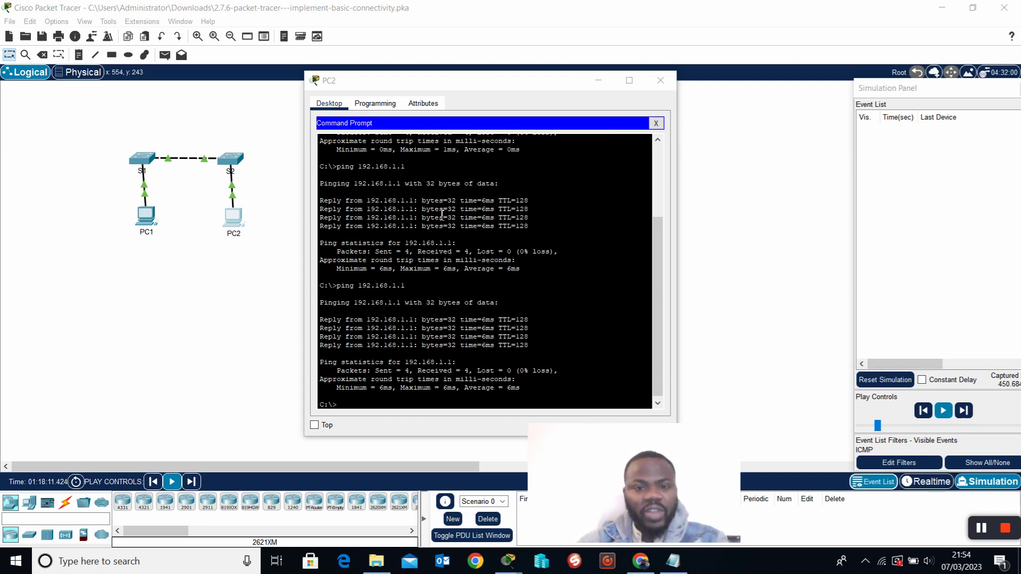
Close PC2's command prompt and briefly check the Notepad command notes.
{"action": "left_click_drag", "start_coordinate": [414, 81], "coordinate": [530, 81]}
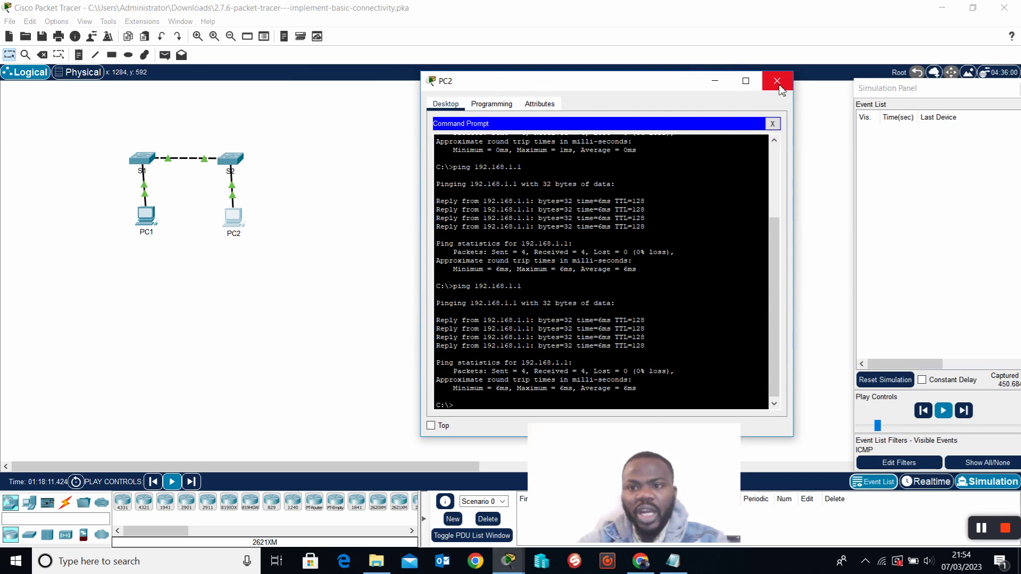
{"action": "left_click", "coordinate": [773, 124]}
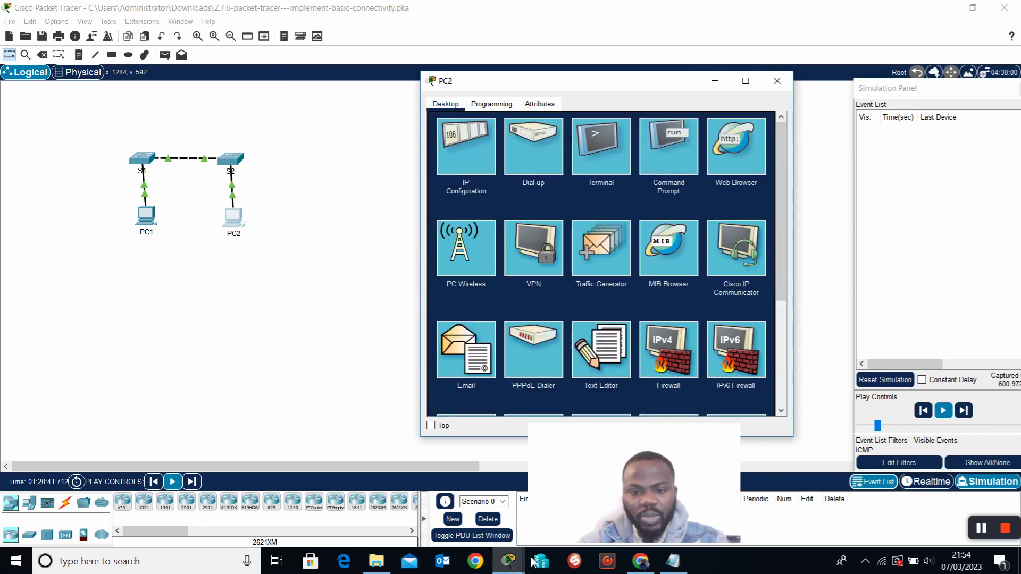
{"action": "left_click", "coordinate": [672, 562]}
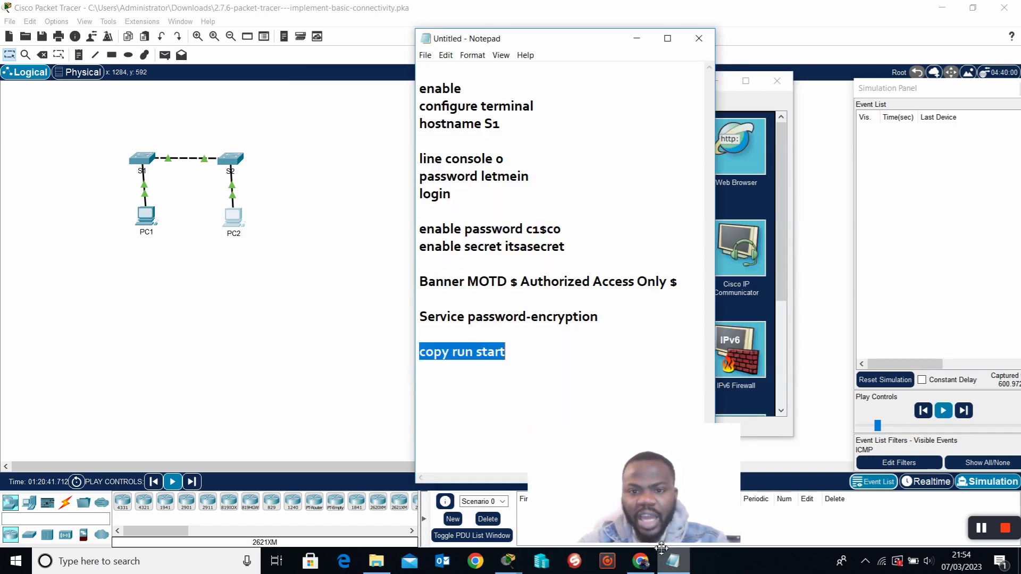
{"action": "left_click", "coordinate": [679, 567]}
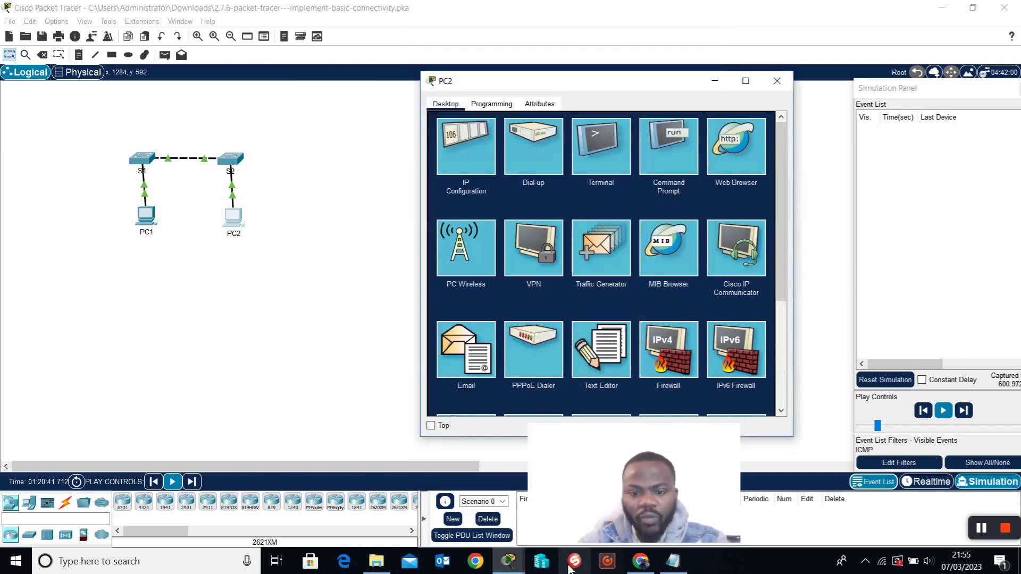
Bring the main Packet Tracer window back to the front via the taskbar and Alt+Tab.
{"action": "mouse_move", "coordinate": [507, 562]}
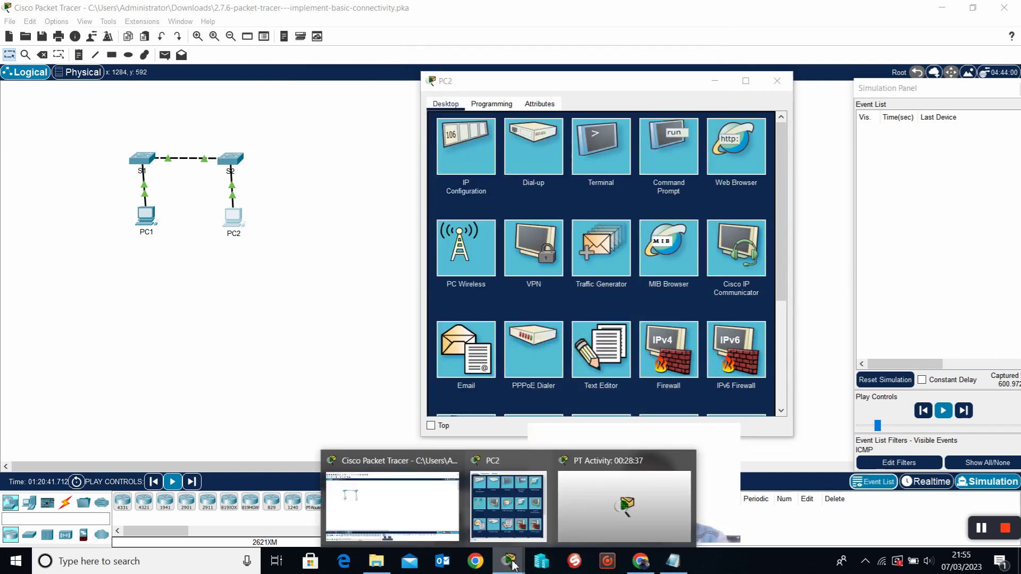
{"action": "left_click", "coordinate": [501, 510]}
{"action": "left_click_drag", "start_coordinate": [701, 76], "coordinate": [507, 82]}
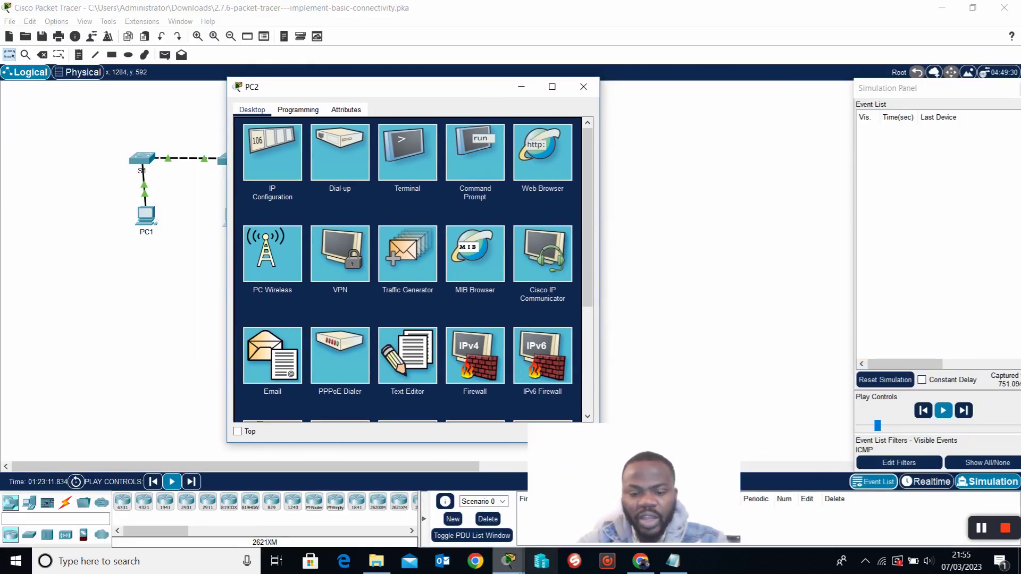
{"action": "left_click", "coordinate": [509, 562]}
{"action": "left_click", "coordinate": [409, 520]}
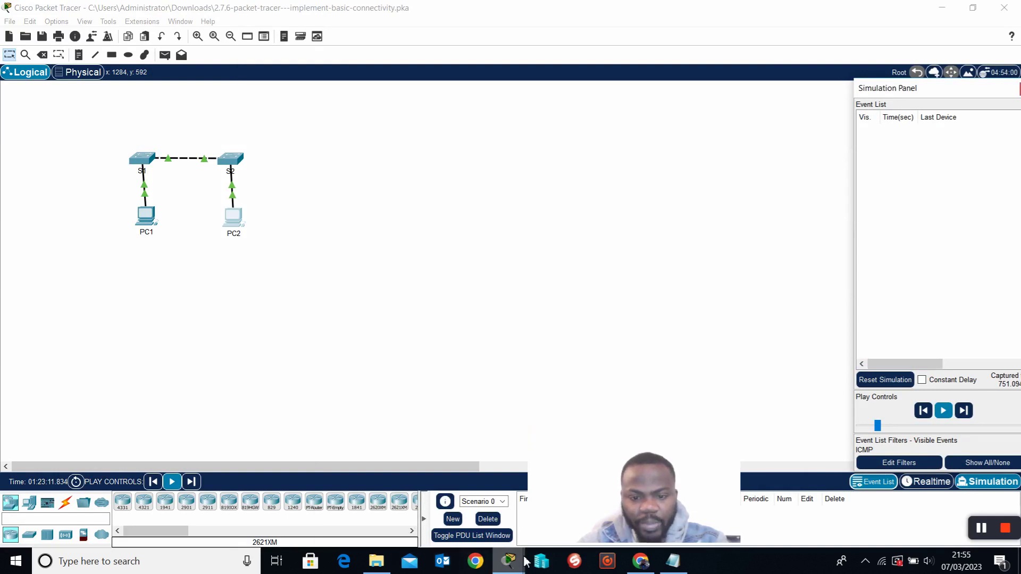
{"action": "left_click", "coordinate": [541, 562]}
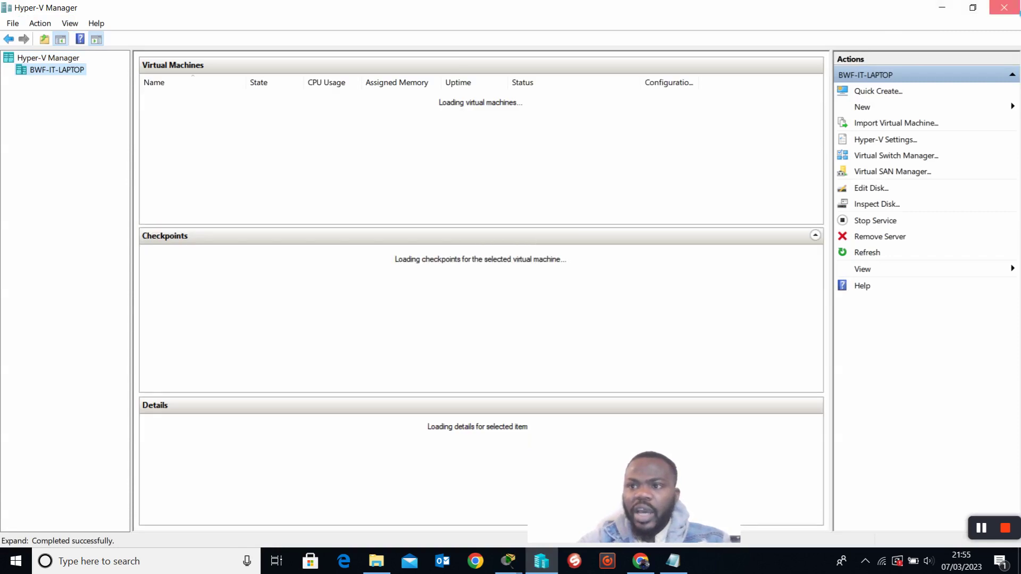
{"action": "key", "text": "alt+Tab"}
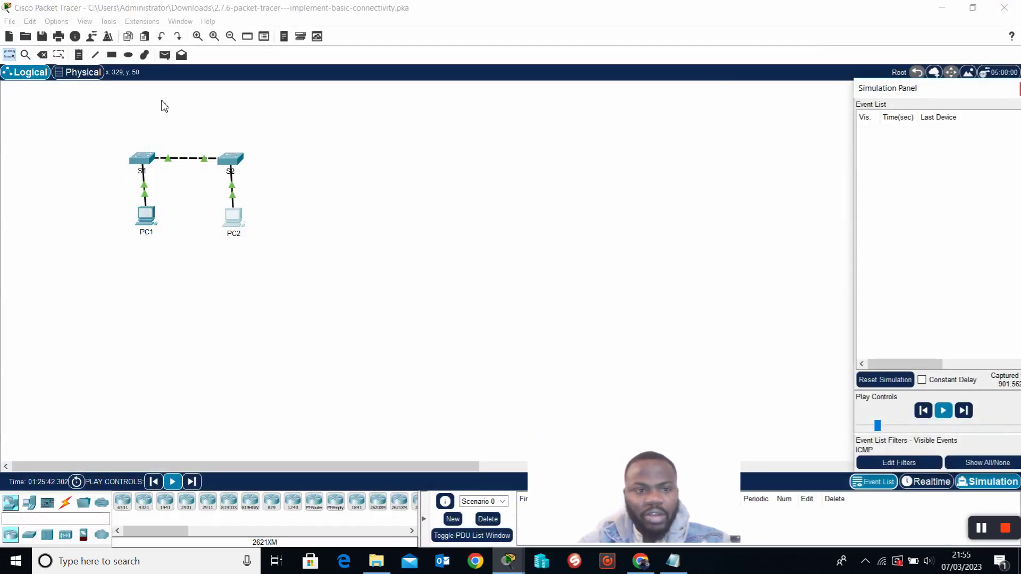
On switch S1's CLI, run enable and then configure terminal.
{"action": "left_click", "coordinate": [148, 164]}
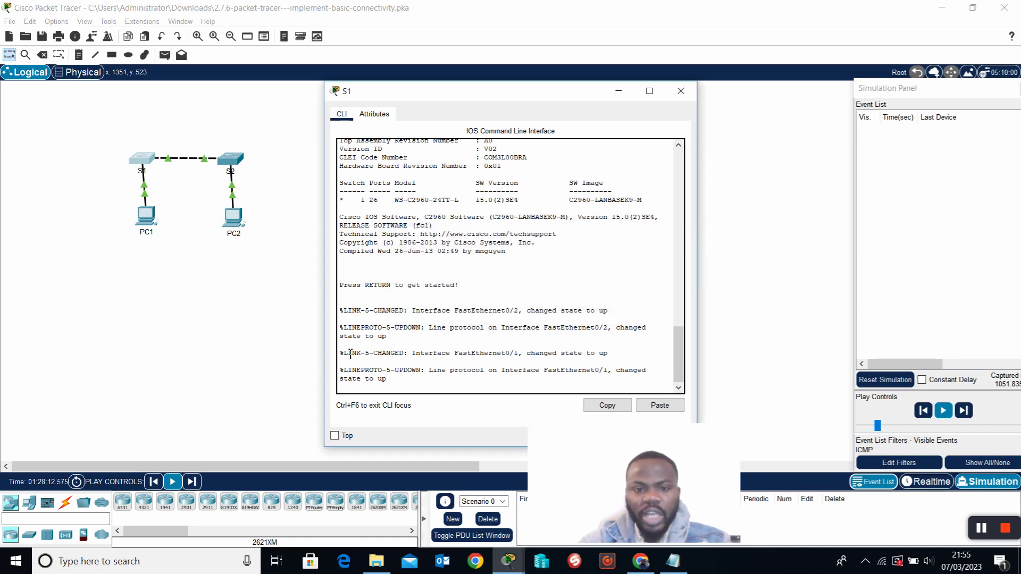
{"action": "key", "text": "Return"}
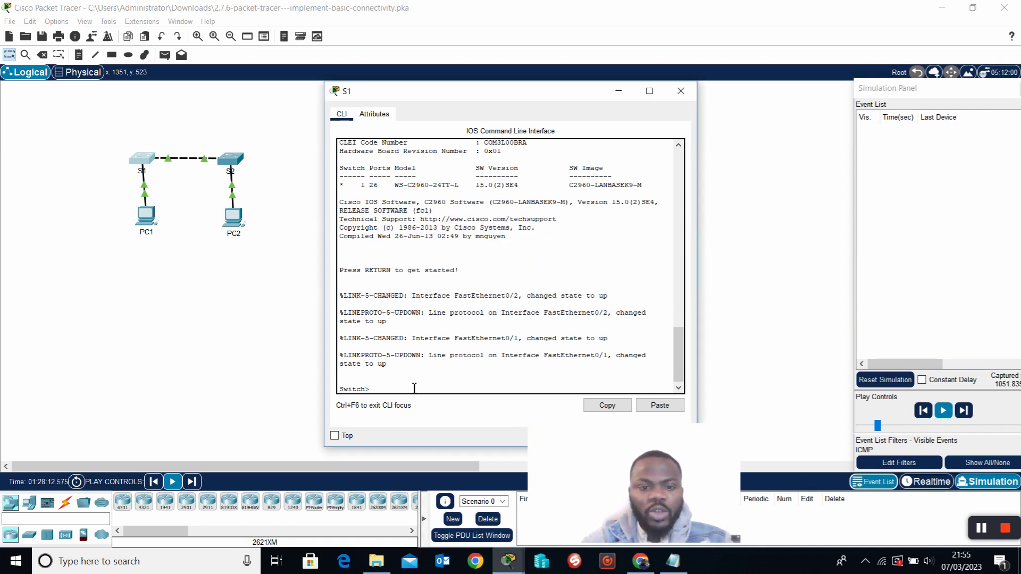
{"action": "key", "text": "Return"}
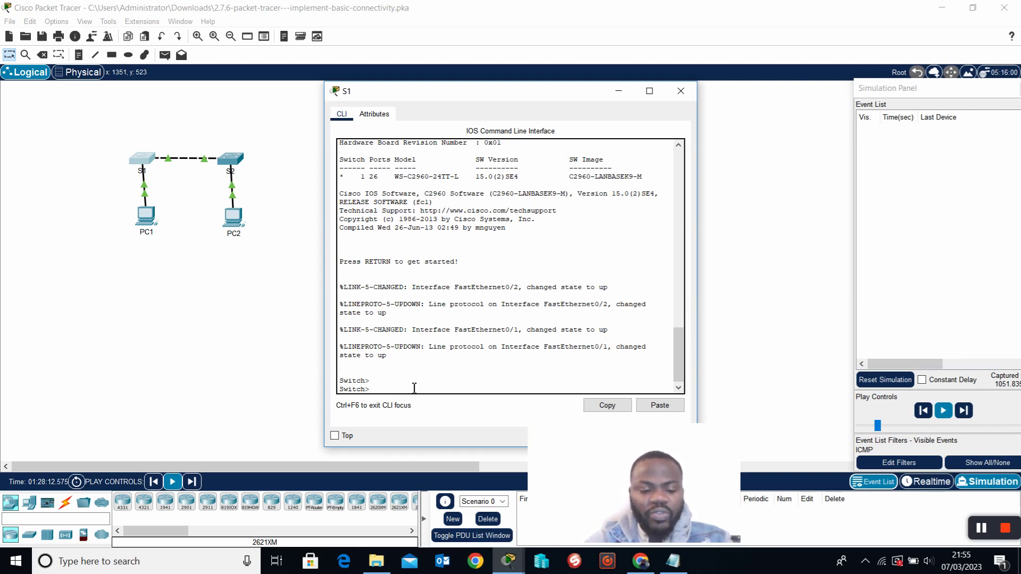
{"action": "key", "text": "Return"}
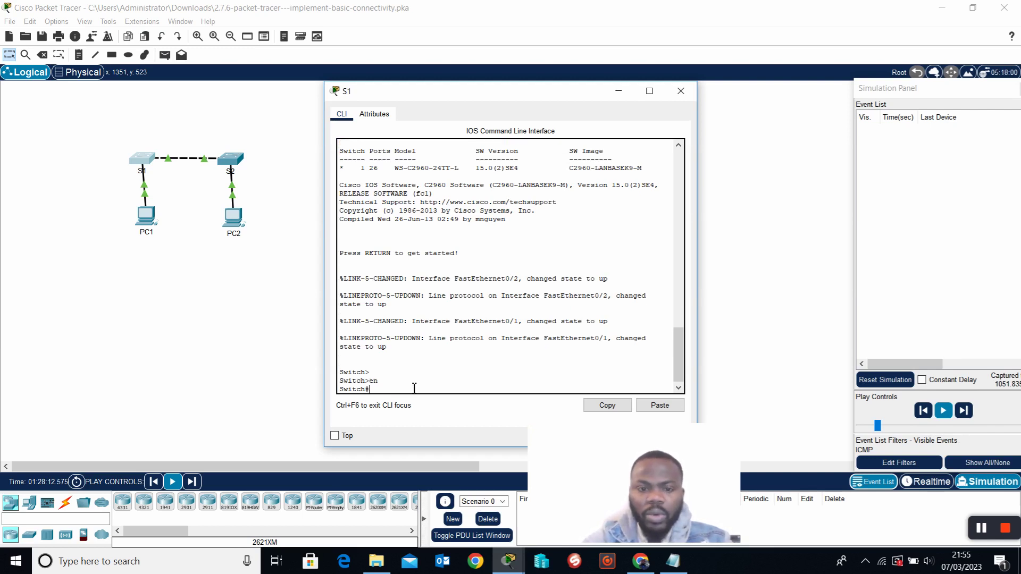
{"action": "key", "text": "Return"}
{"action": "key", "text": "Return"}
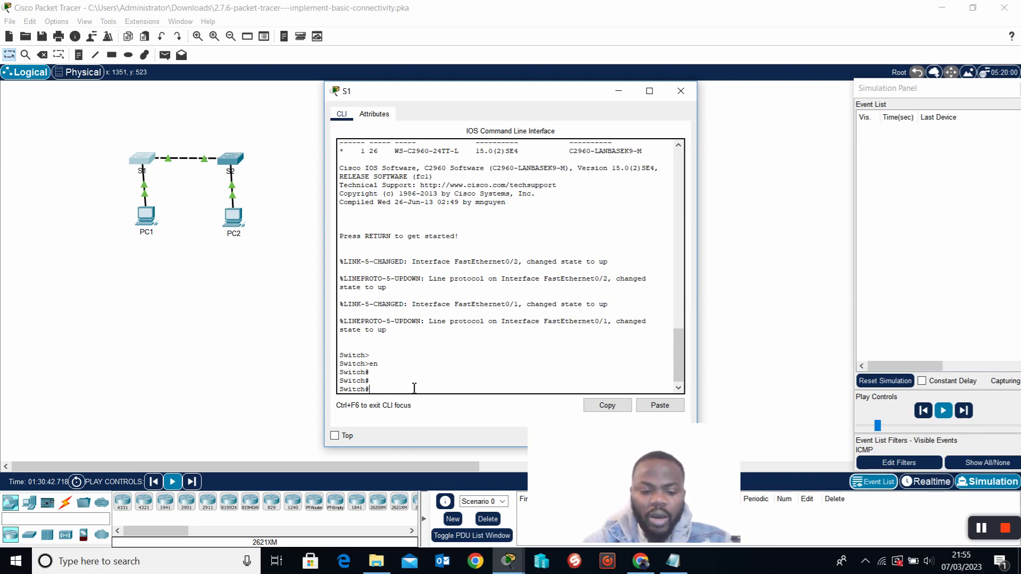
{"action": "type", "text": "configure"}
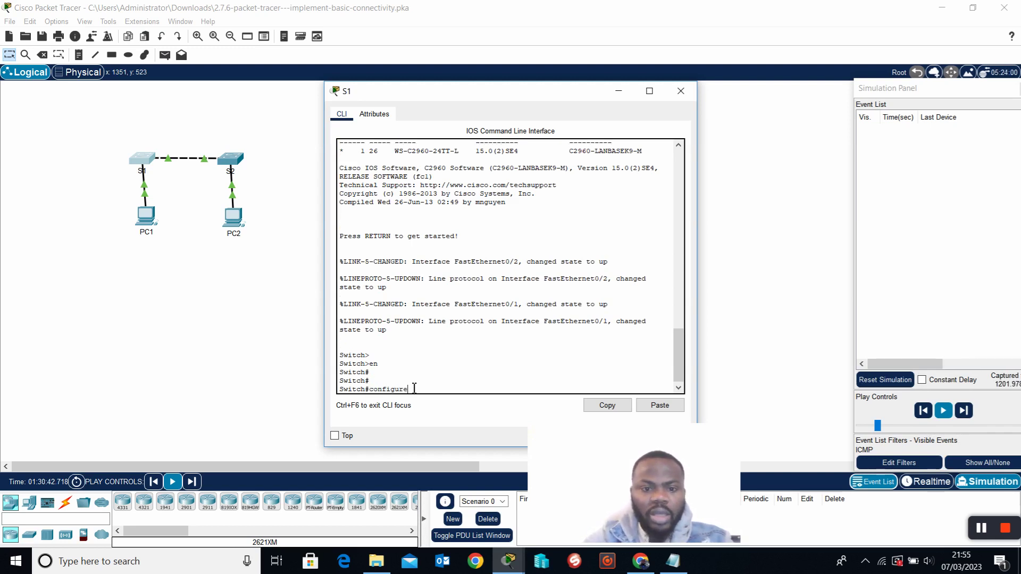
{"action": "type", "text": "t"}
{"action": "key", "text": "Return"}
{"action": "key", "text": "Return"}
{"action": "key", "text": "Return"}
{"action": "key", "text": "Return"}
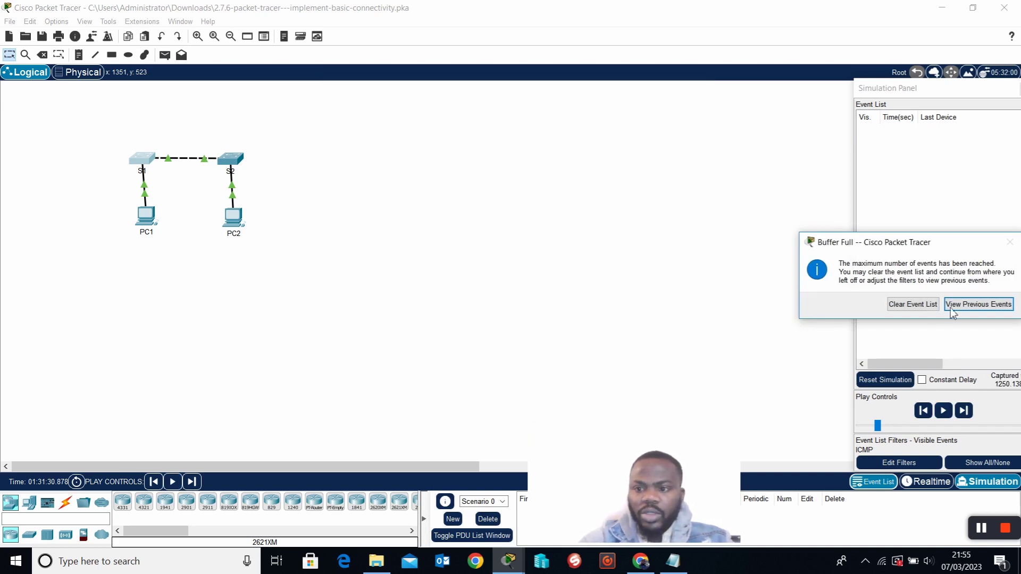
Clear the full event list, return to Realtime mode and reopen S1's CLI.
{"action": "left_click", "coordinate": [932, 304]}
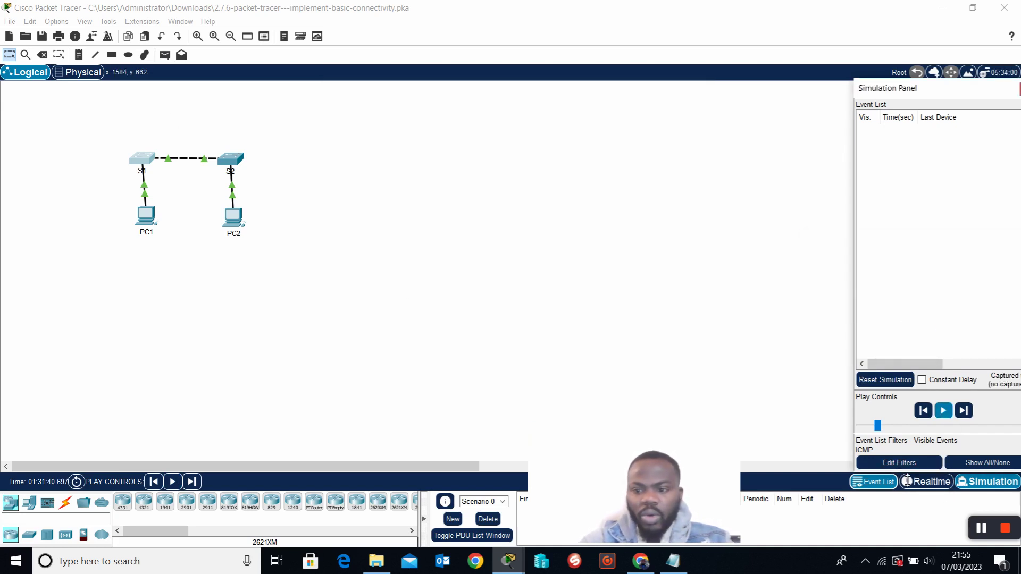
{"action": "left_click", "coordinate": [926, 483]}
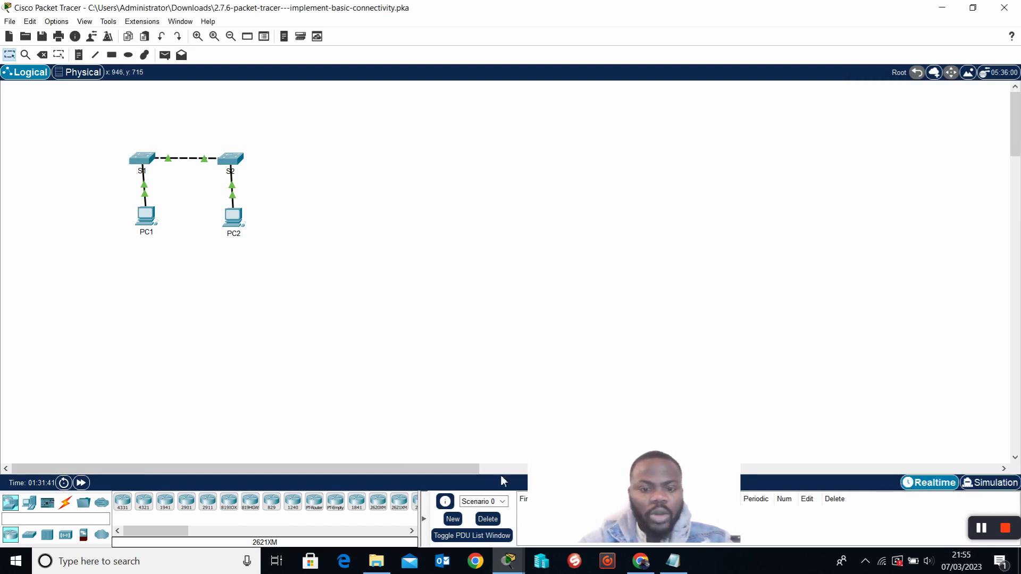
{"action": "left_click", "coordinate": [143, 165]}
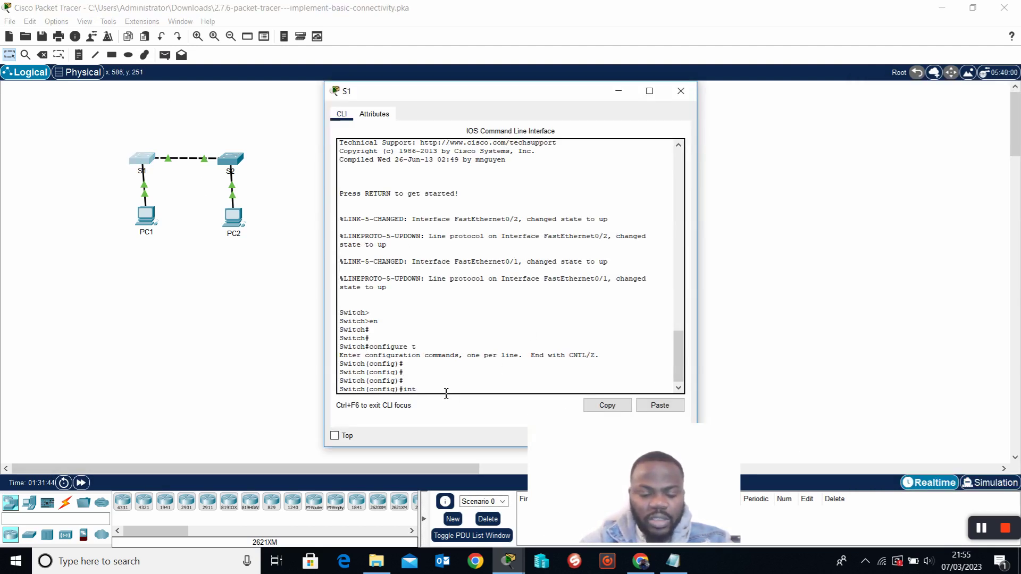
Check the interface ? help and enter interface vlan 1 on S1.
{"action": "type", "text": "interface"}
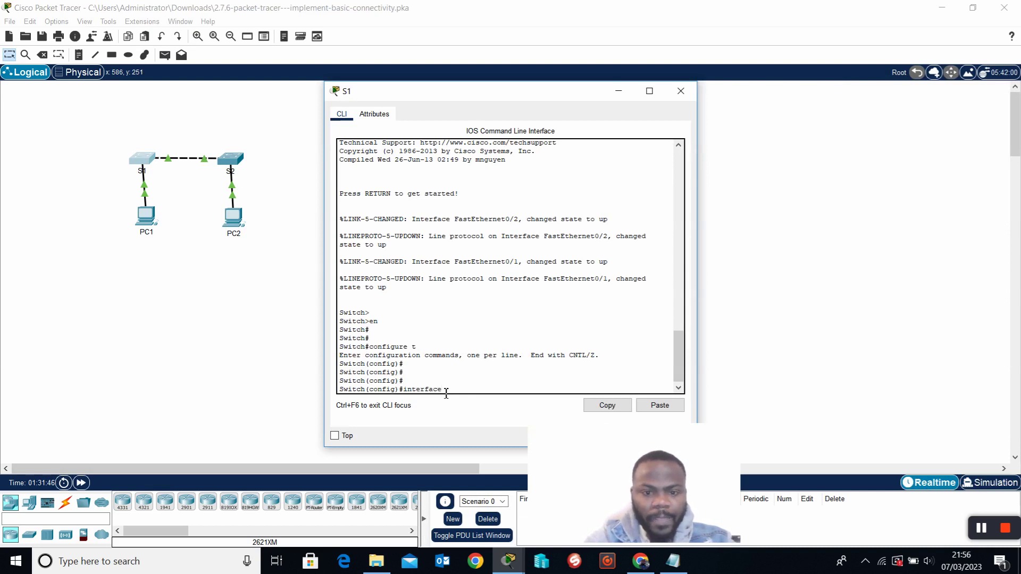
{"action": "type", "text": " ?"}
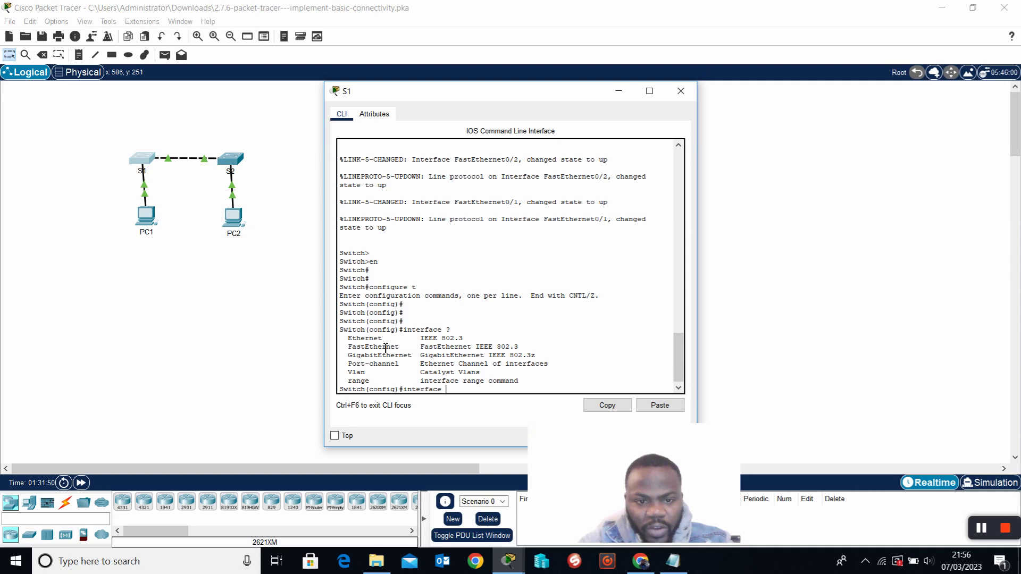
{"action": "left_click_drag", "start_coordinate": [349, 341], "coordinate": [409, 373]}
{"action": "left_click", "coordinate": [439, 329]}
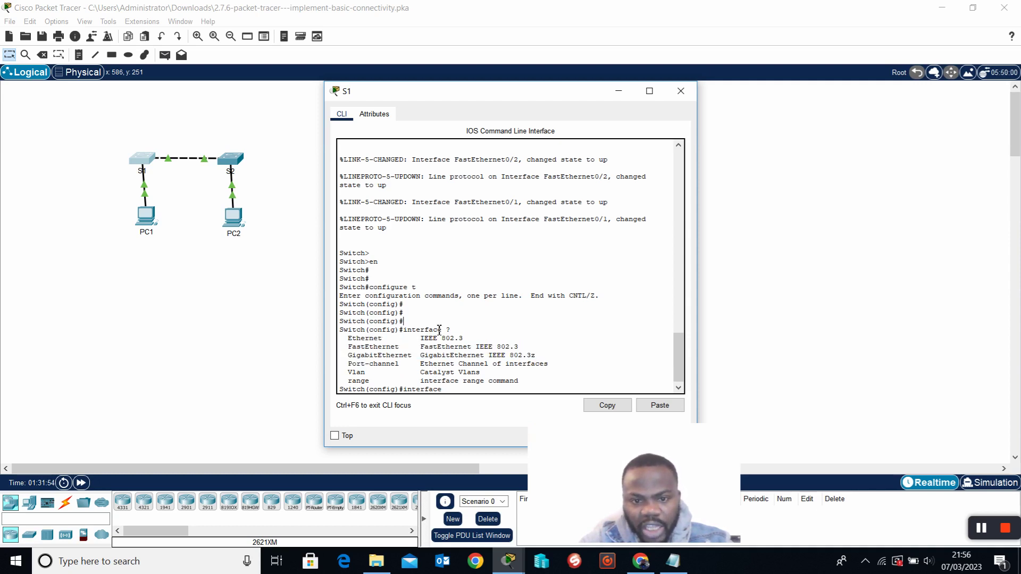
{"action": "left_click_drag", "start_coordinate": [346, 373], "coordinate": [375, 376]}
{"action": "left_click", "coordinate": [455, 398]}
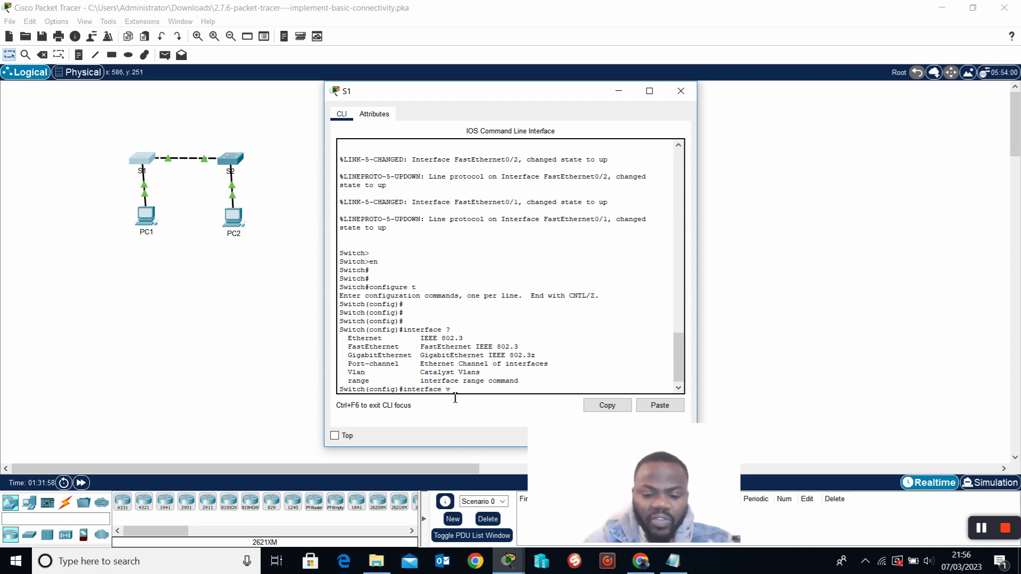
{"action": "key", "text": "BackSpace"}
{"action": "key", "text": "BackSpace"}
{"action": "key", "text": "BackSpace"}
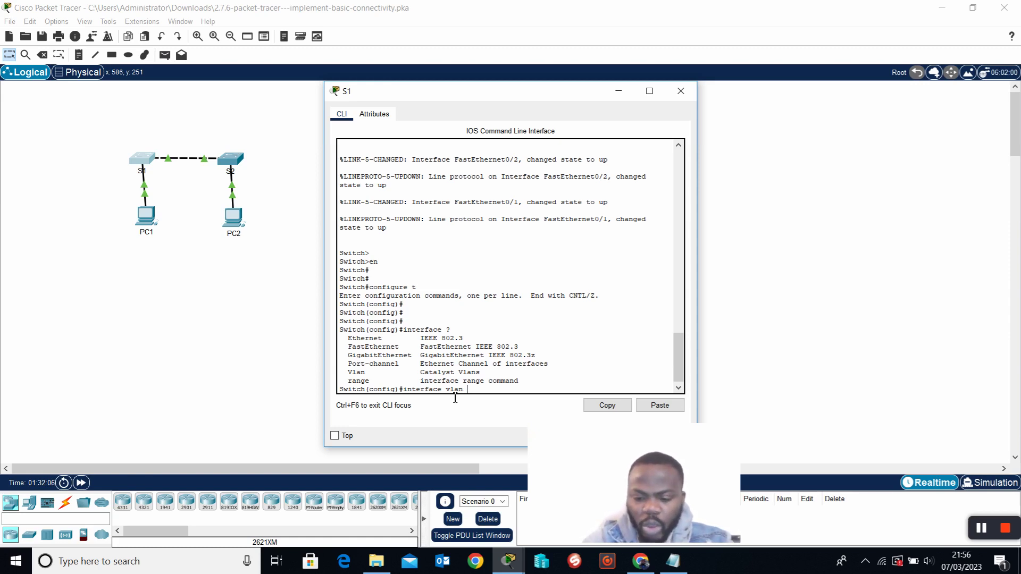
{"action": "type", "text": "?"}
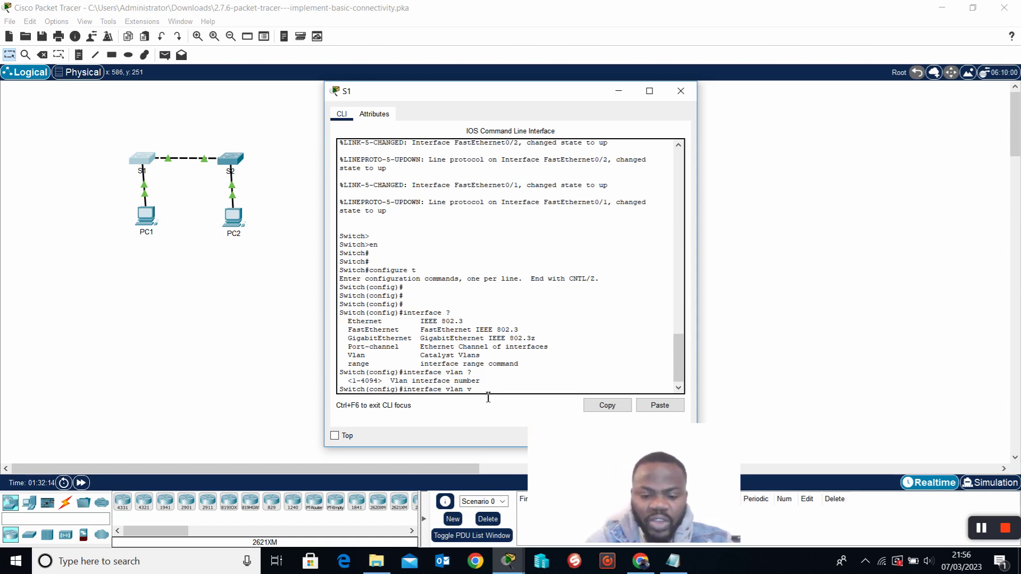
{"action": "type", "text": "an"}
{"action": "key", "text": "BackSpace"}
{"action": "key", "text": "BackSpace"}
{"action": "key", "text": "BackSpace"}
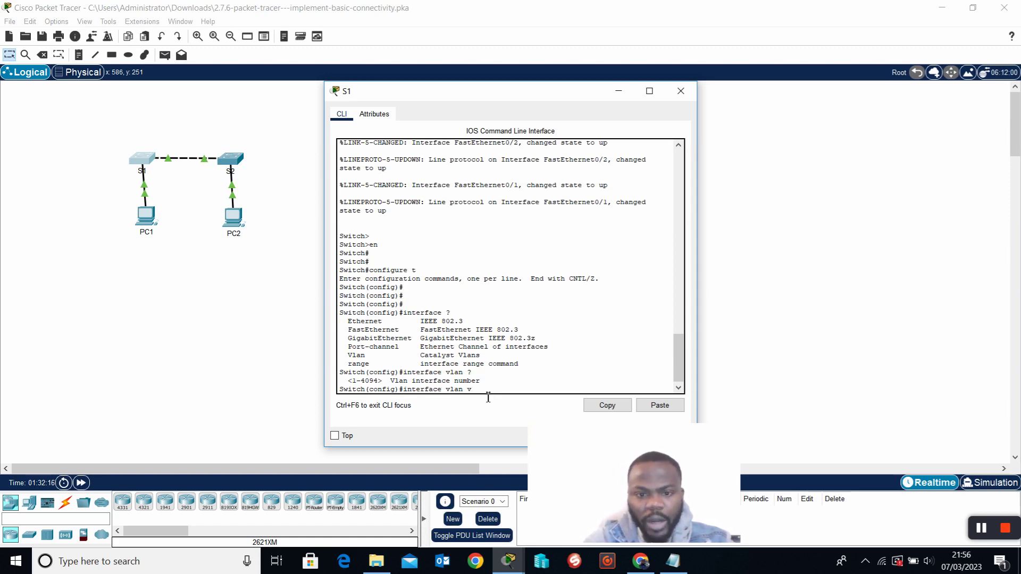
{"action": "type", "text": "1"}
{"action": "key", "text": "Return"}
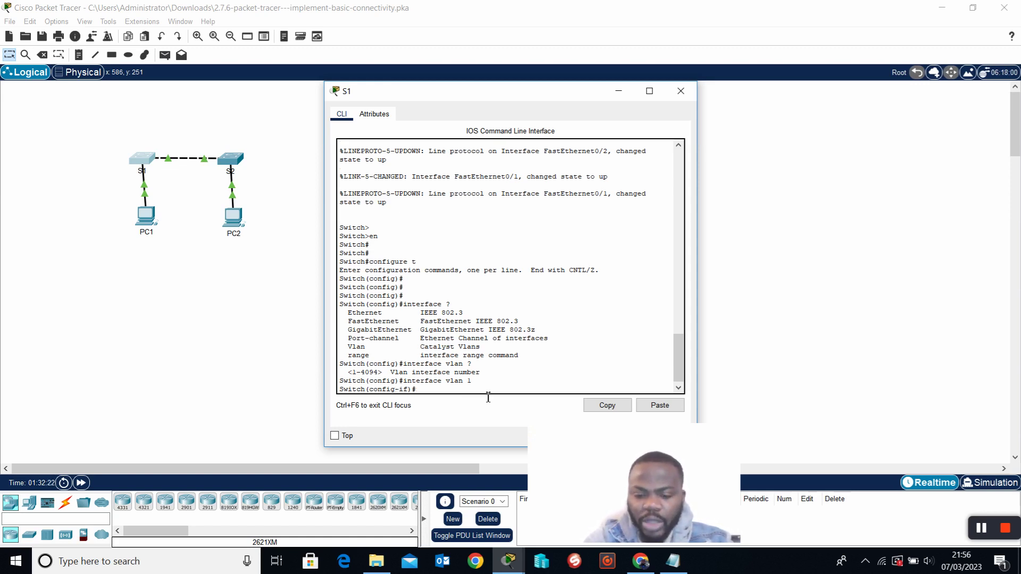
List VLAN 1 subcommands with ?, then type ip address ? to show address options.
{"action": "type", "text": "?"}
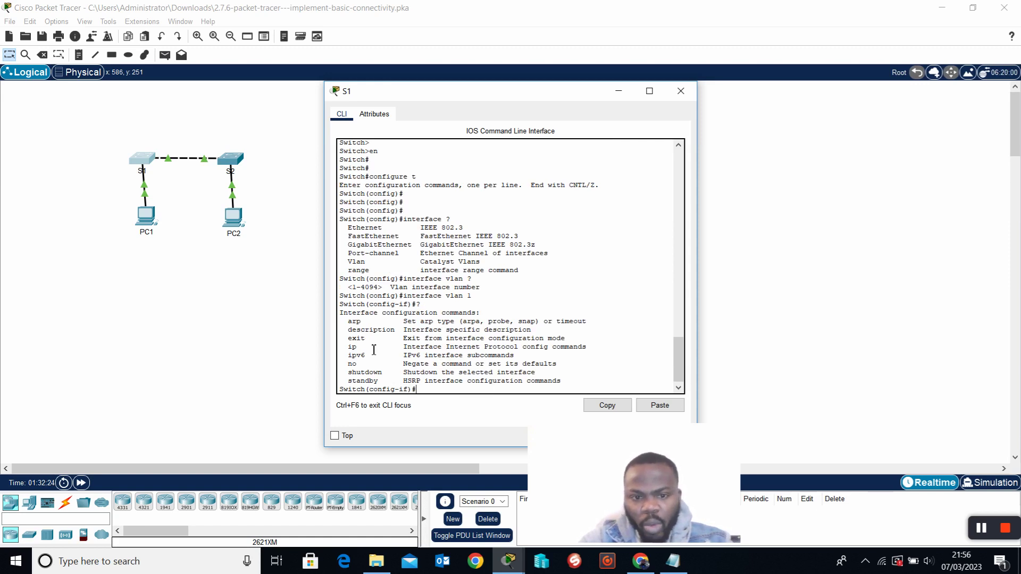
{"action": "left_click_drag", "start_coordinate": [344, 346], "coordinate": [558, 340]}
{"action": "left_click", "coordinate": [443, 398]}
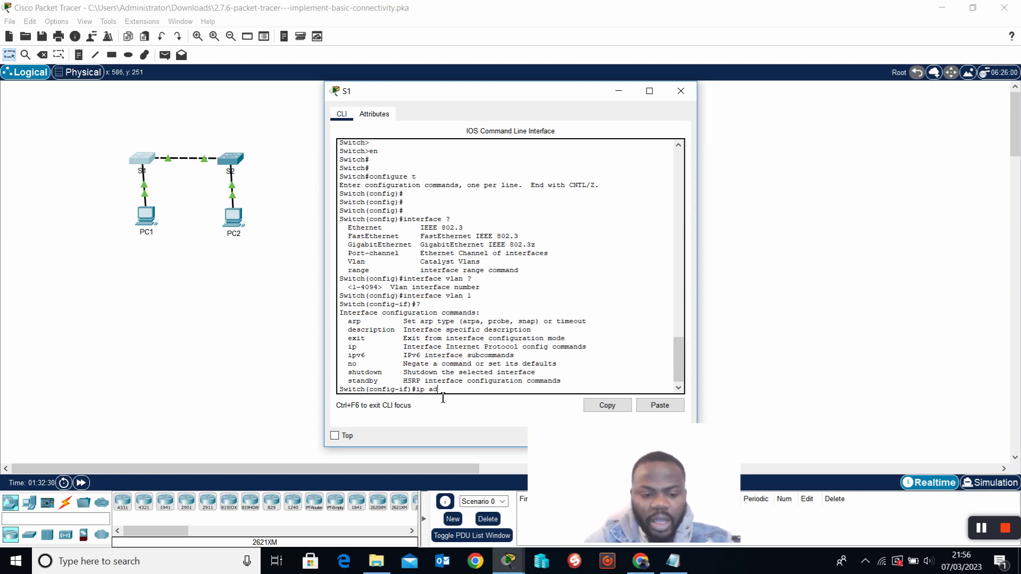
{"action": "type", "text": "ip ?"}
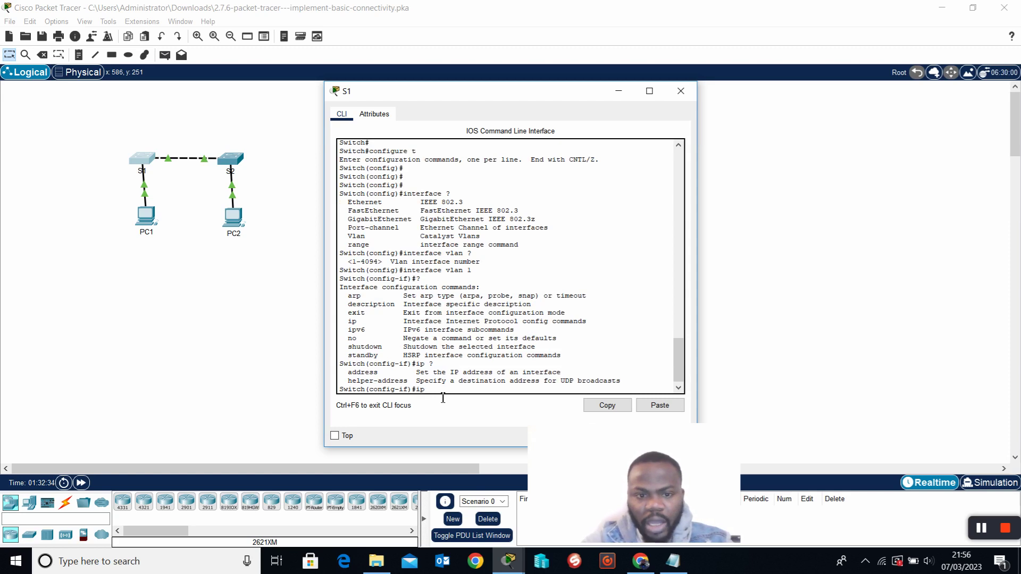
{"action": "left_click_drag", "start_coordinate": [346, 382], "coordinate": [372, 378]}
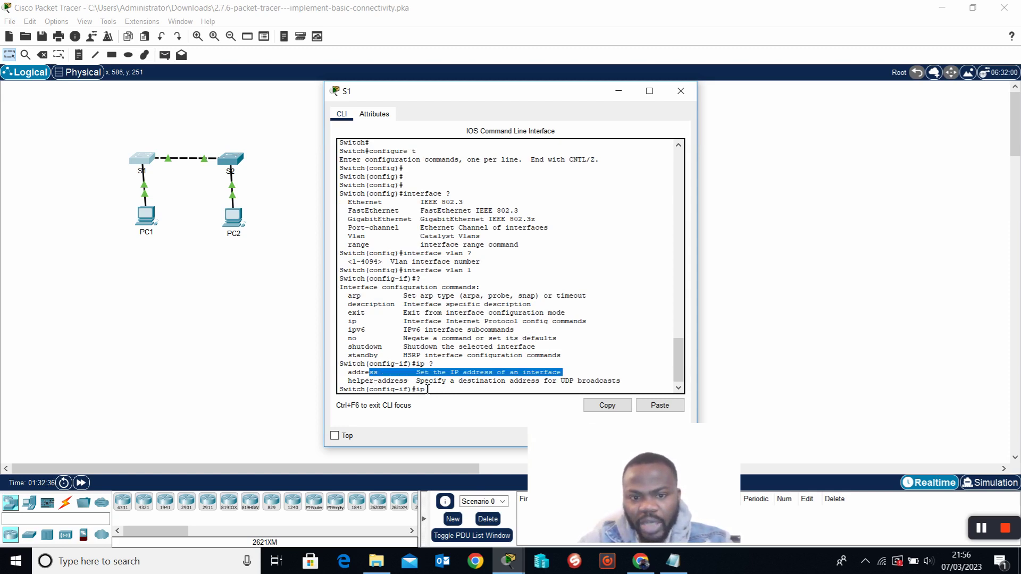
{"action": "left_click", "coordinate": [445, 393]}
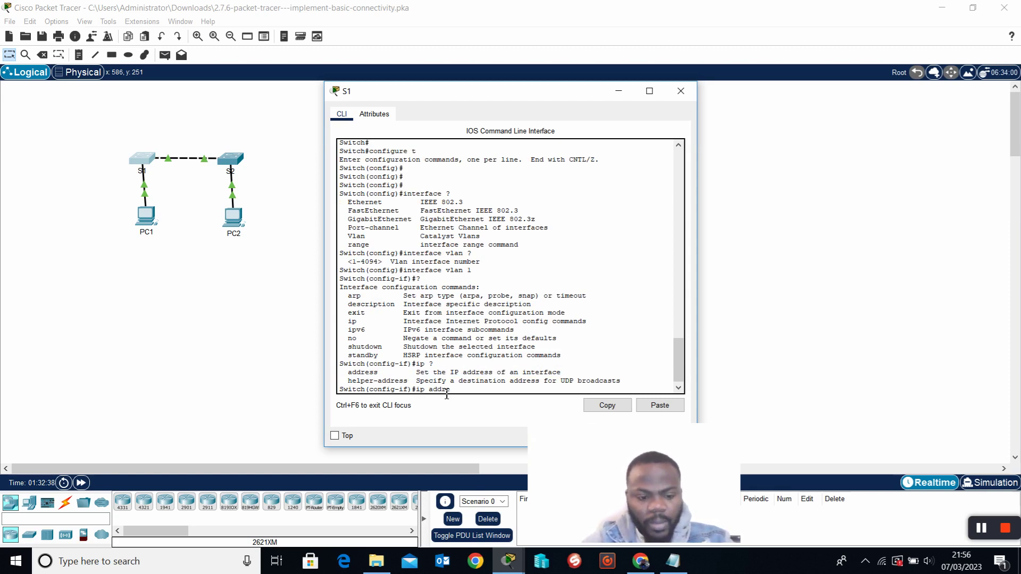
{"action": "type", "text": "address ?"}
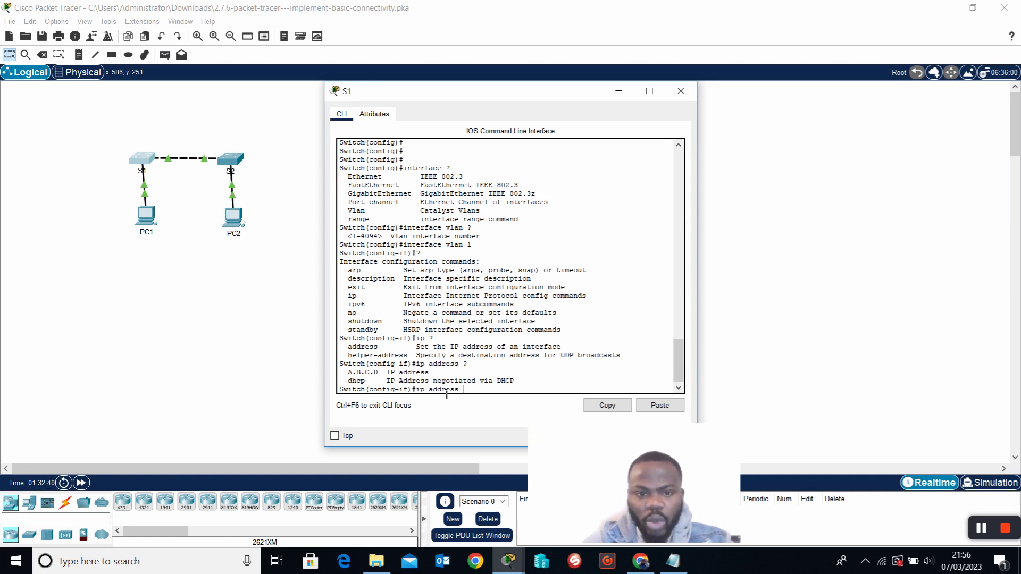
Assign 192.168.1.254 255.255.255.0 to S1's VLAN 1 interface.
{"action": "left_click_drag", "start_coordinate": [349, 372], "coordinate": [388, 373]}
{"action": "left_click", "coordinate": [485, 396]}
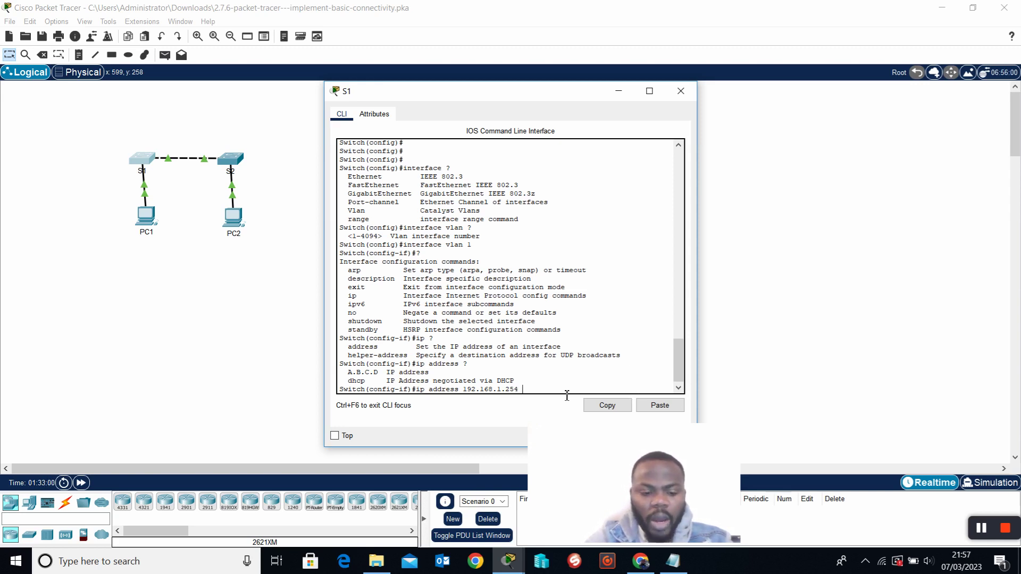
{"action": "type", "text": "255.2"}
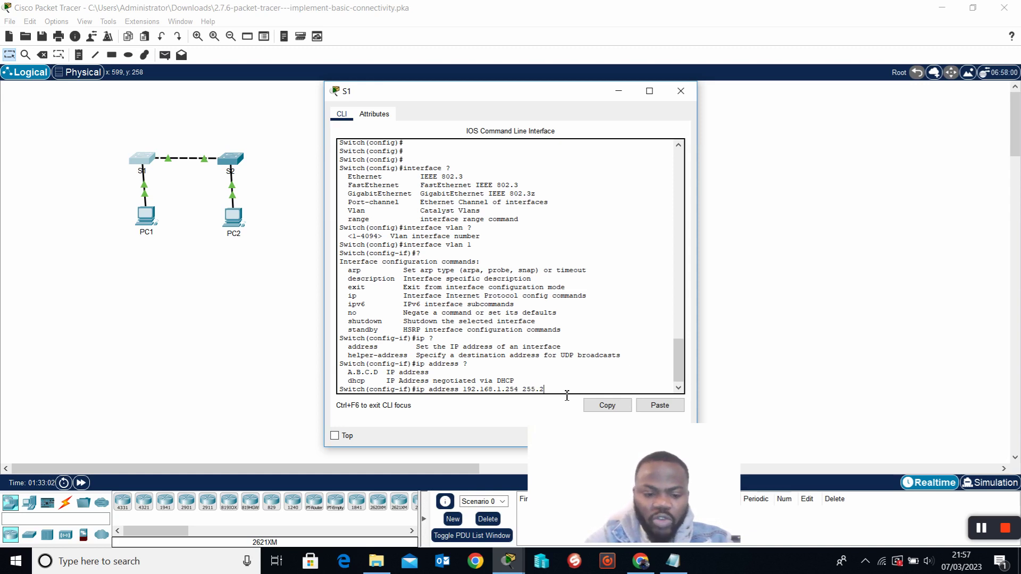
{"action": "type", "text": "55.255.0"}
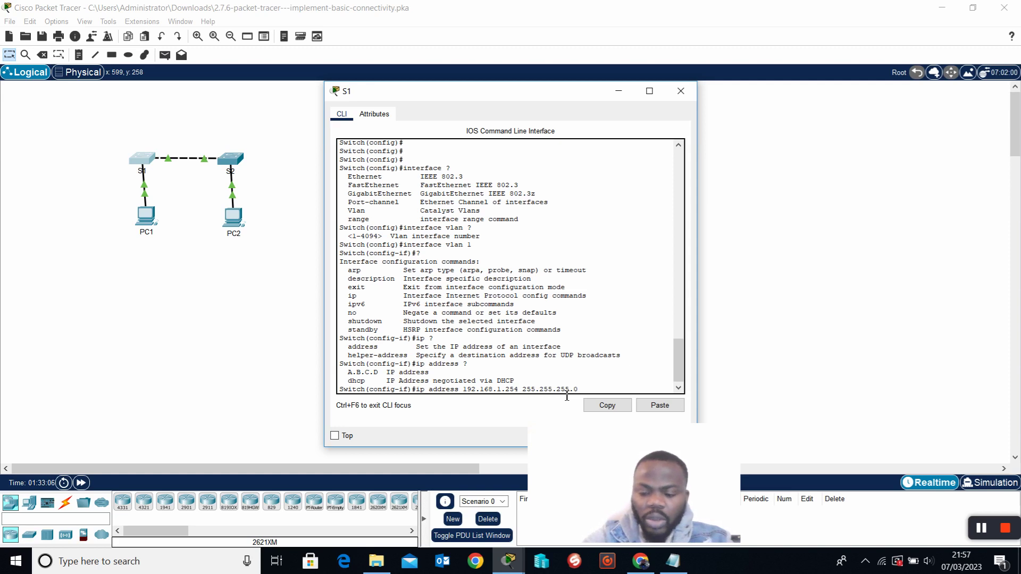
{"action": "key", "text": "Return"}
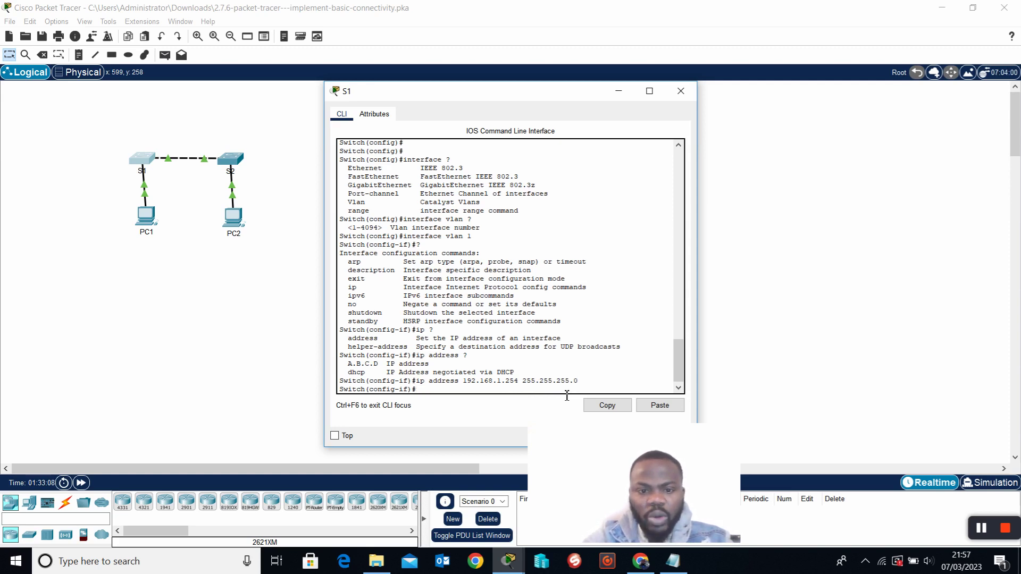
Bring VLAN 1 up with no shut and close S1's CLI window.
{"action": "type", "text": "no"}
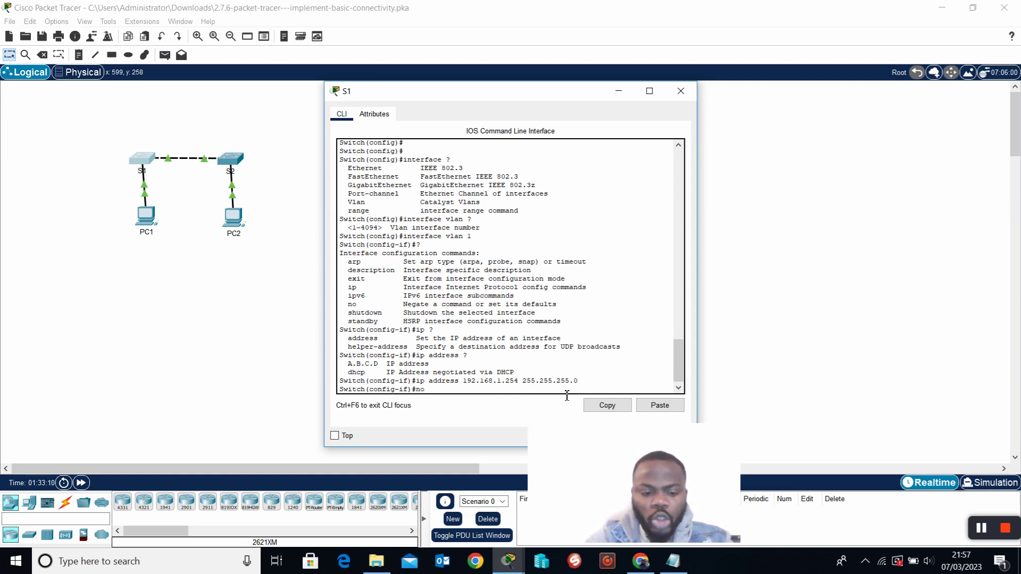
{"action": "type", "text": " shut"}
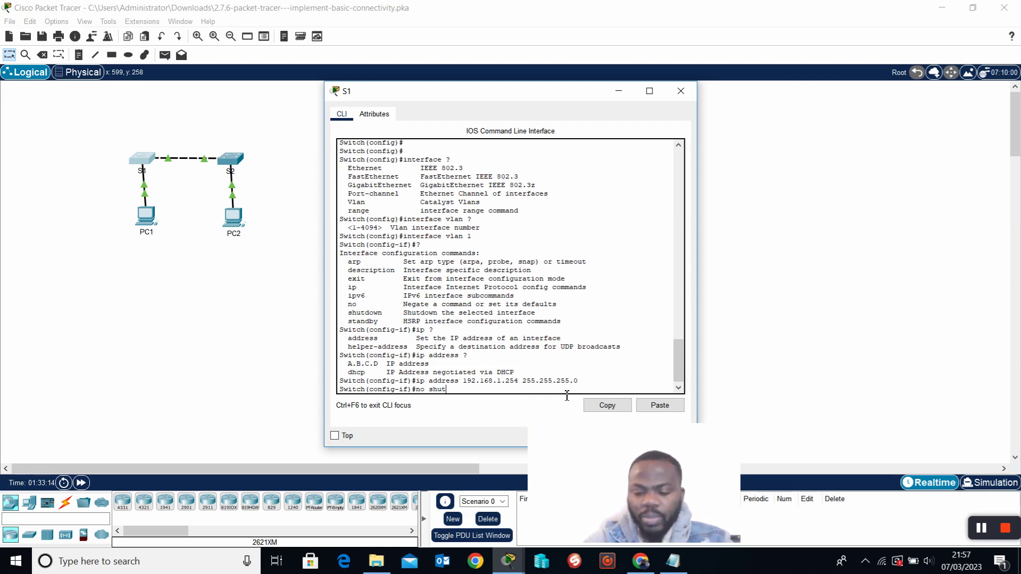
{"action": "key", "text": "Return"}
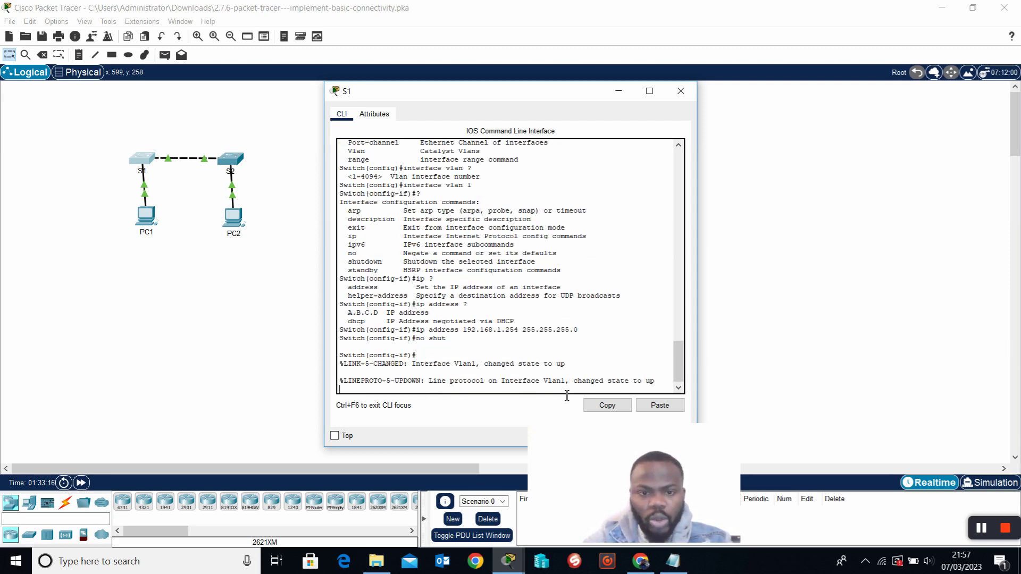
{"action": "key", "text": "Return"}
{"action": "key", "text": "Return"}
{"action": "key", "text": "Return"}
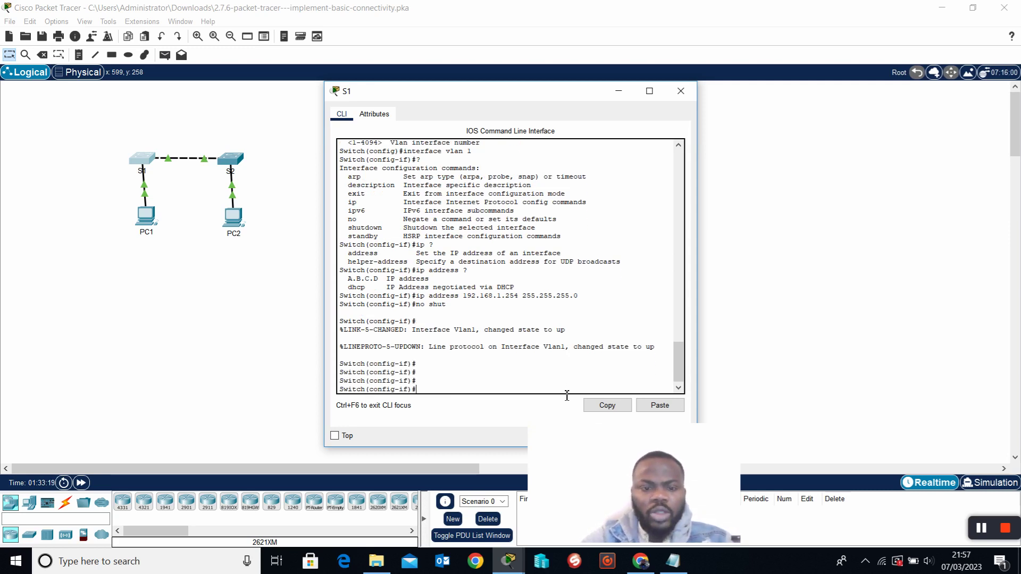
{"action": "left_click", "coordinate": [681, 91]}
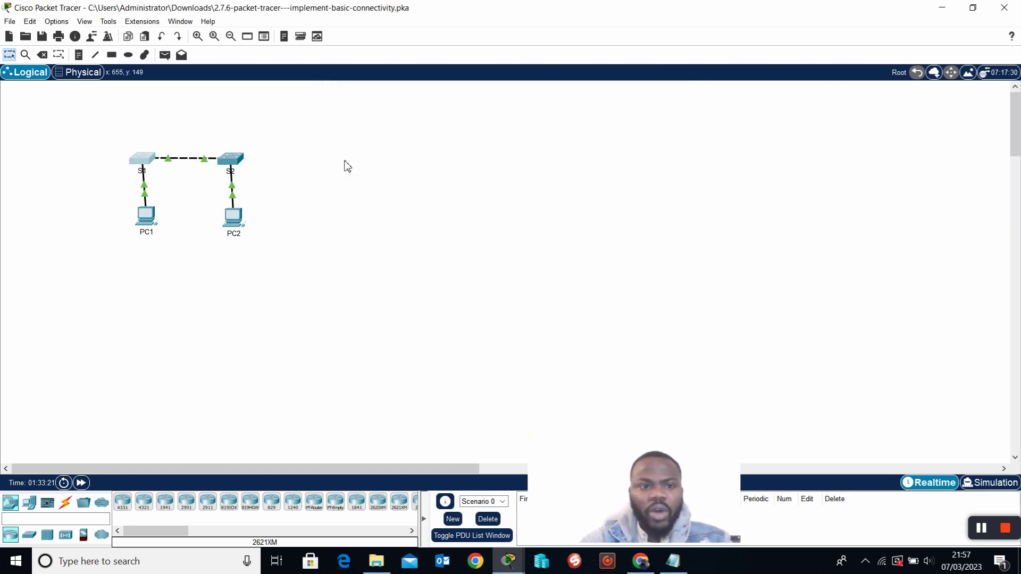
On S2's CLI, enter privileged mode with en and global configuration with conf t.
{"action": "left_click", "coordinate": [238, 167]}
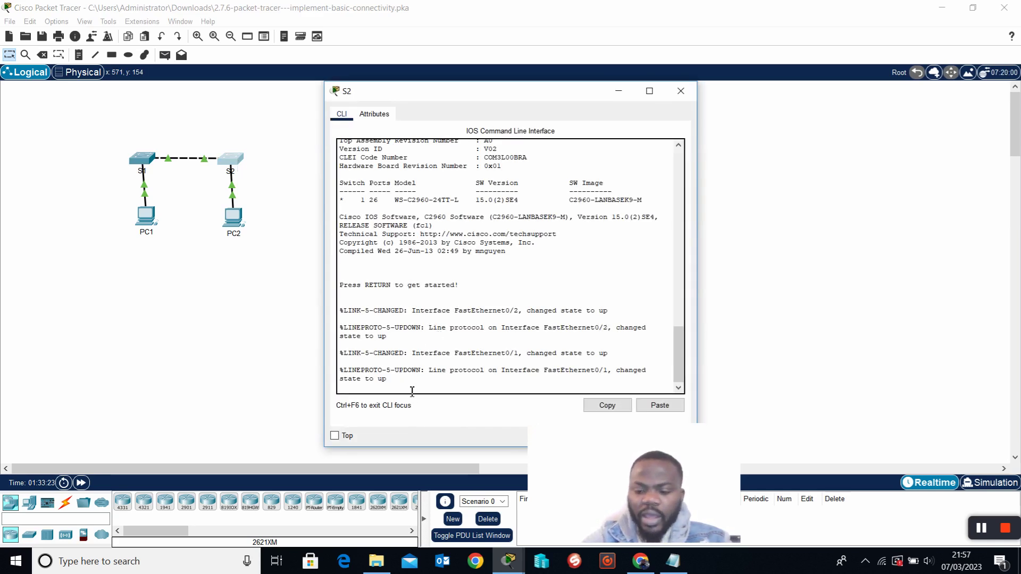
{"action": "key", "text": "Return"}
{"action": "key", "text": "Return"}
{"action": "type", "text": "en"}
{"action": "key", "text": "Return"}
{"action": "type", "text": "conf t"}
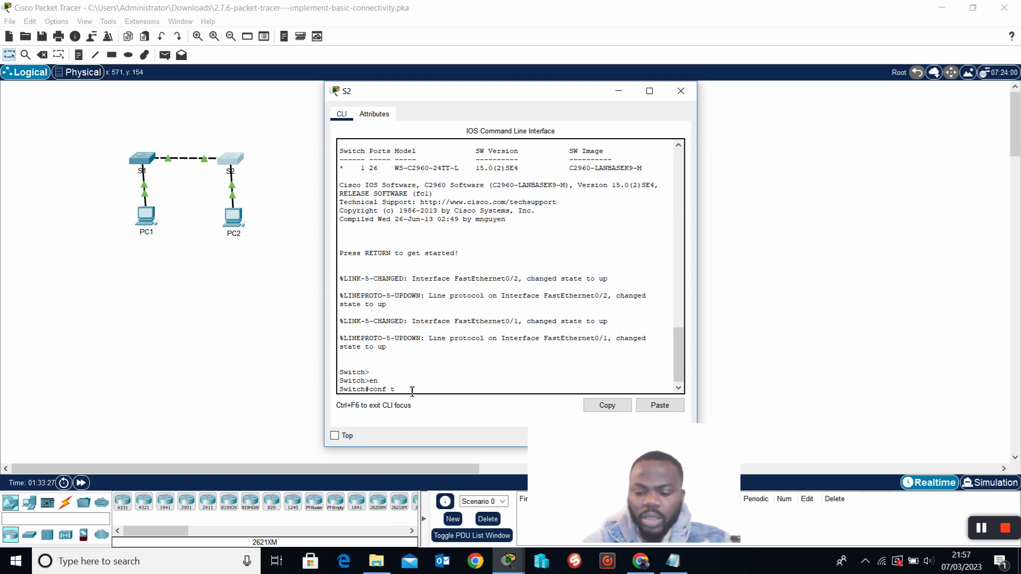
{"action": "key", "text": "Return"}
{"action": "key", "text": "Return"}
{"action": "key", "text": "Return"}
Give S2's interface VLAN 1 address 192.168.1.253 255.255.255.0 and enable it with no shut.
{"action": "type", "text": "in"}
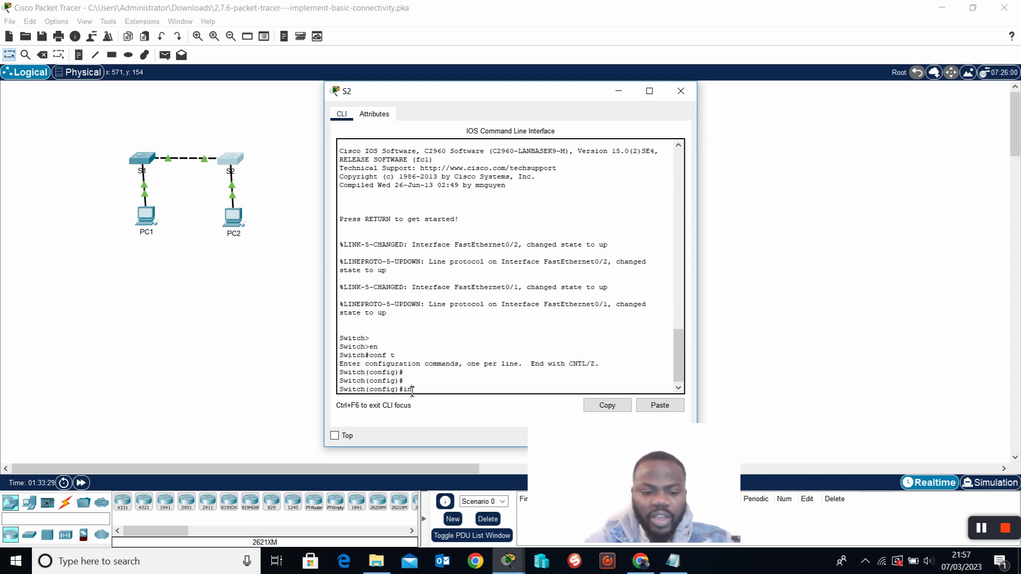
{"action": "type", "text": "t vlan 1"}
{"action": "key", "text": "Return"}
{"action": "type", "text": "itch(config-if)#"}
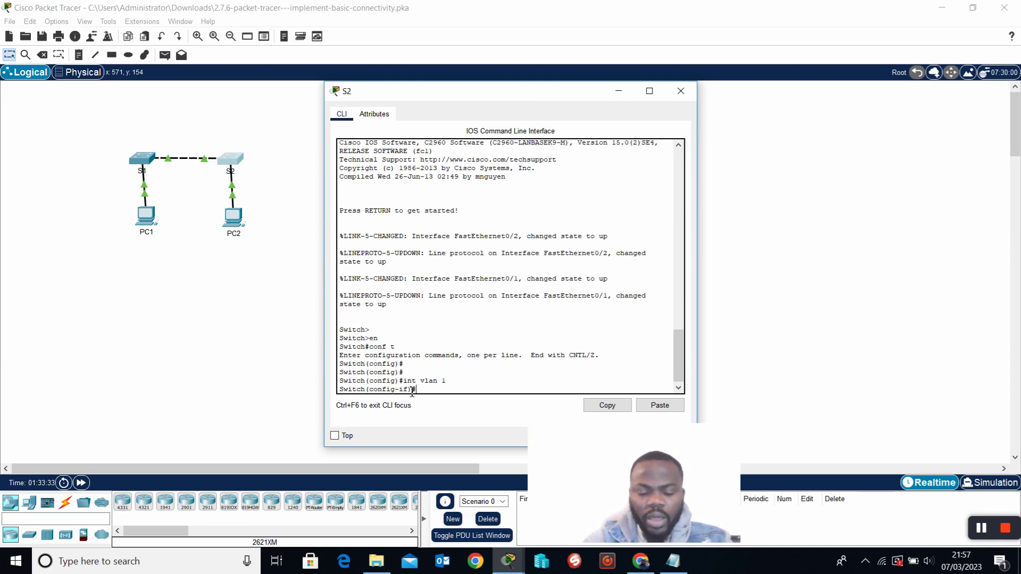
{"action": "type", "text": "ip addre"}
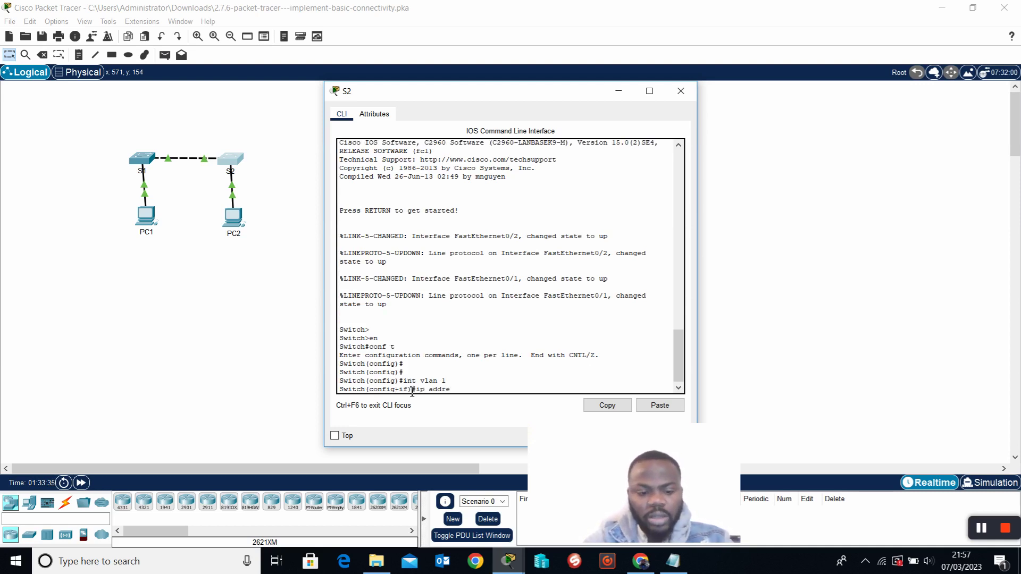
{"action": "type", "text": "ss 192.168"}
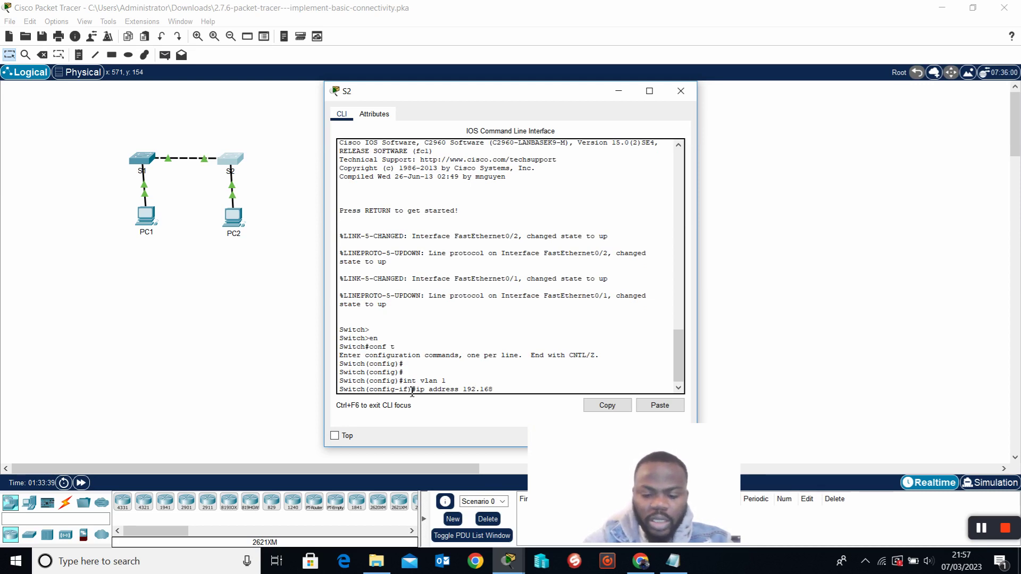
{"action": "type", "text": ".1."}
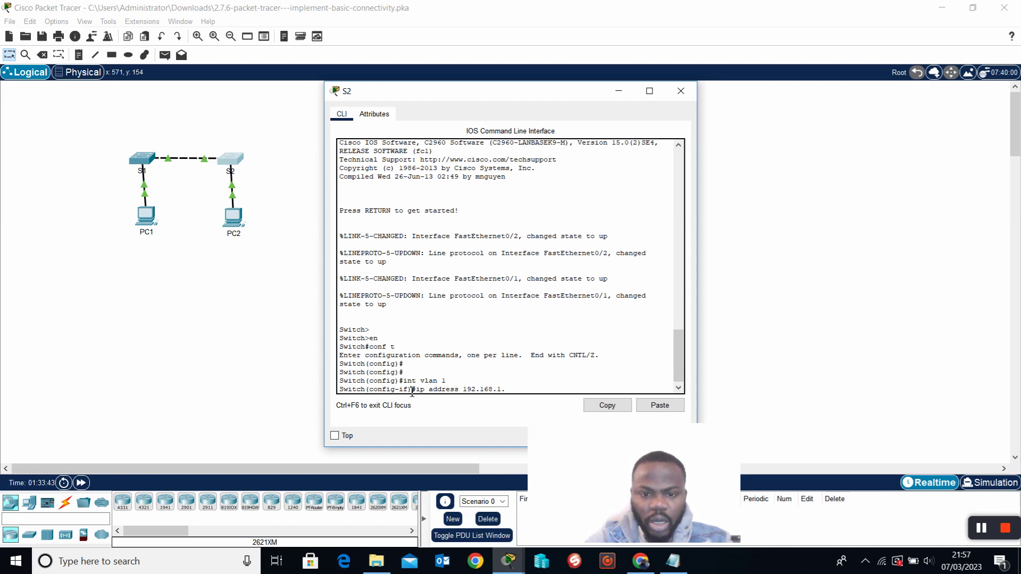
{"action": "type", "text": "253 255.255.255.0"}
{"action": "key", "text": "Return"}
{"action": "type", "text": "no shut"}
{"action": "key", "text": "Return"}
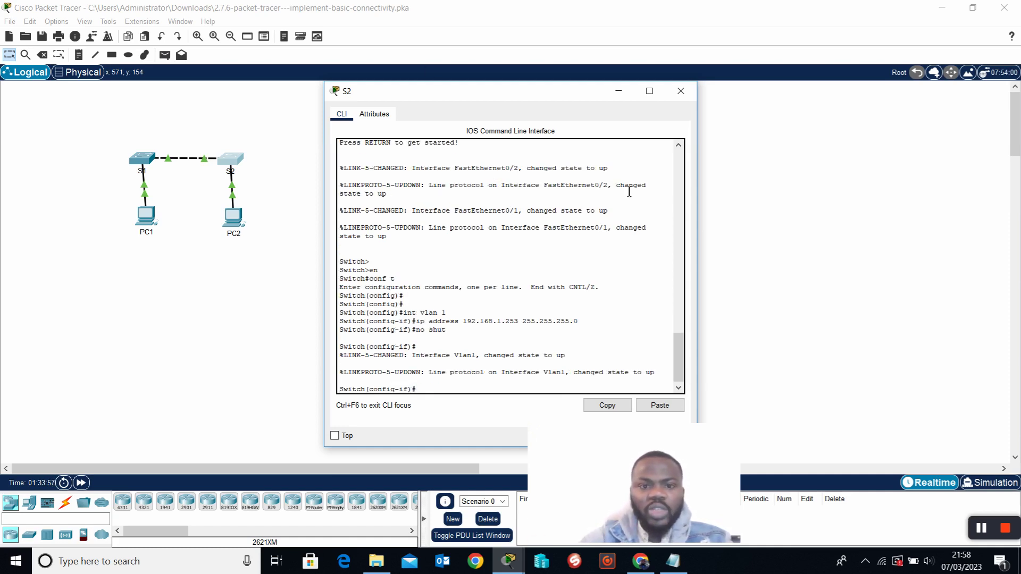
{"action": "left_click_drag", "start_coordinate": [554, 95], "coordinate": [632, 92]}
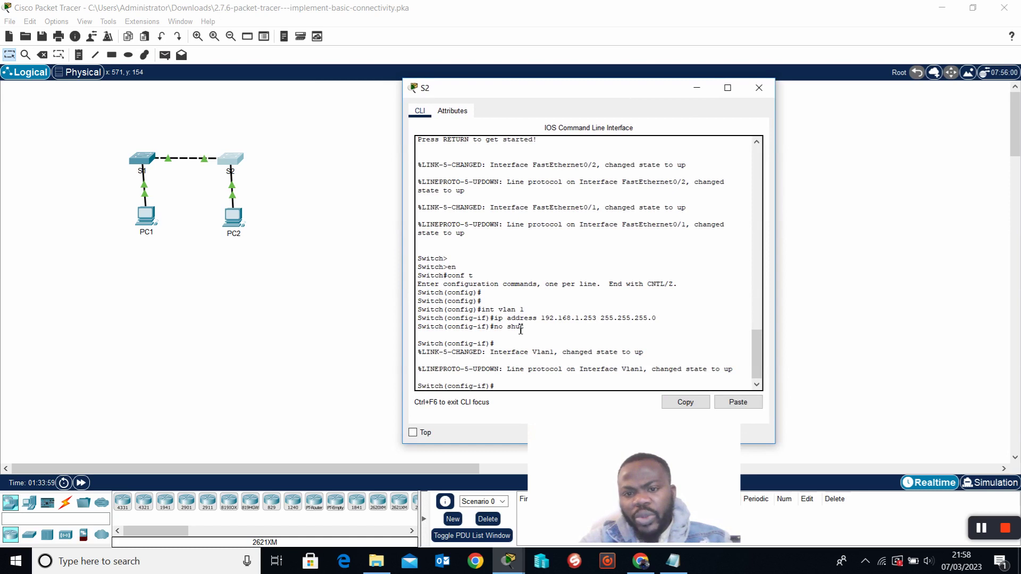
{"action": "left_click_drag", "start_coordinate": [477, 311], "coordinate": [539, 315]}
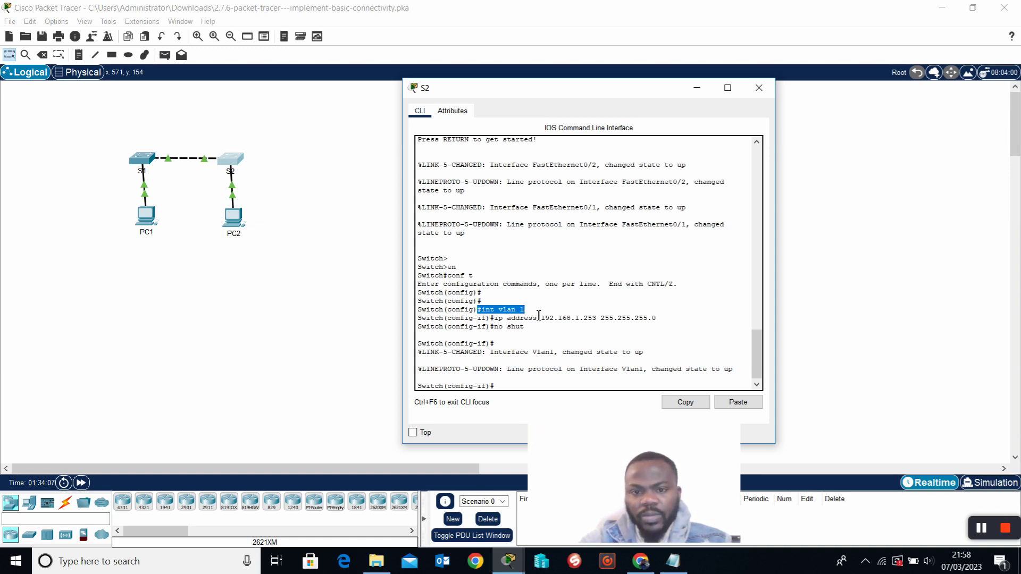
{"action": "left_click", "coordinate": [539, 315]}
{"action": "left_click_drag", "start_coordinate": [539, 315], "coordinate": [488, 318]}
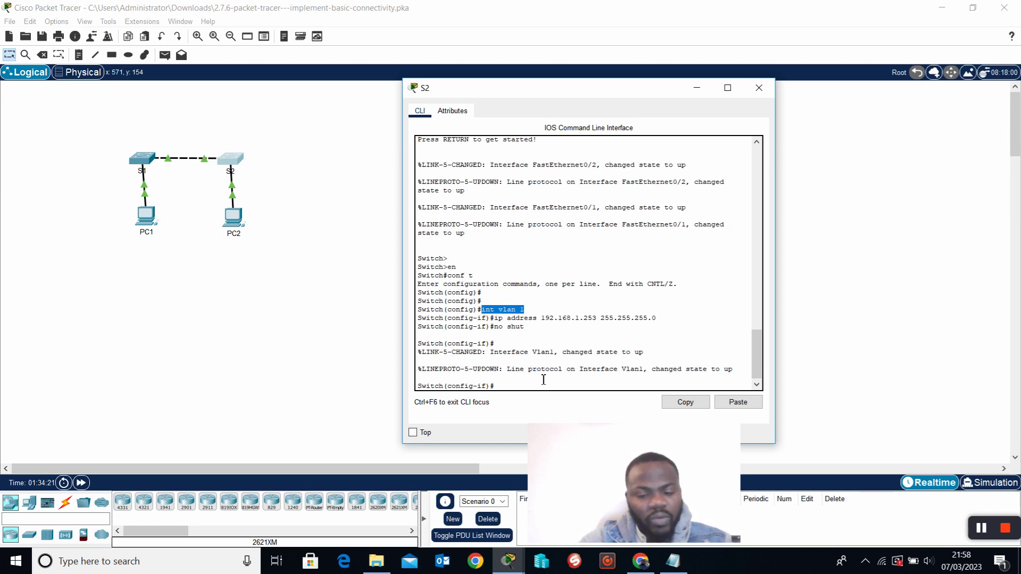
{"action": "left_click", "coordinate": [539, 341]}
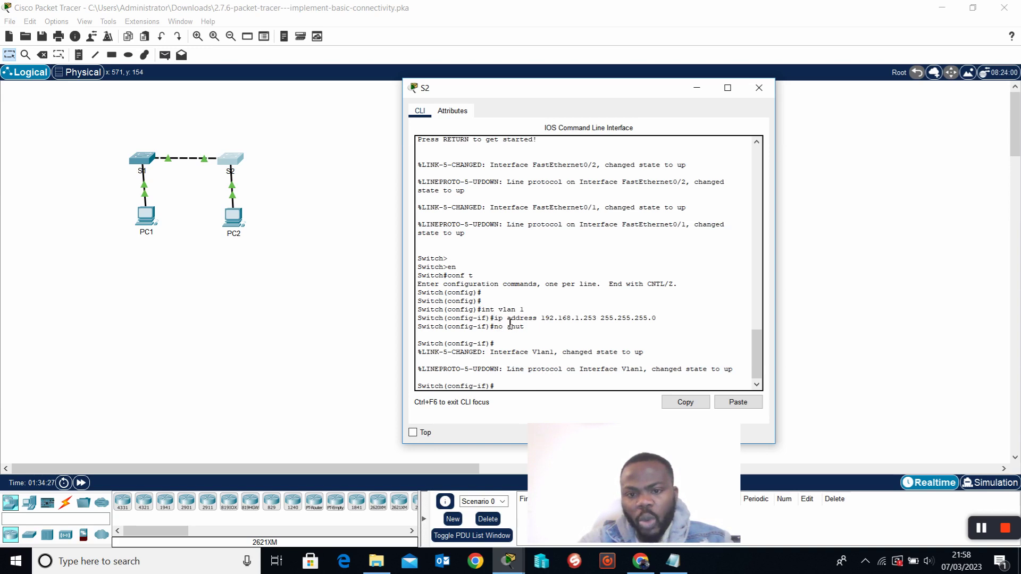
{"action": "left_click_drag", "start_coordinate": [495, 318], "coordinate": [600, 323]}
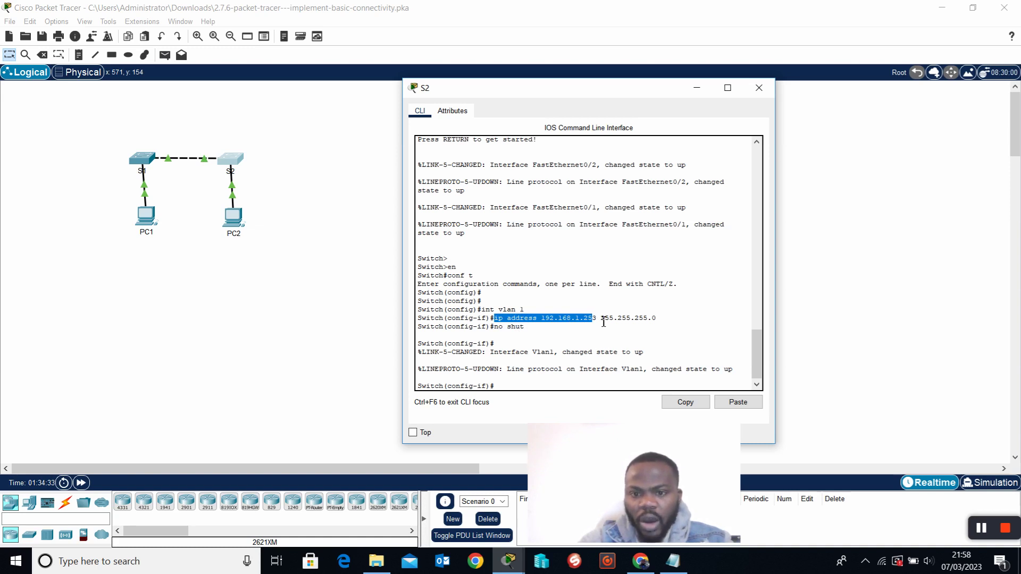
{"action": "left_click", "coordinate": [604, 322]}
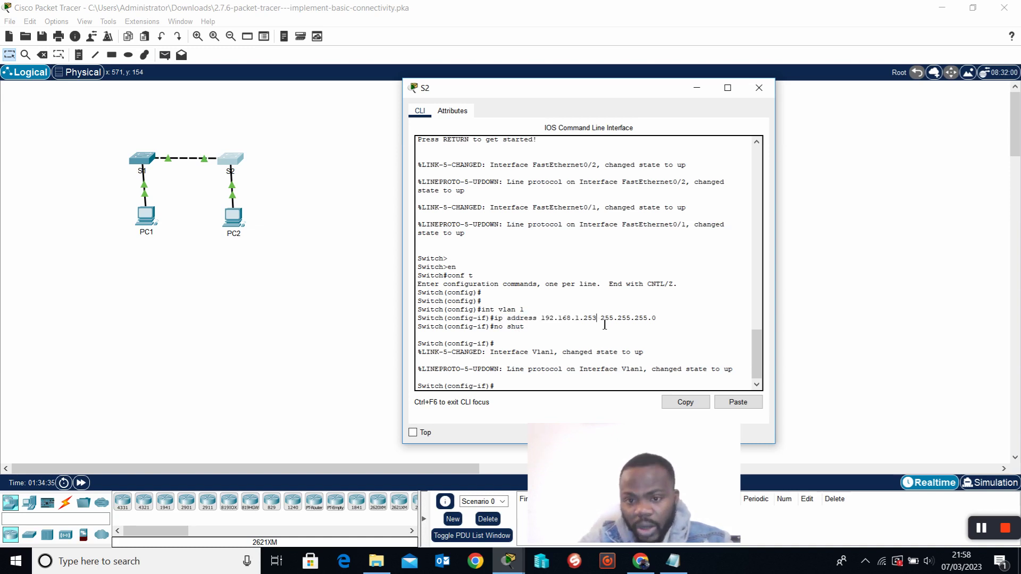
{"action": "left_click_drag", "start_coordinate": [605, 325], "coordinate": [545, 326]}
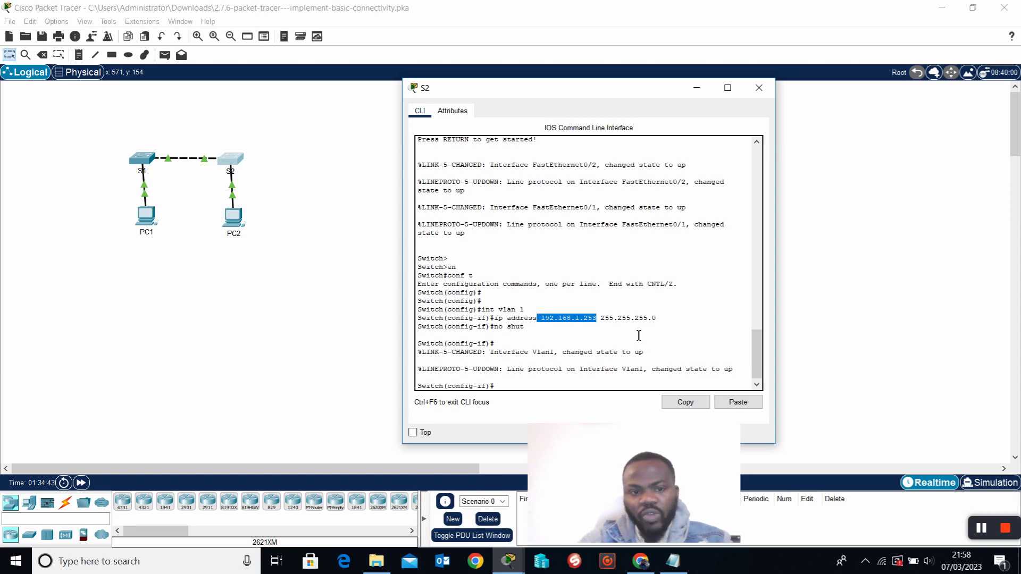
{"action": "left_click", "coordinate": [602, 329]}
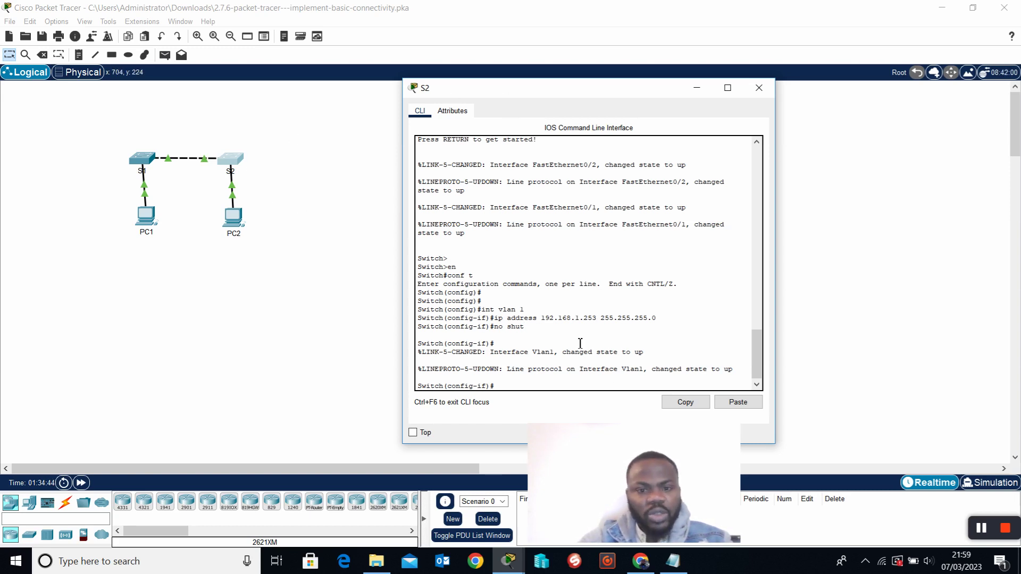
Exit S2 back to privileged mode and telnet to S1 at 192.168.1.254.
{"action": "type", "text": "exit"}
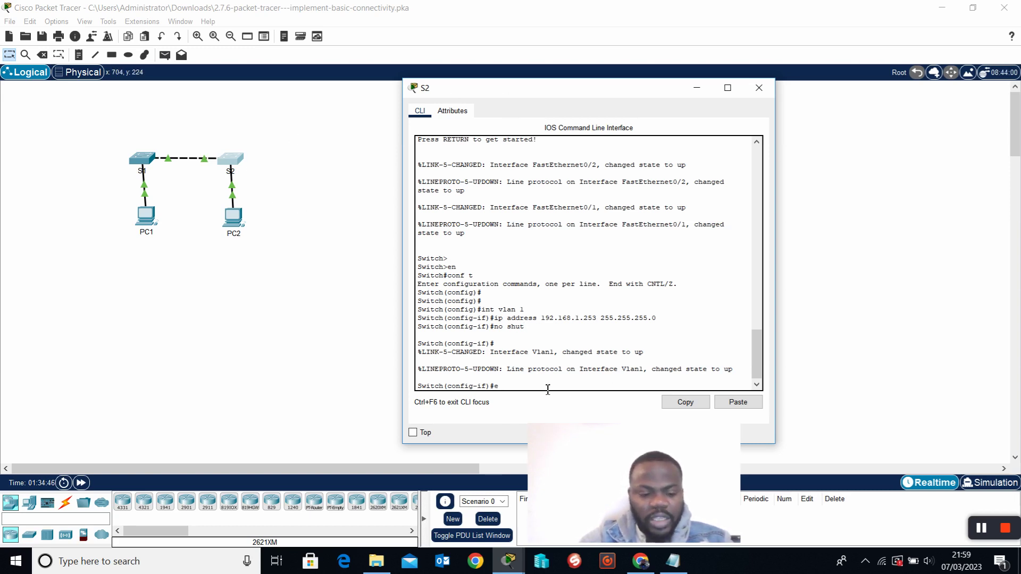
{"action": "key", "text": "Return"}
{"action": "key", "text": "Return"}
{"action": "key", "text": "Return"}
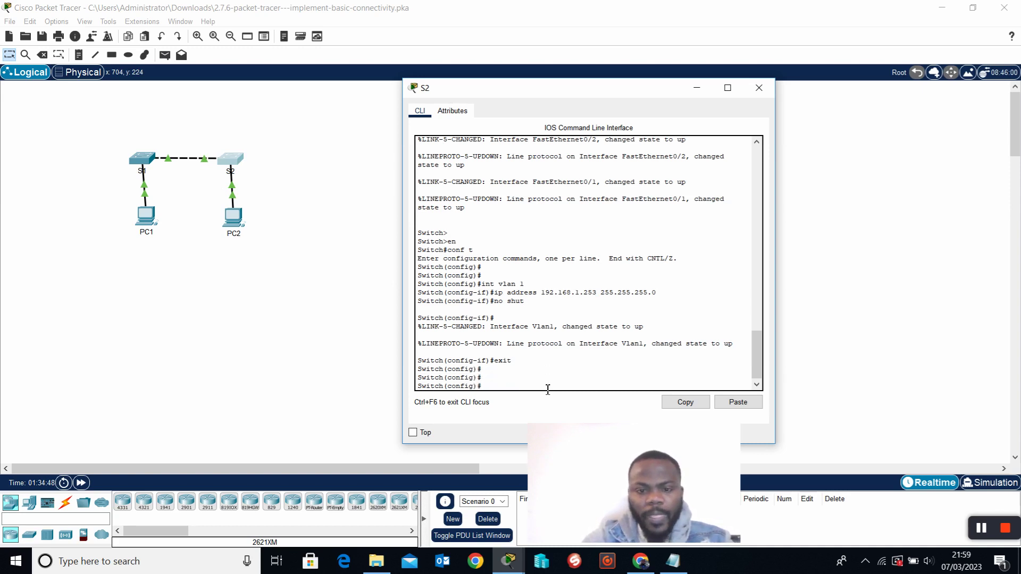
{"action": "type", "text": "exit"}
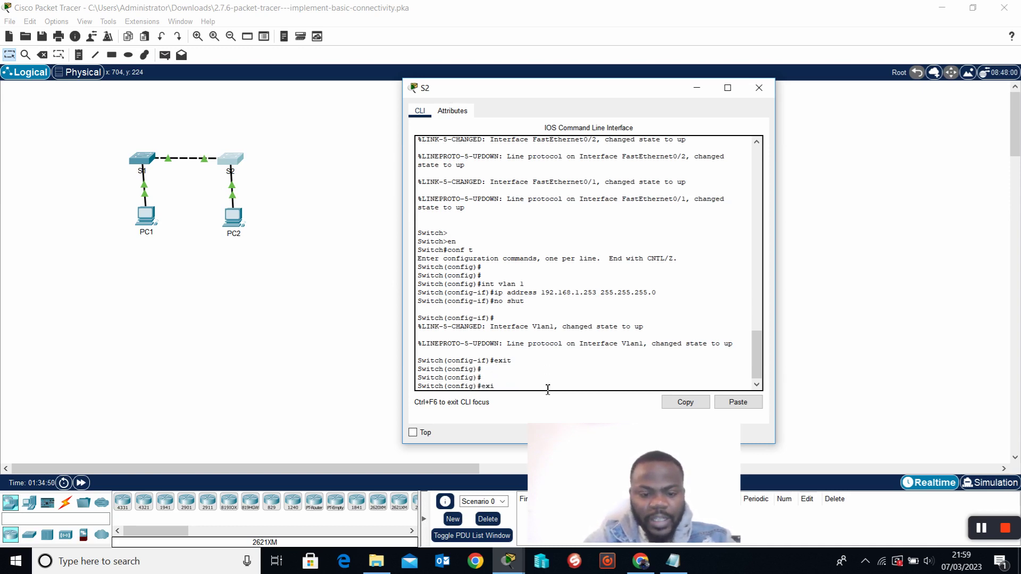
{"action": "key", "text": "Return"}
{"action": "key", "text": "Return"}
{"action": "key", "text": "Return"}
{"action": "key", "text": "Return"}
{"action": "key", "text": "Return"}
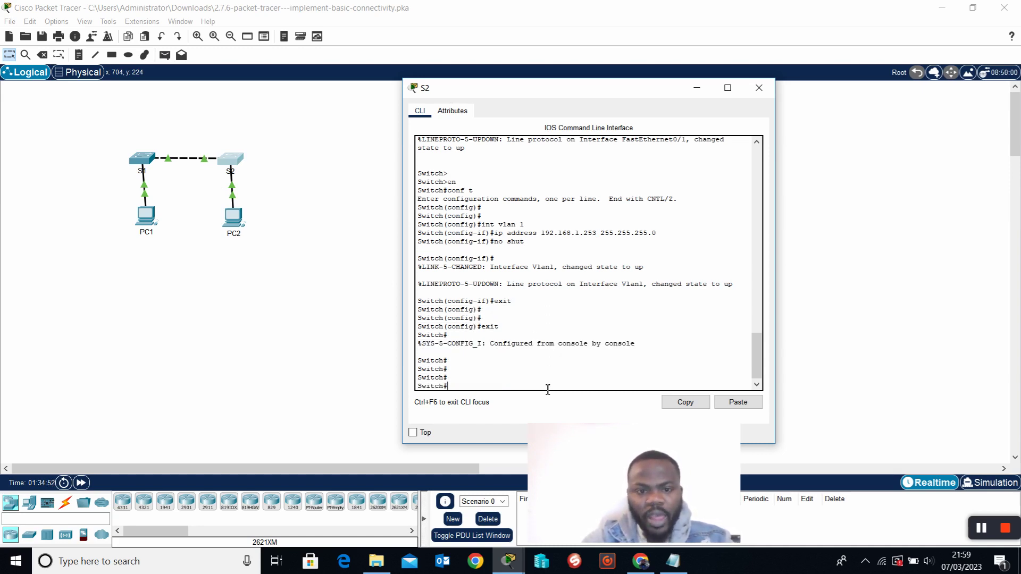
{"action": "type", "text": "telnet"}
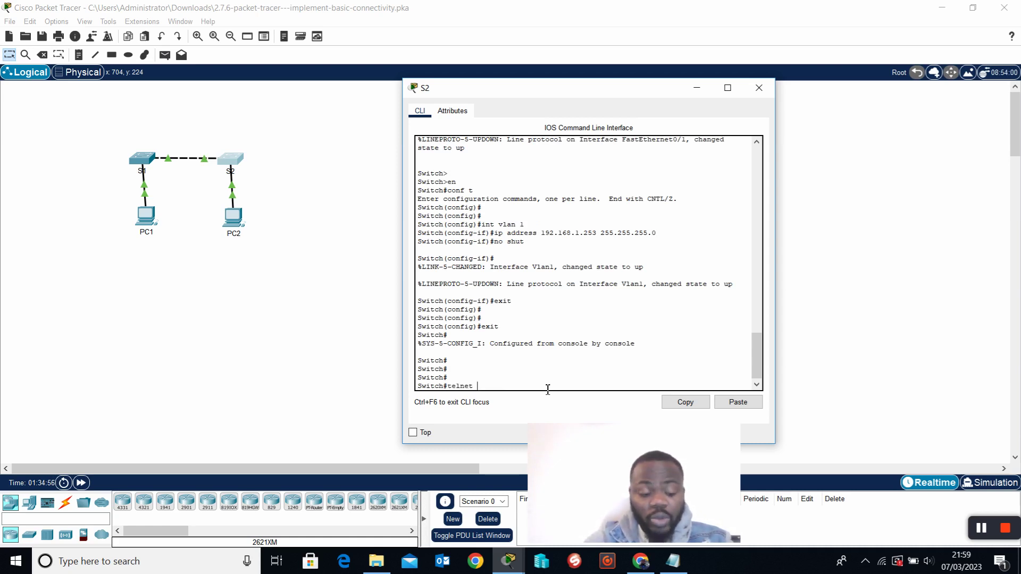
{"action": "type", "text": " 192.168."}
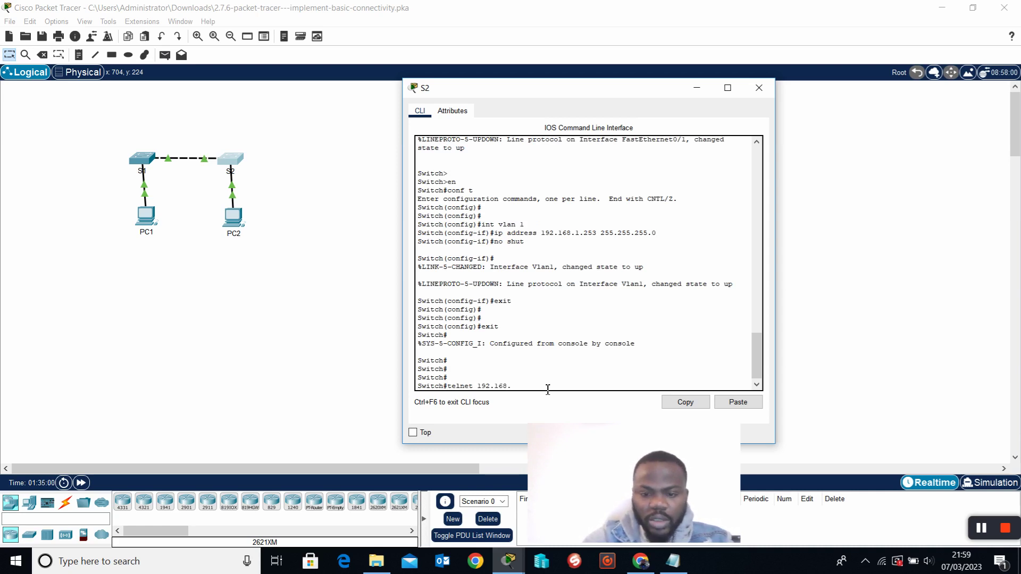
{"action": "type", "text": "1.254"}
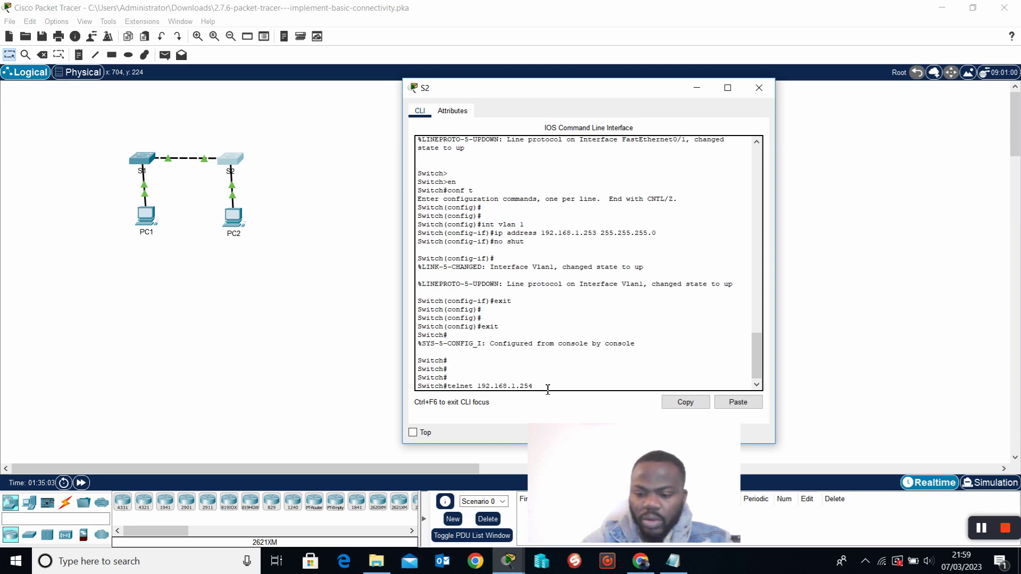
{"action": "key", "text": "Return"}
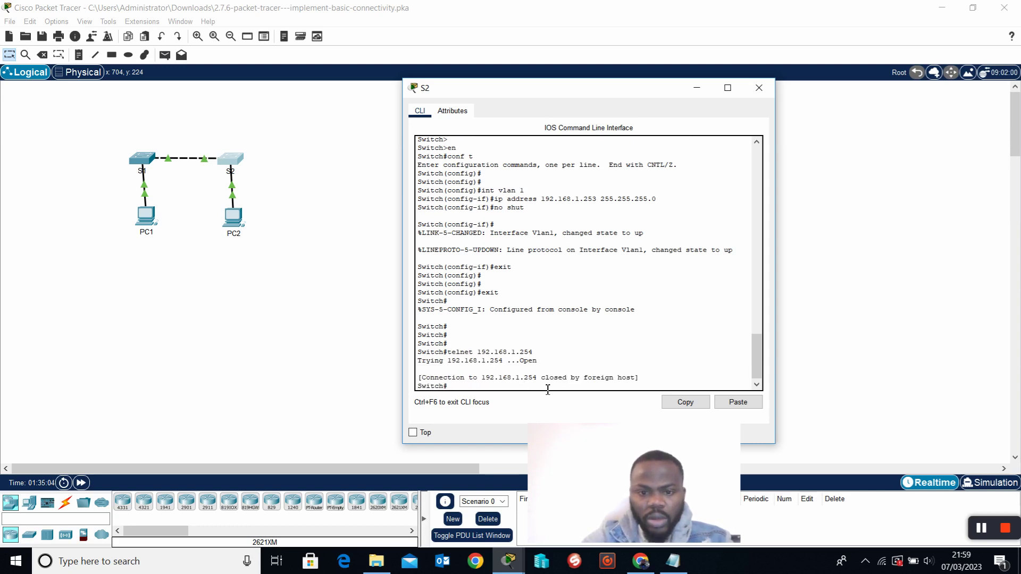